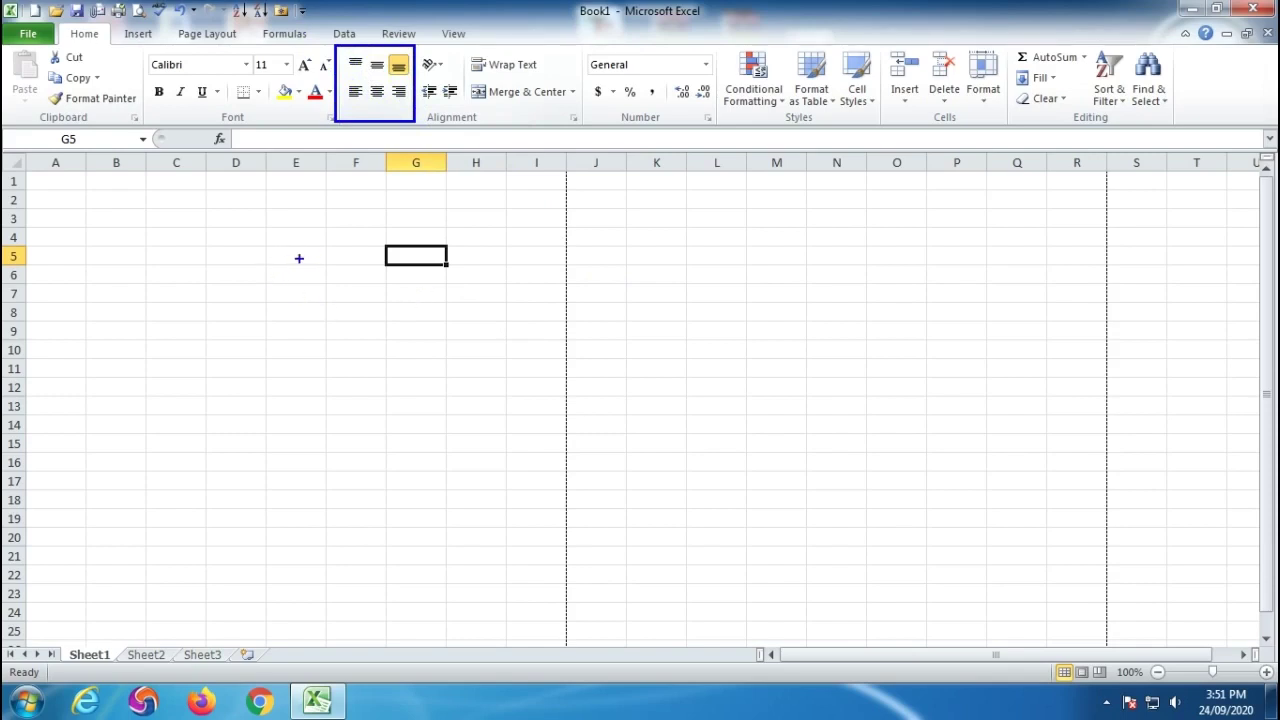
Widen column D to about 36.57 and drag row 5 much taller so D5 forms a large box.
left_click(216, 257)
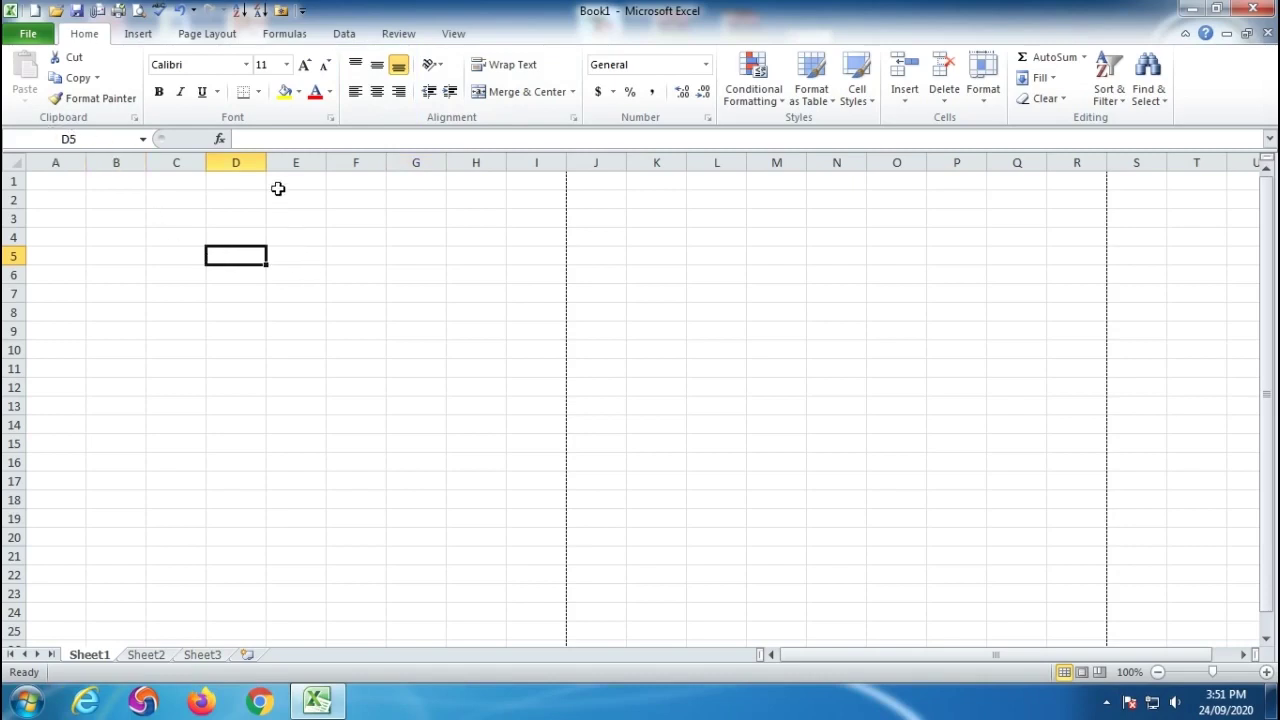
left_click_drag(265, 162, 450, 162)
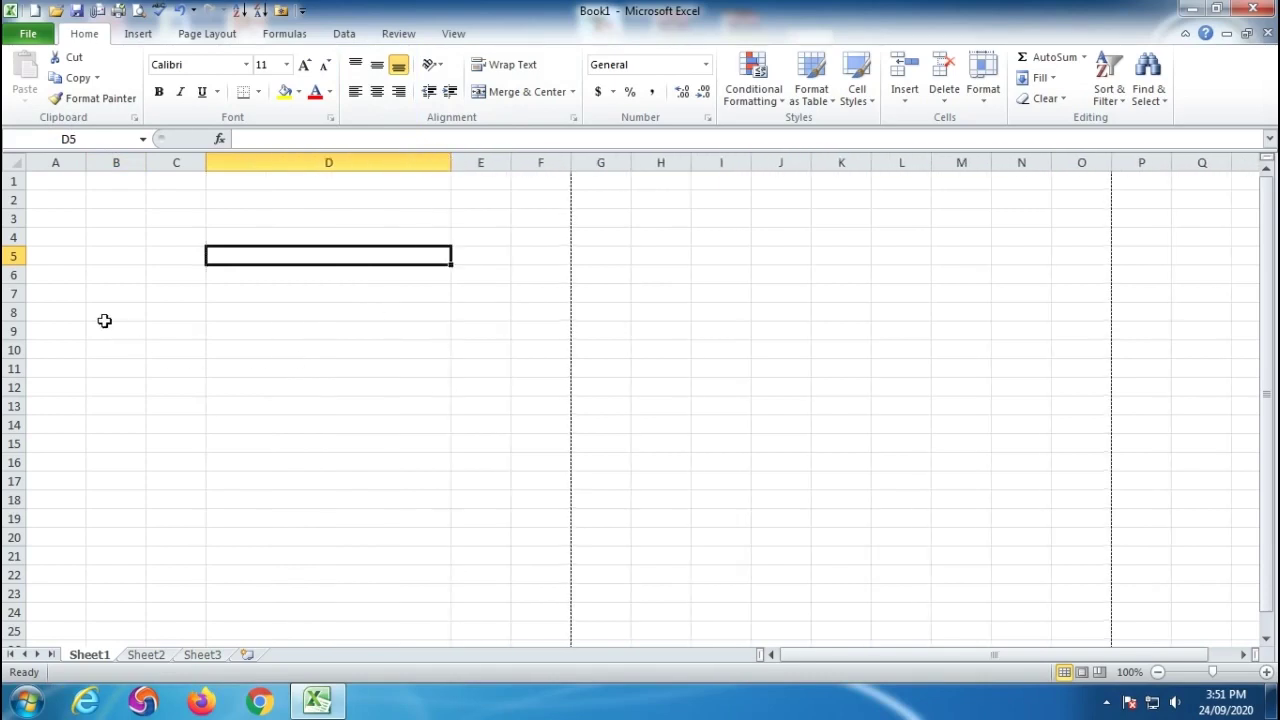
left_click_drag(14, 265, 12, 436)
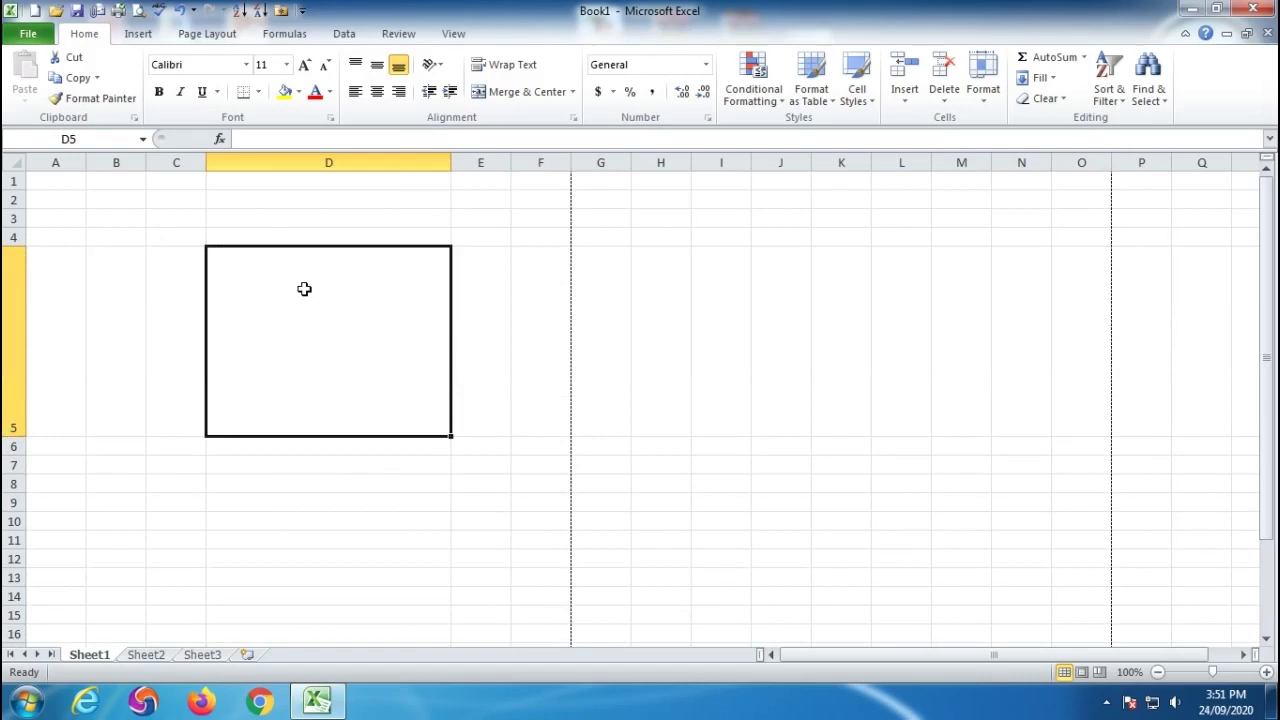
Enter MGM in the tall cell D5.
type("MGM")
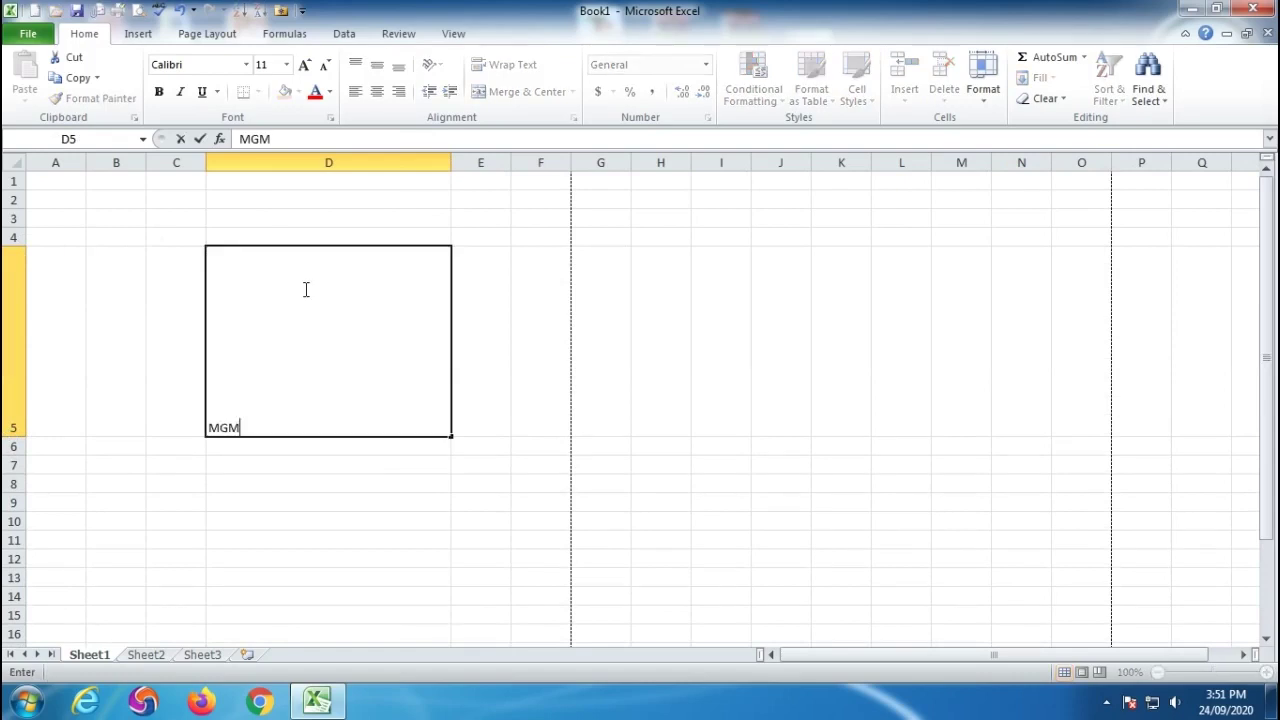
left_click(333, 487)
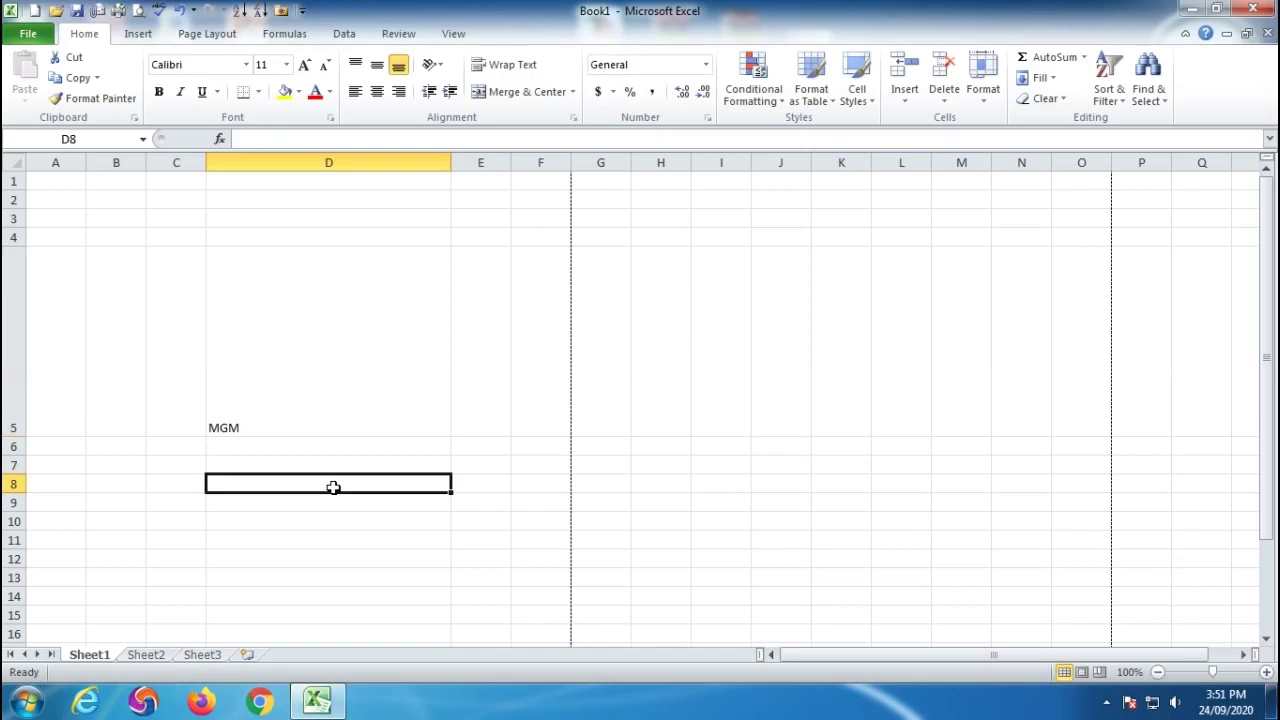
left_click(324, 344)
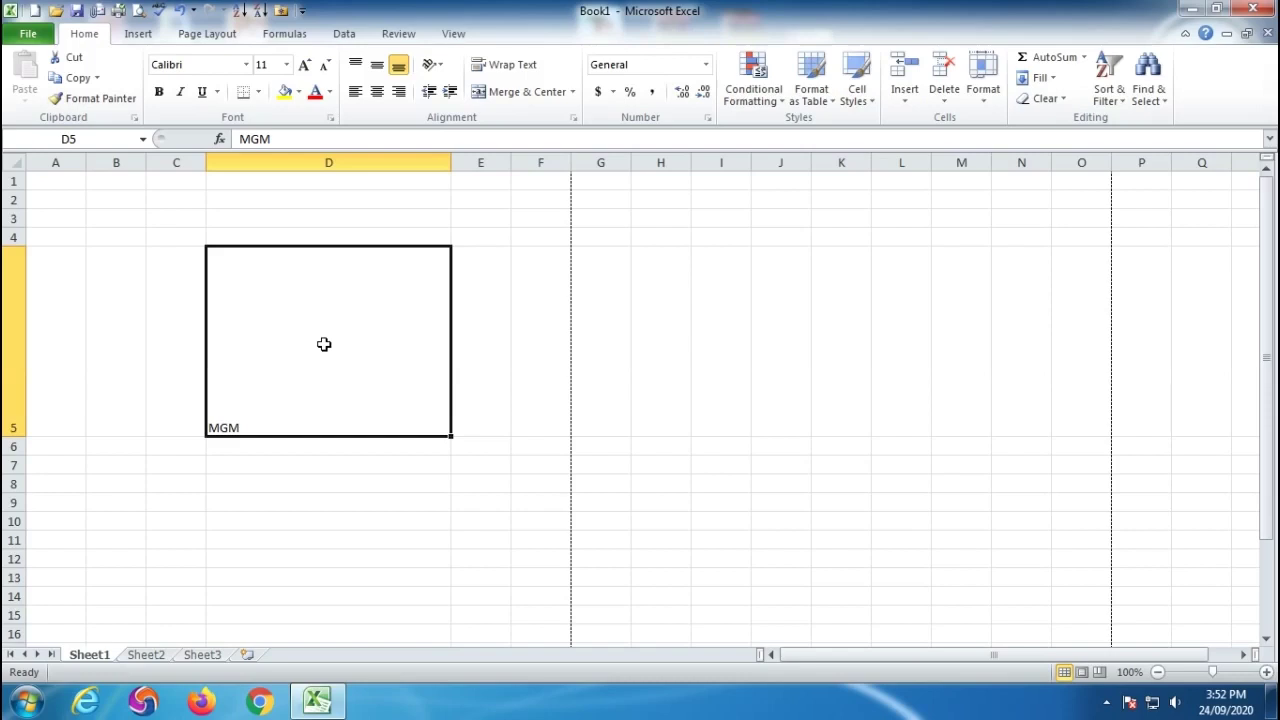
left_click(248, 487)
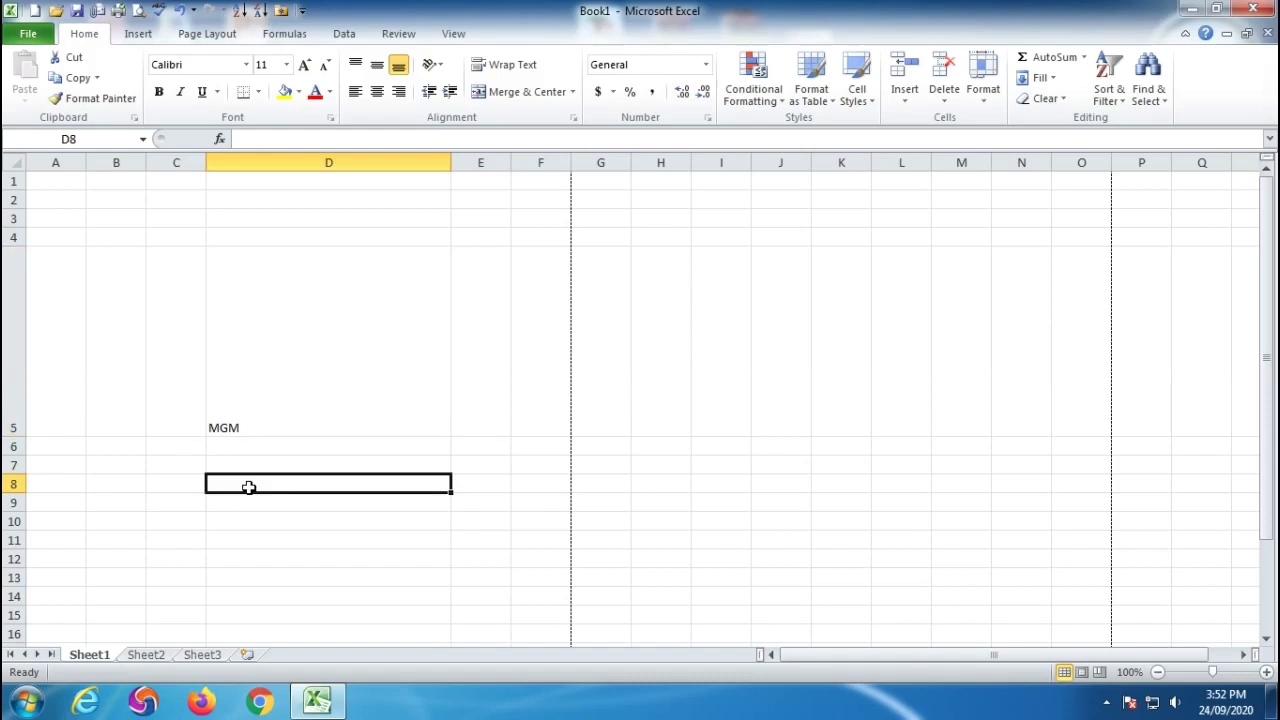
Enter RAM, 5454, 25 and 6245 down D8 through D11.
type("RAM")
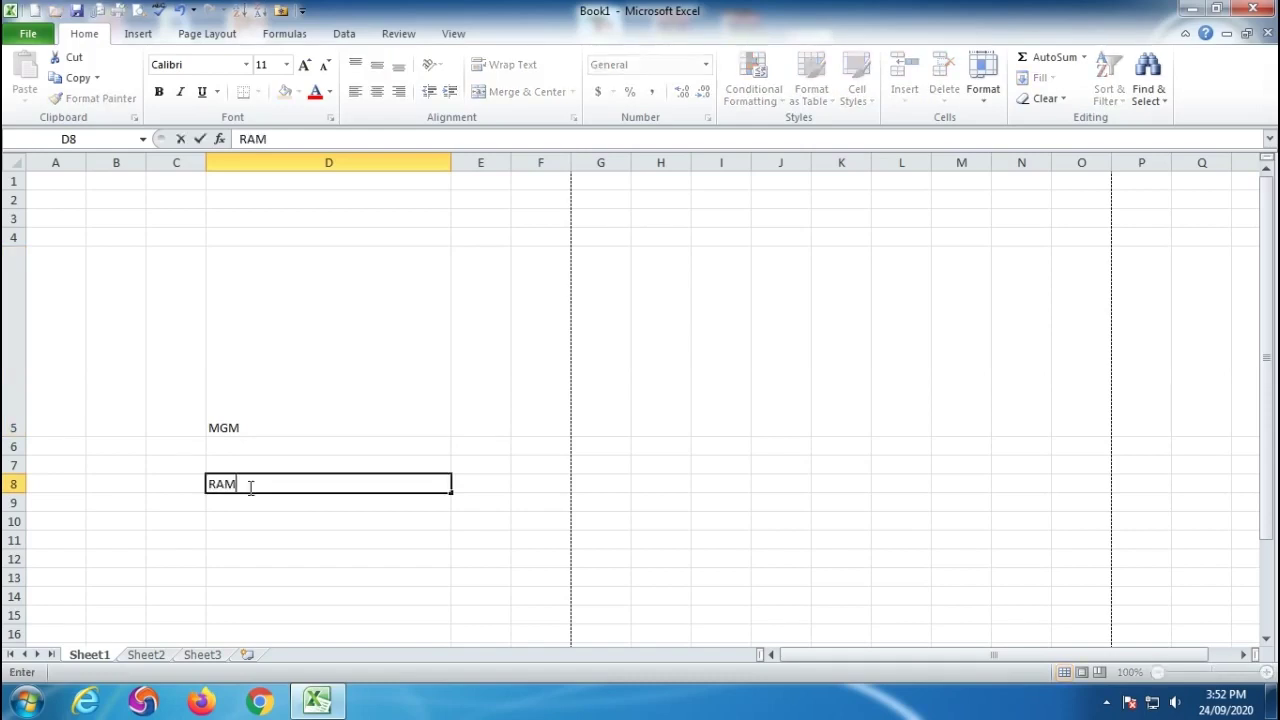
key("Return")
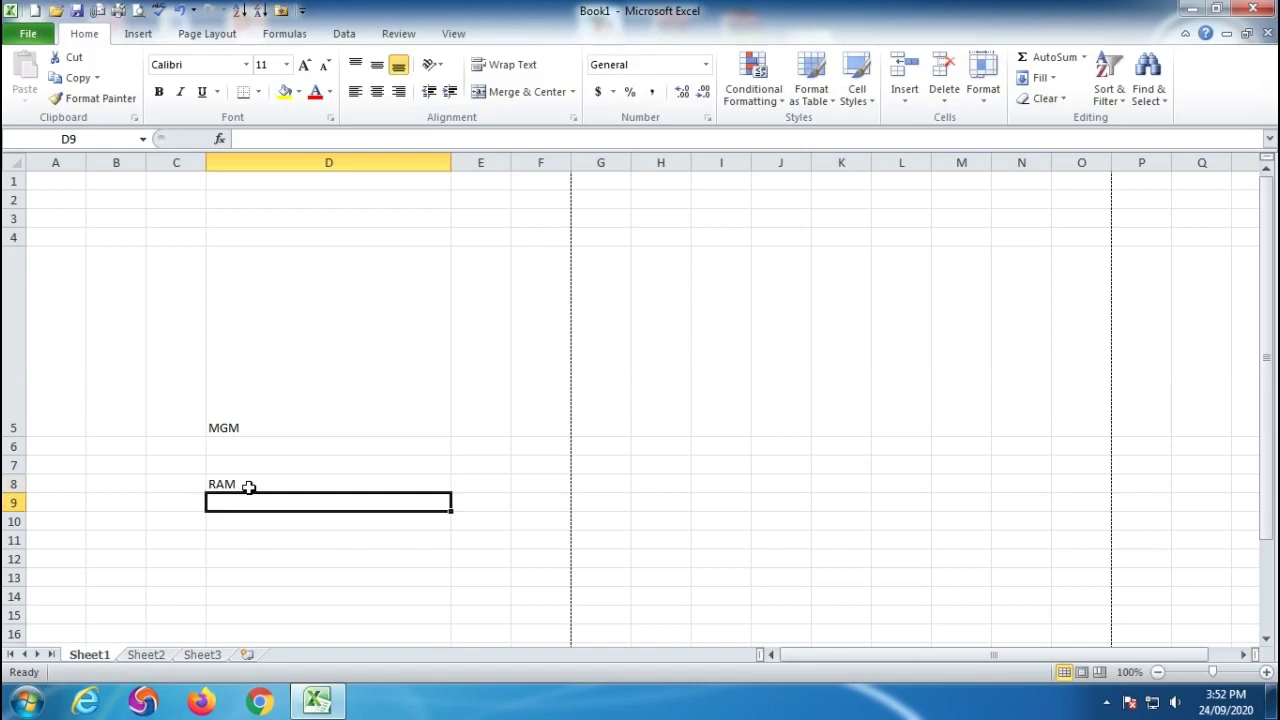
type("5454")
key("Return")
type("25")
key("Return")
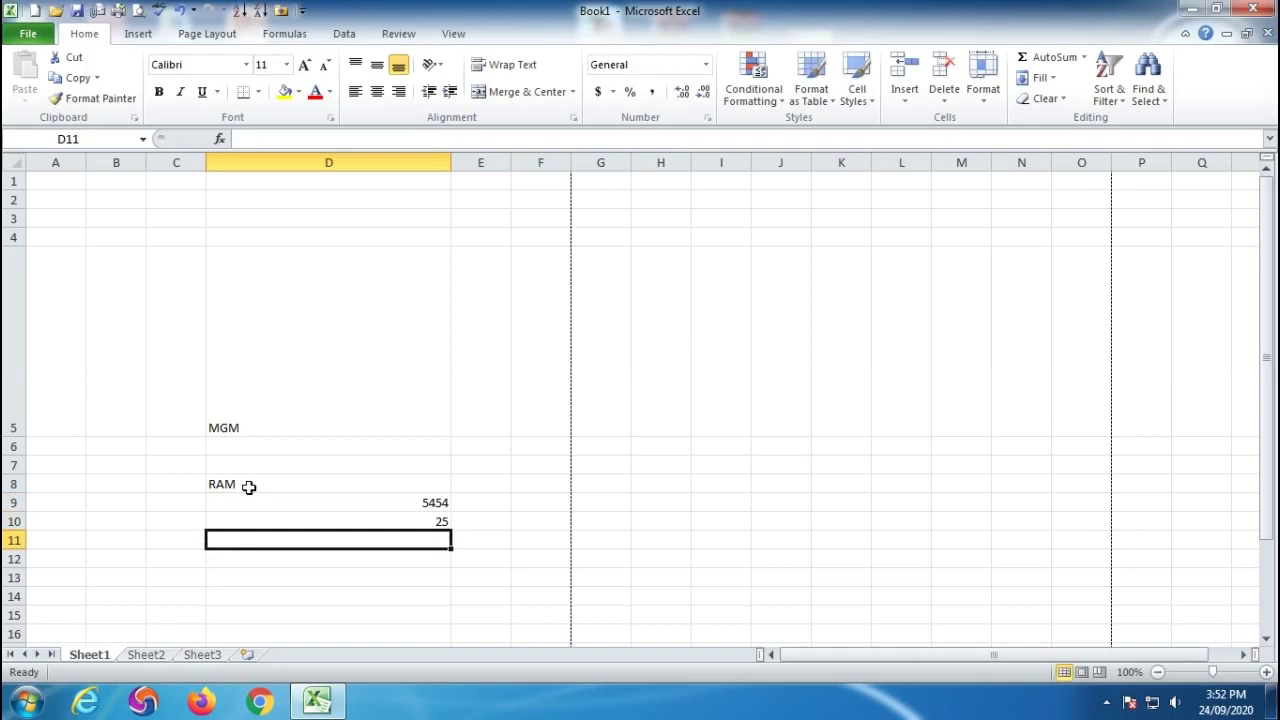
type("6245")
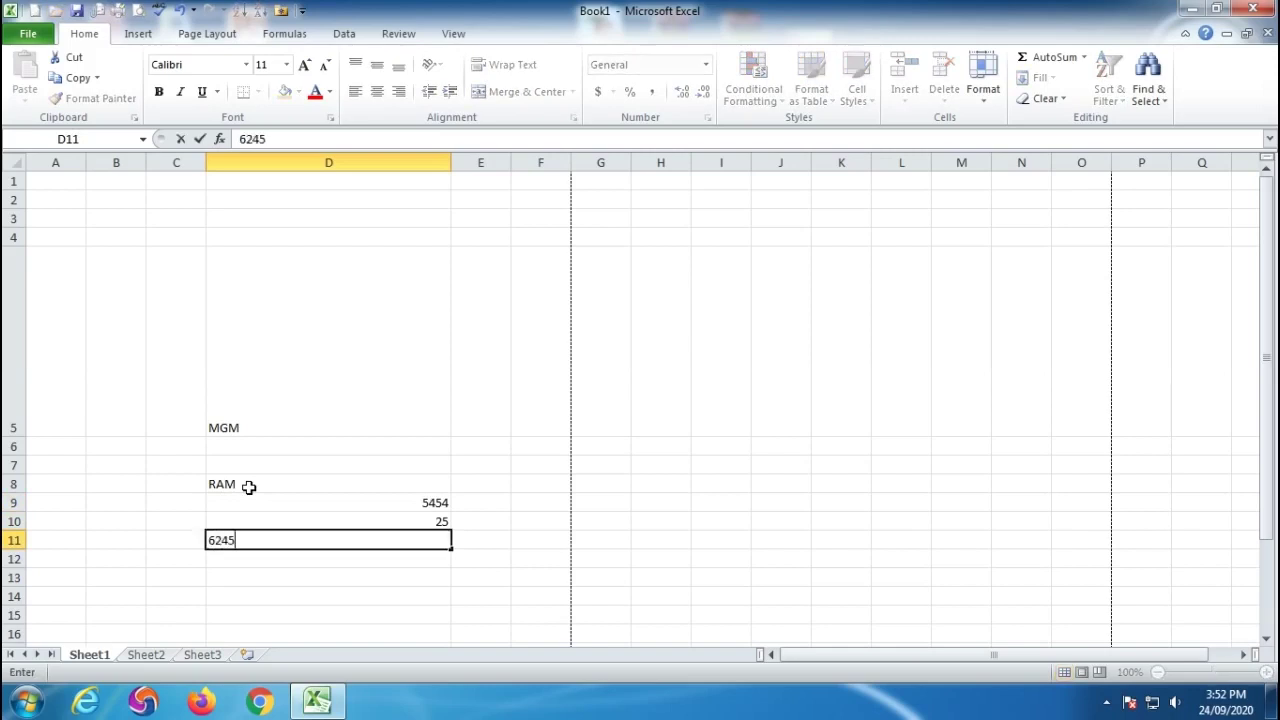
key("Return")
Enter 62, 754, DFGDF and 656 down D12 through D15.
type("62")
key("Return")
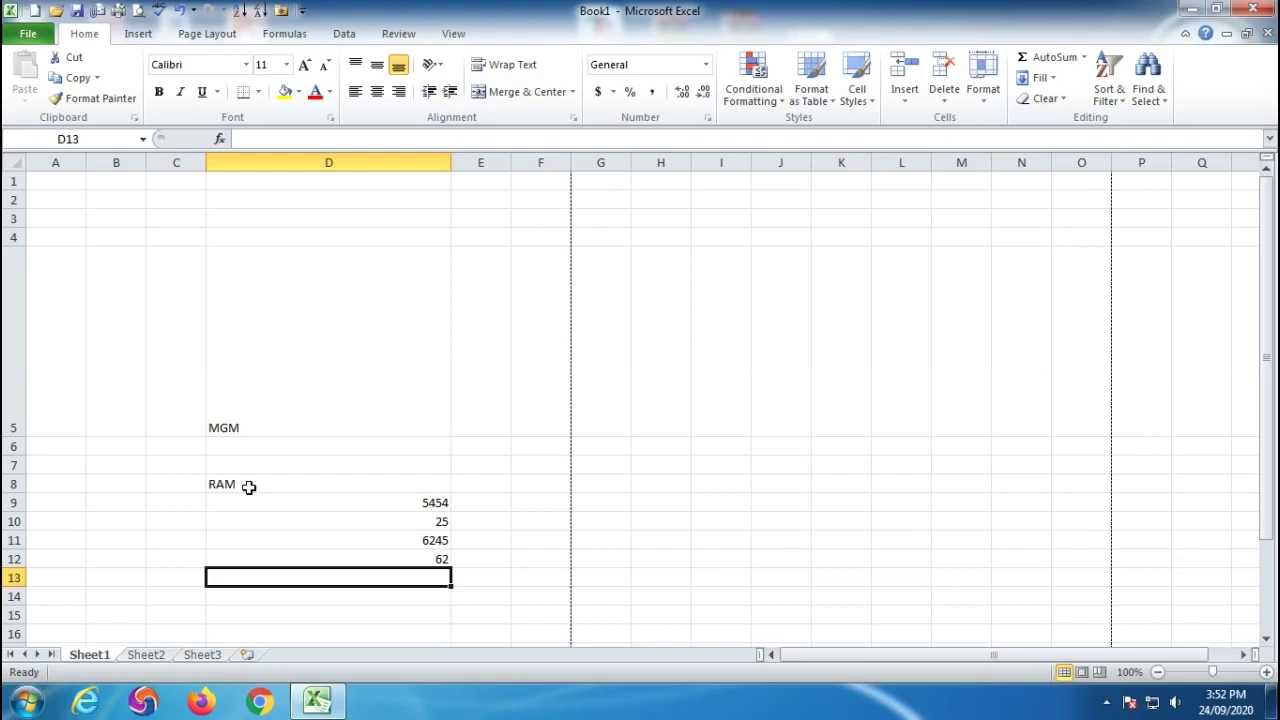
type("754")
key("Return")
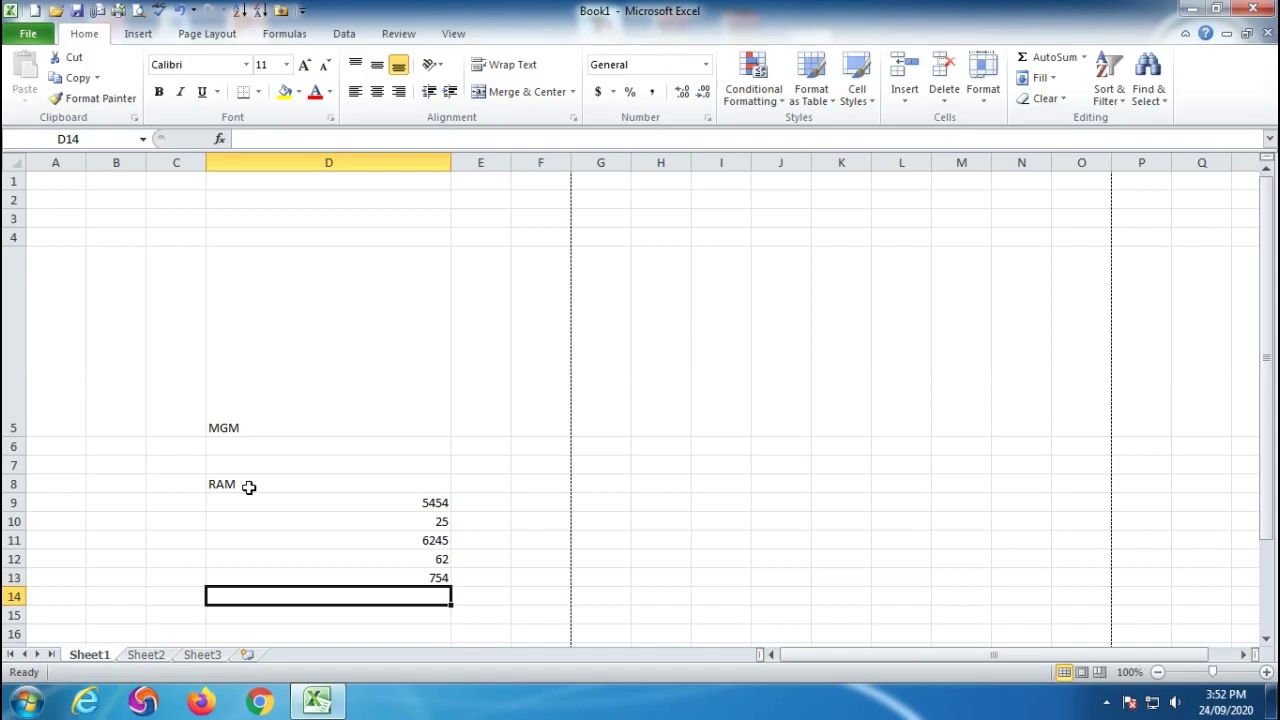
type("DFGDF")
key("Return")
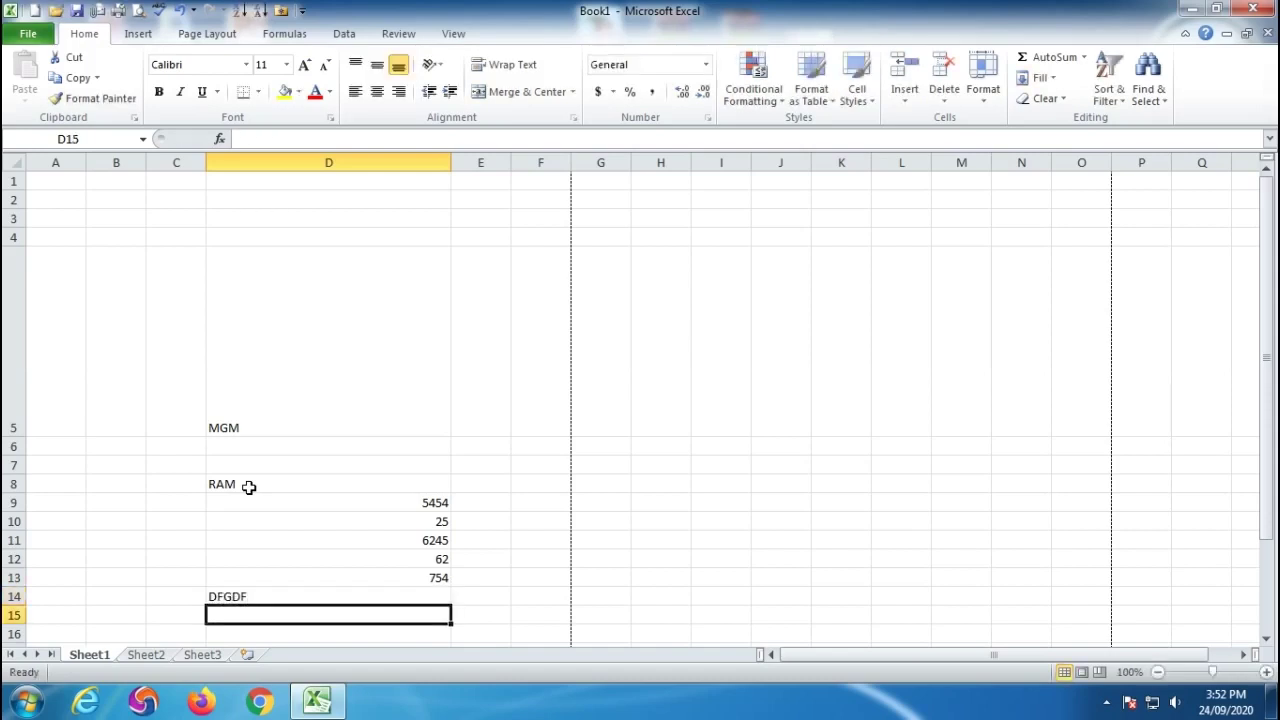
type("656")
key("Return")
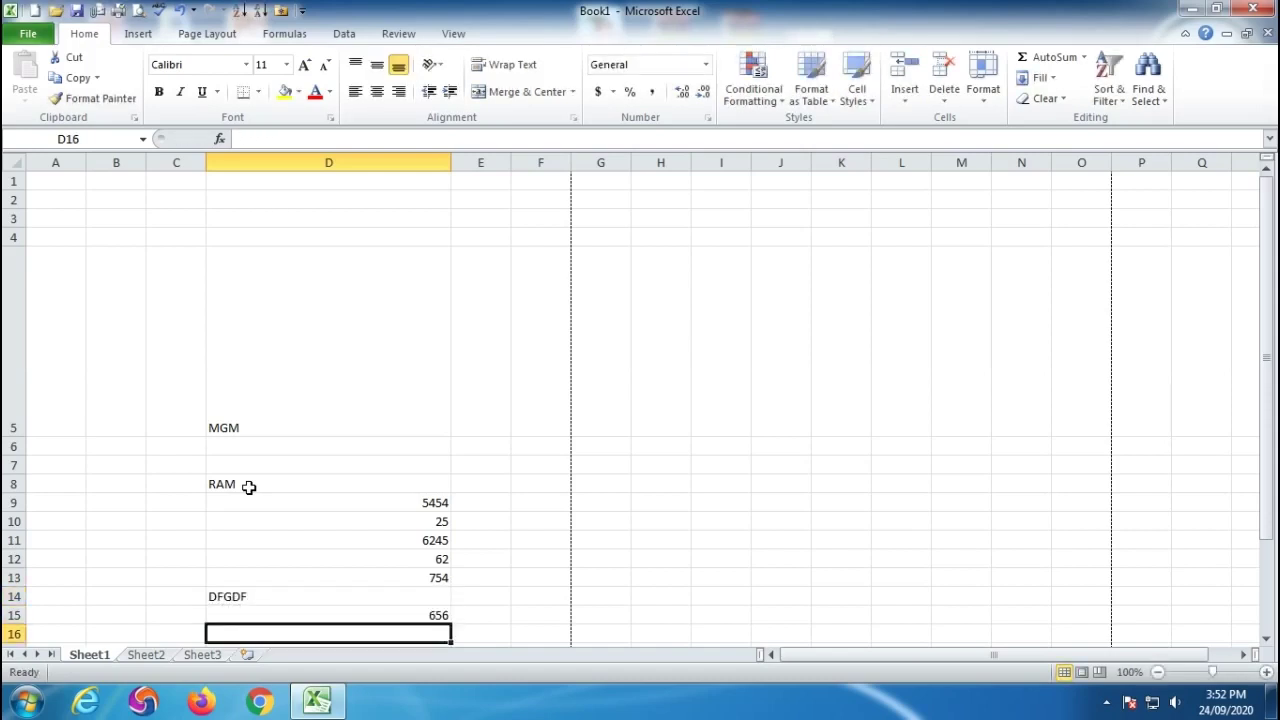
left_click(325, 330)
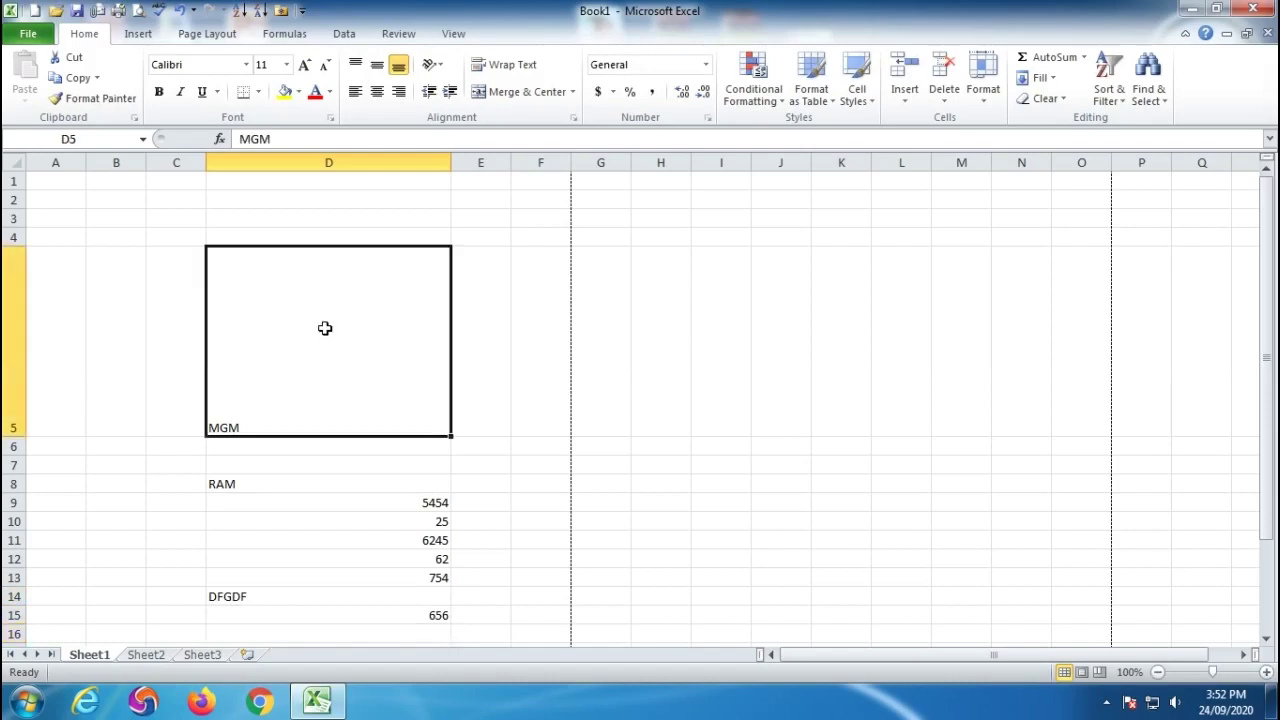
left_click(356, 66)
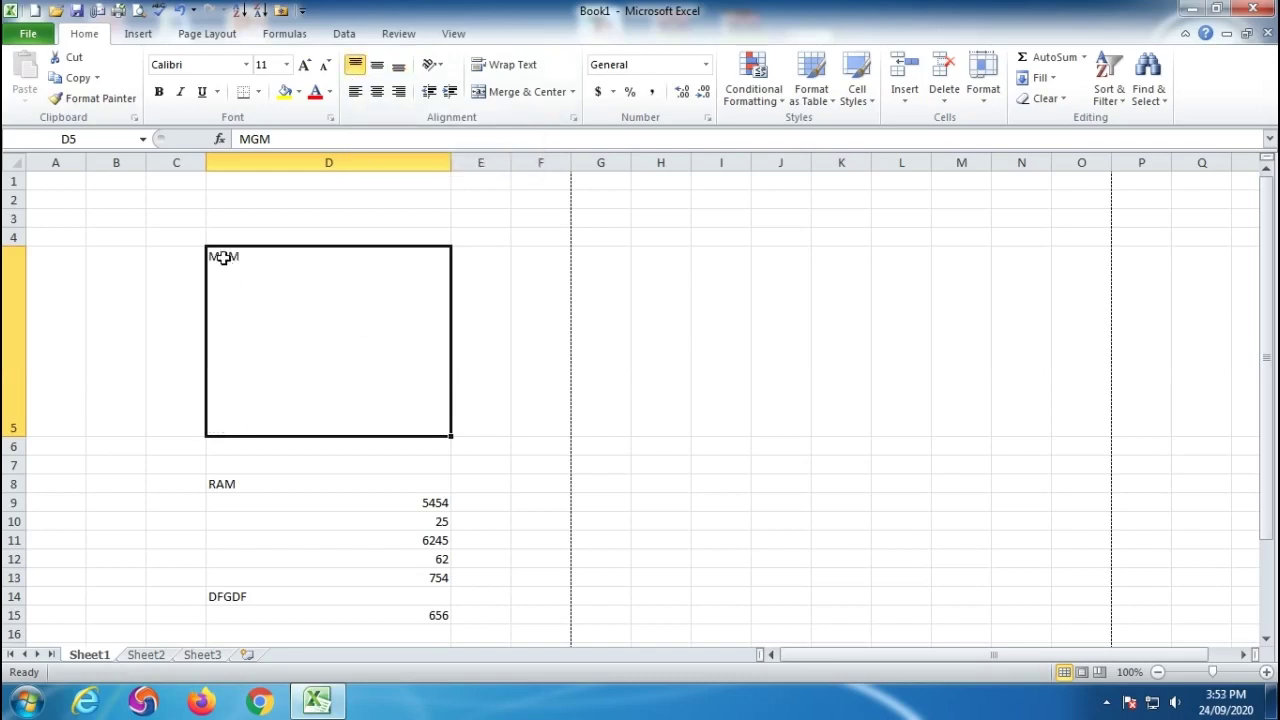
left_click(355, 92)
left_click(377, 92)
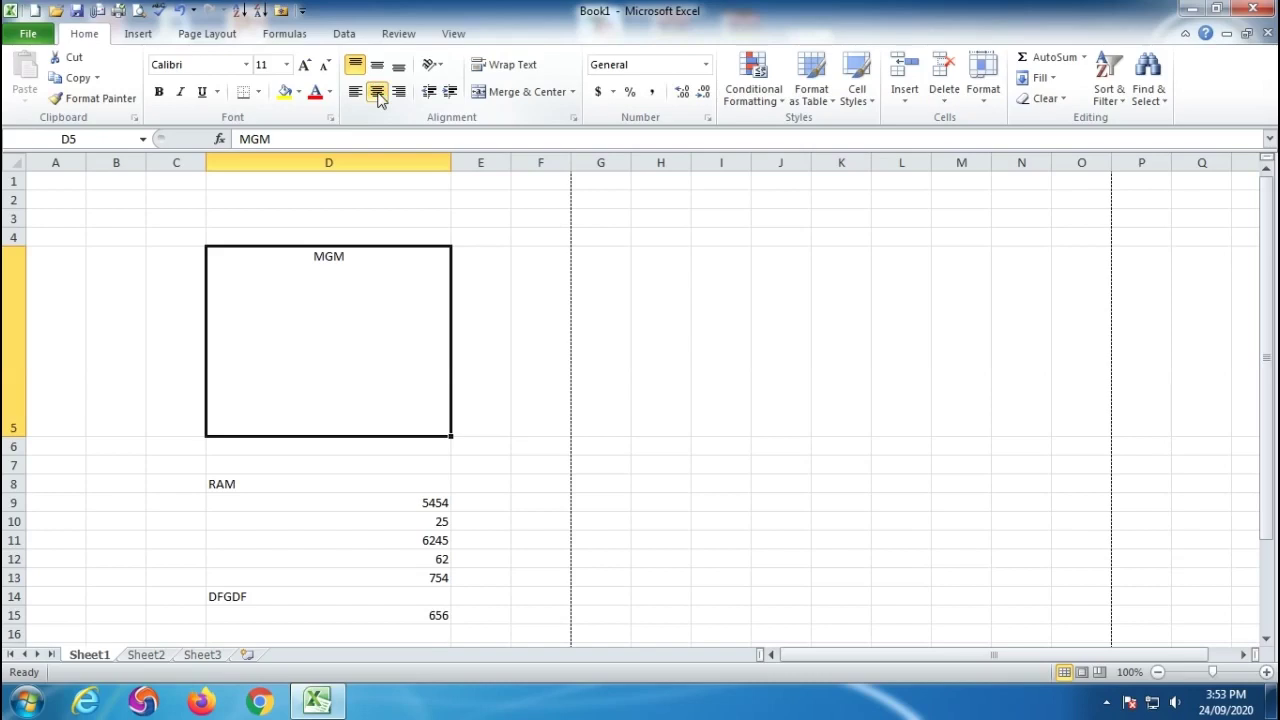
left_click(399, 92)
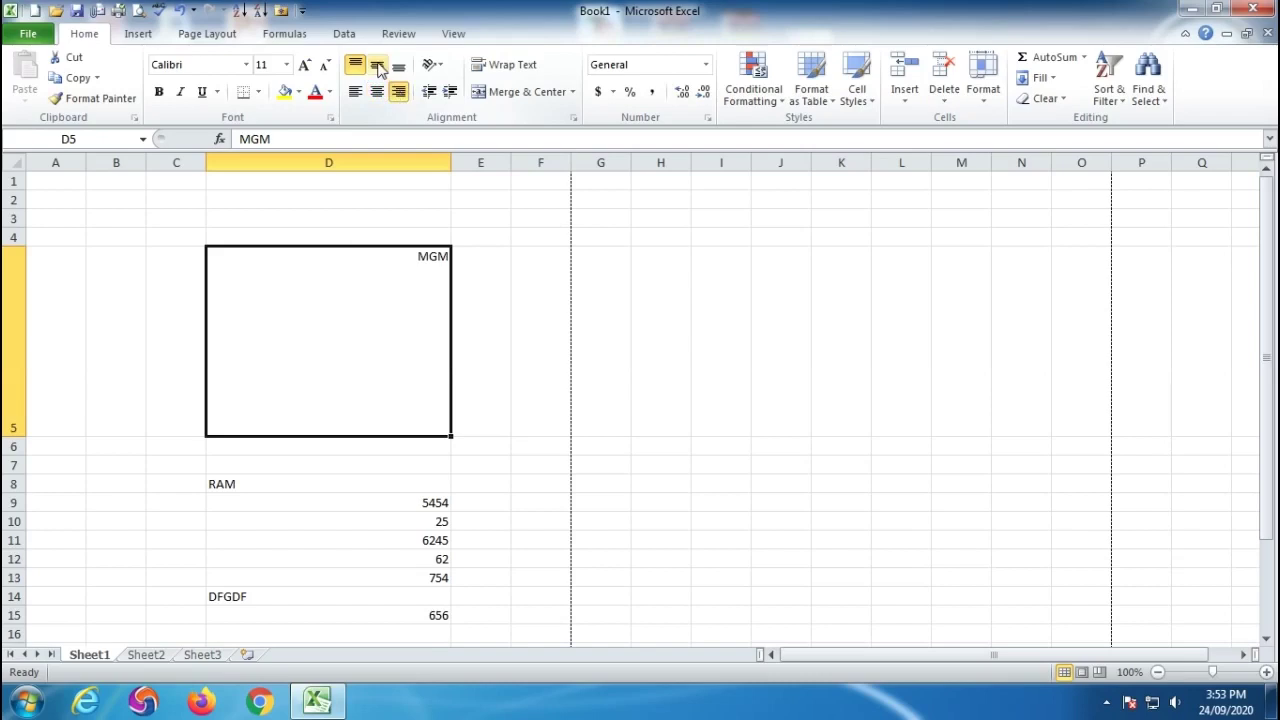
left_click(377, 65)
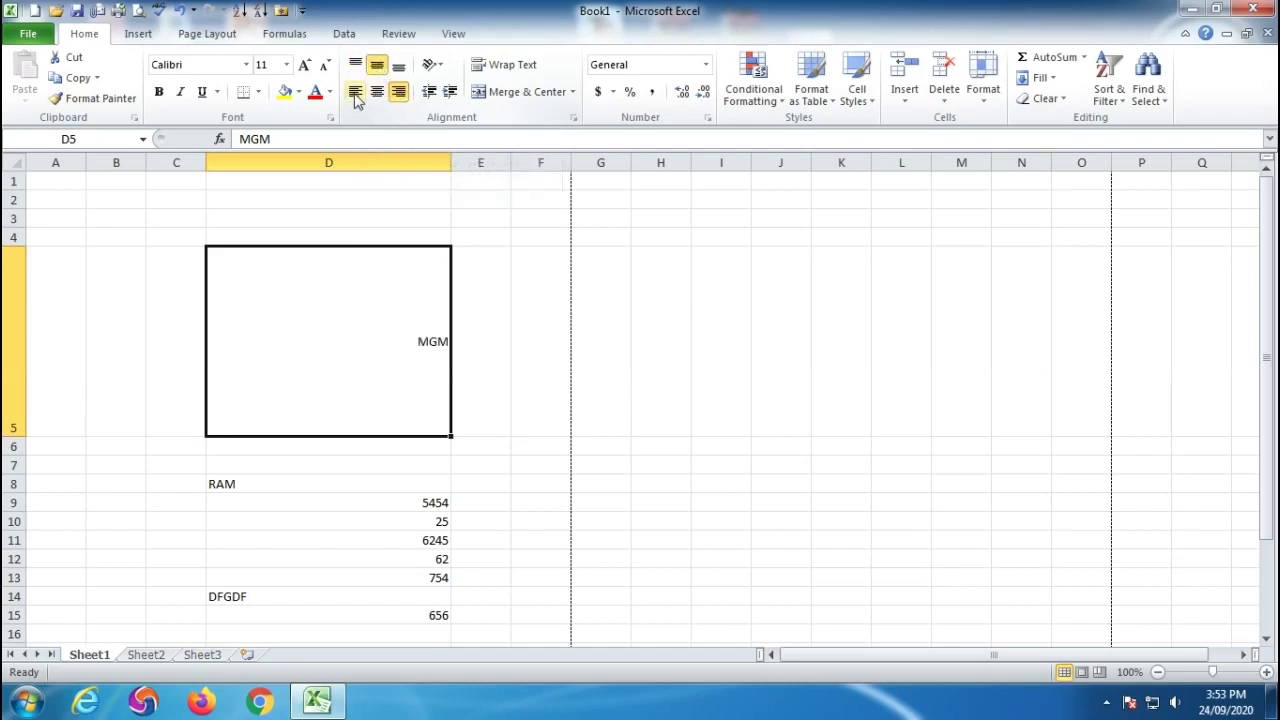
left_click(355, 93)
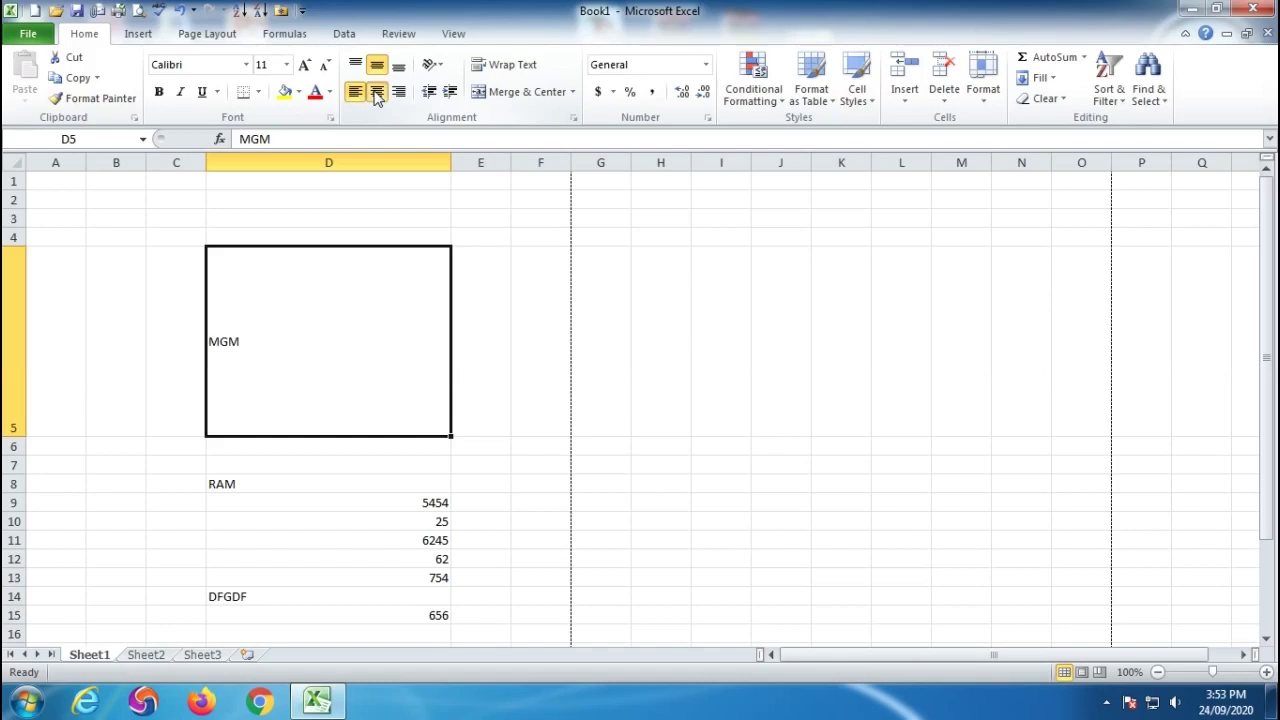
left_click(377, 92)
left_click(399, 92)
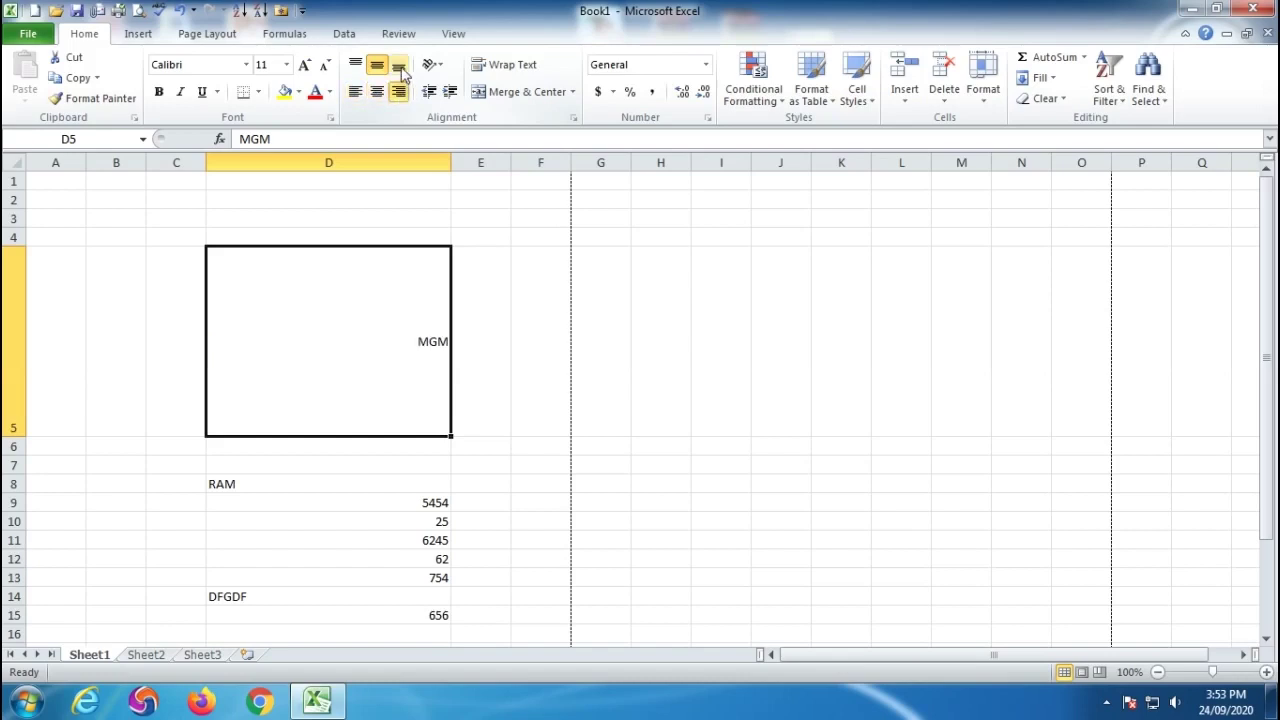
left_click(399, 66)
left_click(355, 92)
left_click(377, 93)
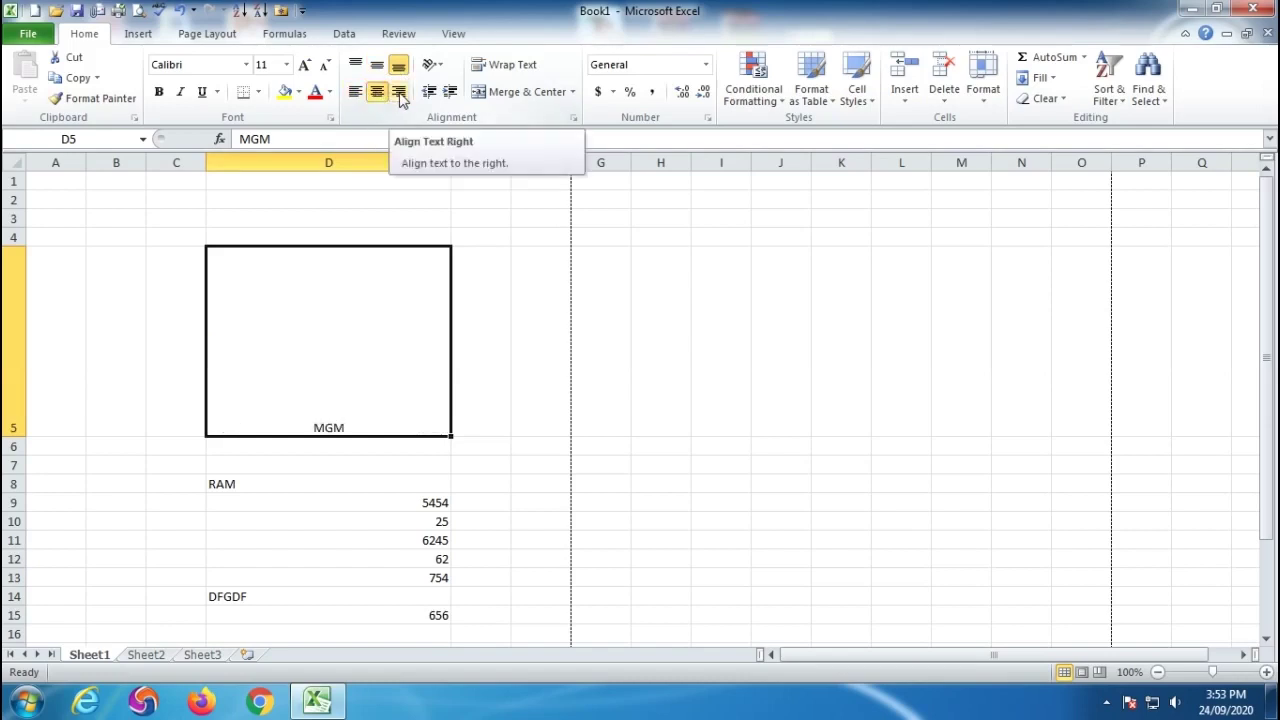
left_click(399, 93)
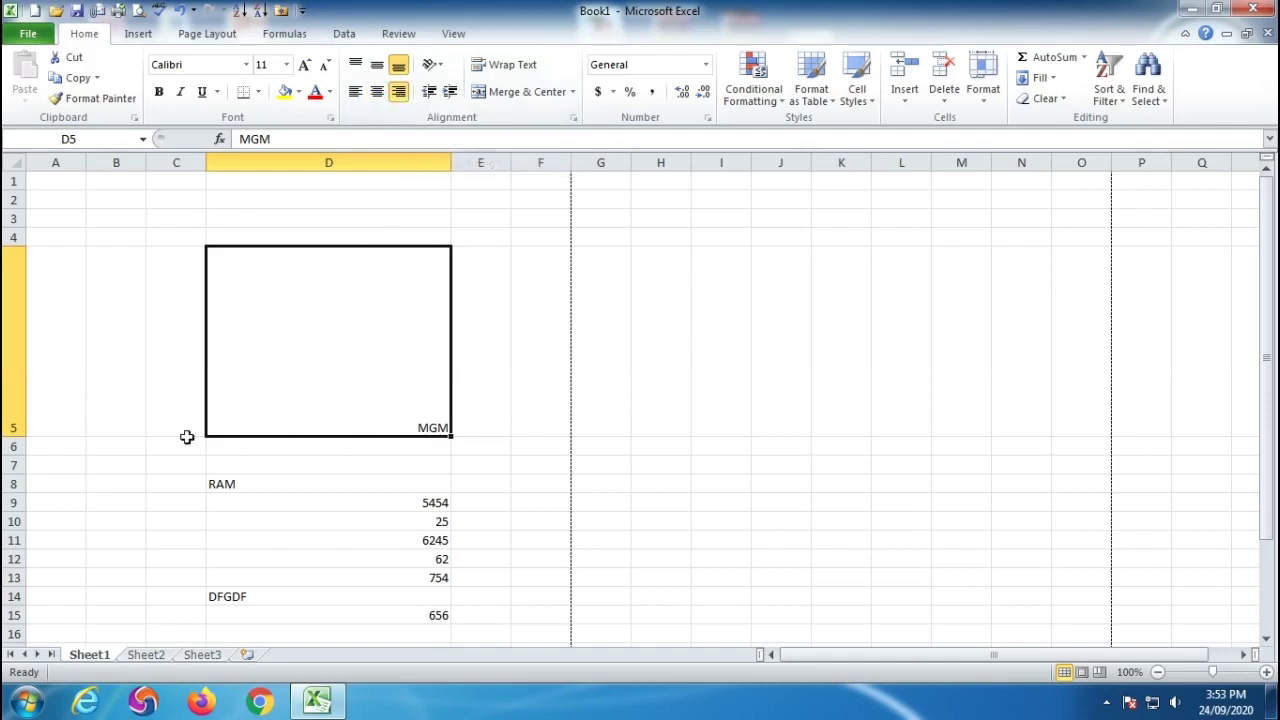
left_click(377, 65)
left_click(378, 92)
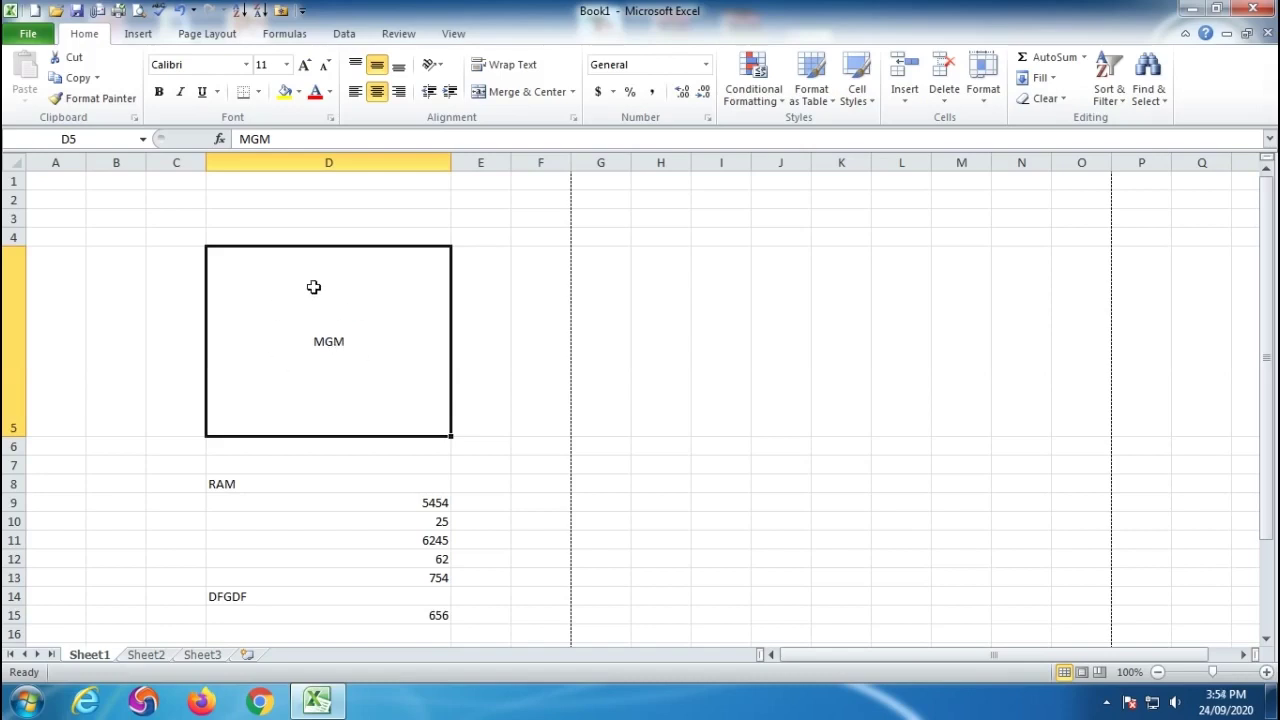
left_click(399, 68)
left_click(356, 92)
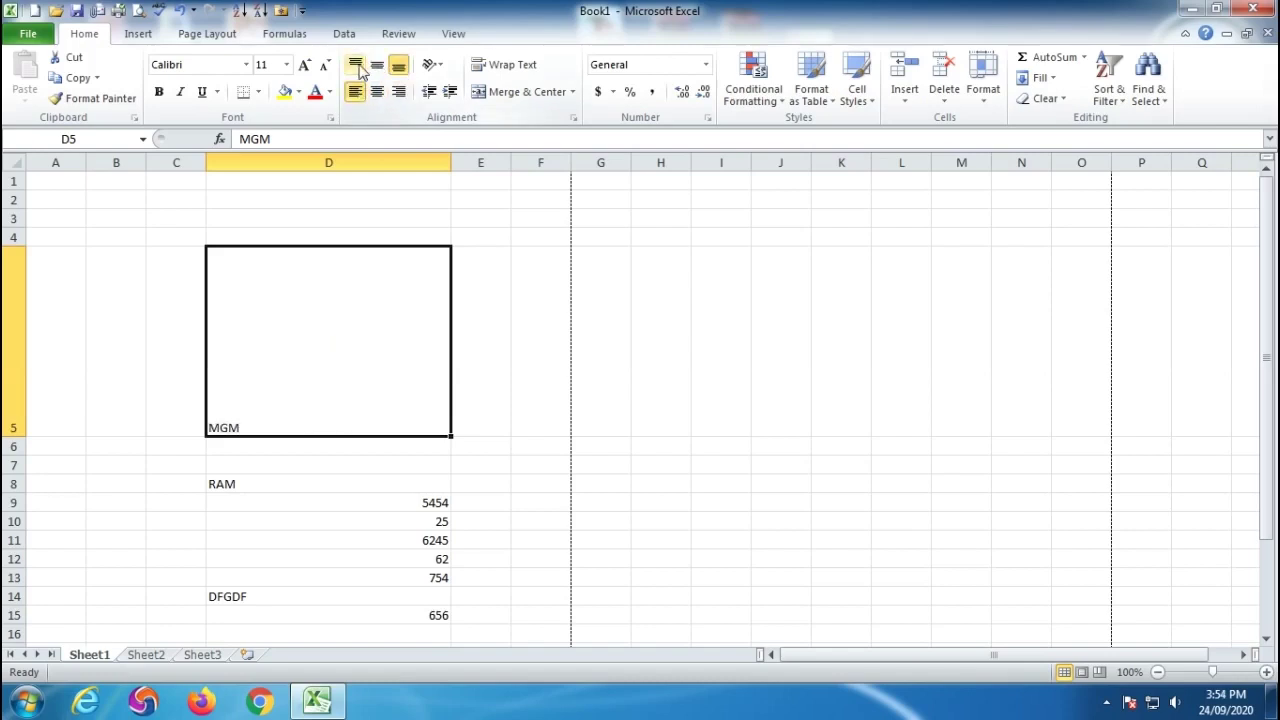
left_click_drag(232, 484, 408, 612)
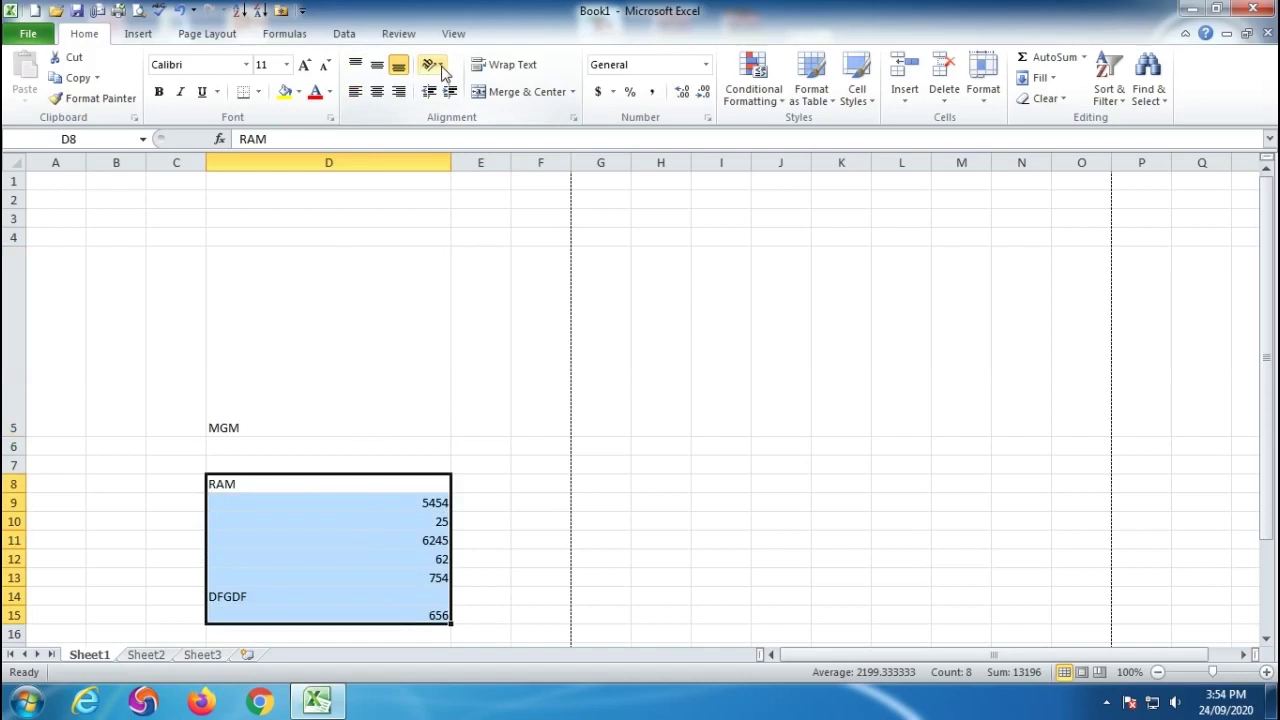
Angle the MGM text in D5 counterclockwise.
left_click(306, 363)
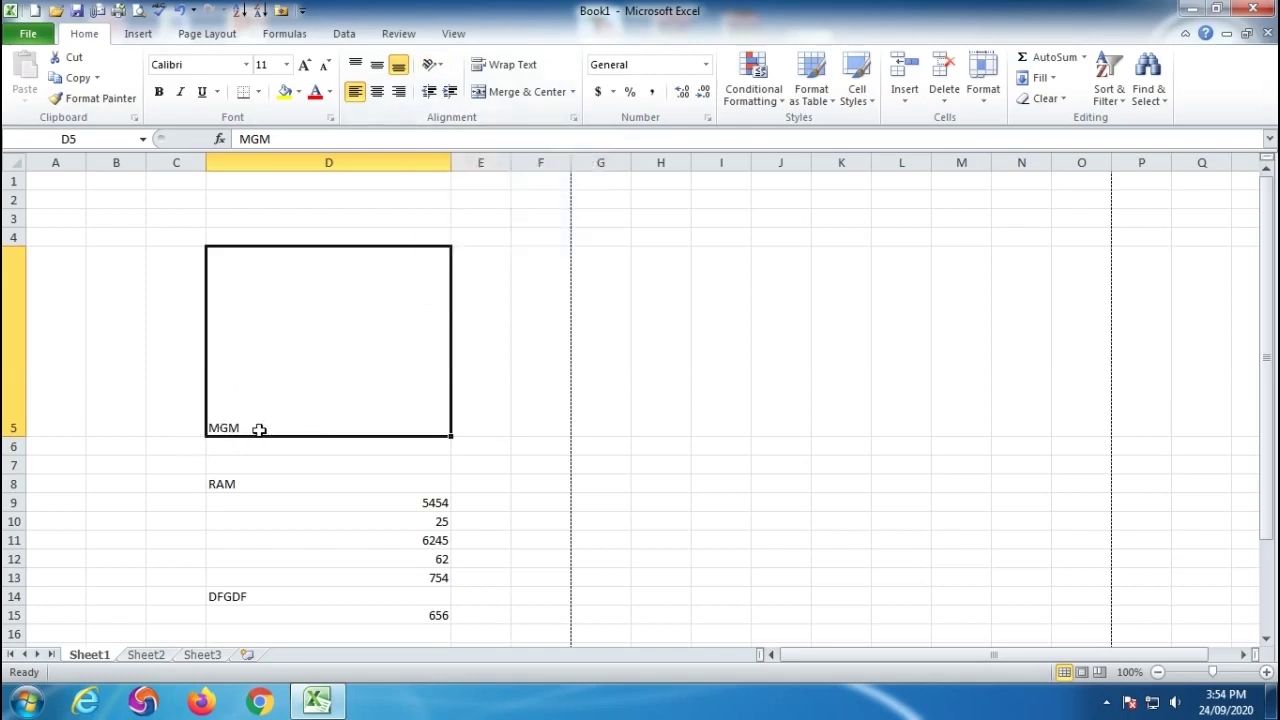
left_click(440, 65)
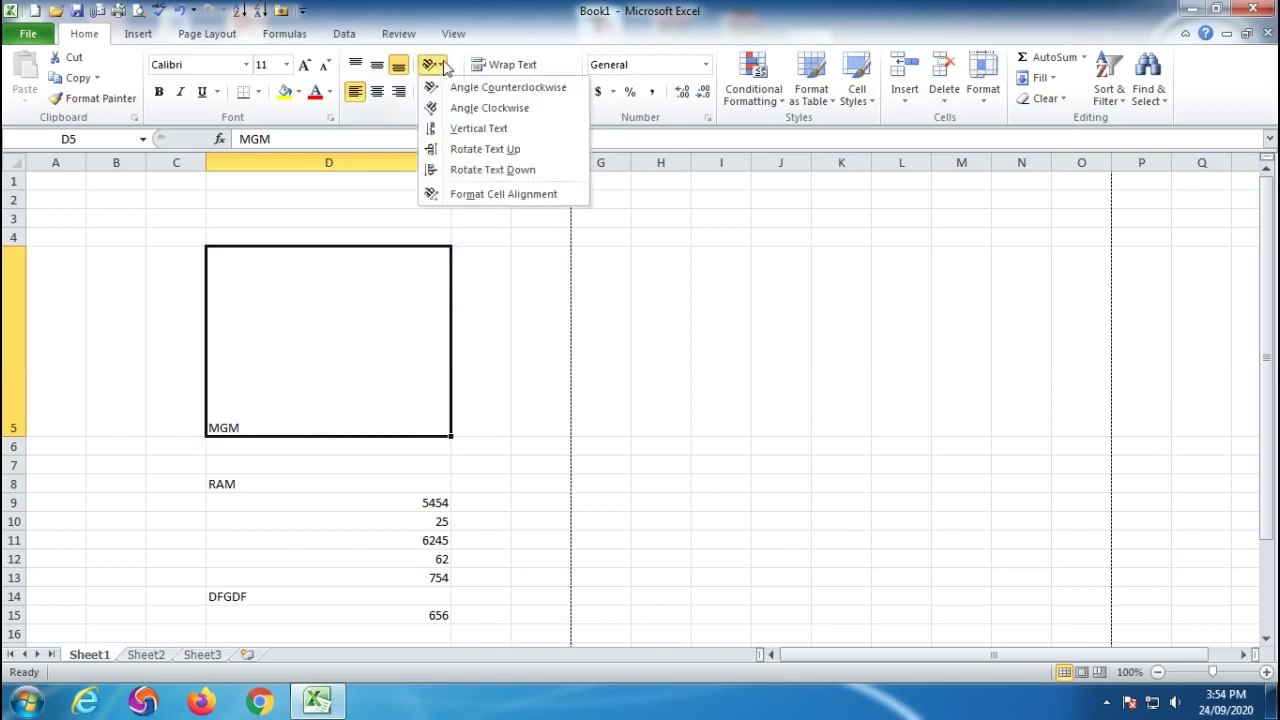
left_click(445, 88)
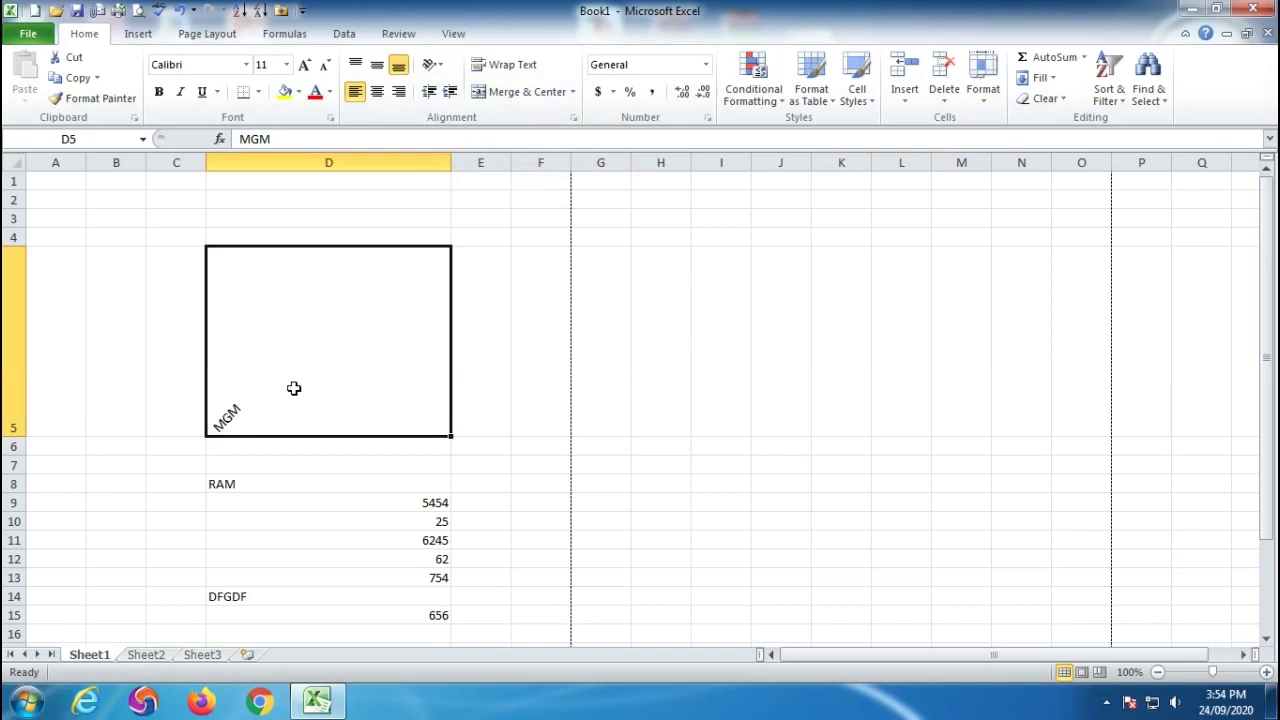
Replace D5's text with BHARAT IS THE BEST and set it to Vertical Text.
type("BHARA")
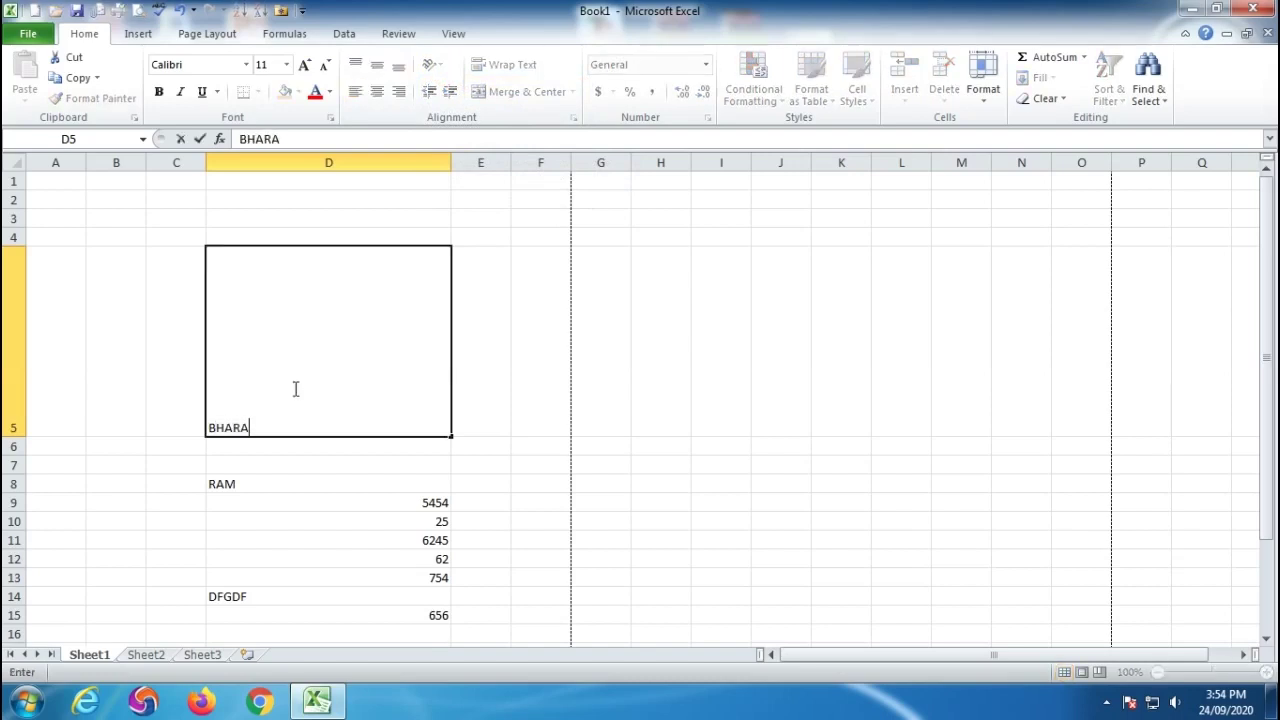
type("T IS THE BEST")
left_click(542, 407)
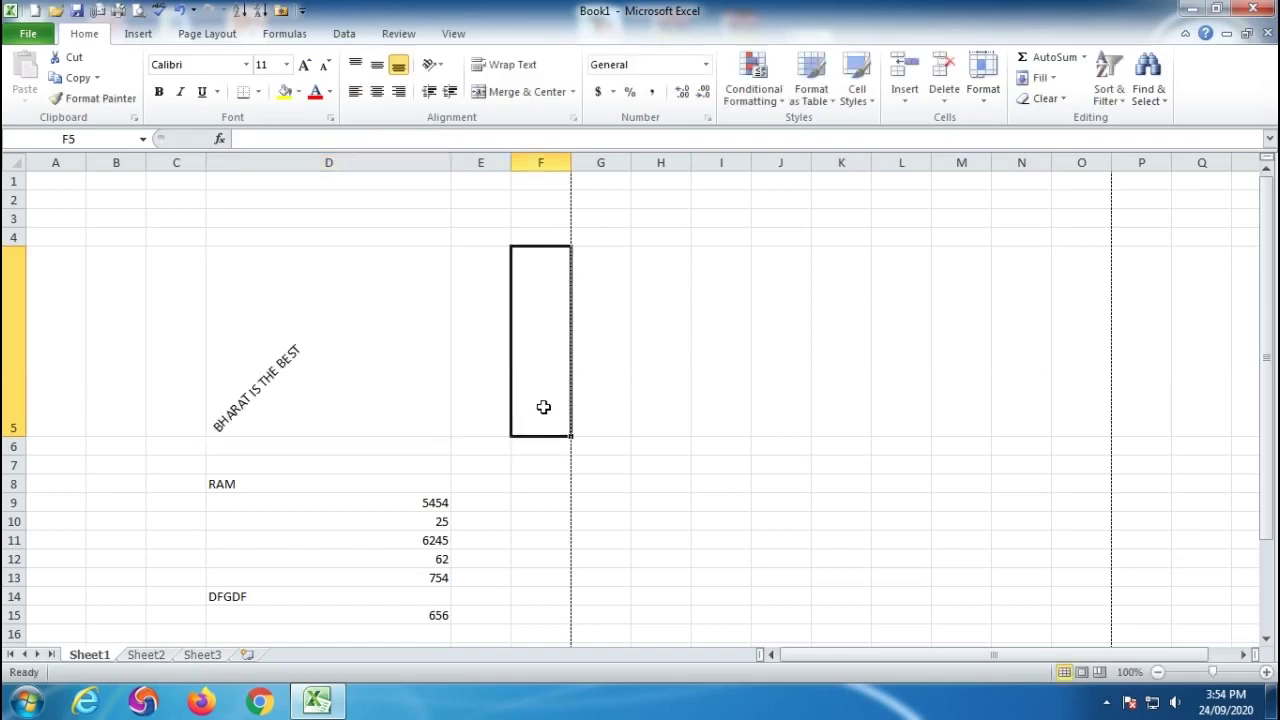
left_click(316, 381)
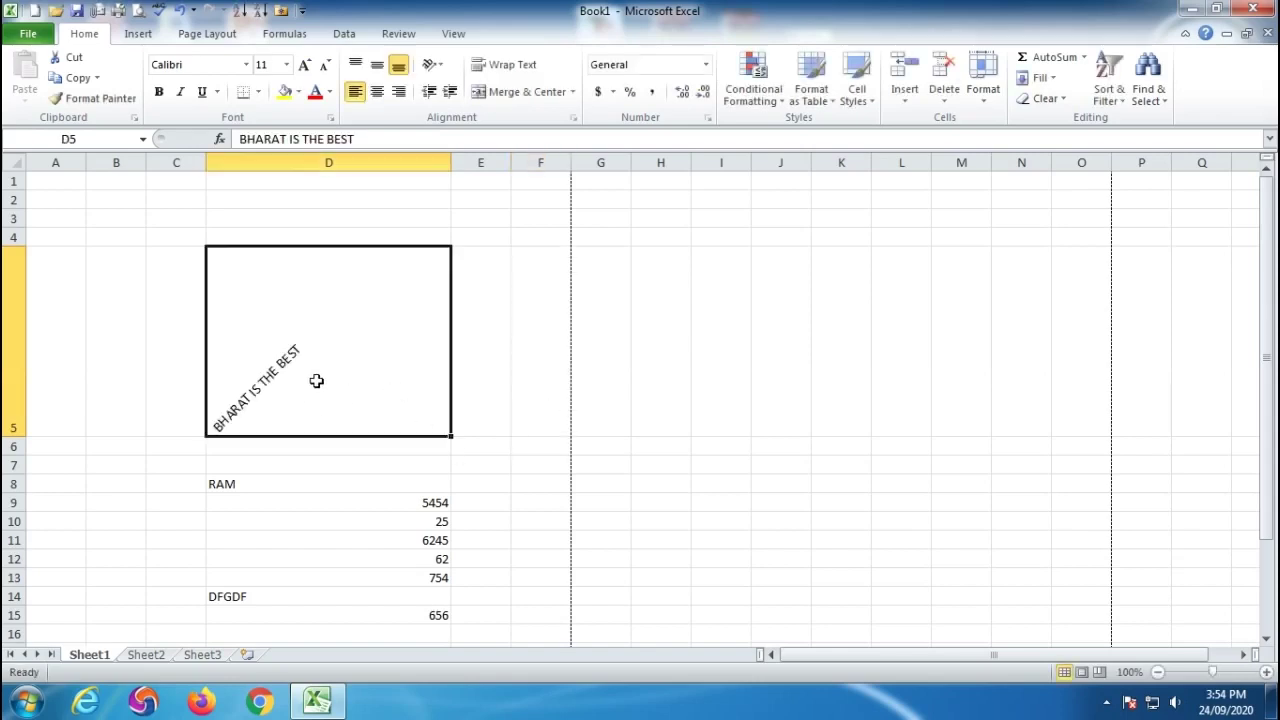
left_click(436, 65)
left_click(452, 128)
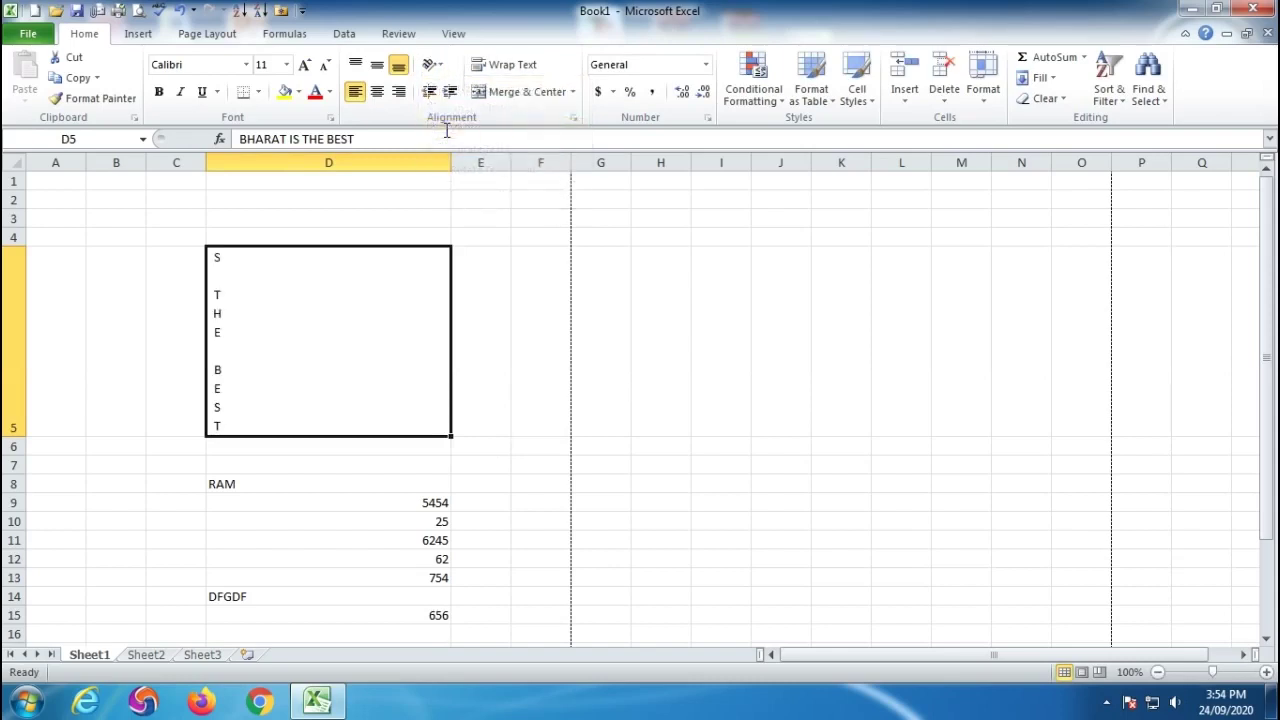
Make row 5 taller still and rotate the D5 text to read upward.
left_click_drag(14, 436, 16, 606)
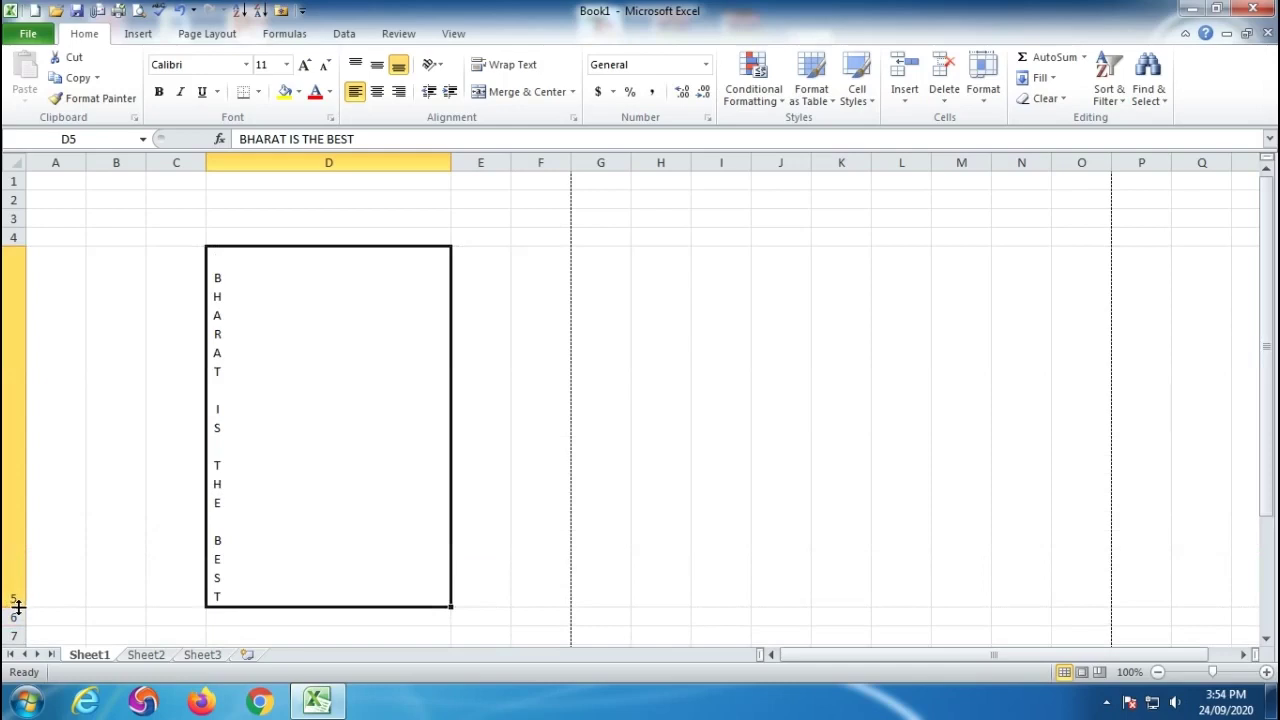
mouse_move(18, 606)
left_mouse_down()
mouse_move(20, 309)
mouse_move(12, 620)
left_mouse_up()
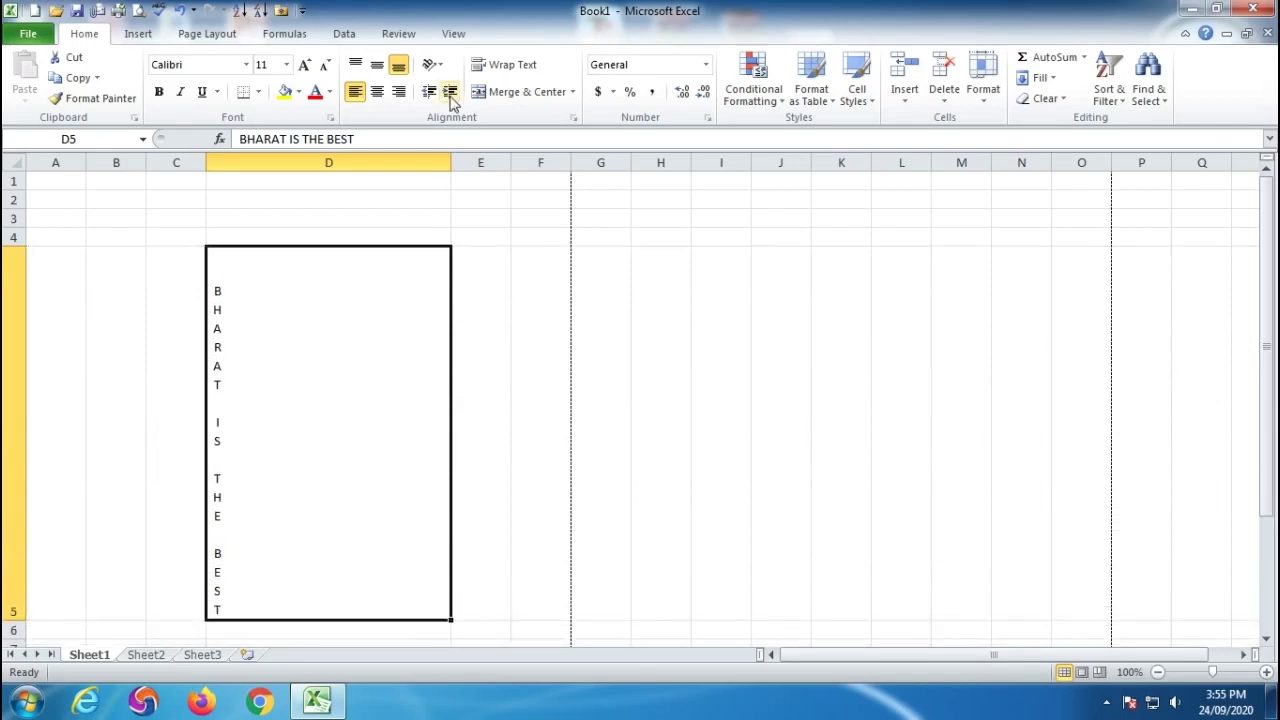
left_click(441, 66)
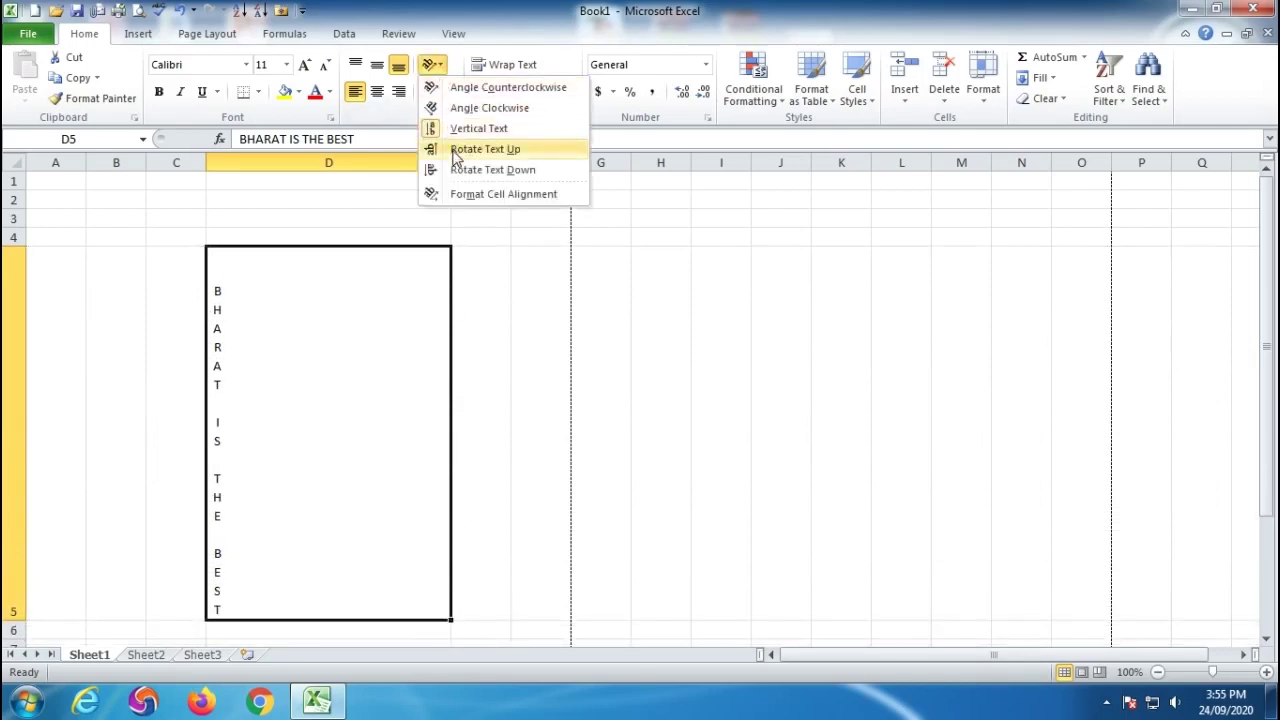
left_click(485, 149)
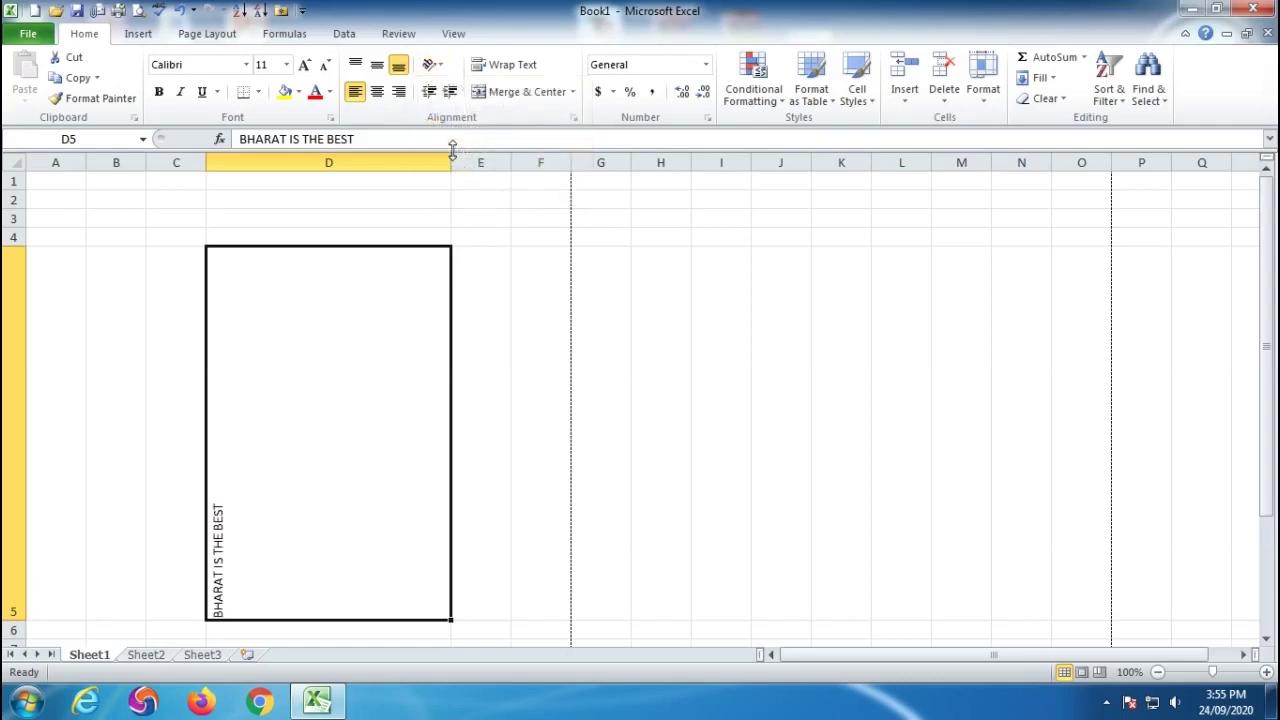
Rotate the D5 text to read downward, then undo that rotation.
left_click(432, 65)
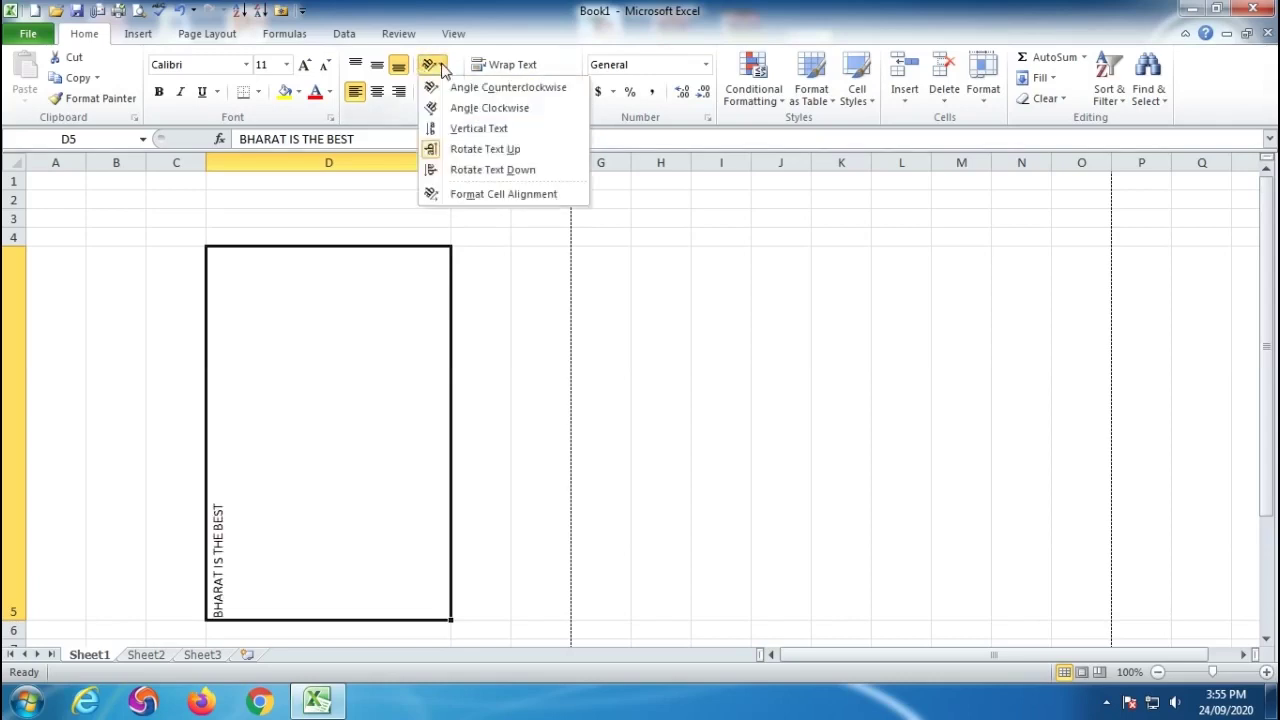
left_click(447, 172)
left_click(440, 68)
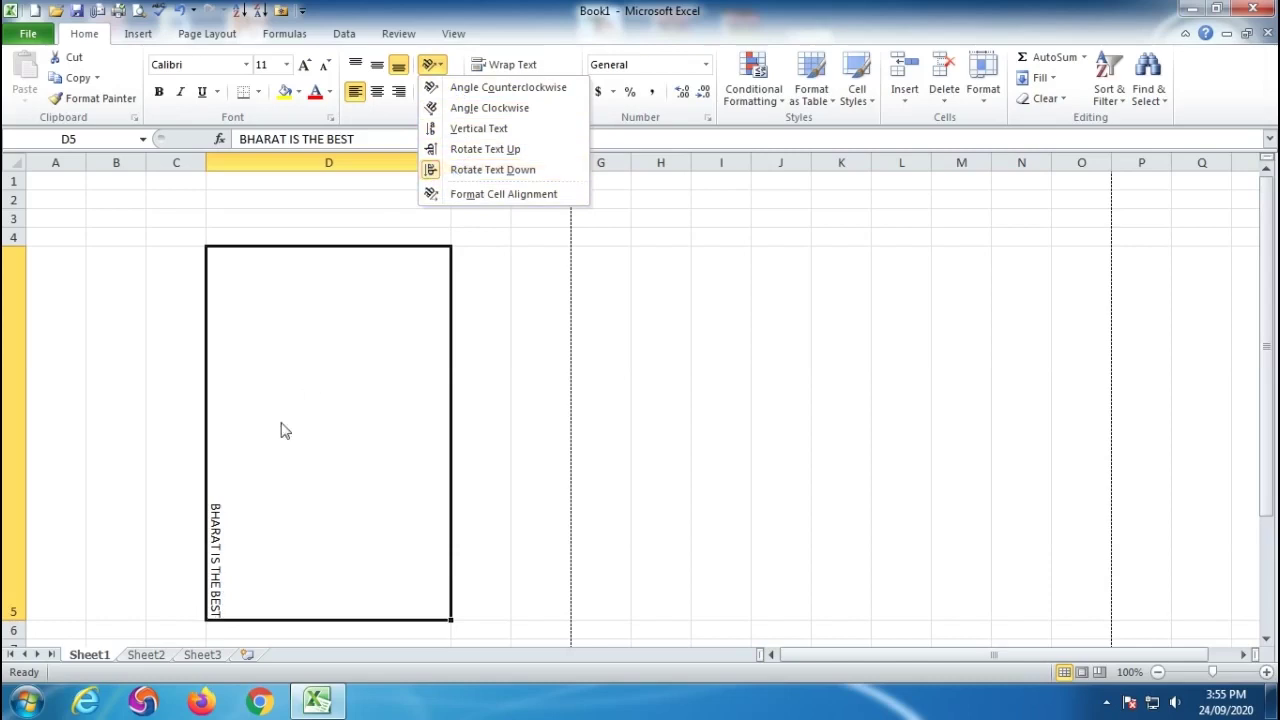
left_click(440, 172)
left_click(431, 64)
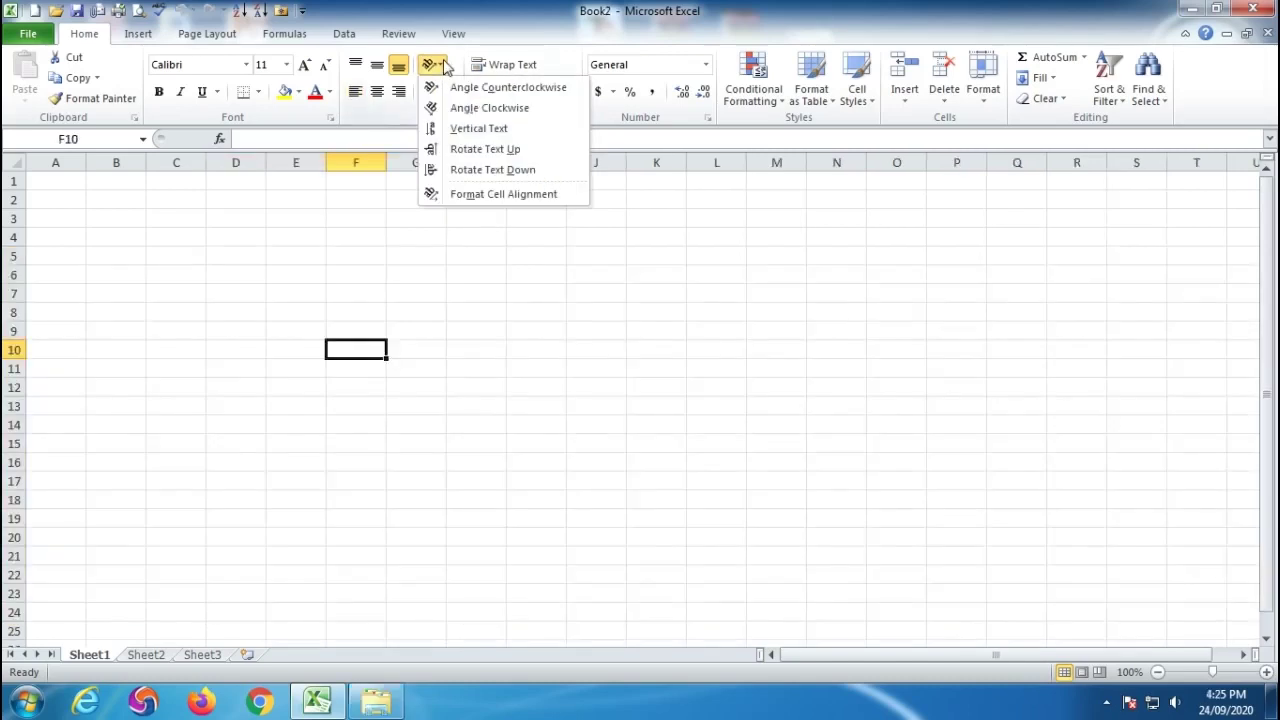
left_click(461, 200)
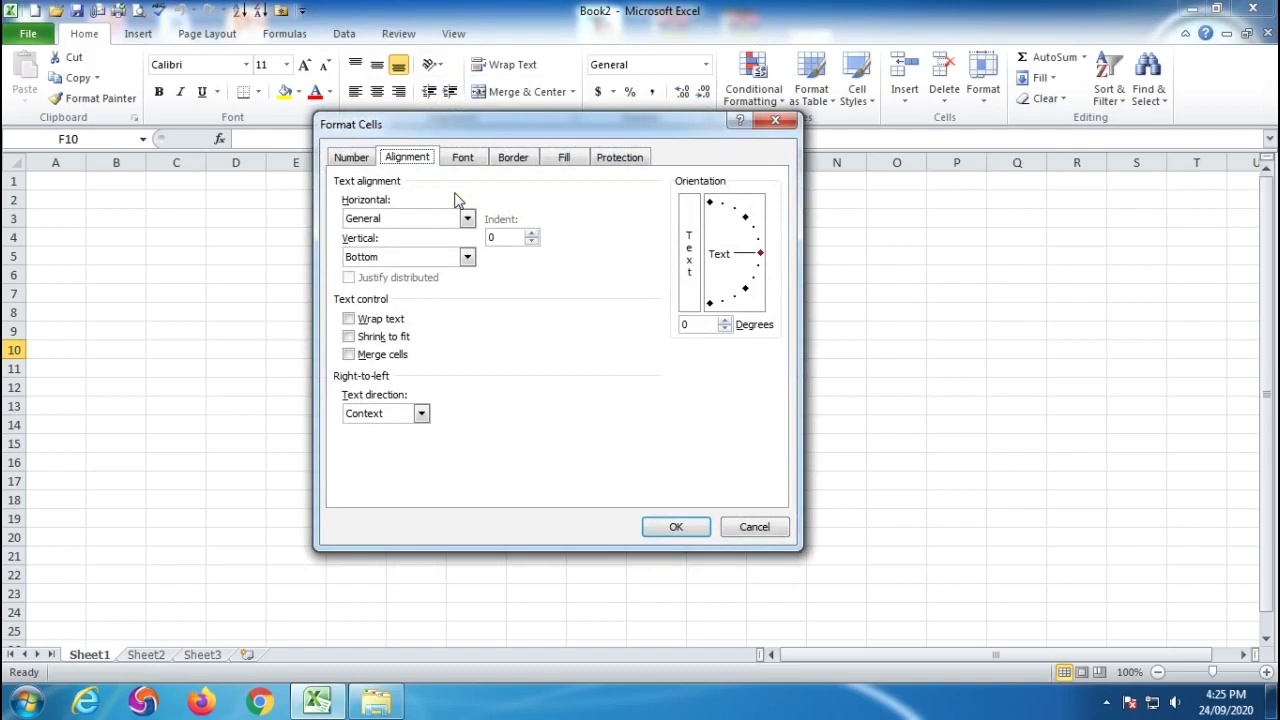
left_click(754, 526)
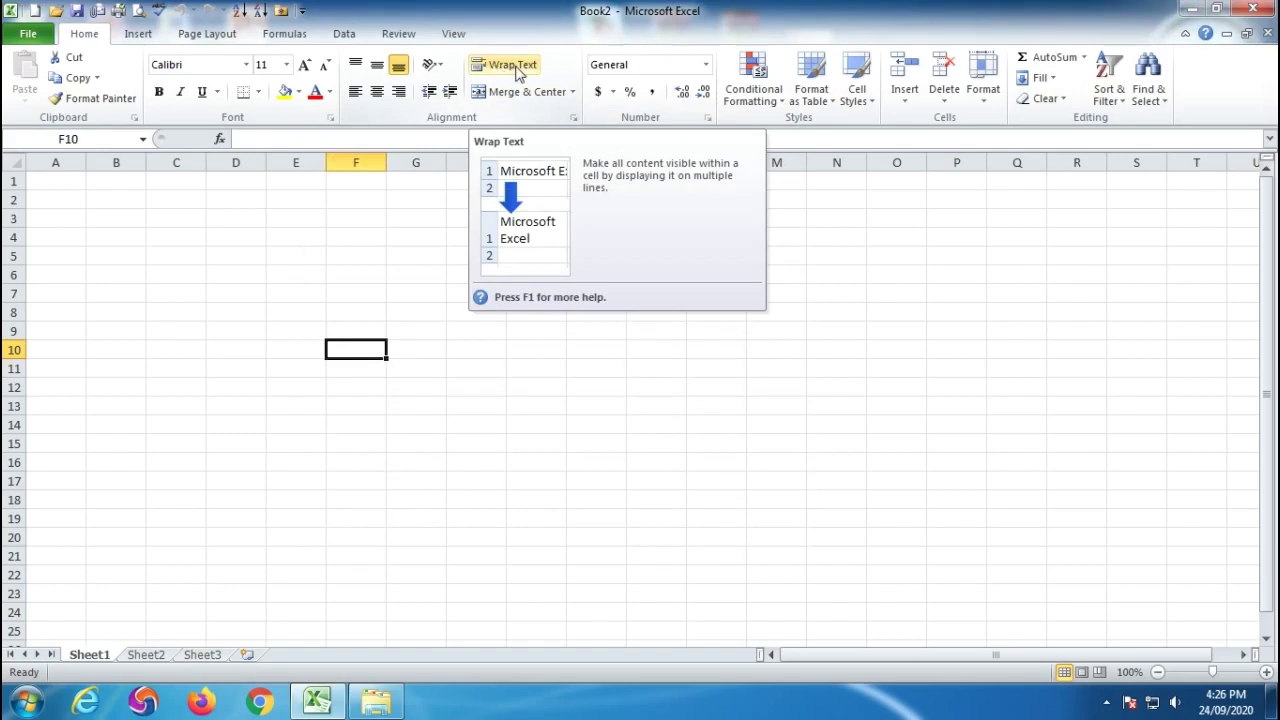
left_click(350, 295)
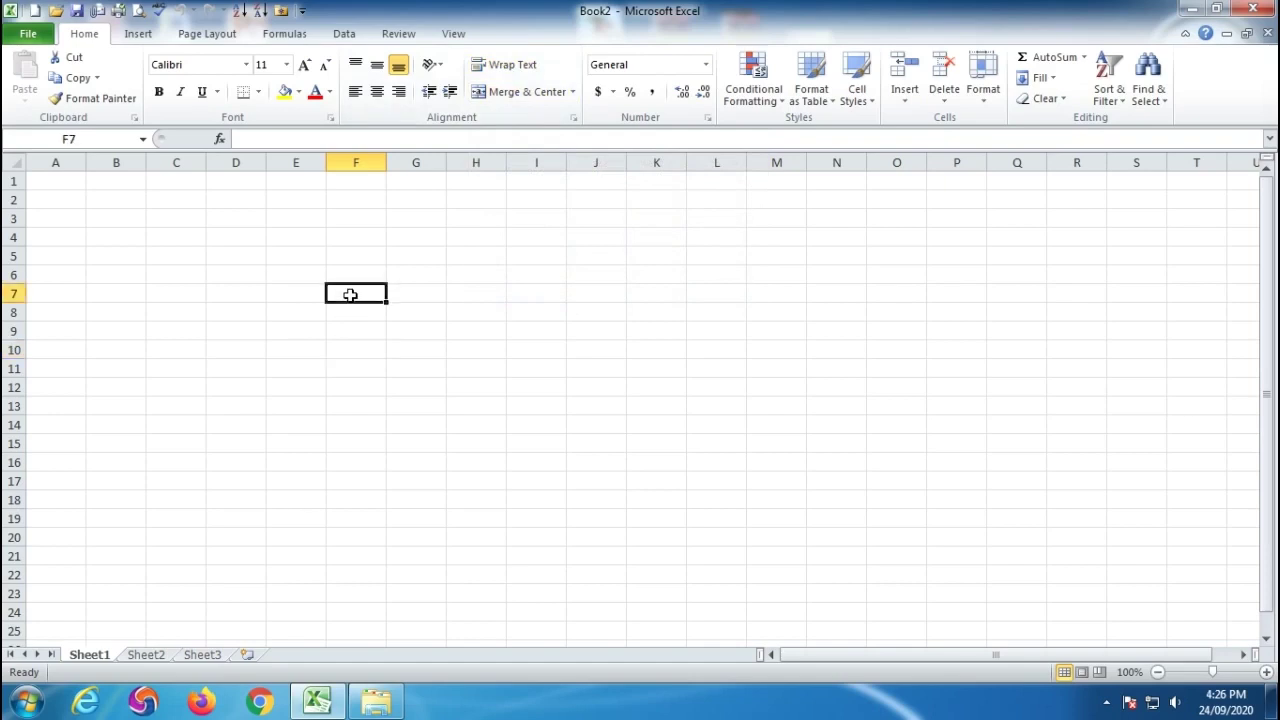
type("BH")
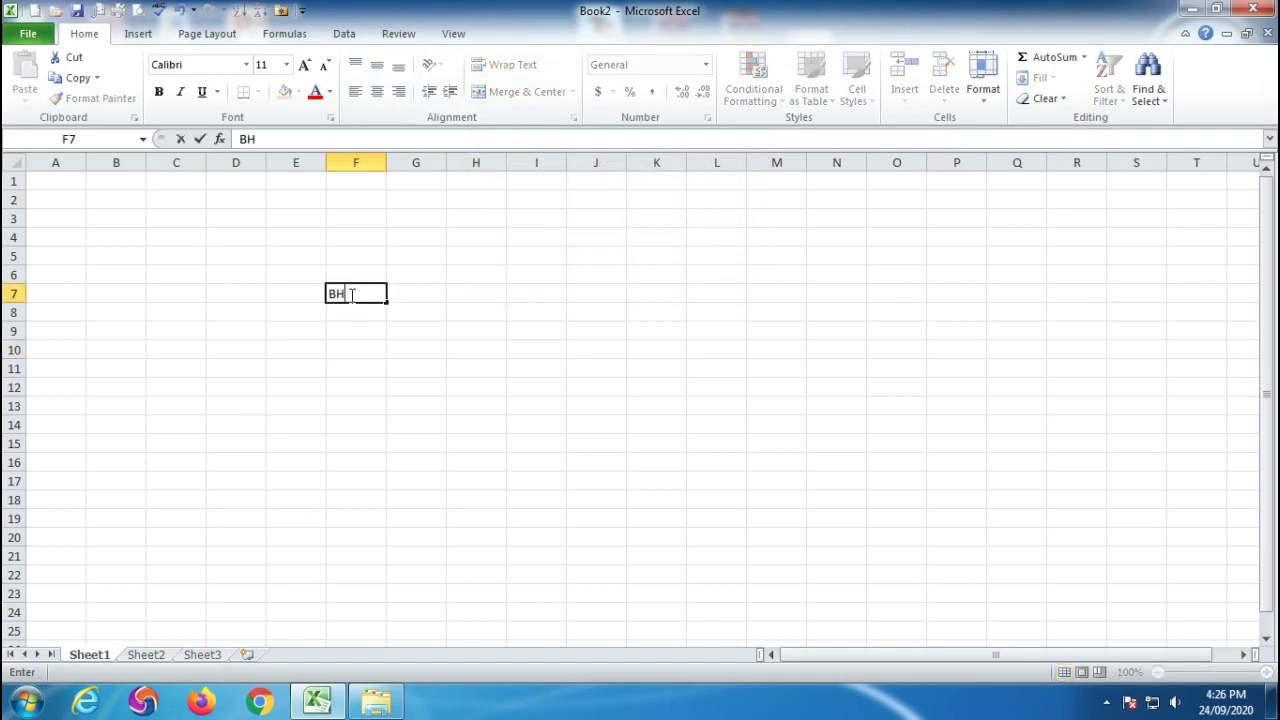
type("ARAT IS THE BEST")
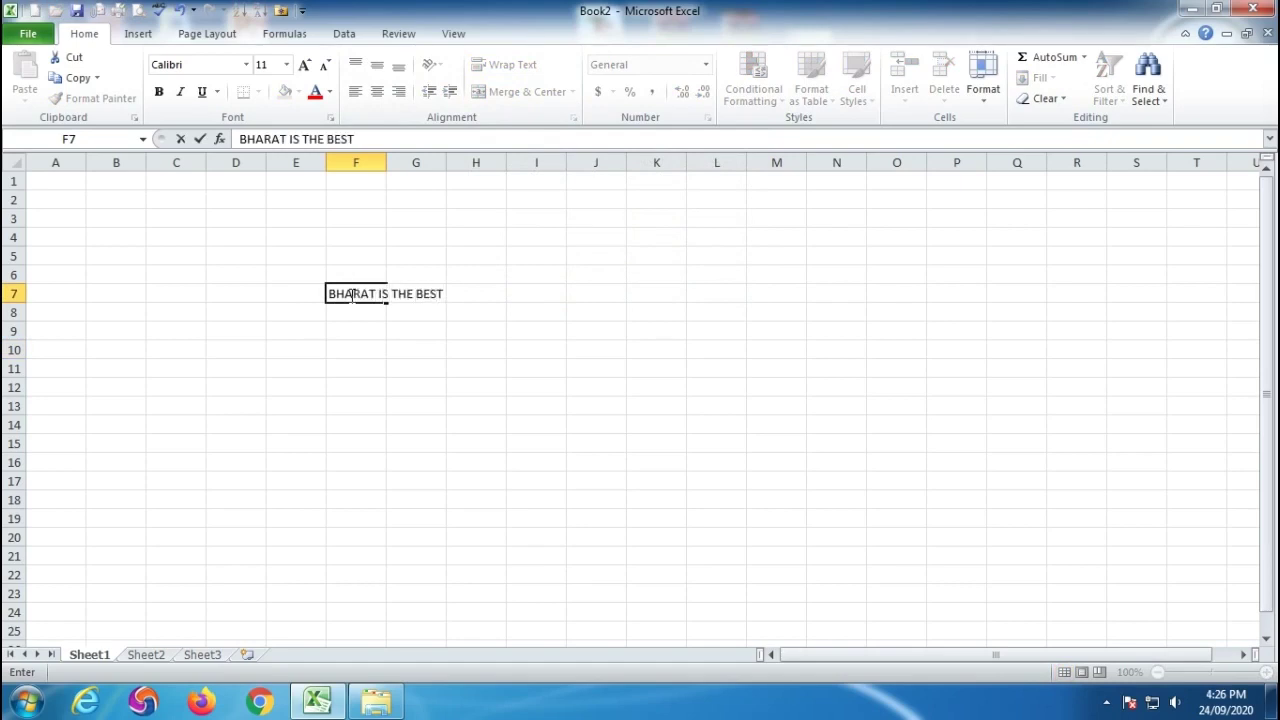
Commit BHARAT IS THE BEST in F7 and wrap it onto three lines.
left_click(514, 482)
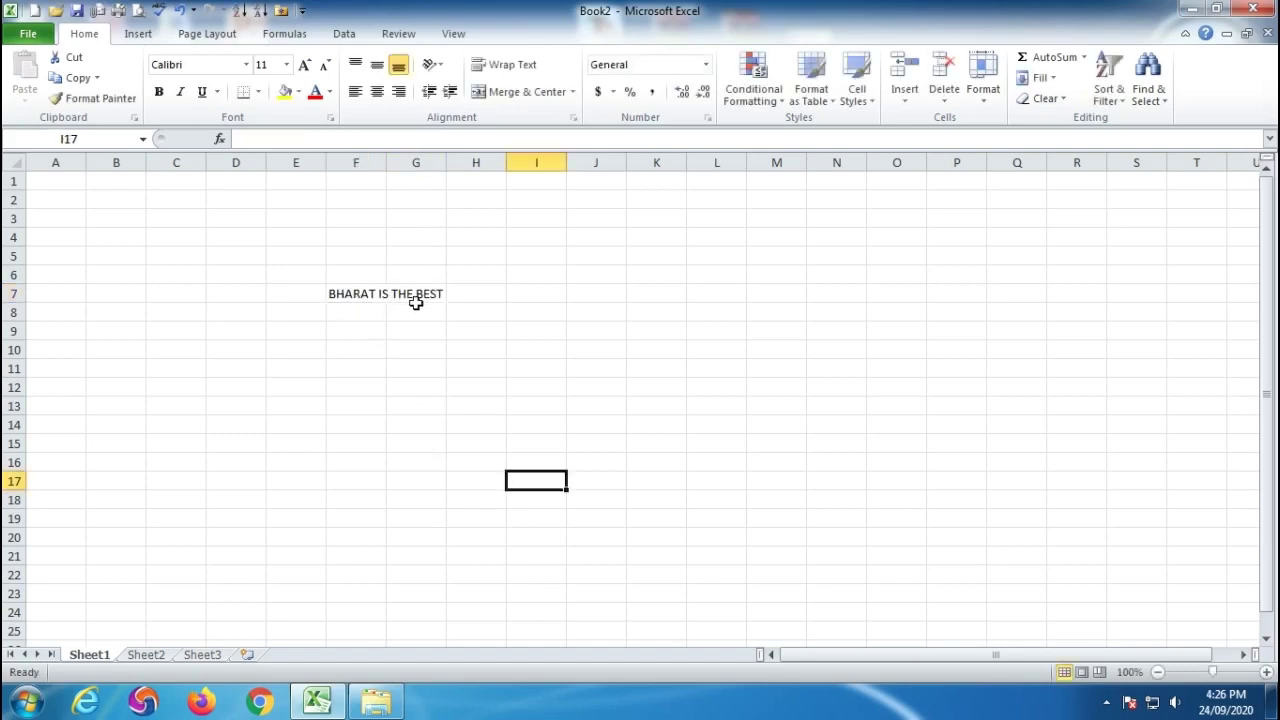
left_click(355, 291)
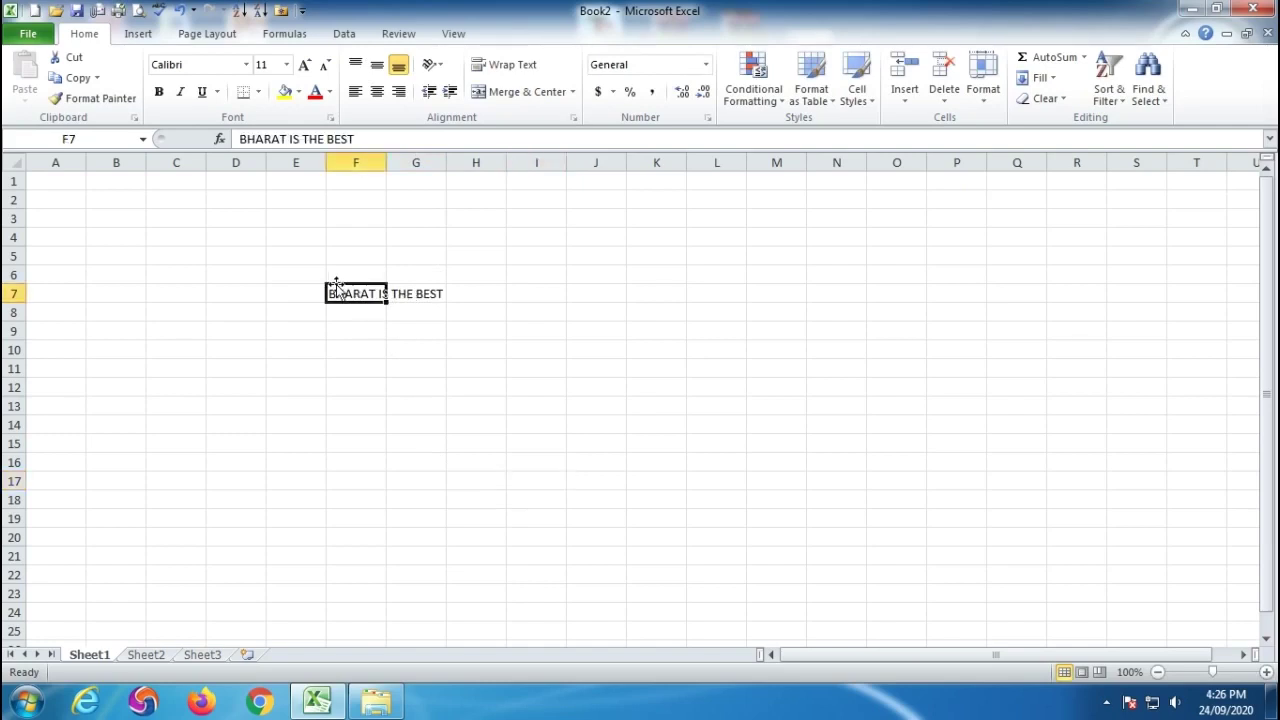
left_click_drag(380, 292, 425, 296)
left_click(417, 385)
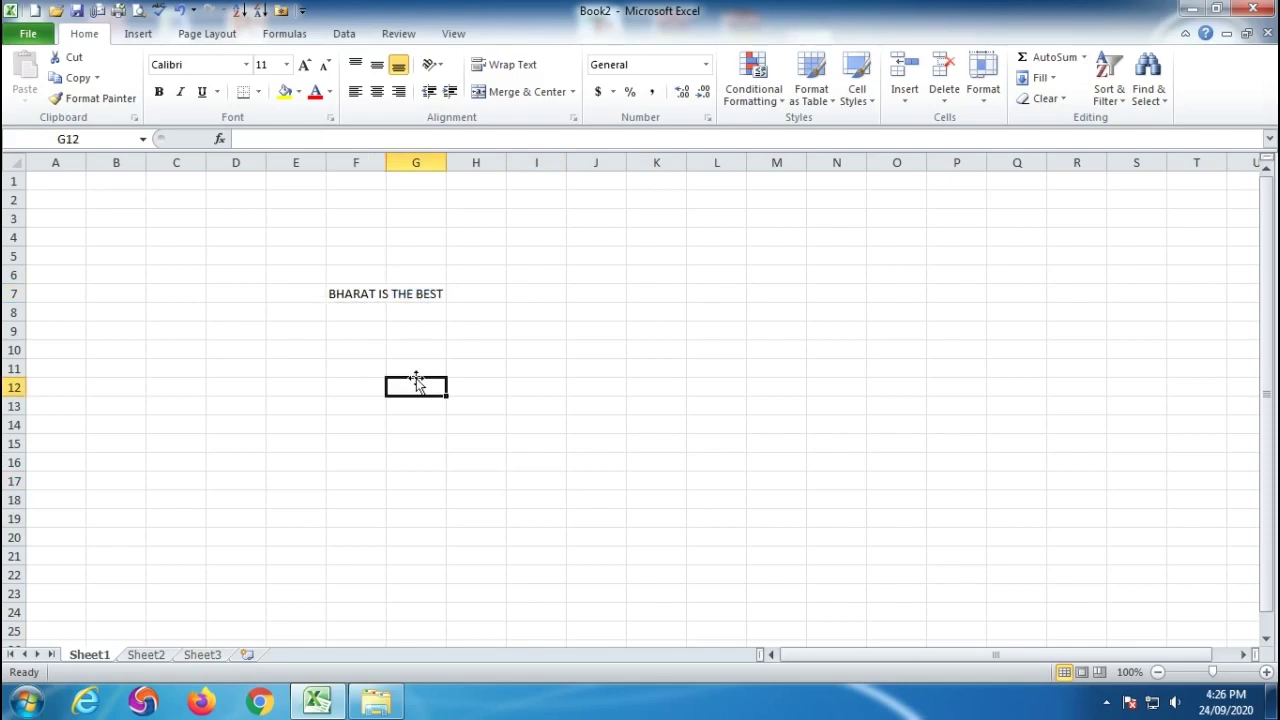
left_click(354, 295)
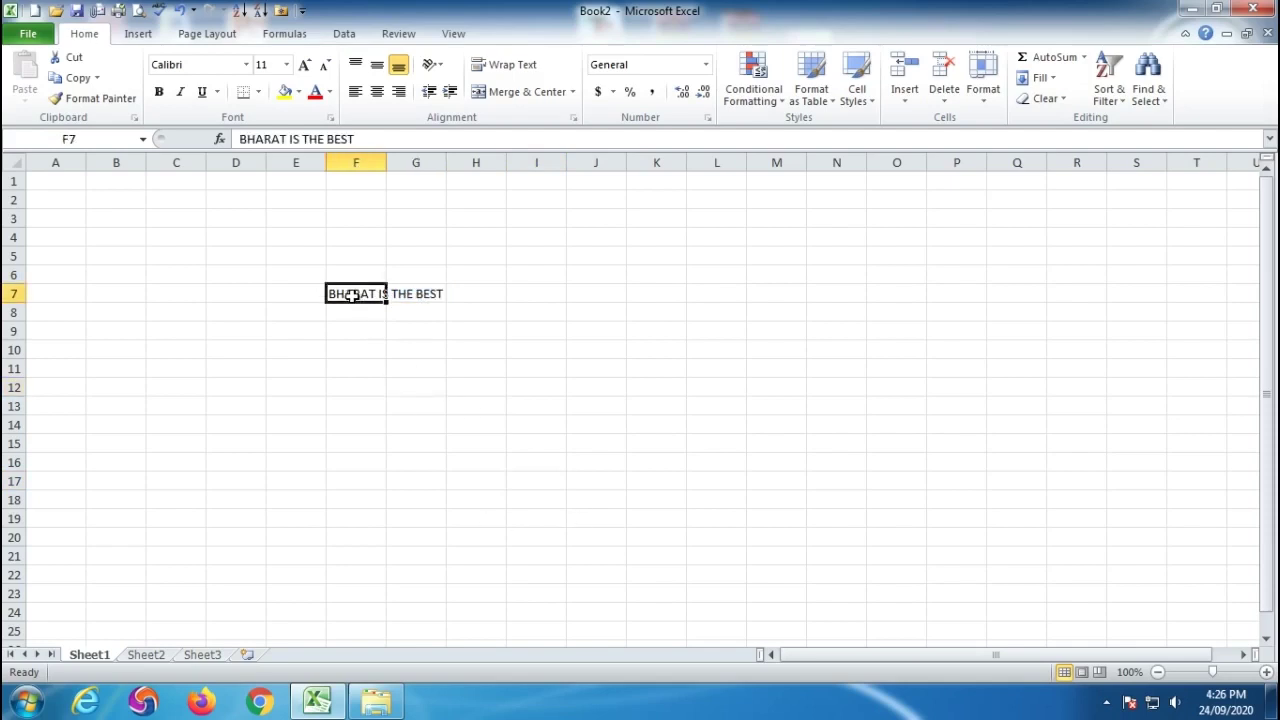
left_click(505, 68)
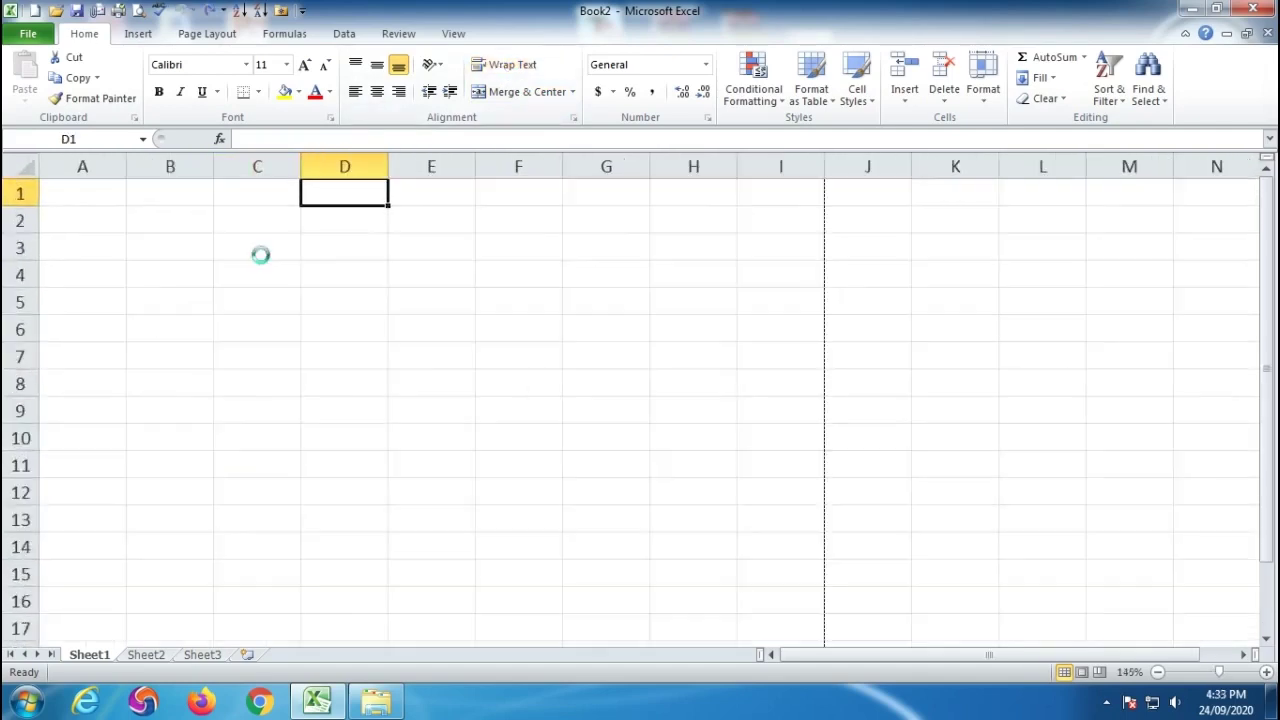
scroll(260, 254, "up", 3, "ctrl")
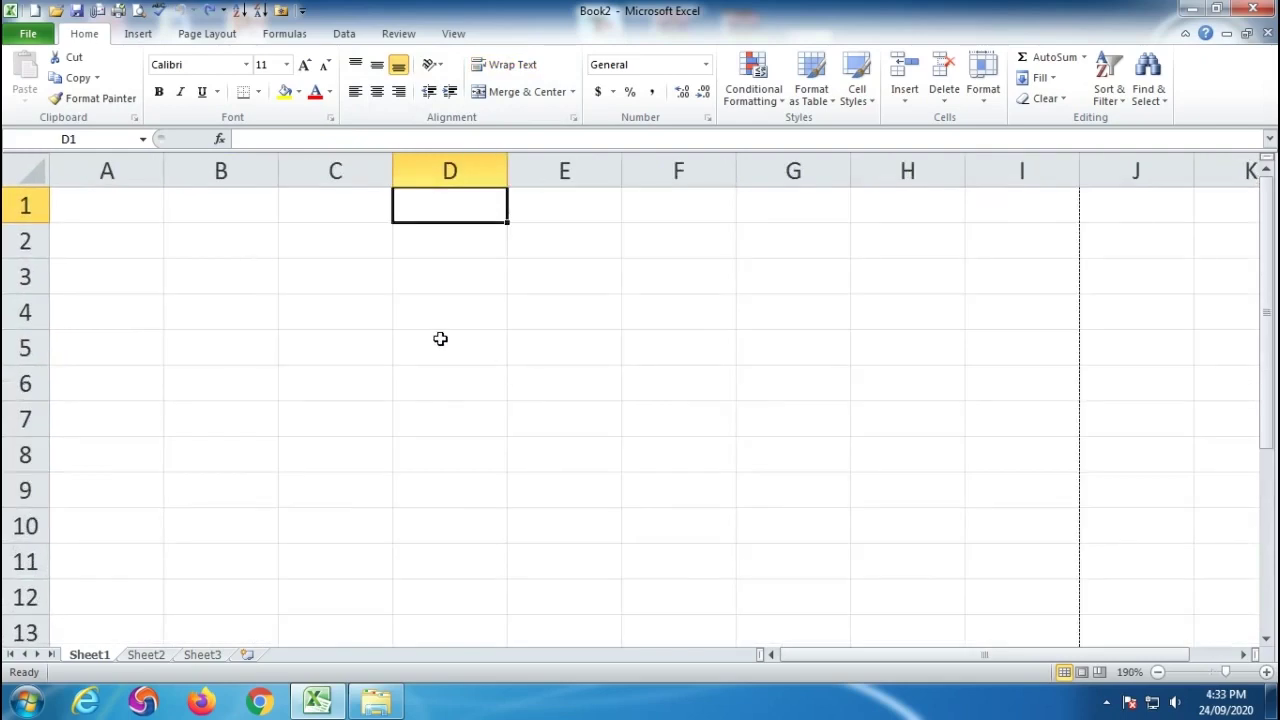
Enter the heading GENDER in cell C1.
left_click_drag(106, 205, 993, 195)
left_click(450, 418)
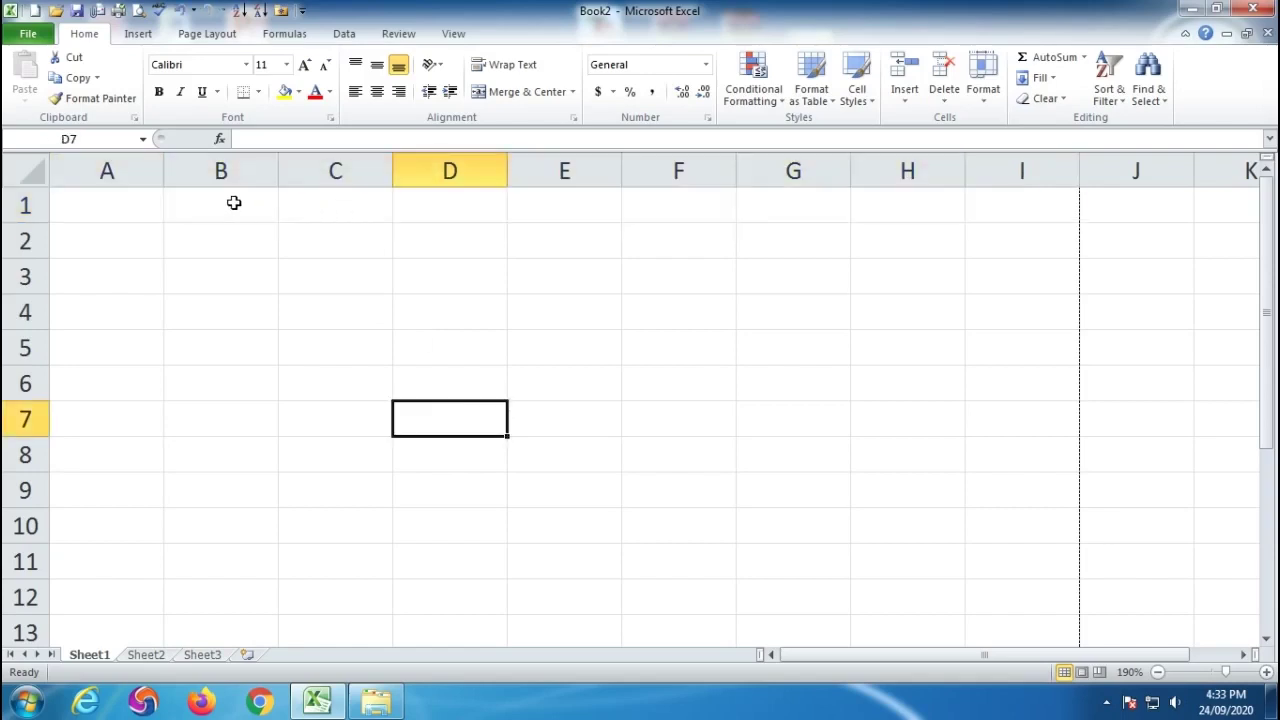
left_click(333, 206)
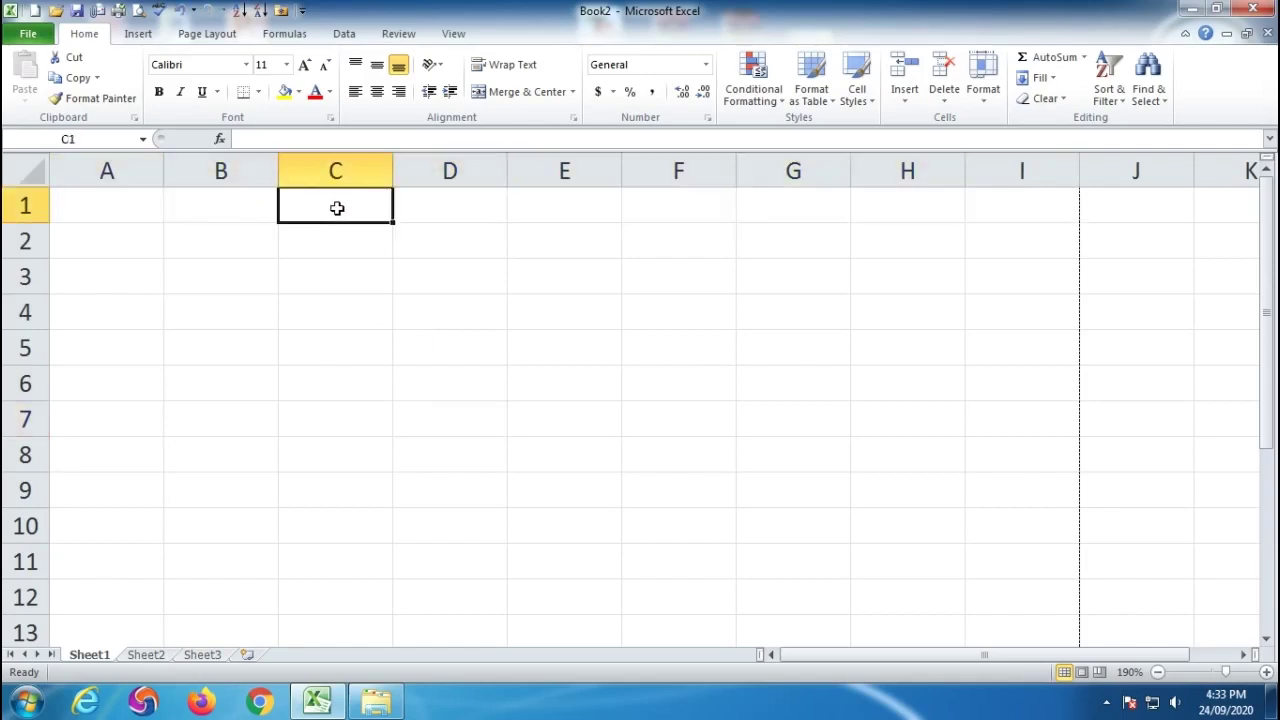
type("GE")
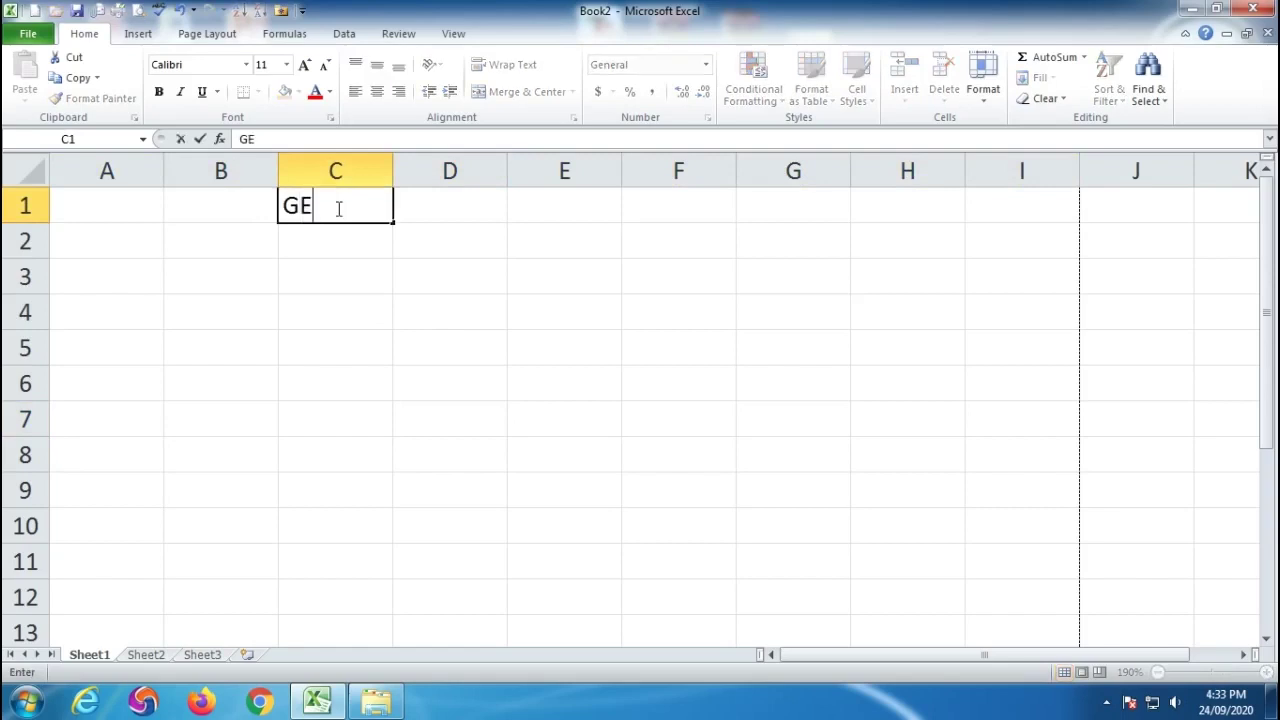
type("NDER")
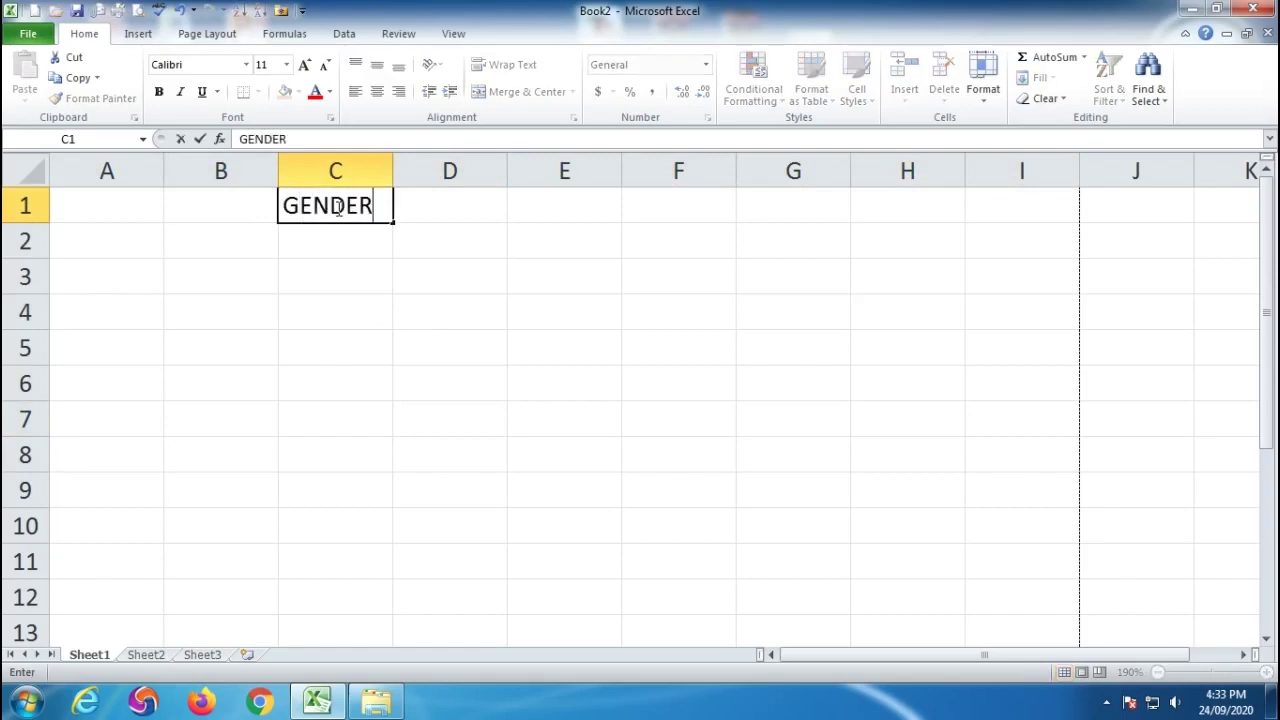
key("Return")
Fill C2 through C5 with M, F, M, F.
type("M")
key("Return")
type("F")
key("Return")
type("MF")
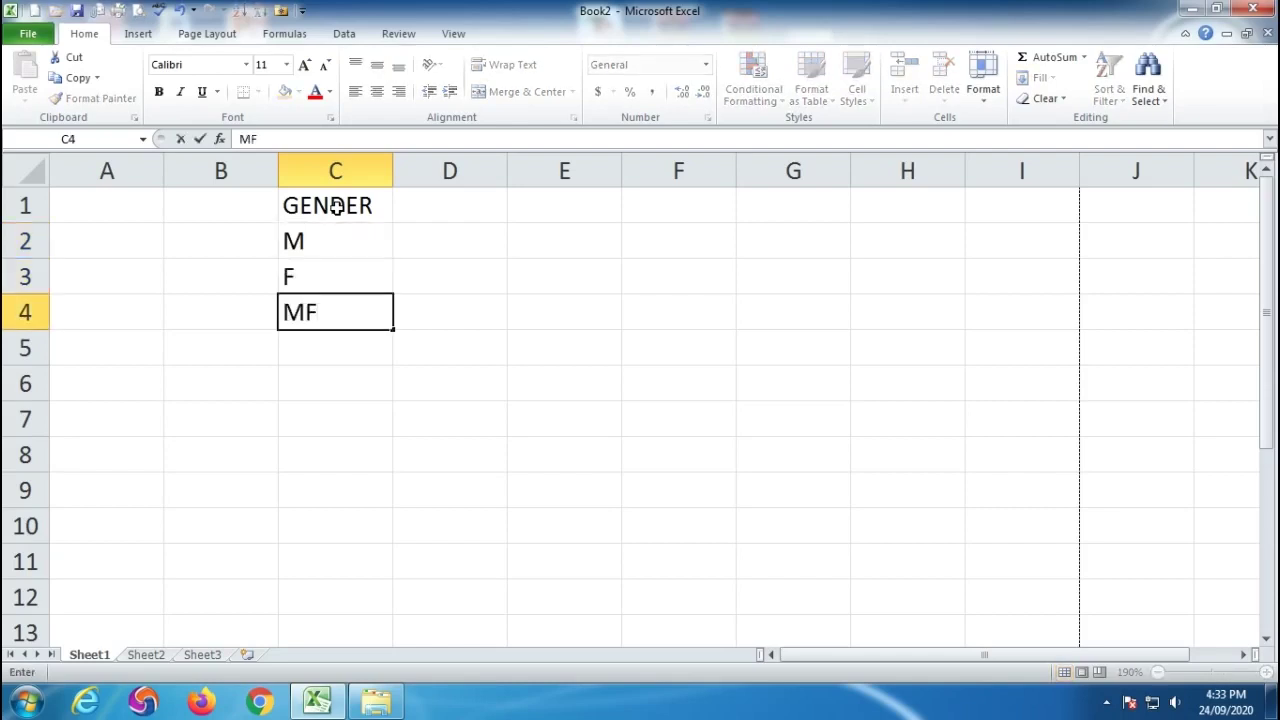
key("BackSpace")
key("Return")
type("F")
key("Return")
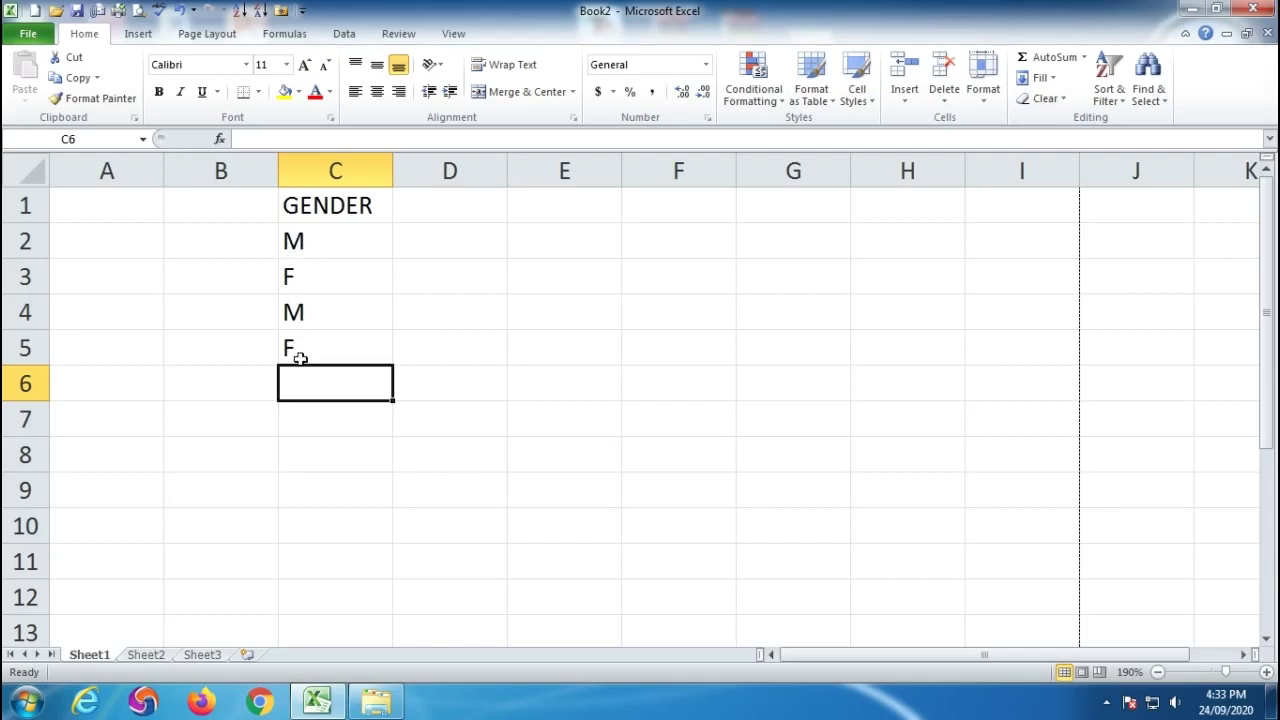
left_click(352, 210)
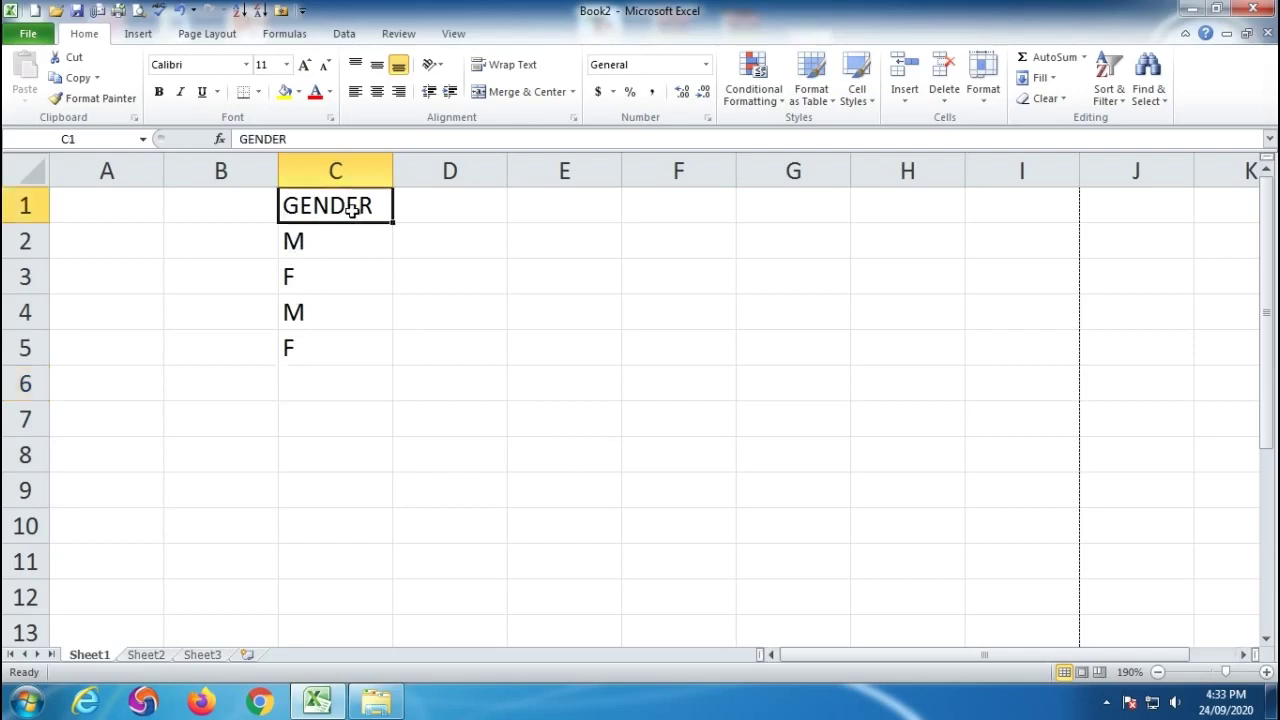
Rotate the GENDER heading to read upward and narrow column C to fit.
left_click(436, 65)
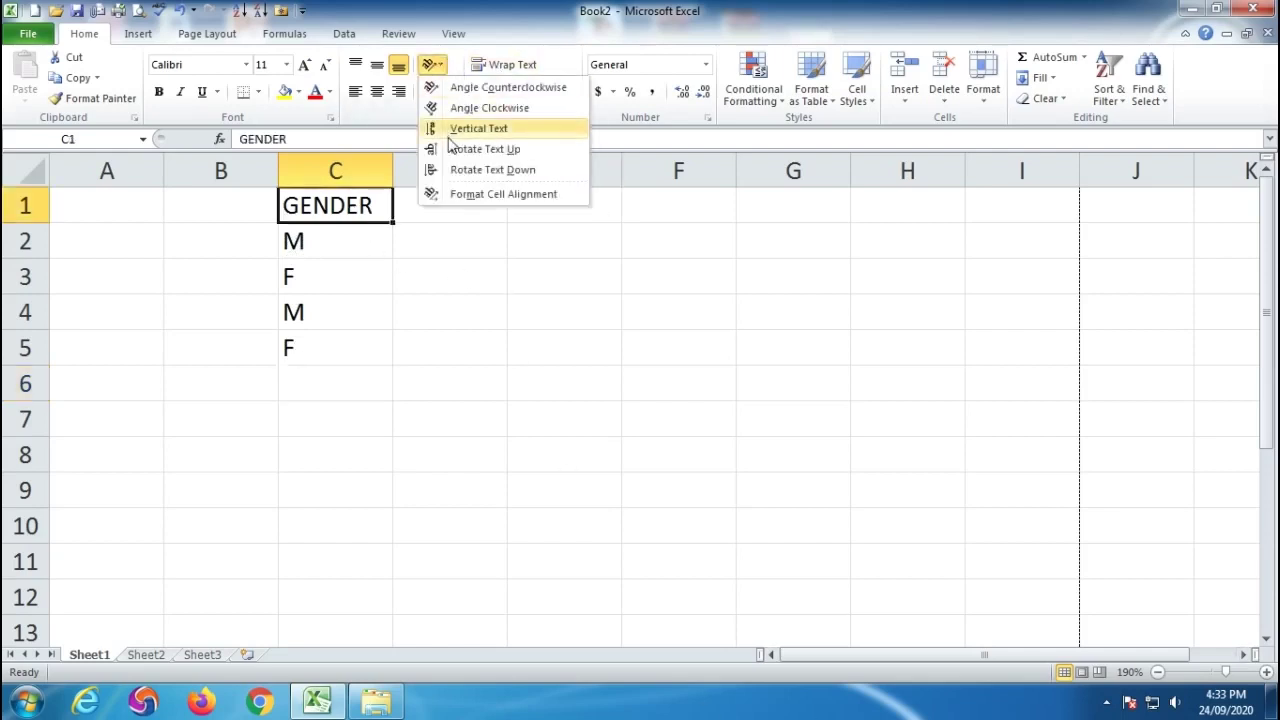
left_click(485, 149)
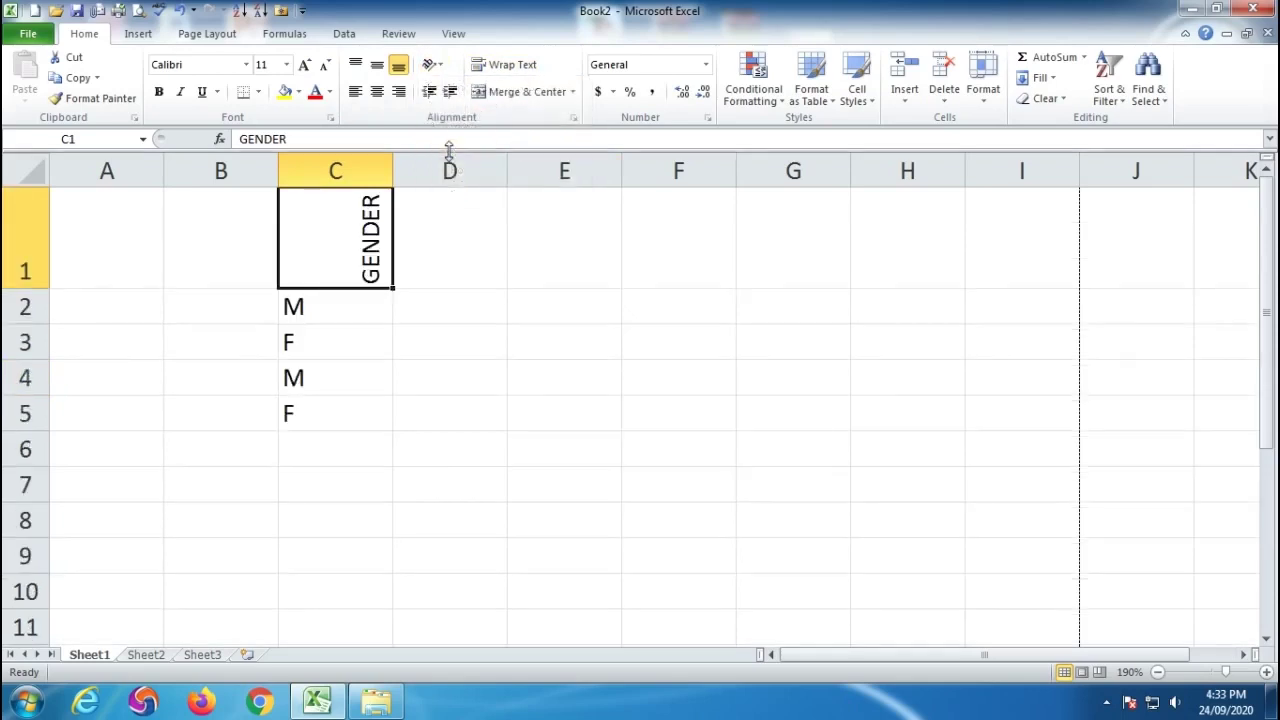
double_click(394, 170)
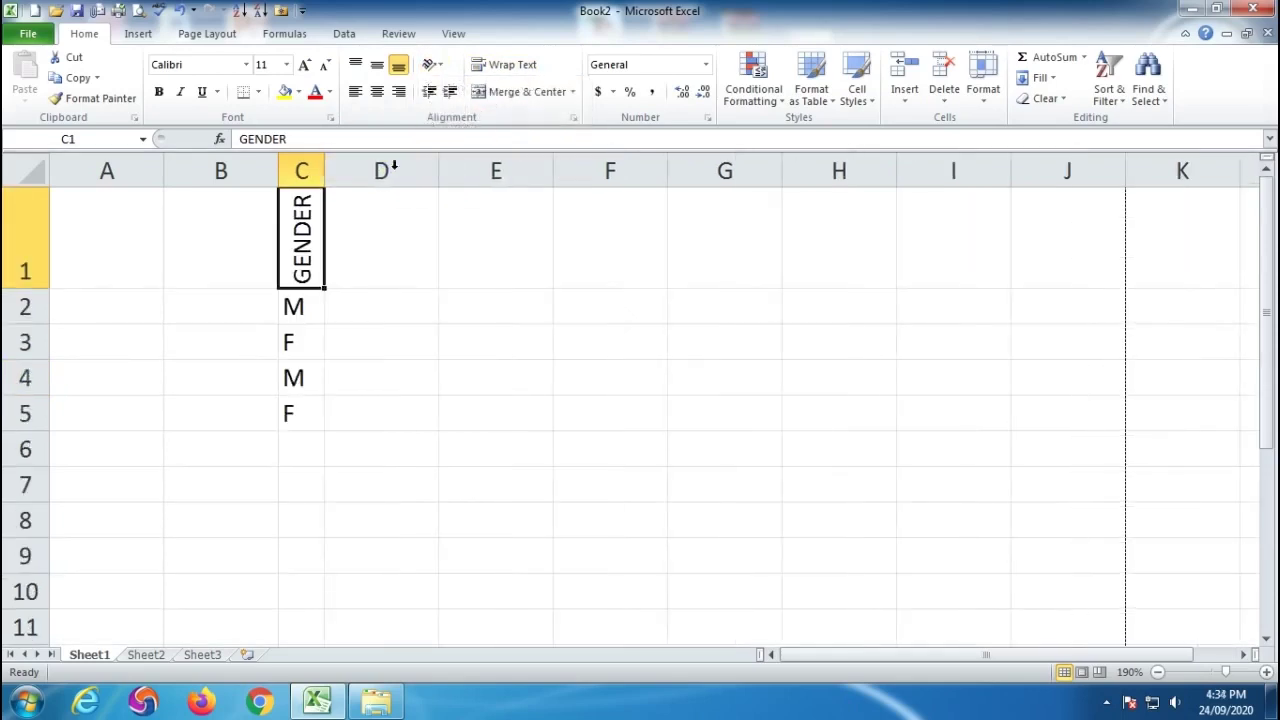
Centre the M and F values in C2:C5.
left_click_drag(301, 240, 299, 532)
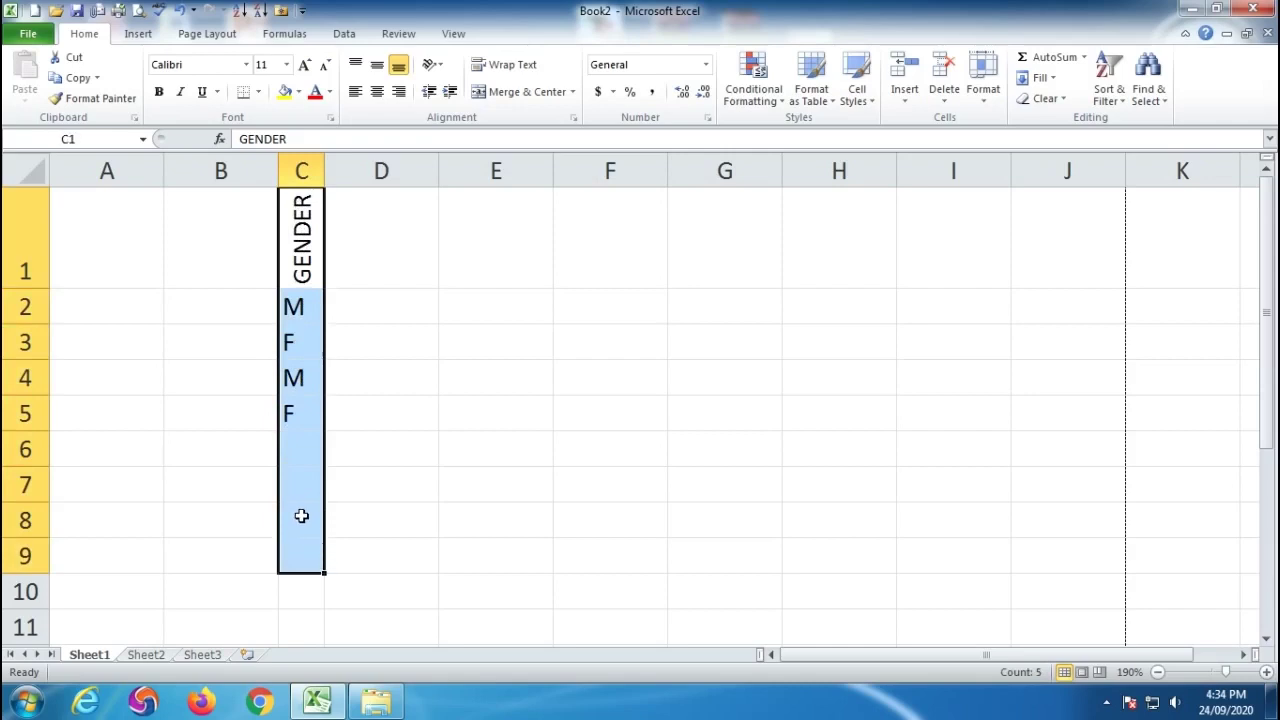
left_click_drag(302, 307, 289, 409)
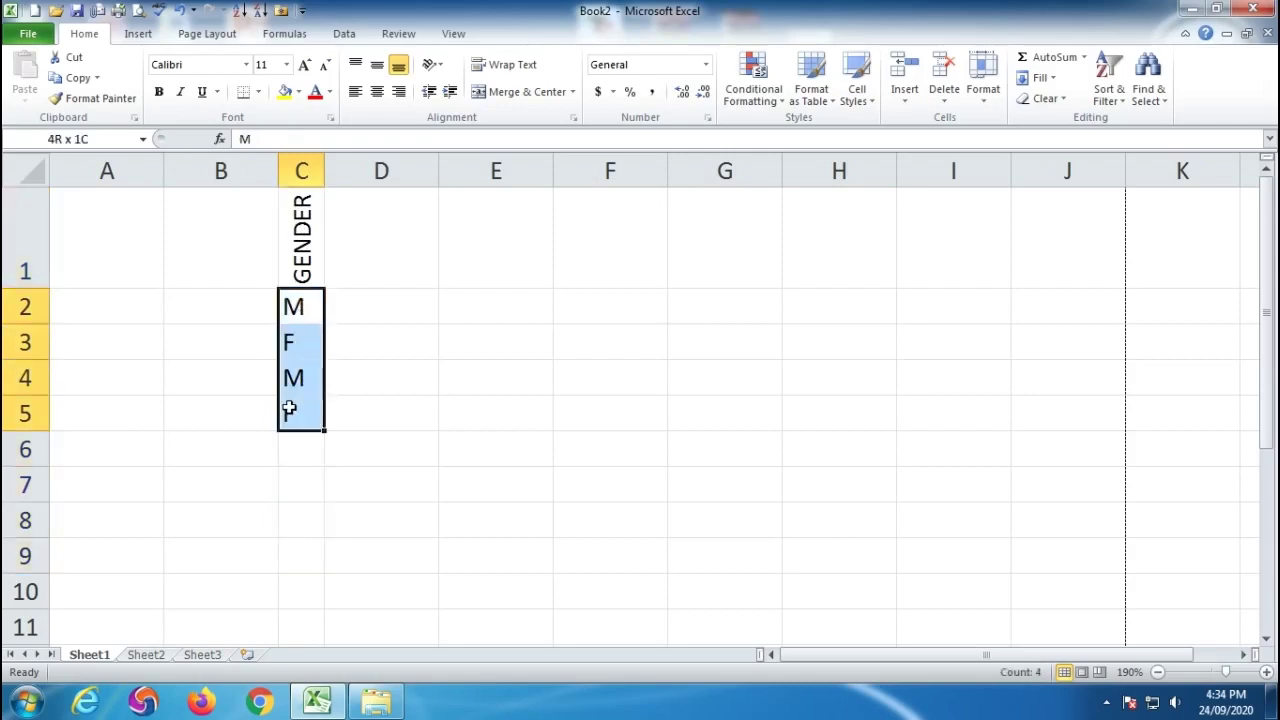
left_click(377, 92)
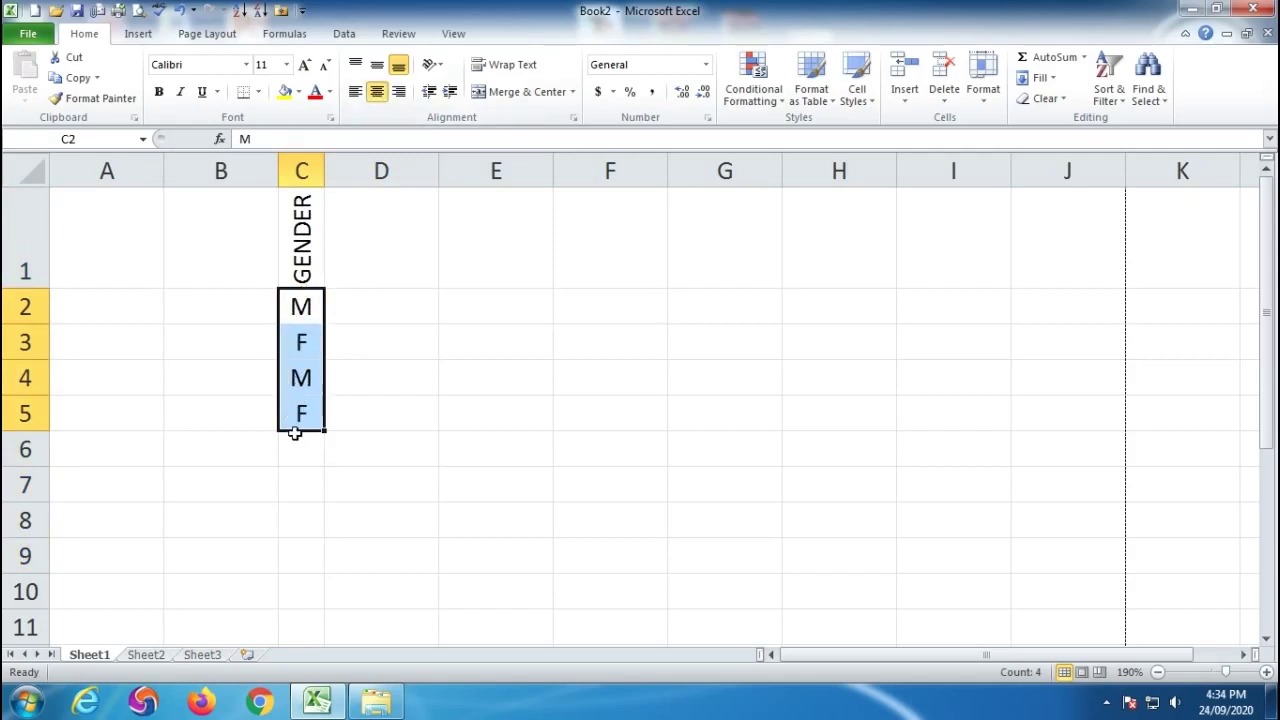
left_click(432, 65)
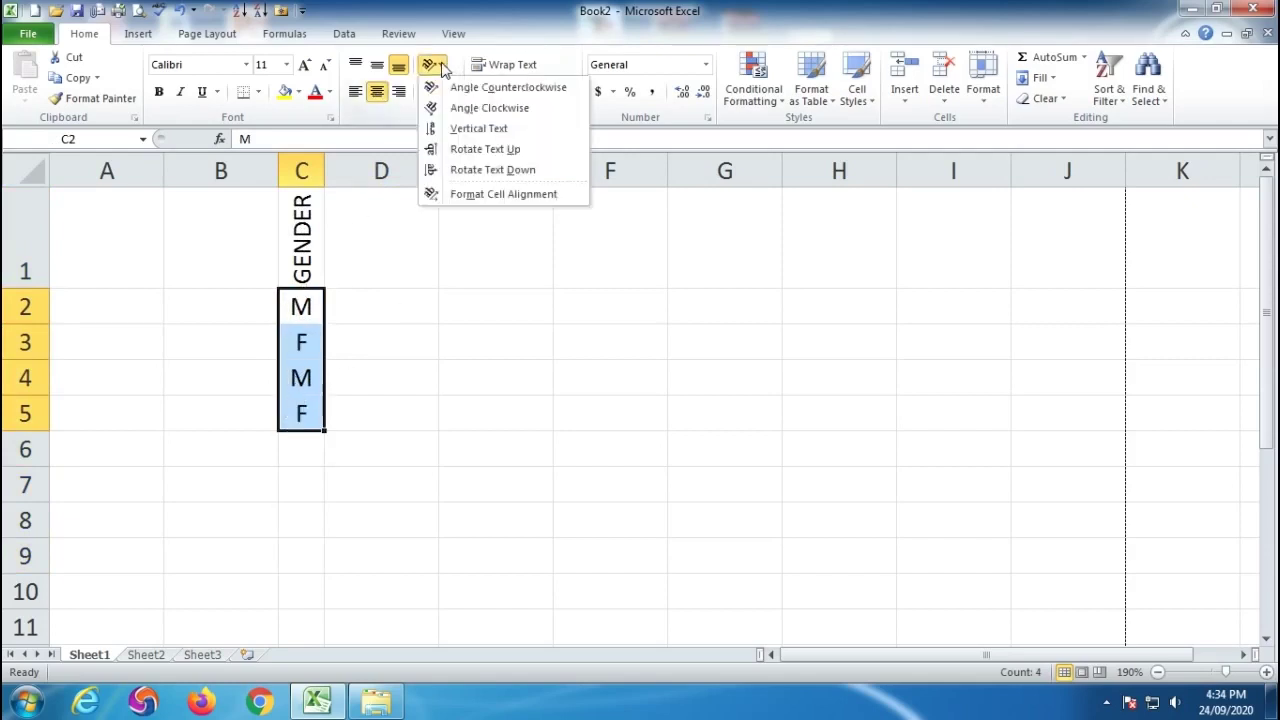
left_click(382, 228)
left_click_drag(305, 308, 303, 412)
left_click(379, 276)
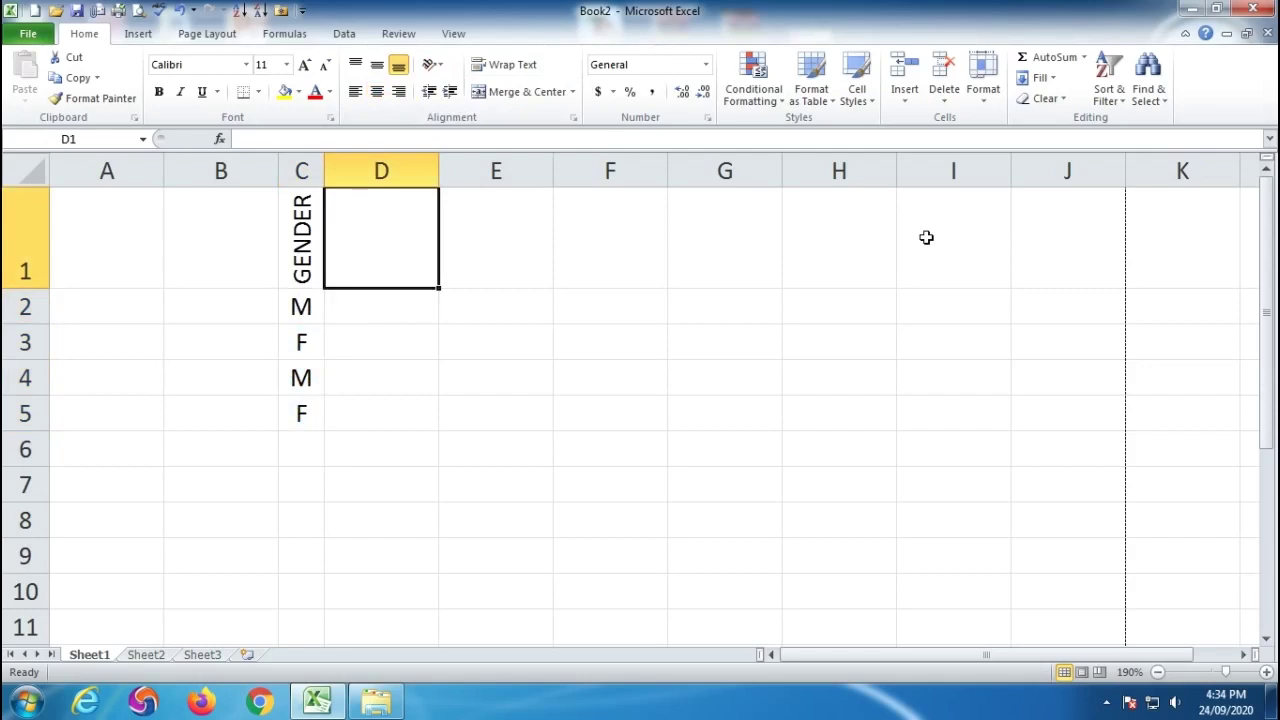
Enter SALARIES OF WORKERS in D1, wrap it, widen column D and shorten row 1.
type("SALA")
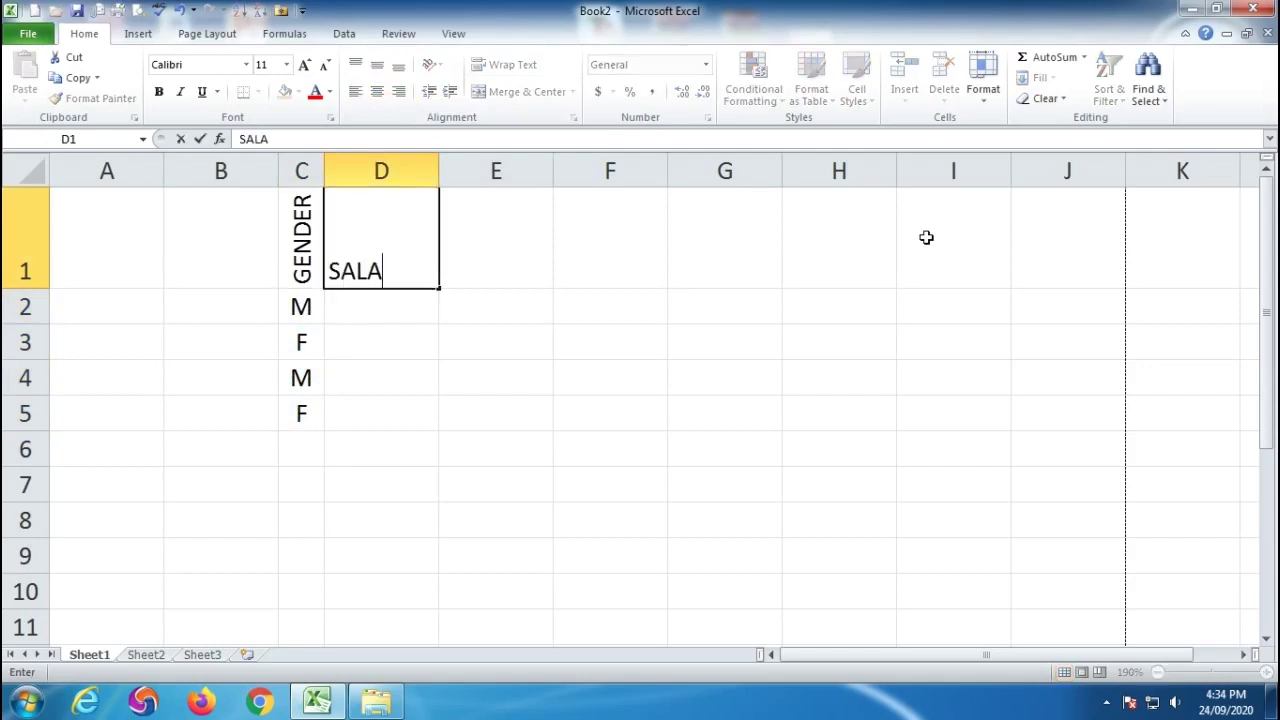
type("RIES O")
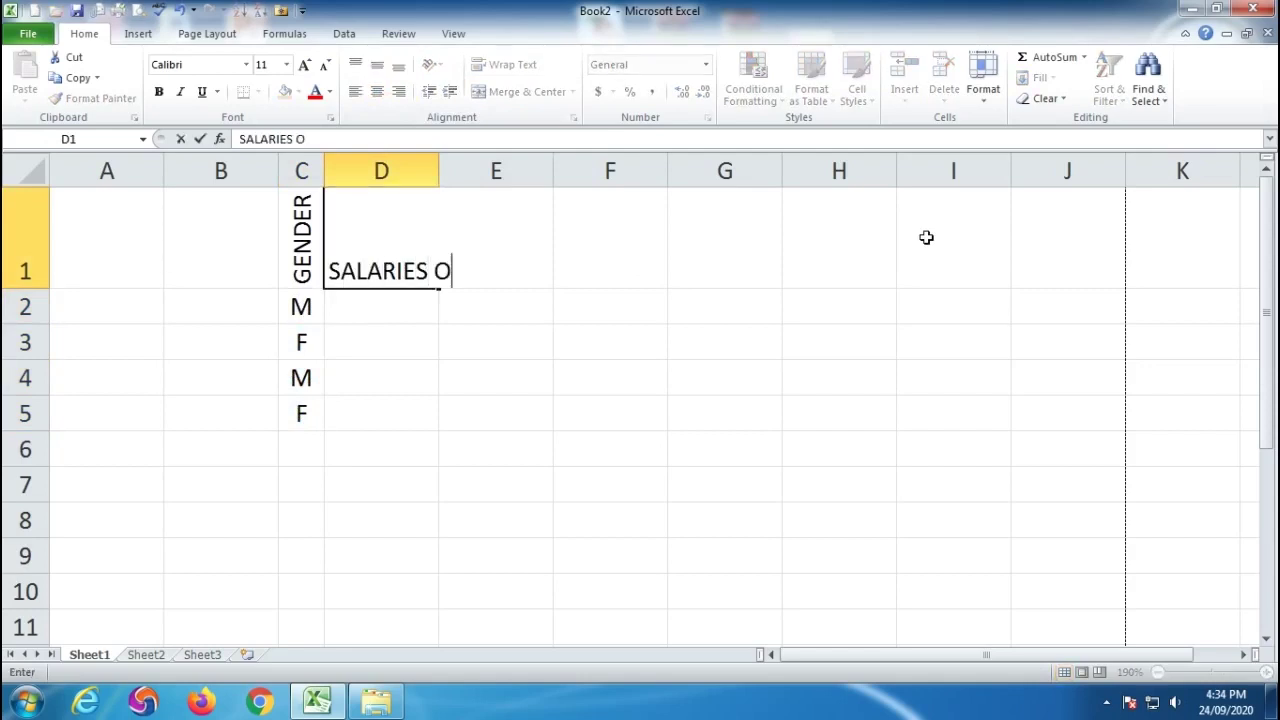
type("F WOR")
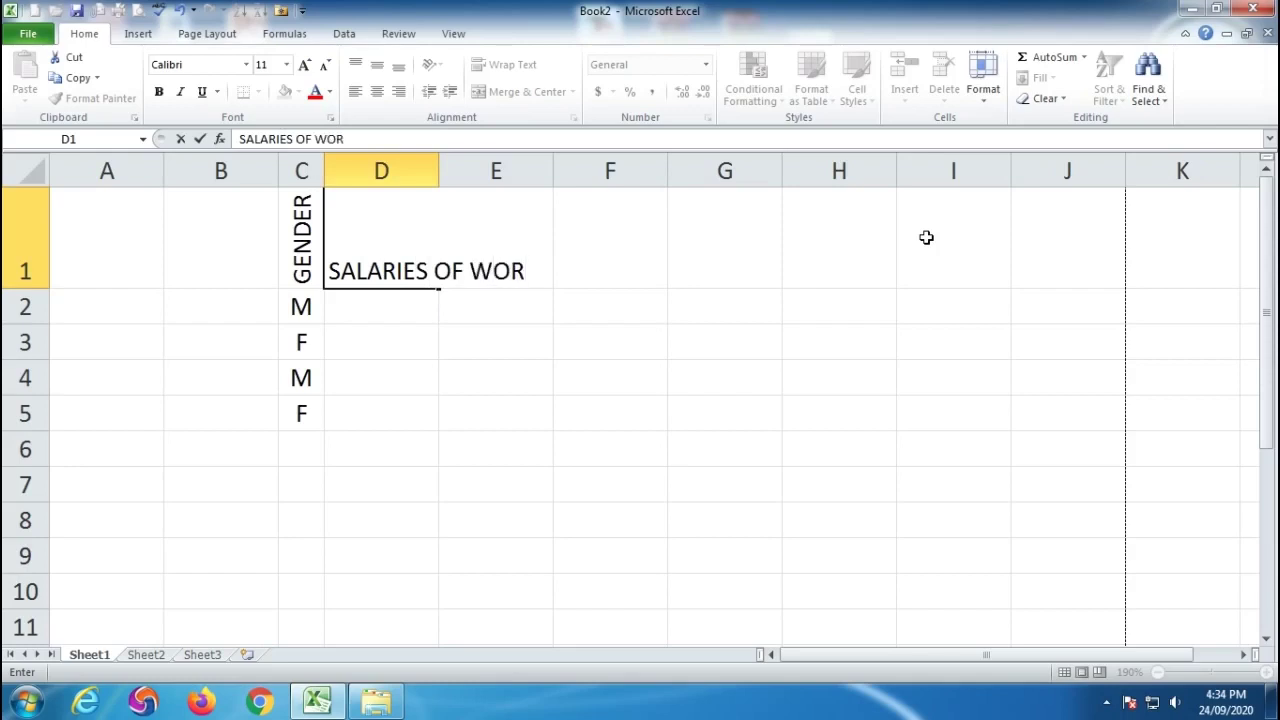
type("KERS")
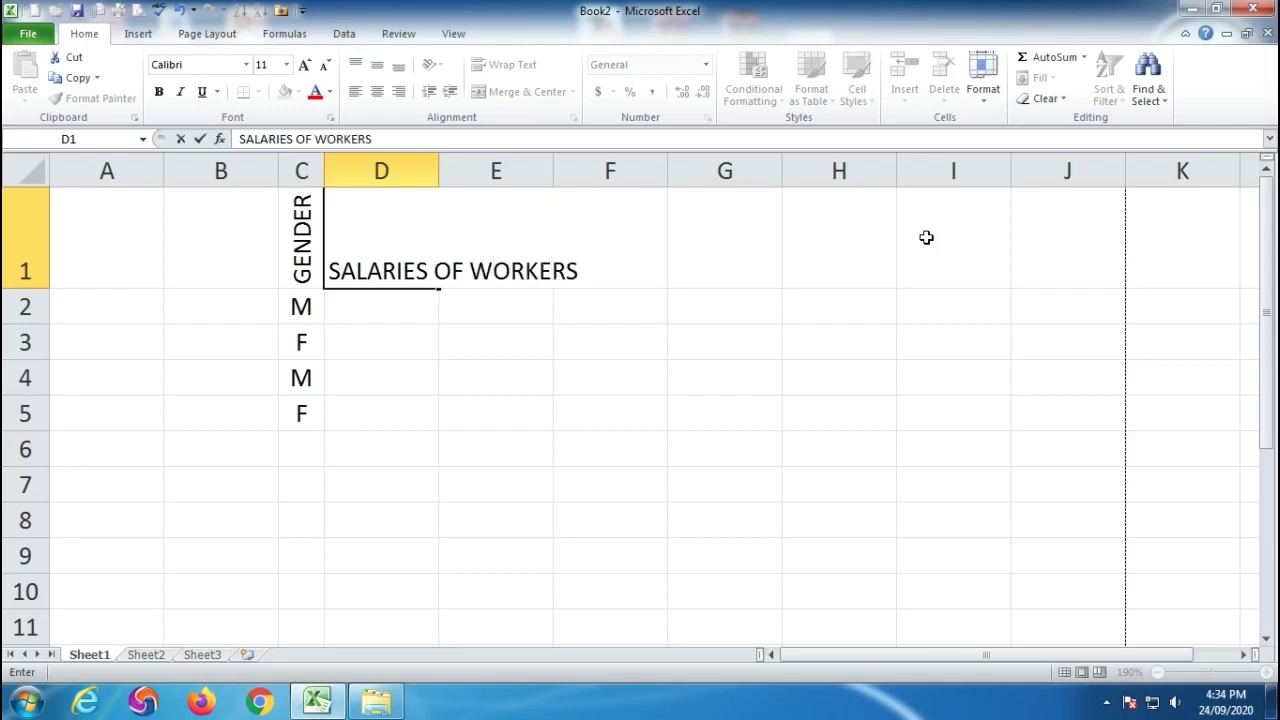
key("Return")
left_click(424, 411)
left_click(360, 249)
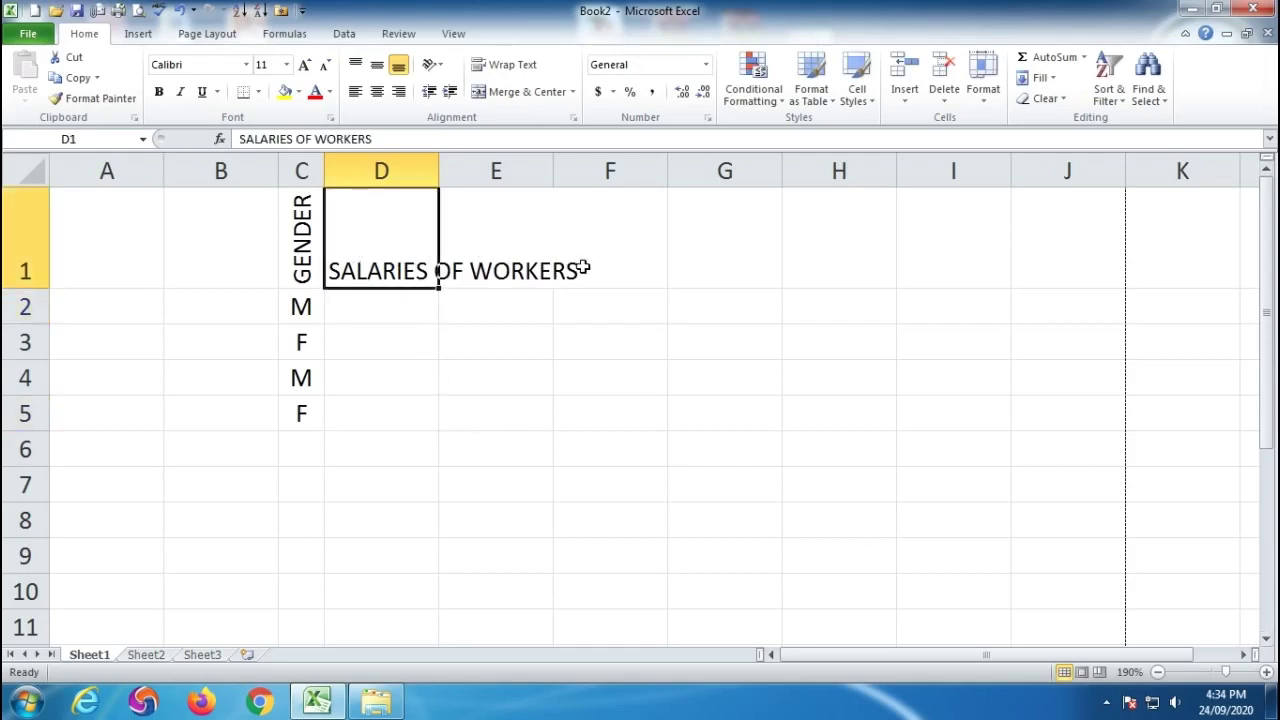
left_click(491, 68)
left_click_drag(438, 171, 450, 171)
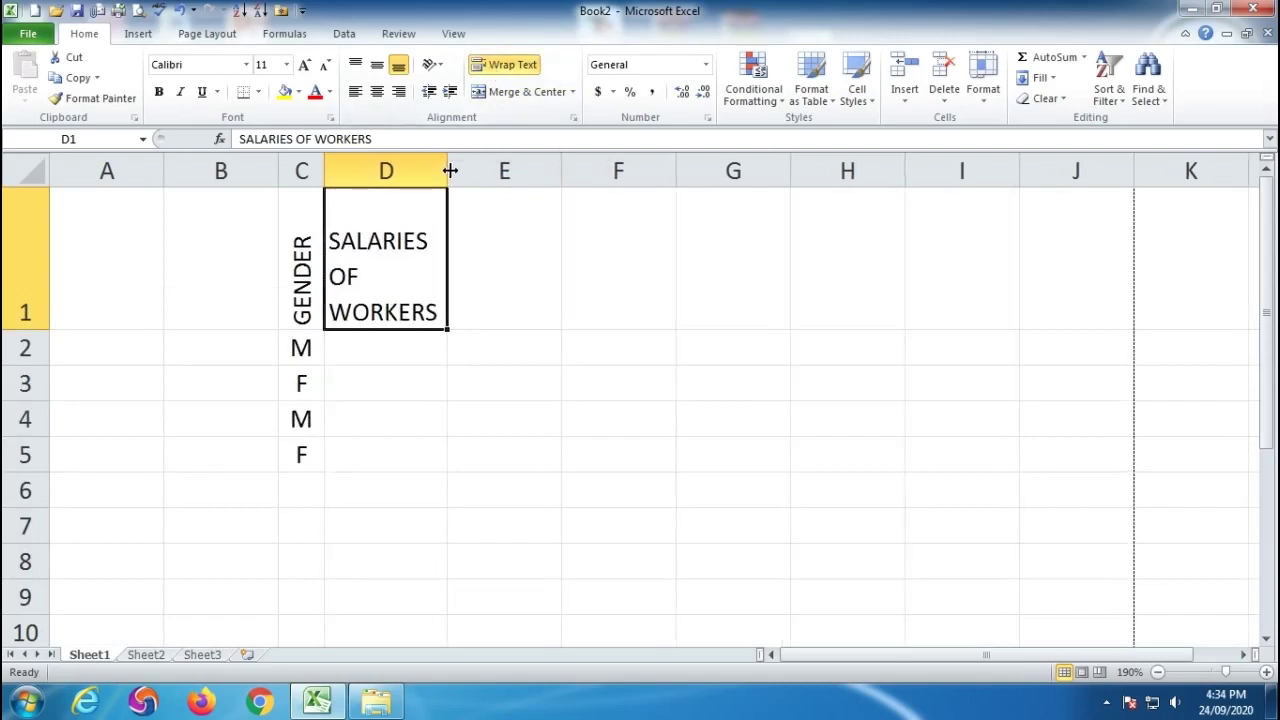
left_click_drag(48, 328, 47, 303)
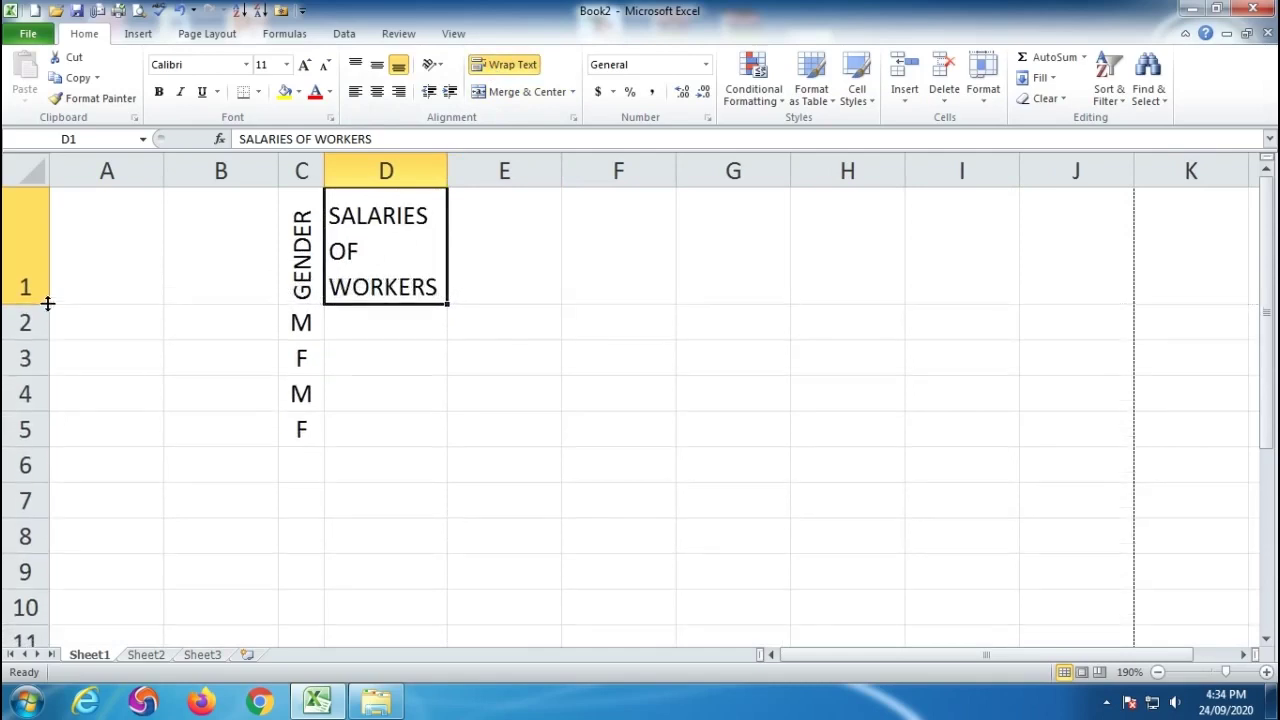
key("Return")
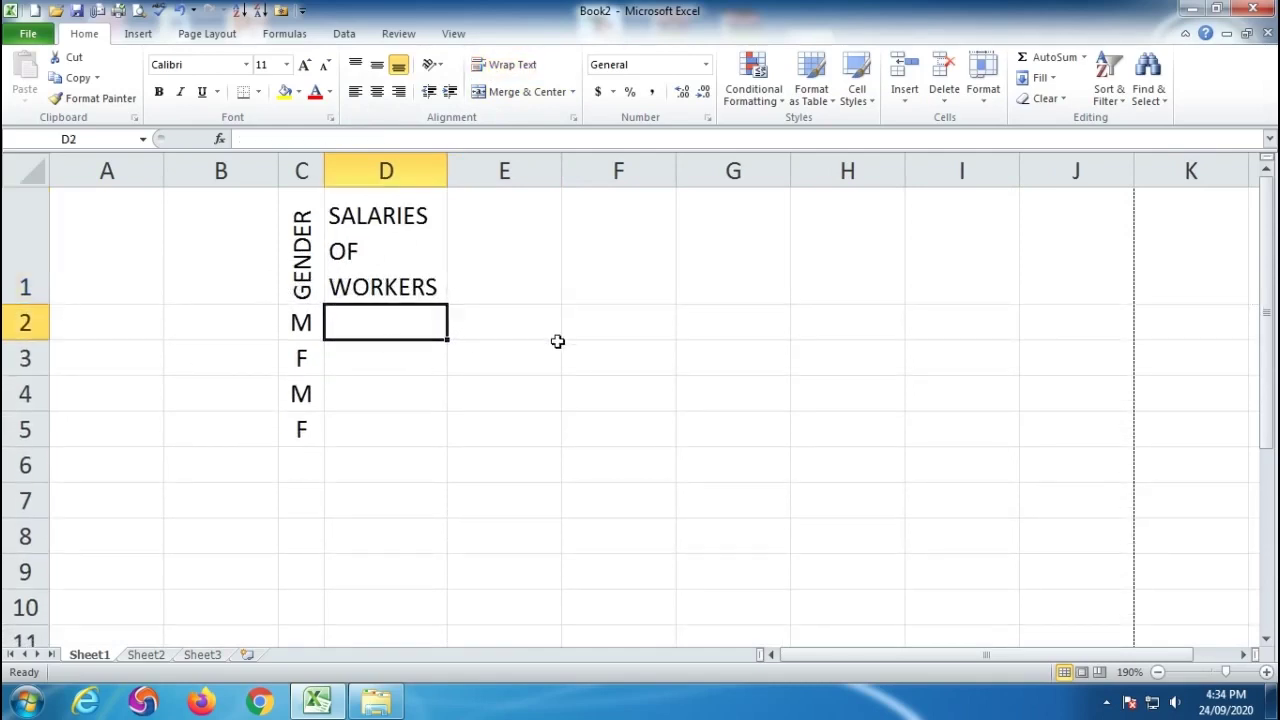
Enter salaries 50000 in D2 and 12000 in D3.
type("50000")
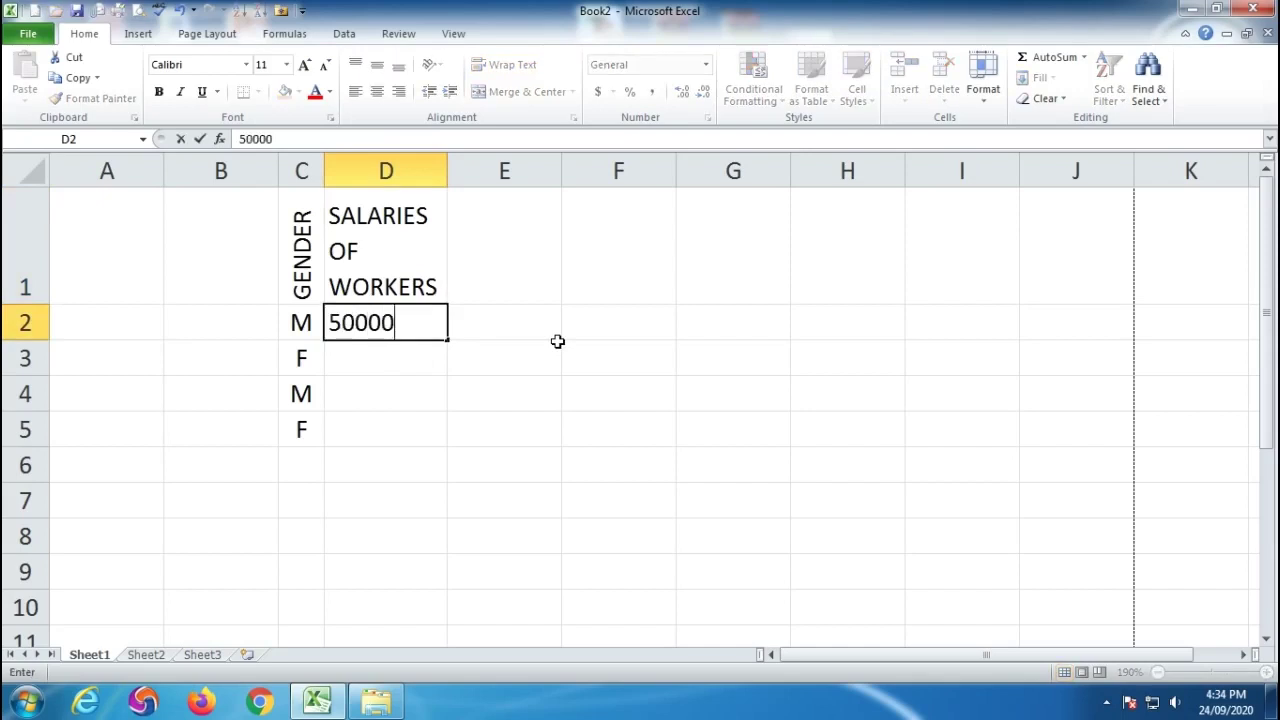
key("Return")
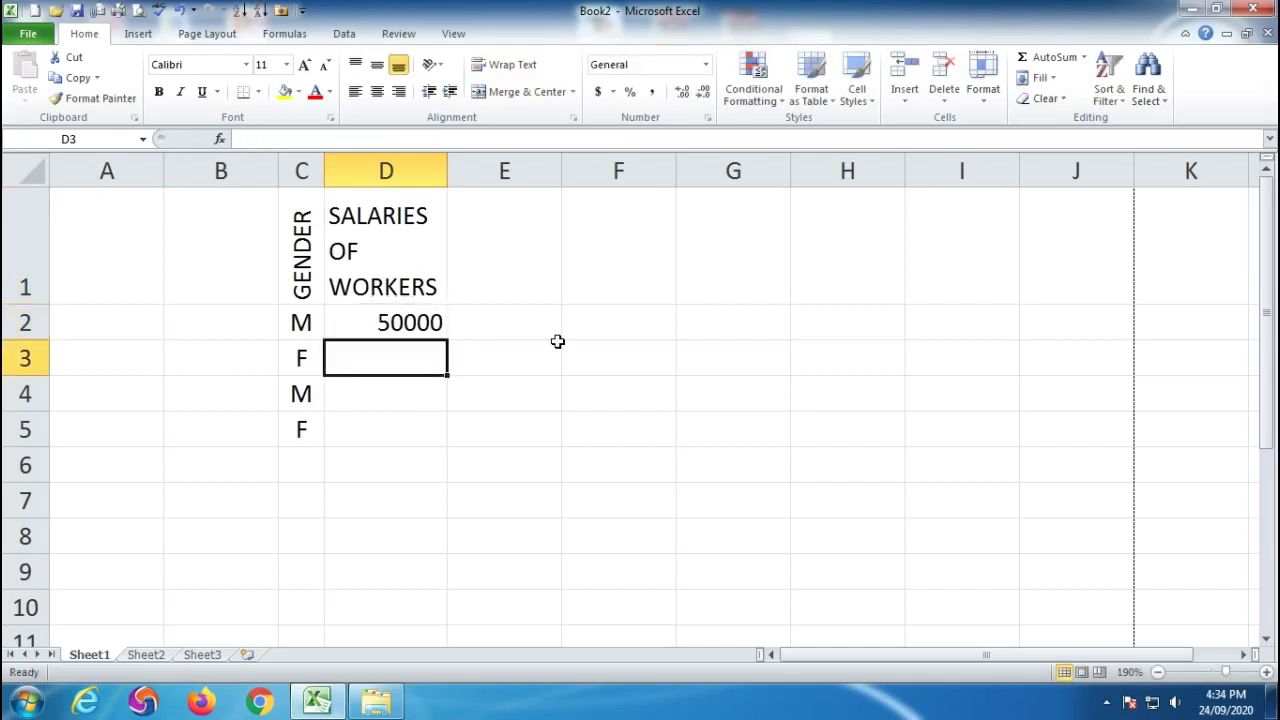
type("12000.")
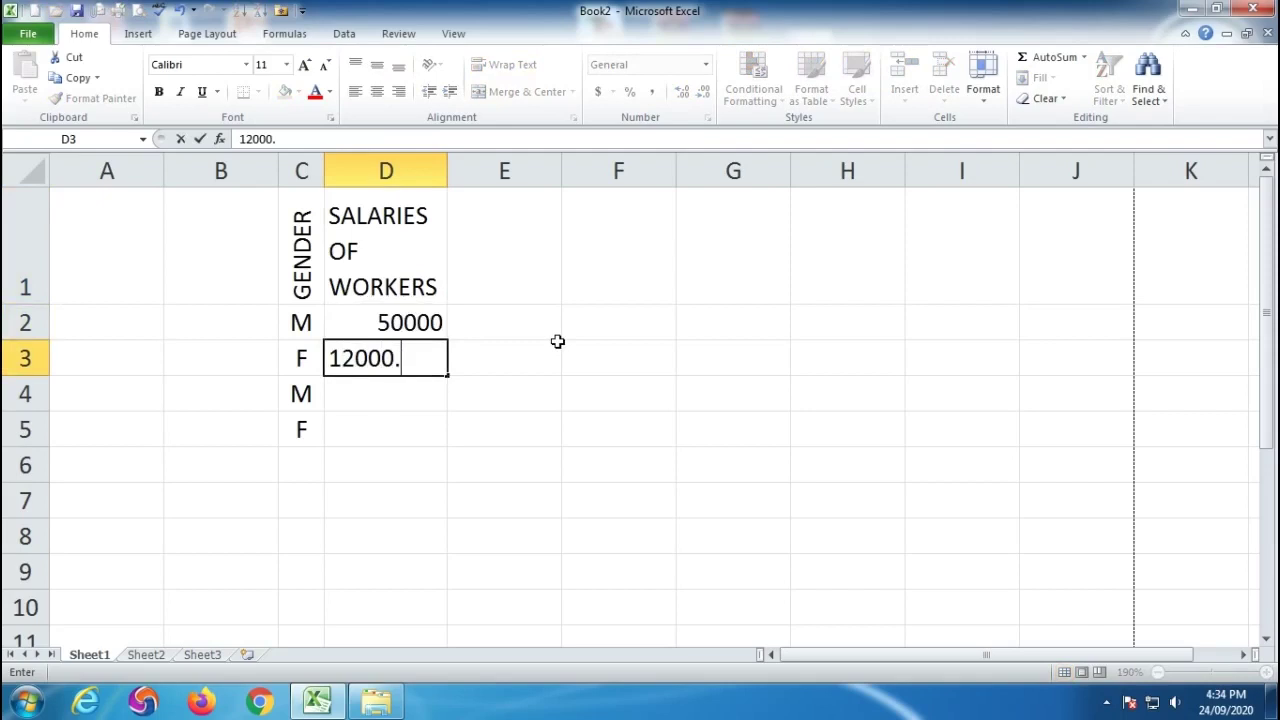
key("BackSpace")
key("Return")
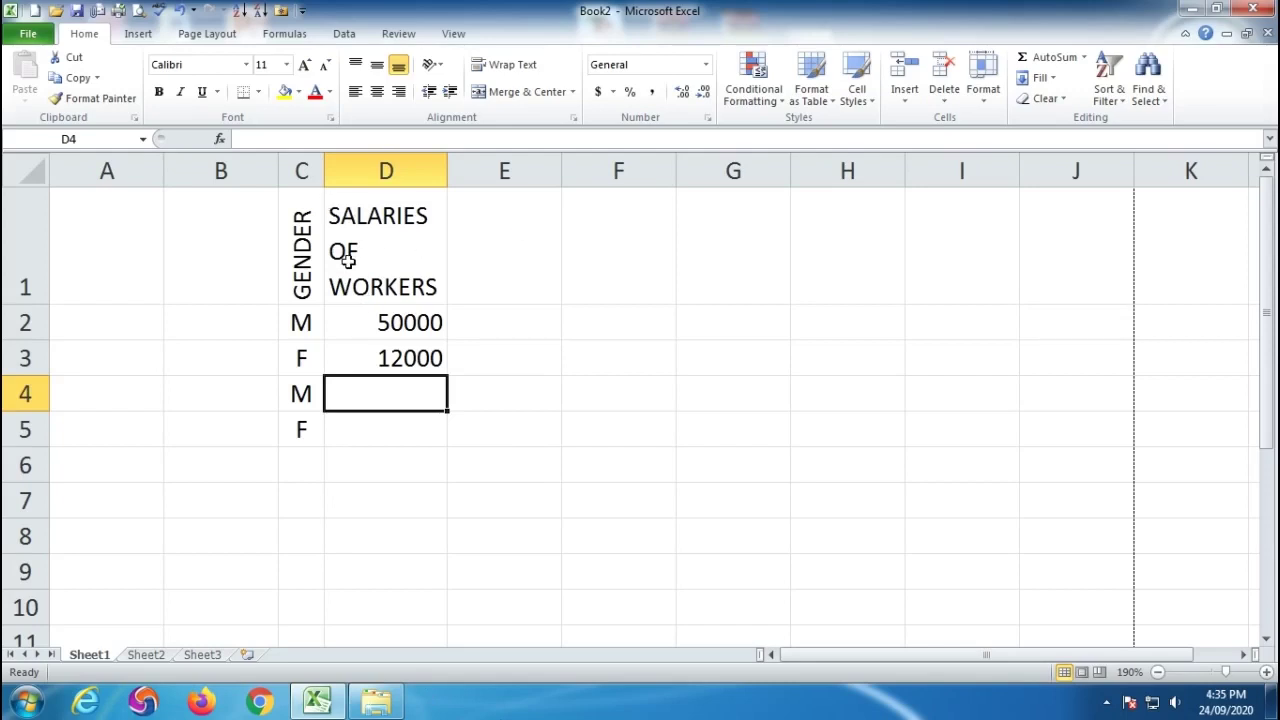
Clear the gender and salary table so the sheet is empty.
left_click(617, 406)
left_click_drag(166, 266, 1116, 264)
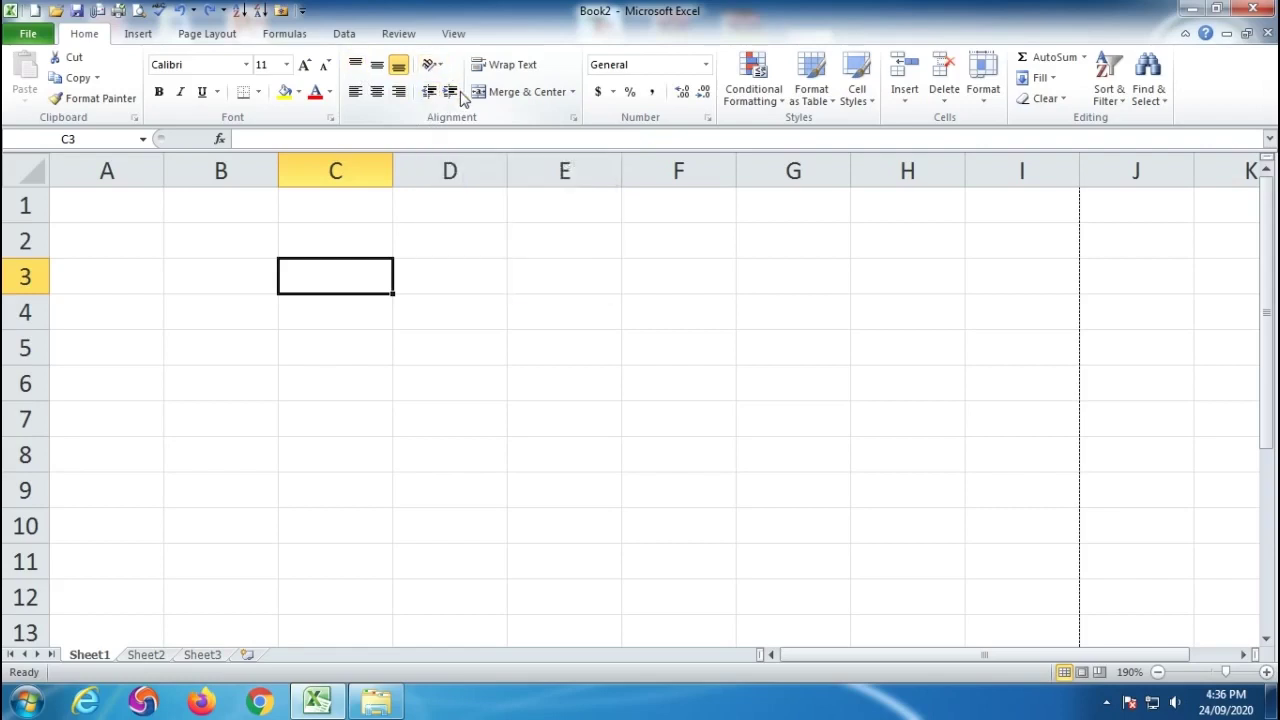
left_click(452, 353)
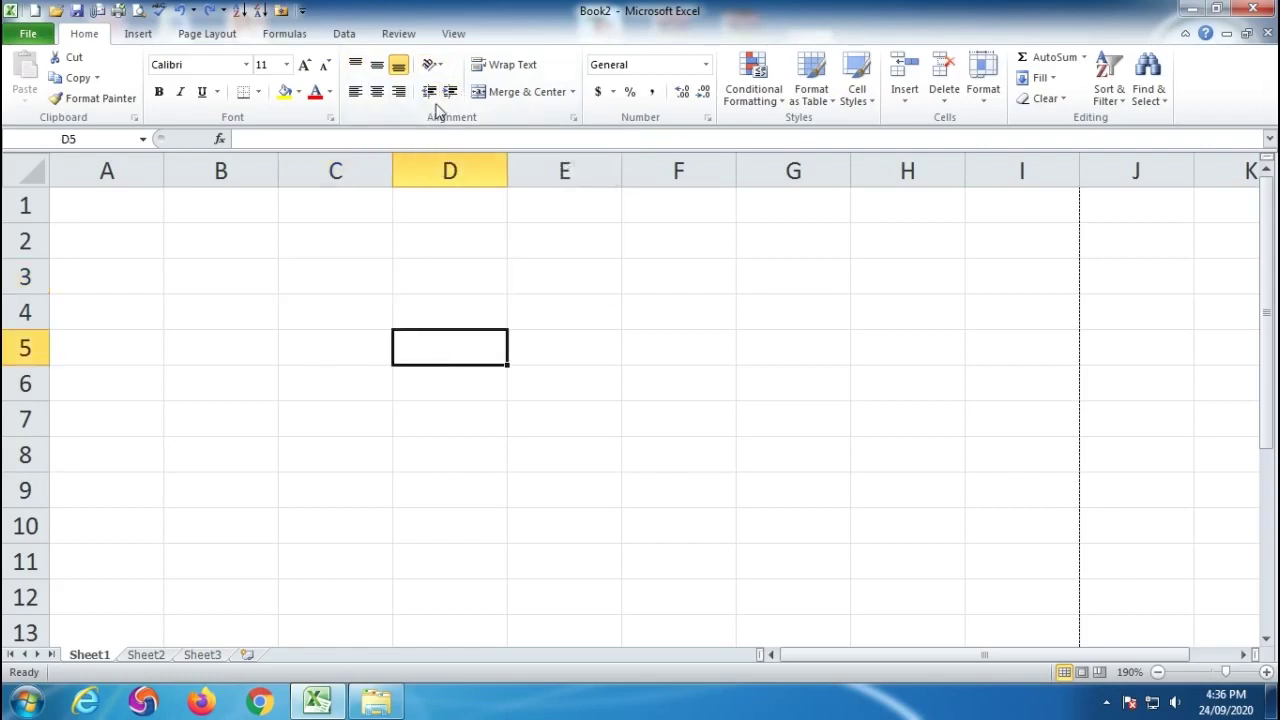
List Asia, India, MP and Indore in C2 through C5.
left_click(310, 240)
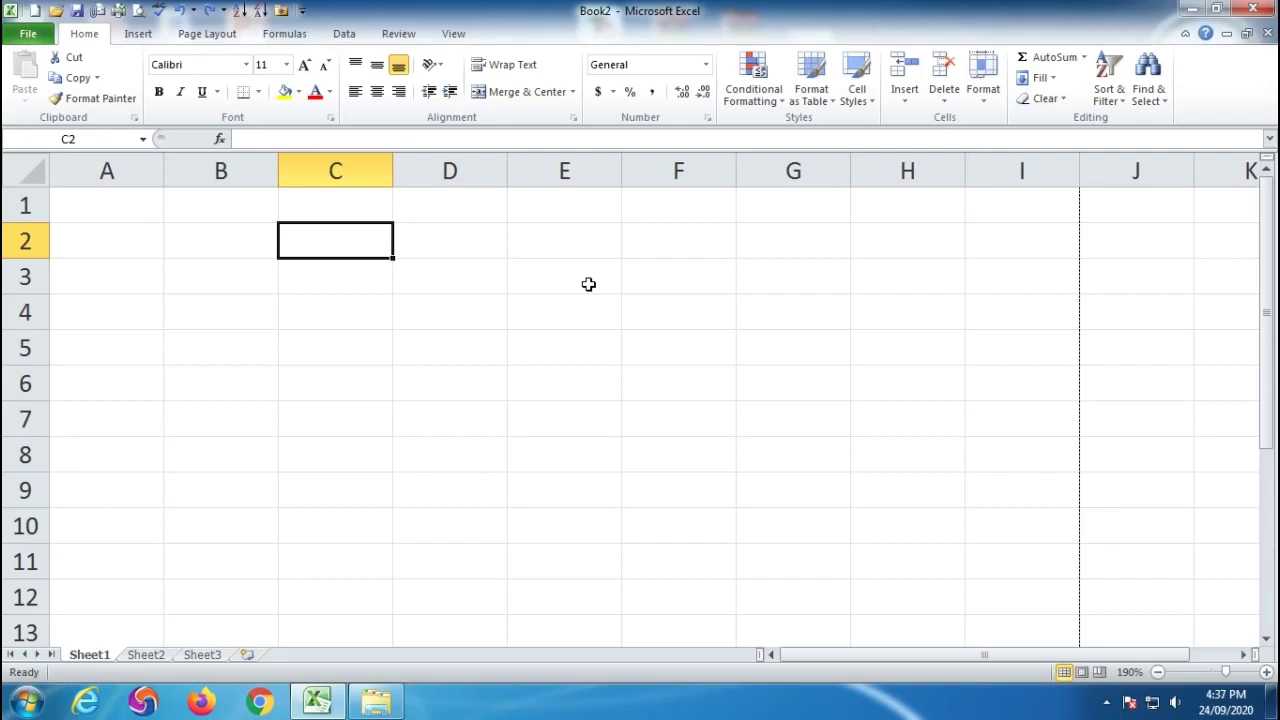
type("Asia")
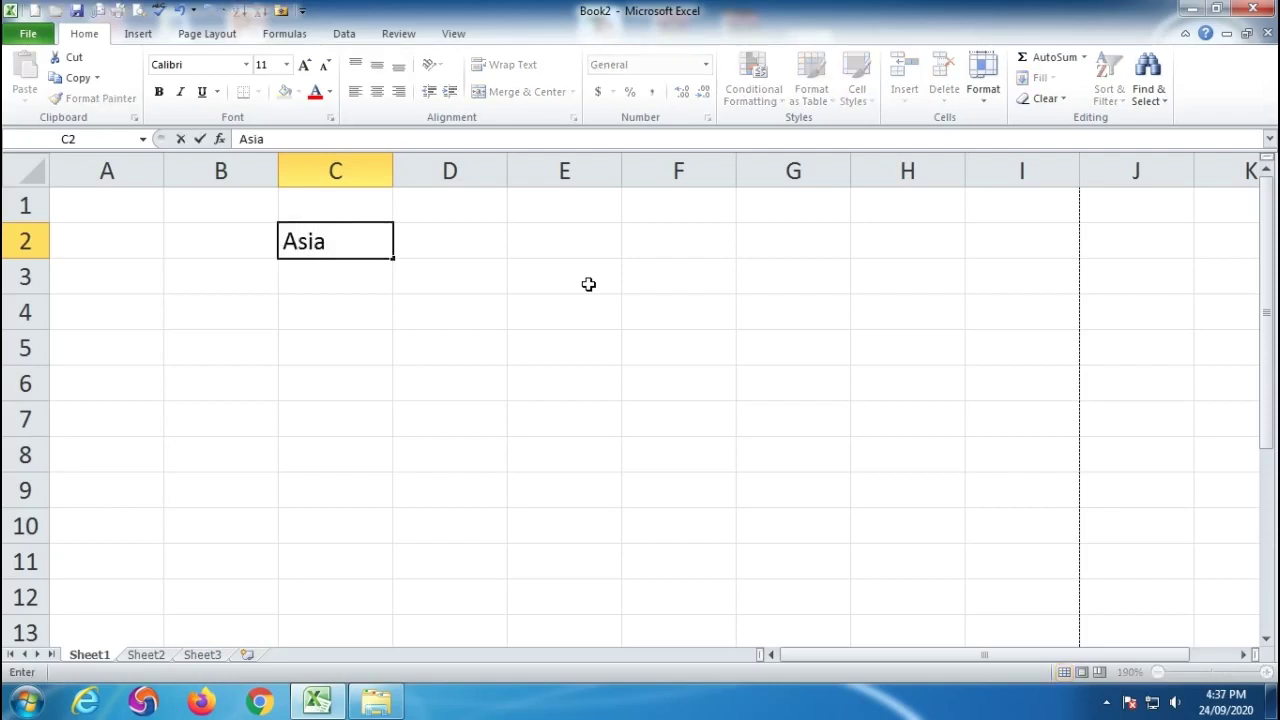
key("Return")
type("India")
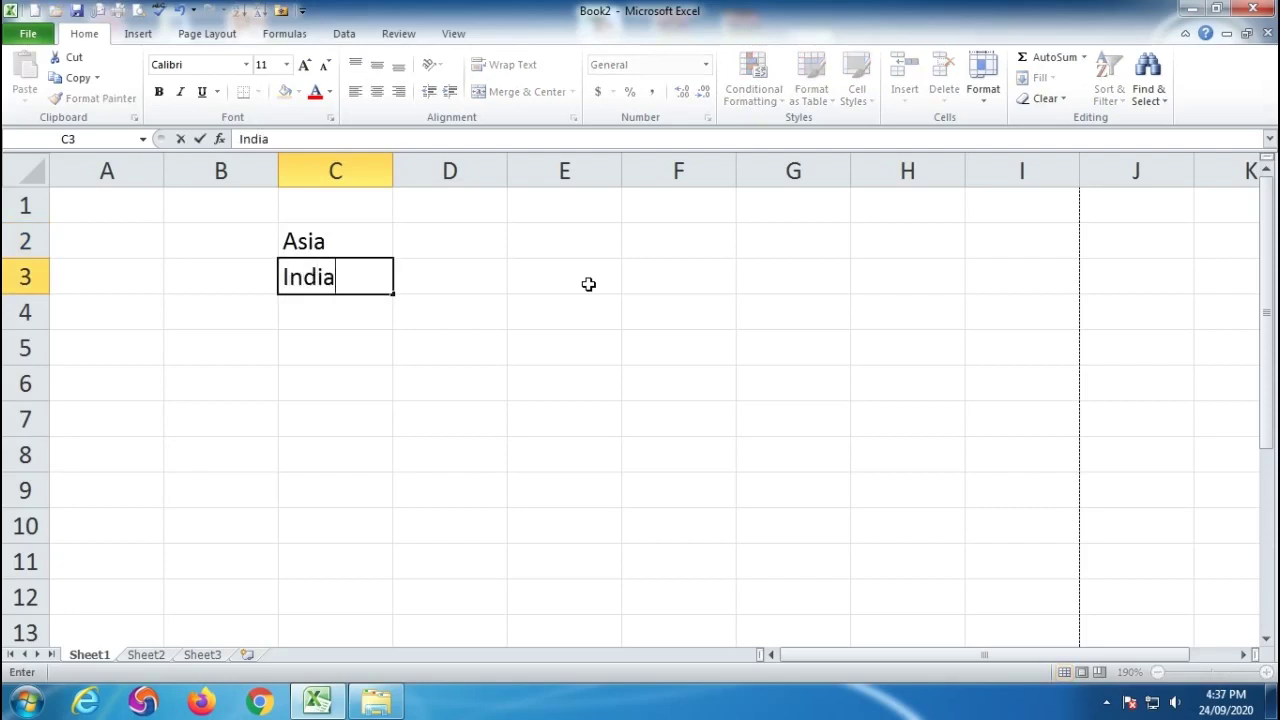
key("Return")
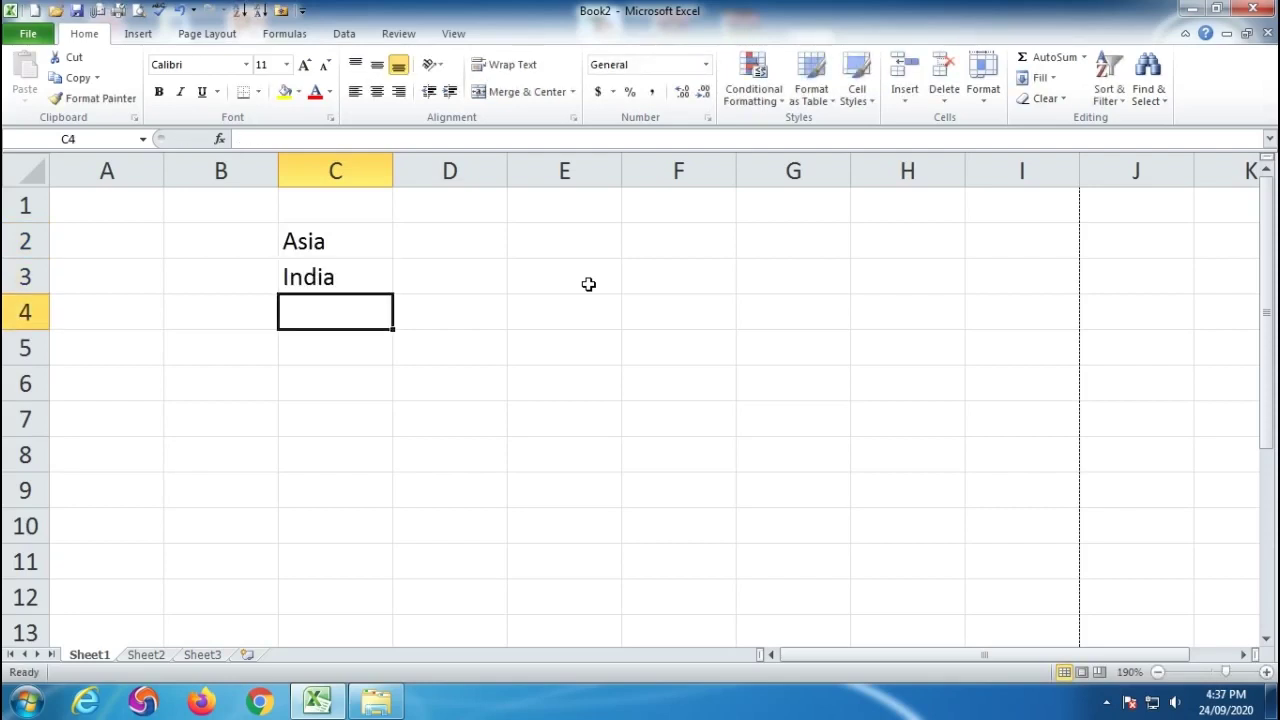
type("MP")
key("Return")
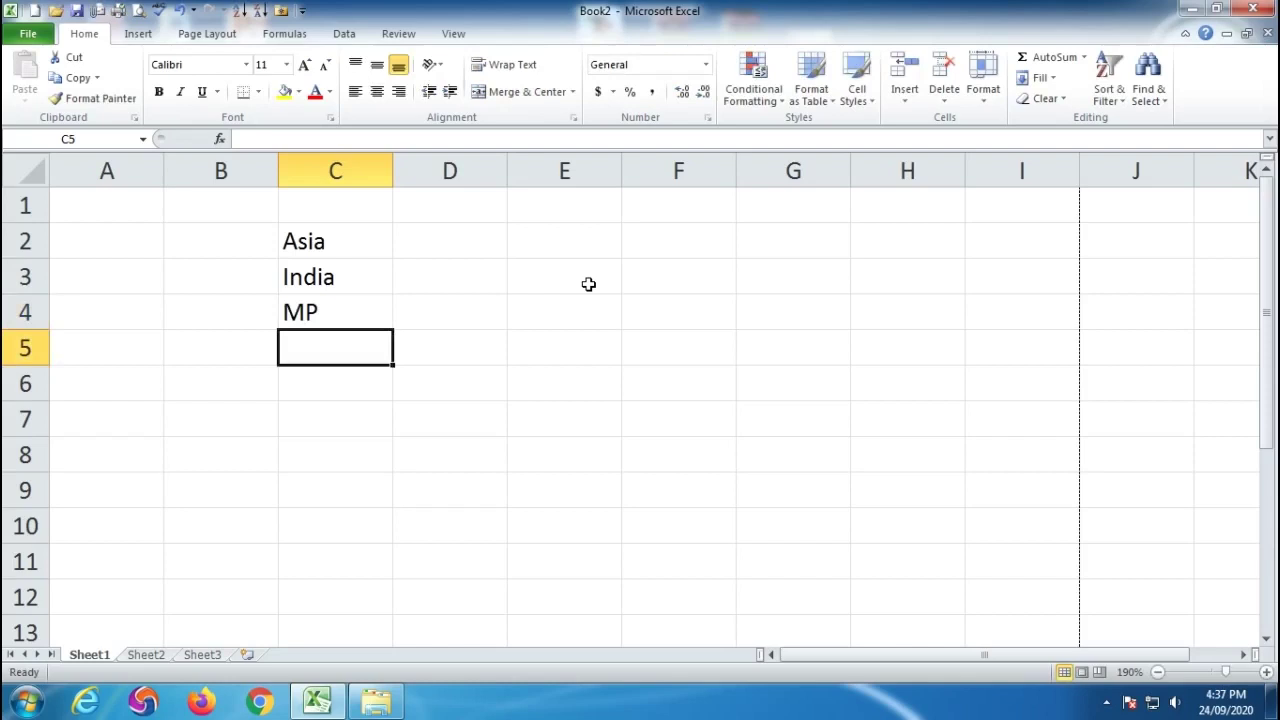
type("Indore")
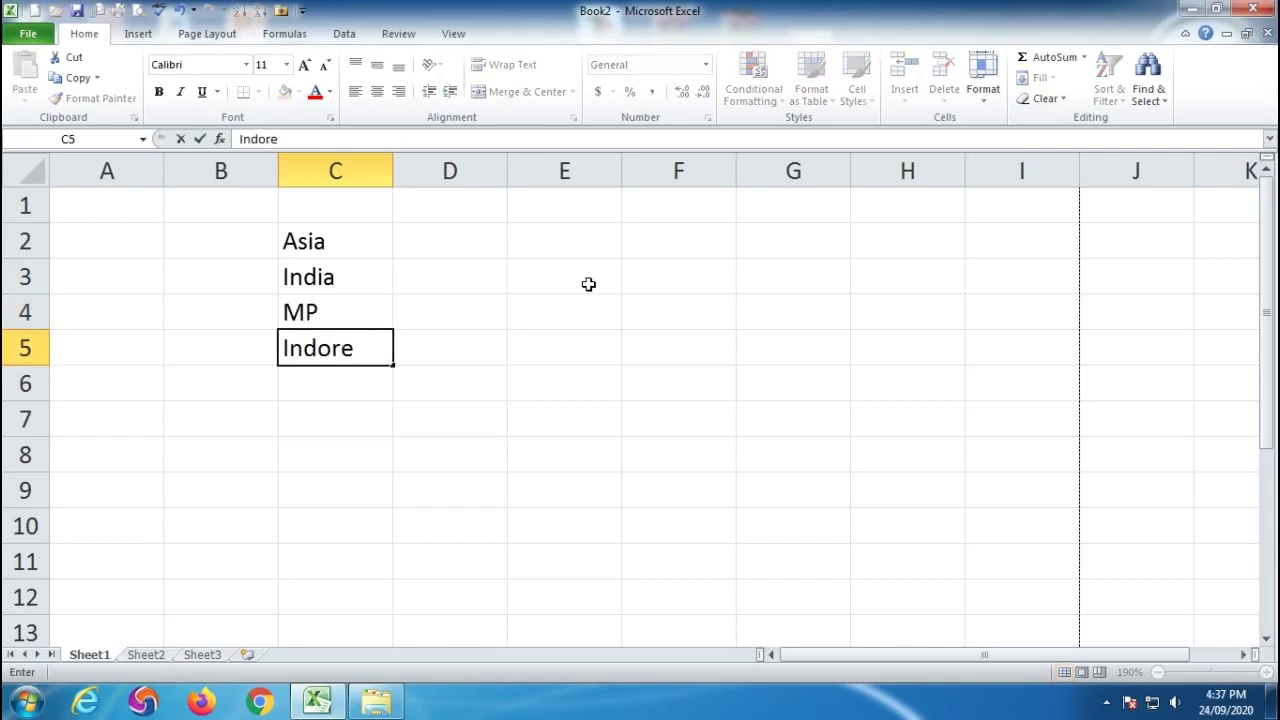
key("Return")
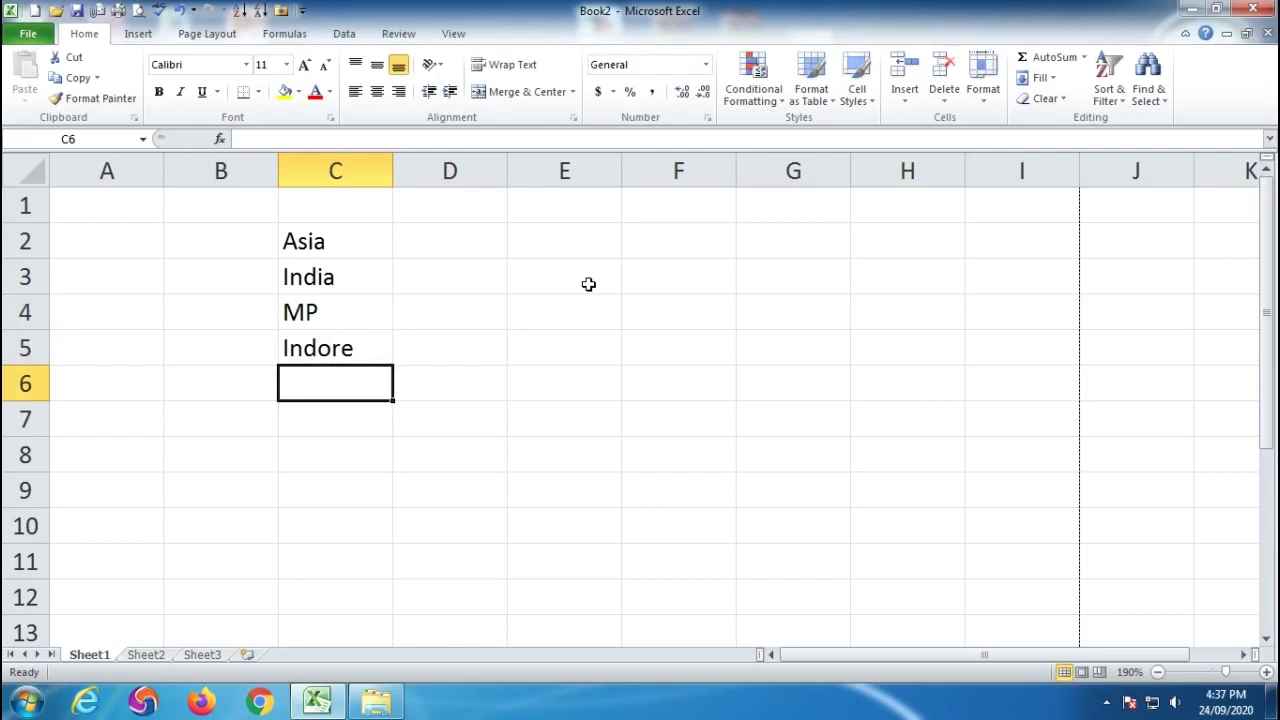
View the sheet in Print Preview, zoomed in, then return to the worksheet.
left_click(138, 10)
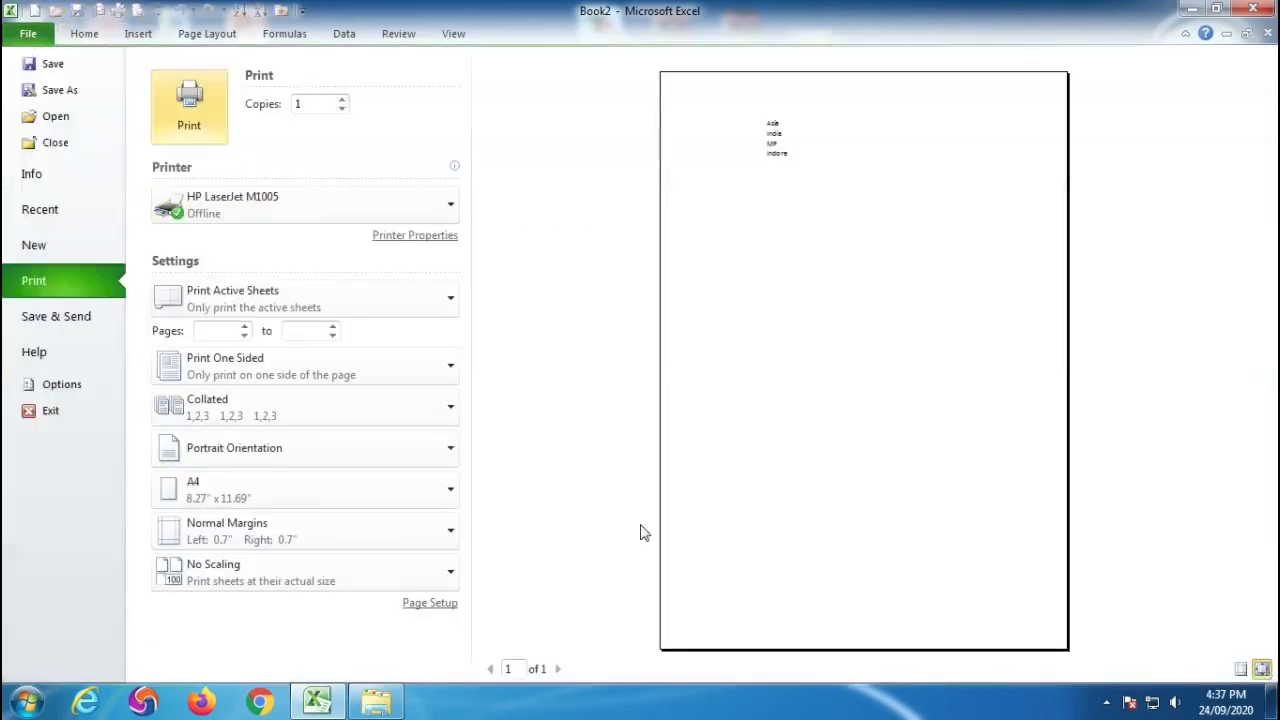
left_click(783, 163)
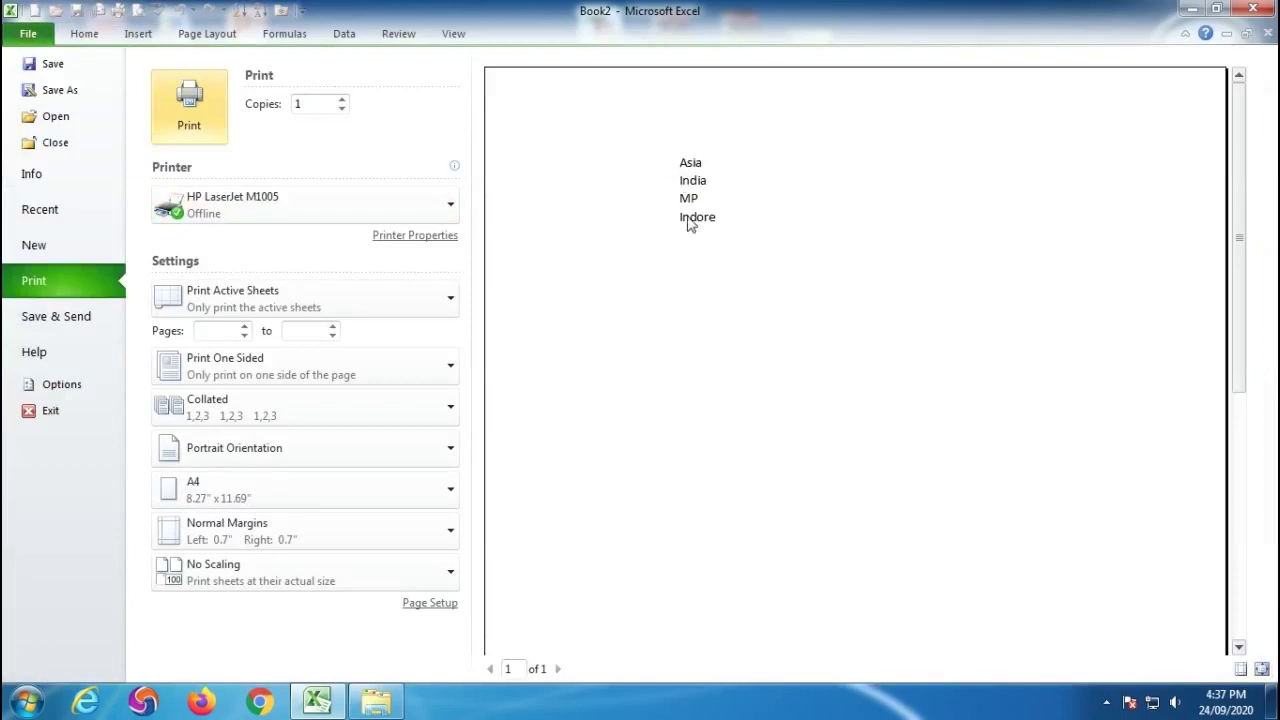
key("Escape")
left_click(314, 280)
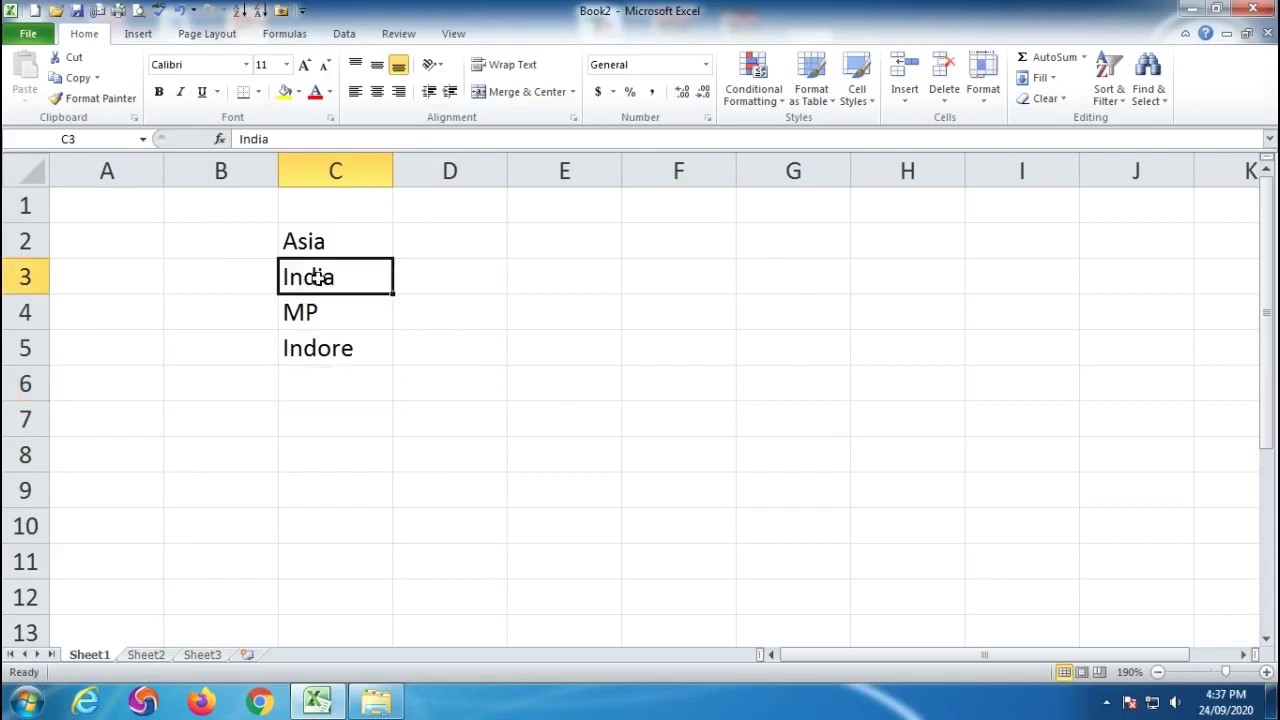
Indent India once, MP twice and Indore three times to form a staircase.
left_click(450, 92)
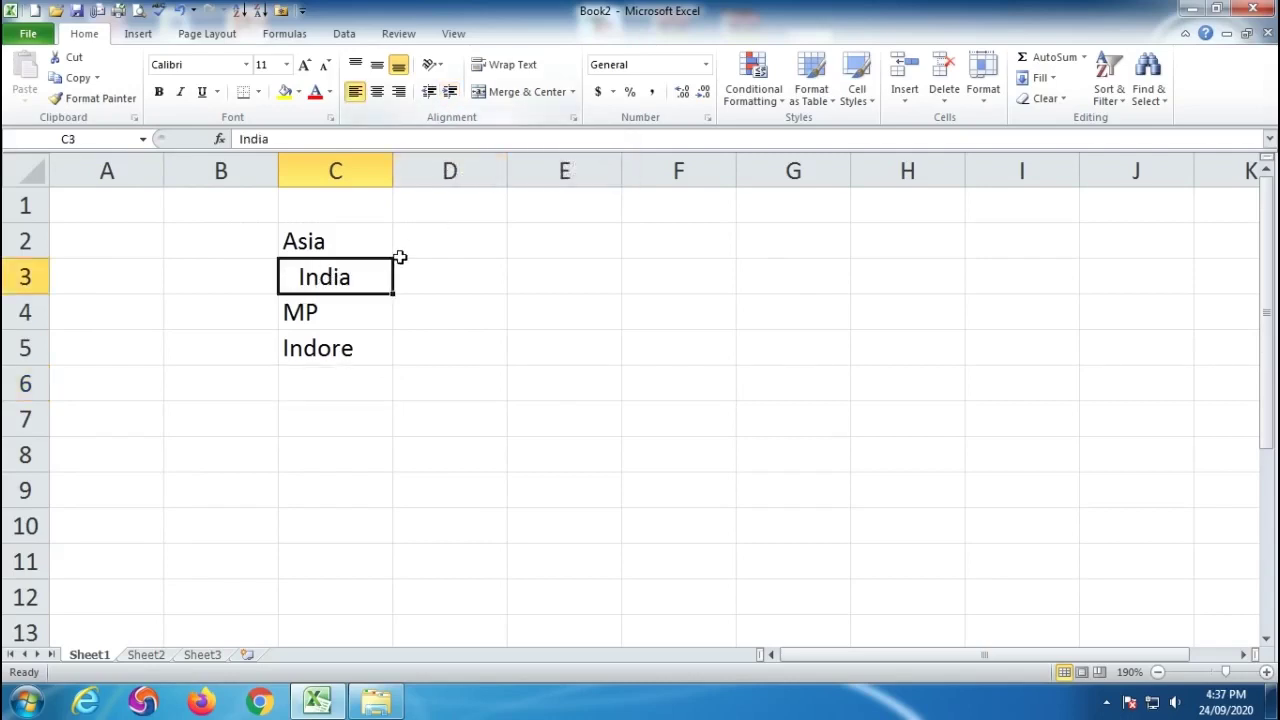
left_click(334, 317)
left_click(450, 92)
left_click(450, 92)
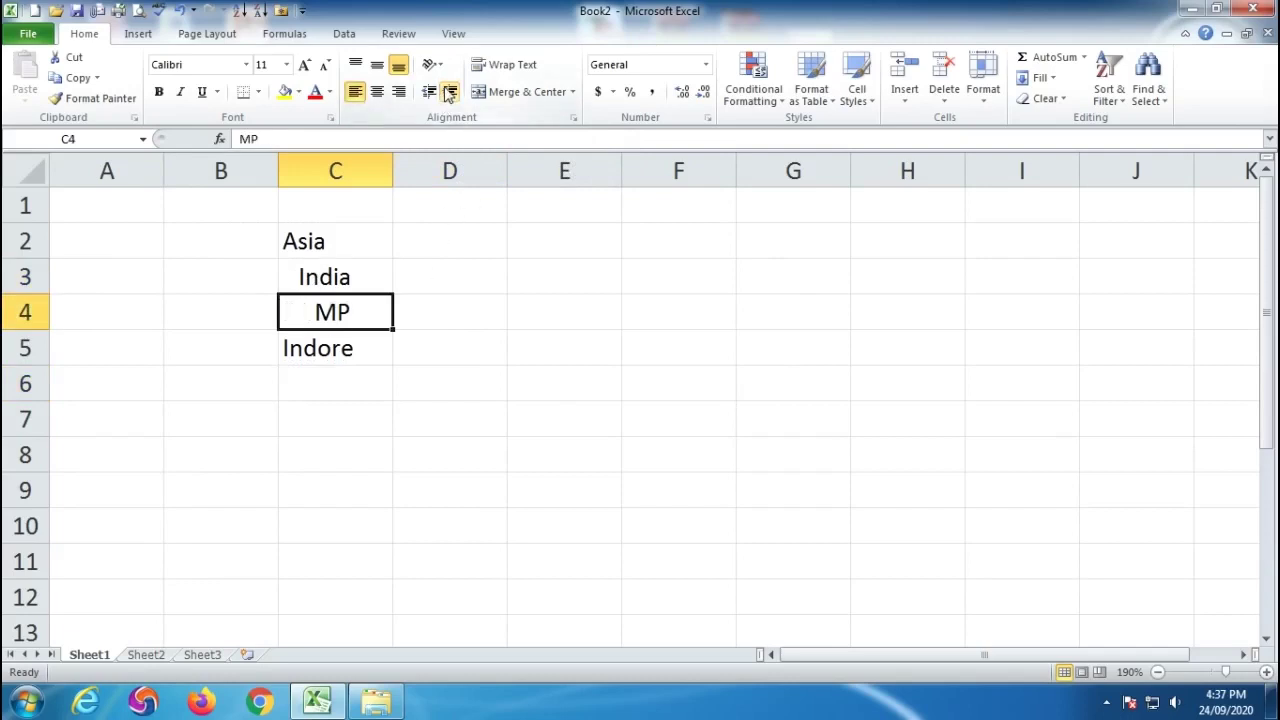
left_click(343, 351)
left_click(450, 92)
left_click(450, 92)
left_click(450, 92)
left_click(471, 437)
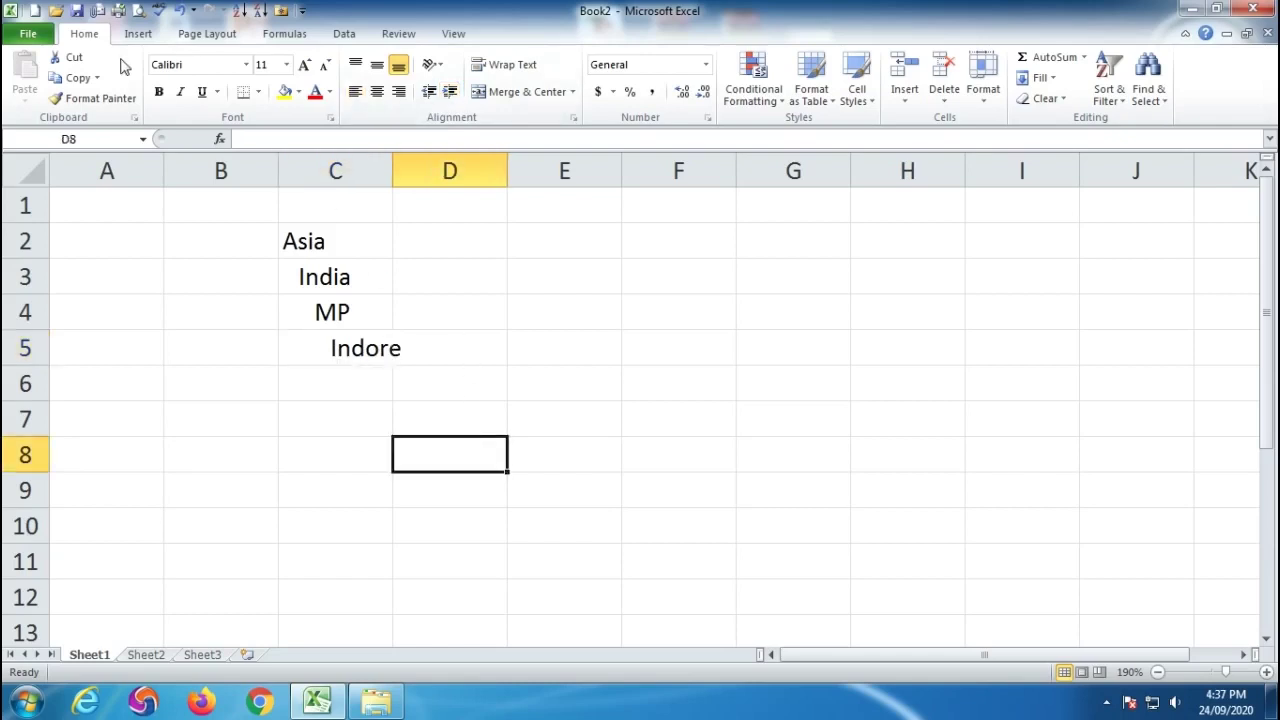
Check the indented list in print preview, then return to the worksheet.
left_click(138, 12)
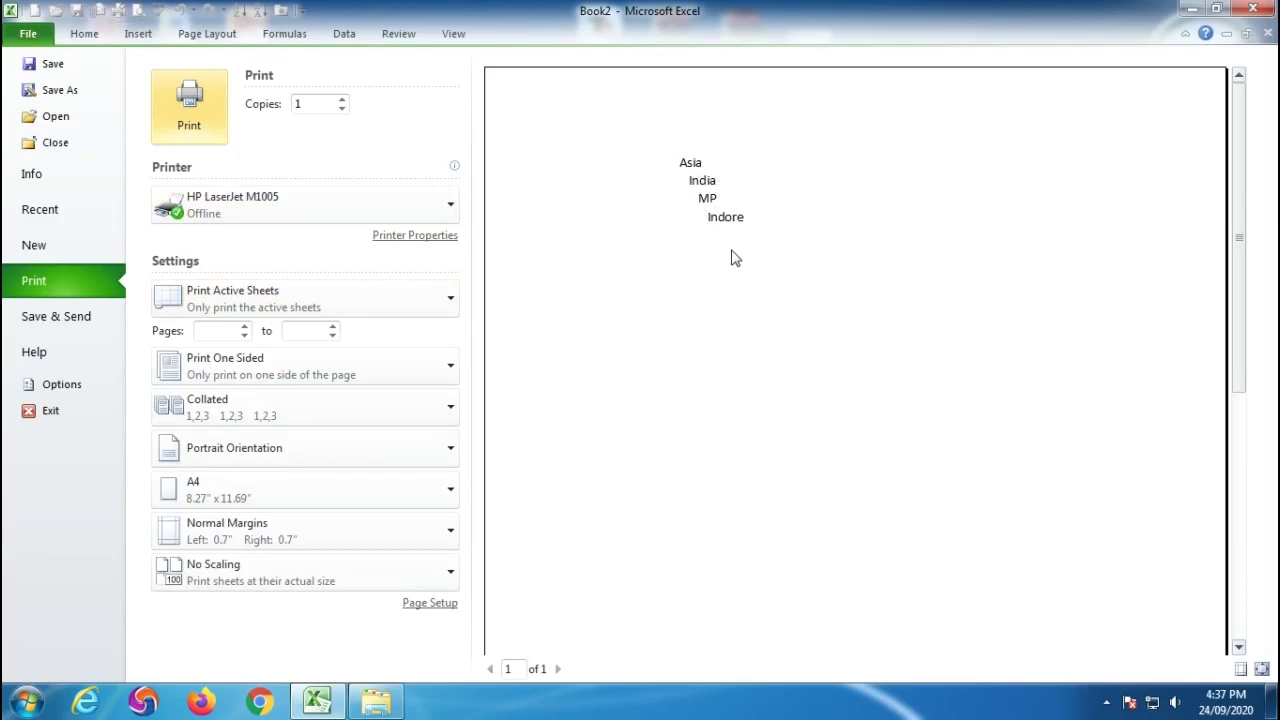
key("Escape")
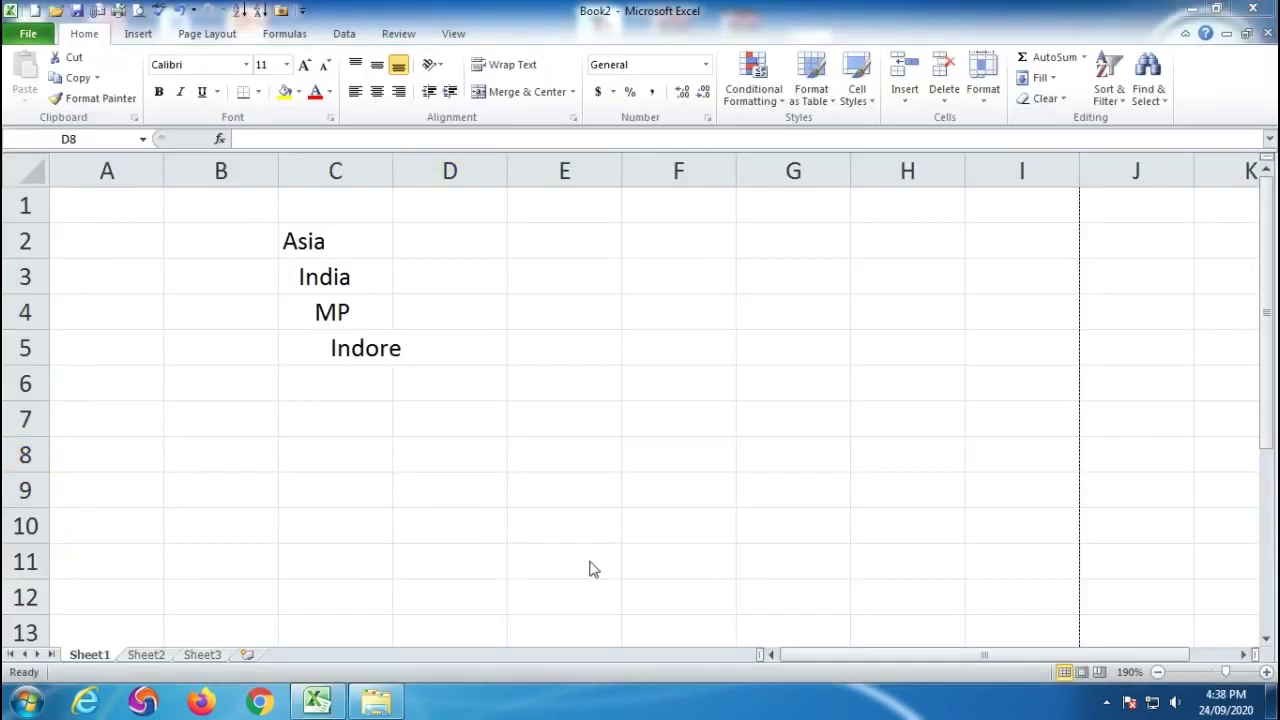
key("F2")
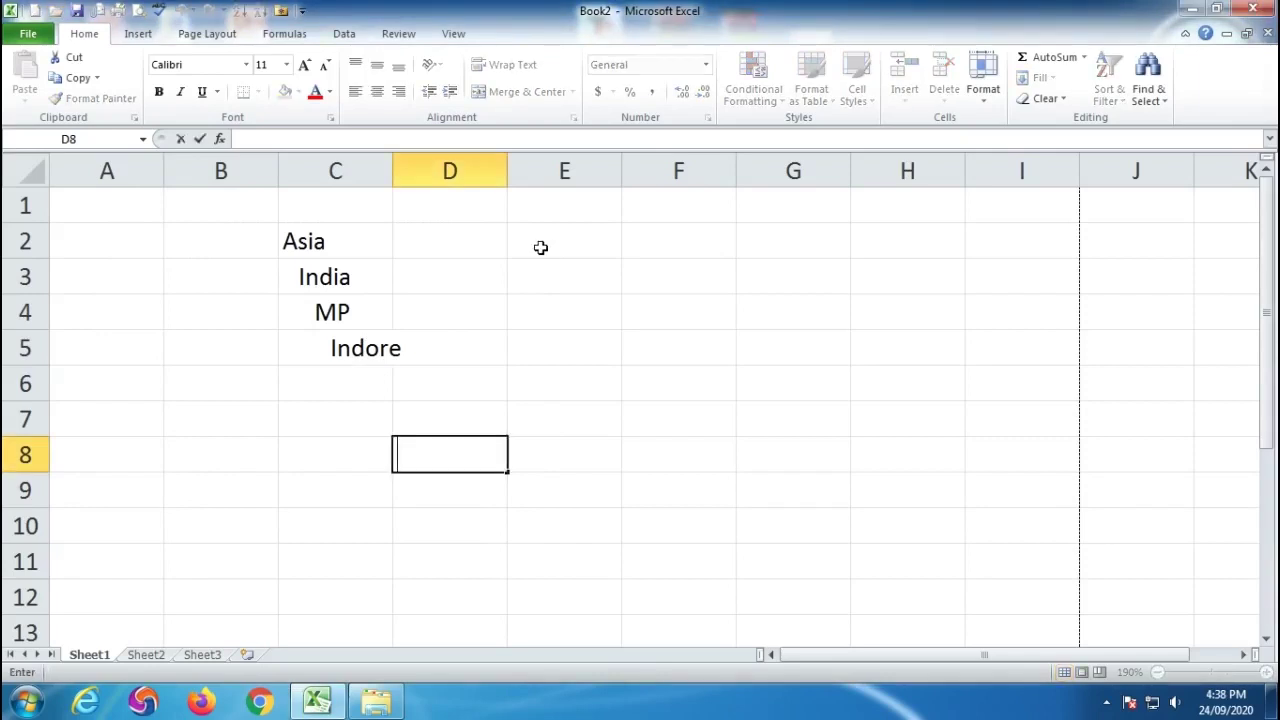
left_click(540, 247)
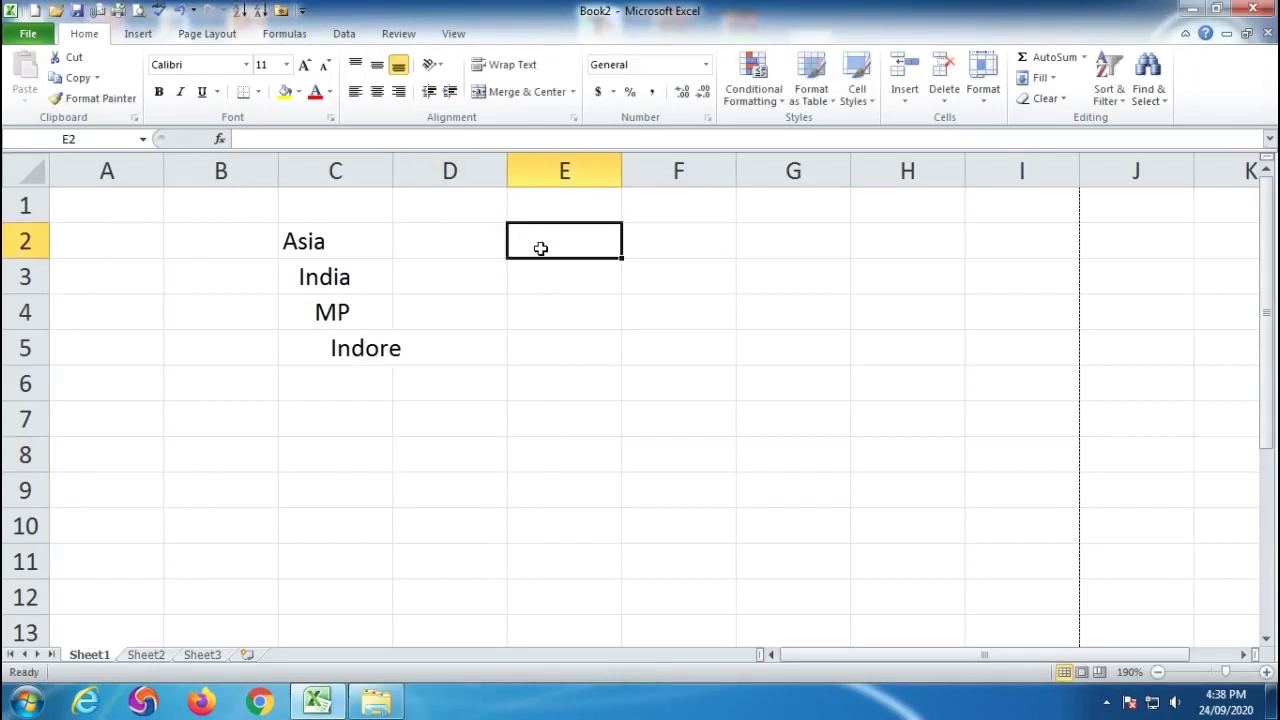
Enter the SALES MEN heading in E2 and indent cells E3 to E12.
type("SALES ")
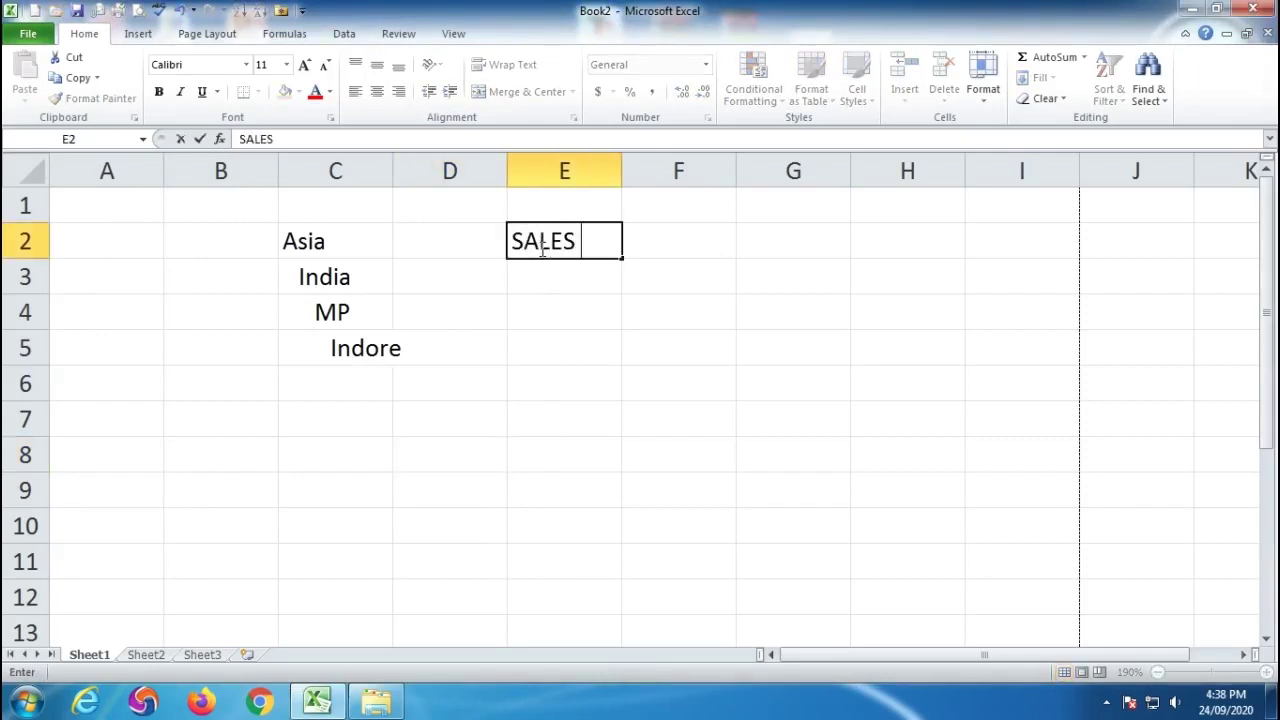
type("N")
type("M")
key("BackSpace")
key("BackSpace")
type("MEN")
key("Return")
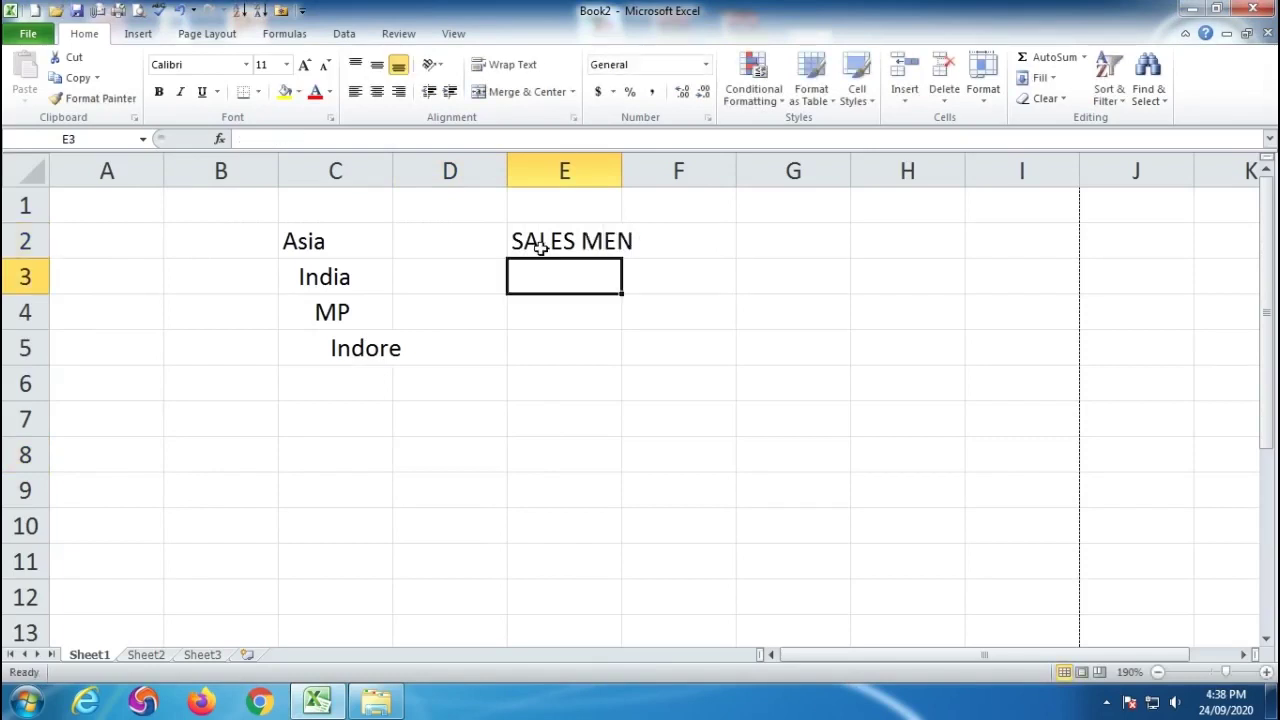
left_click_drag(556, 272, 551, 592)
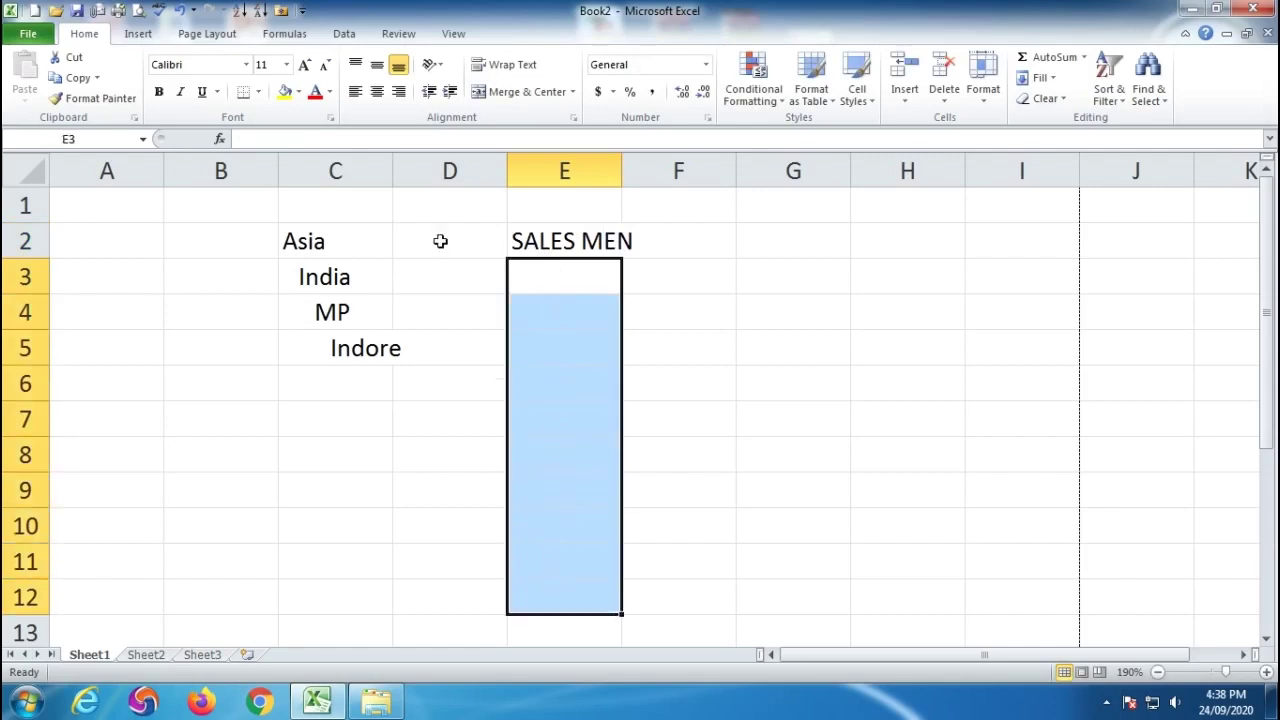
left_click(451, 94)
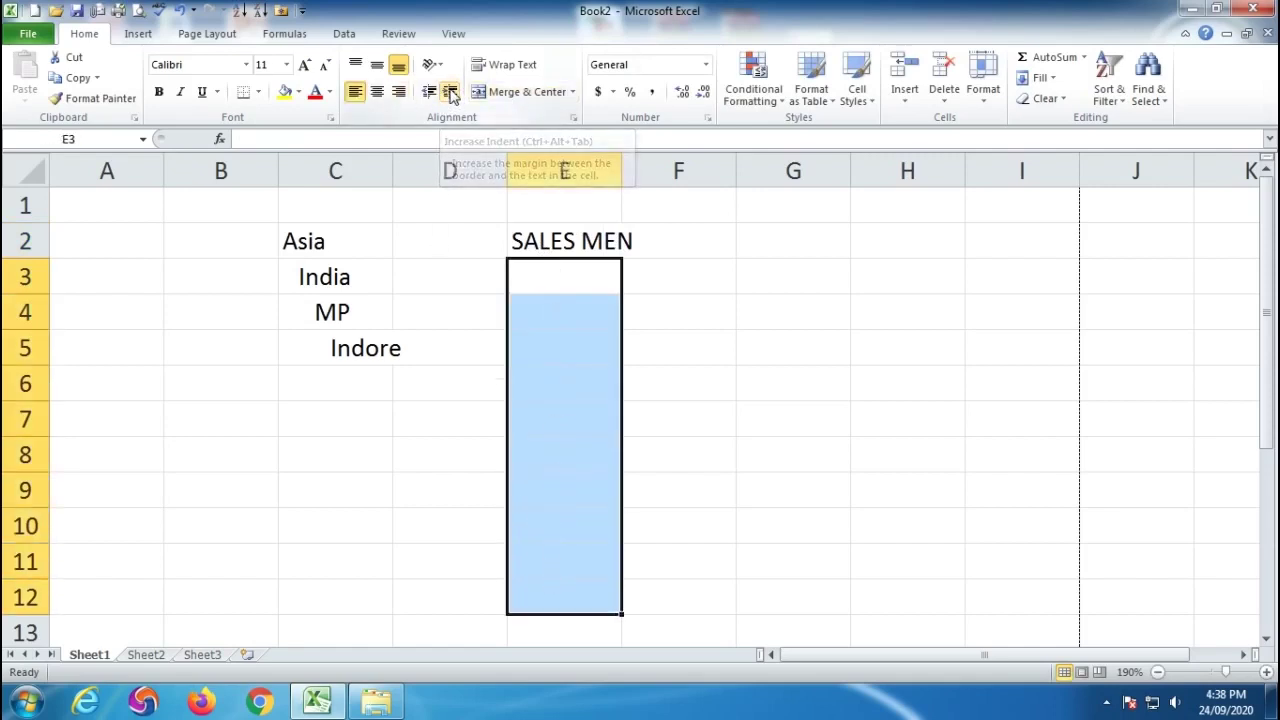
List RAM, SHYAM, MOHAN and SOHAN in E3:E6 under the heading.
left_click(569, 273)
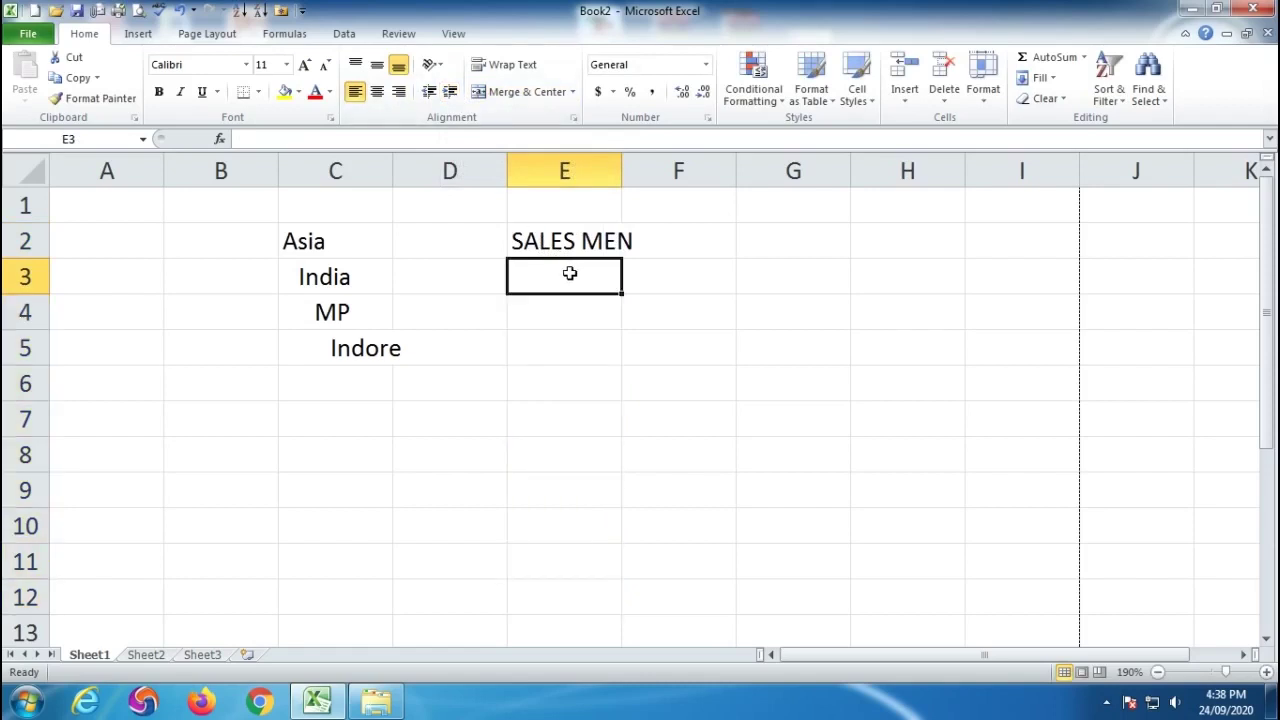
type("RAM")
key("Return")
type("SHYAM")
key("Return")
type("MOHAN")
key("Return")
type("SOHAN")
key("Return")
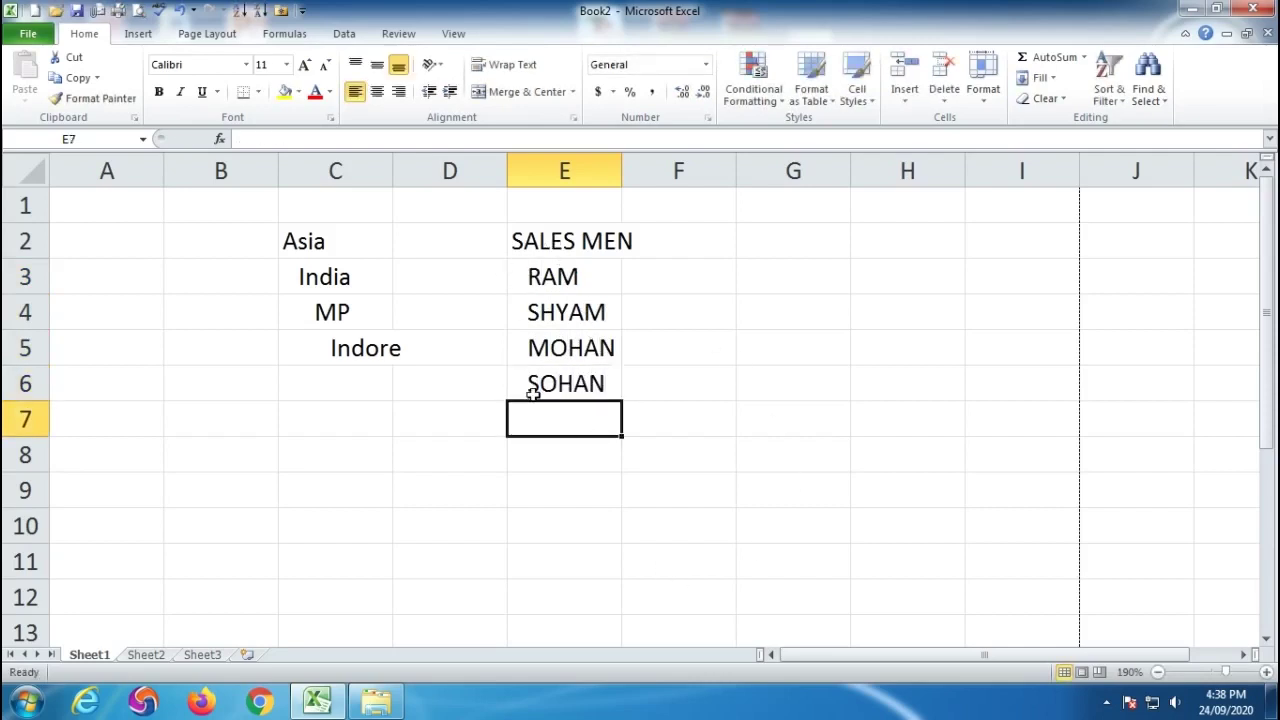
left_click_drag(244, 241, 688, 434)
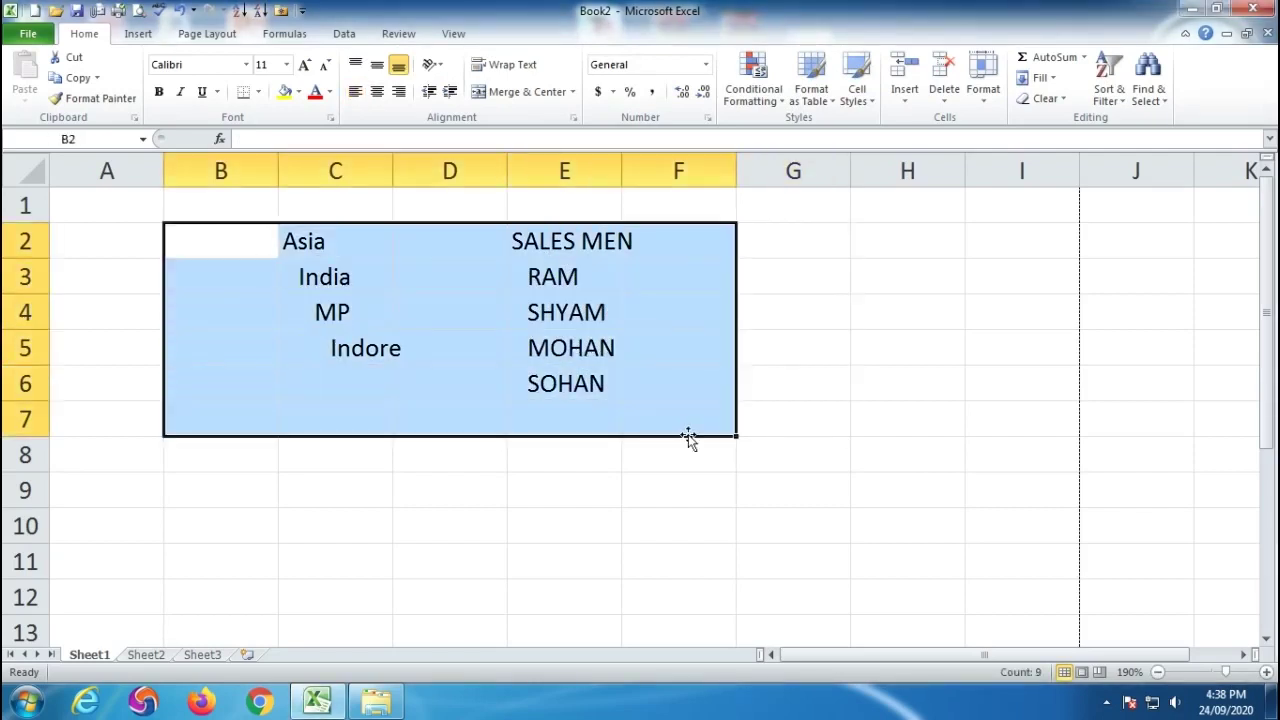
Delete the example block B2:F7, then look at the merge options without choosing one.
key("Delete")
left_click(852, 458)
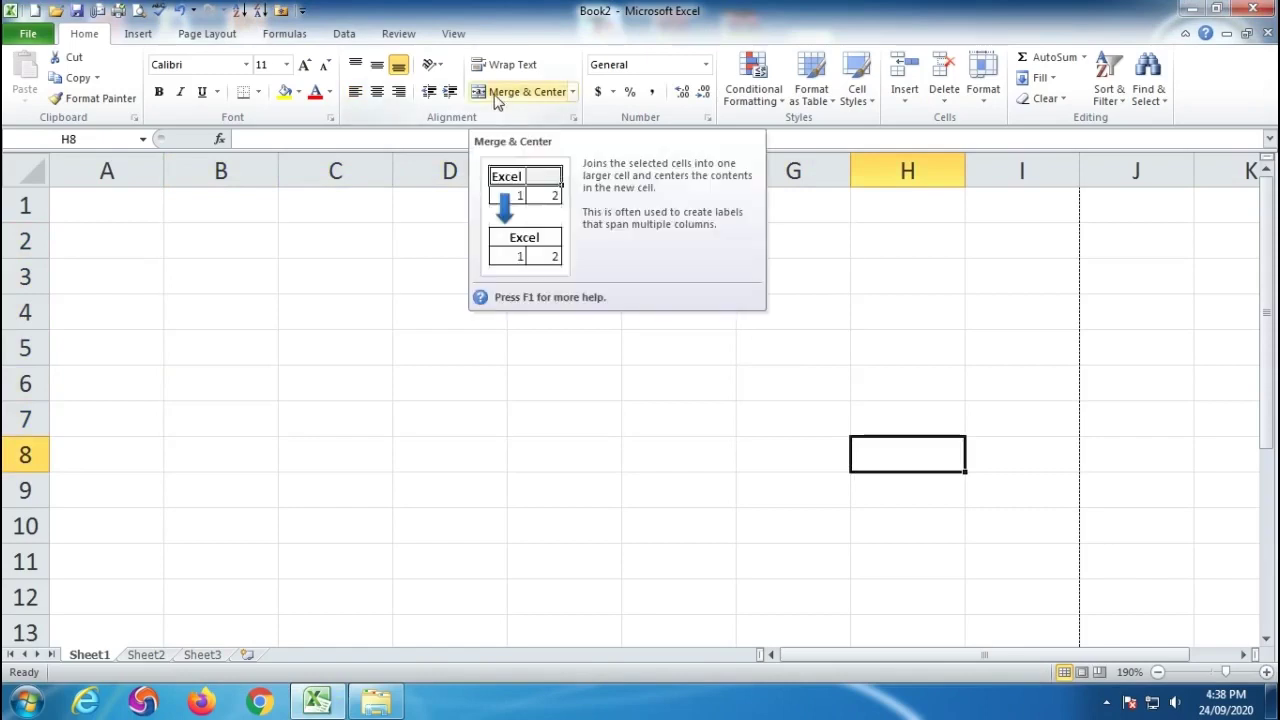
left_click(573, 92)
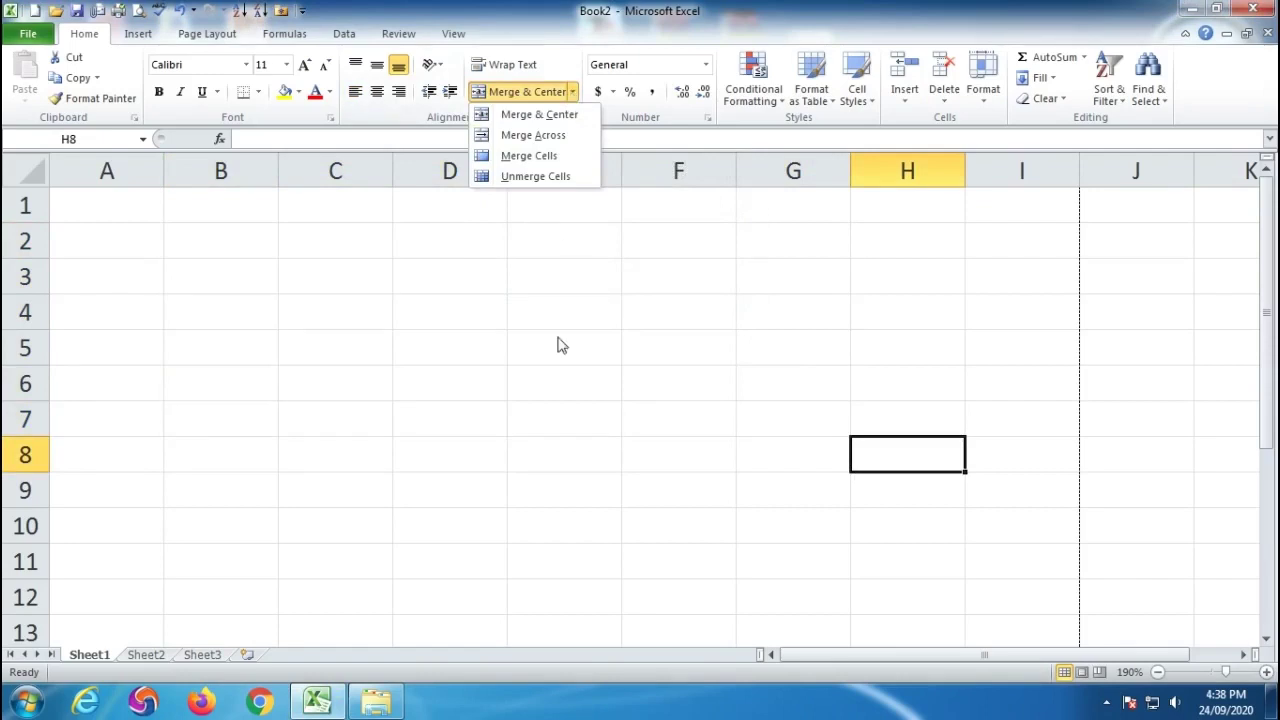
left_click(556, 401)
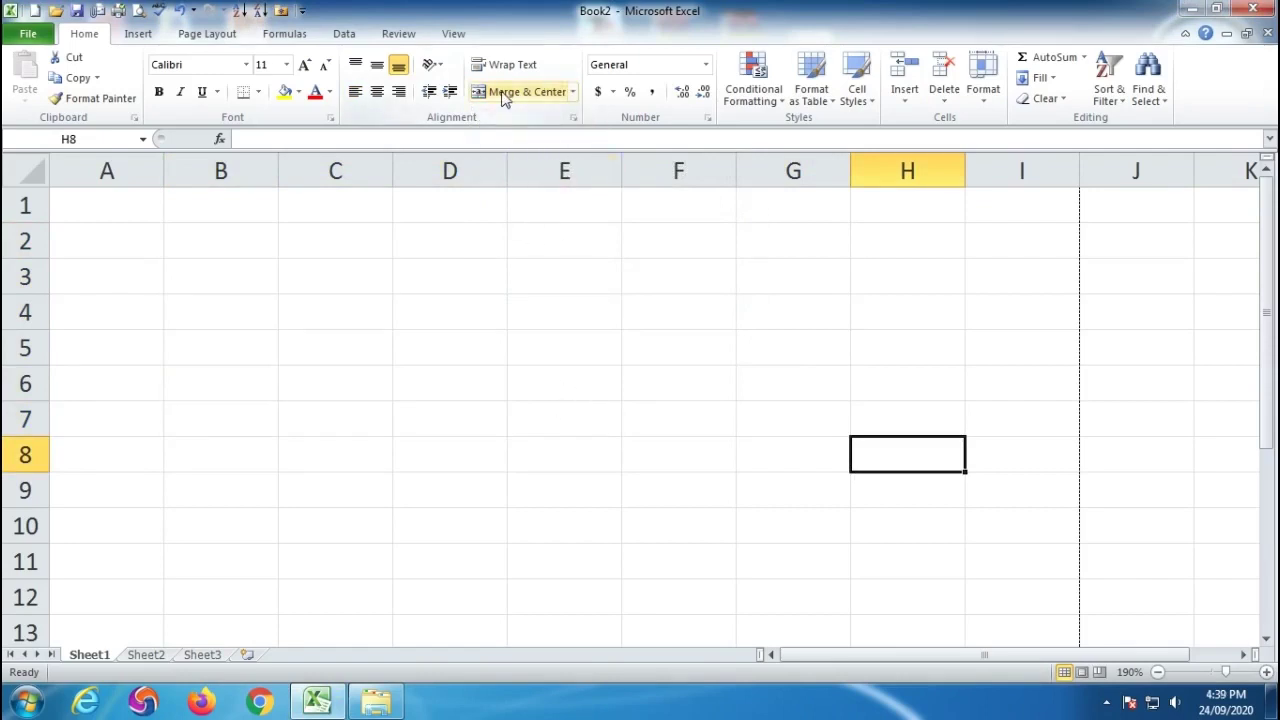
left_click_drag(220, 276, 563, 466)
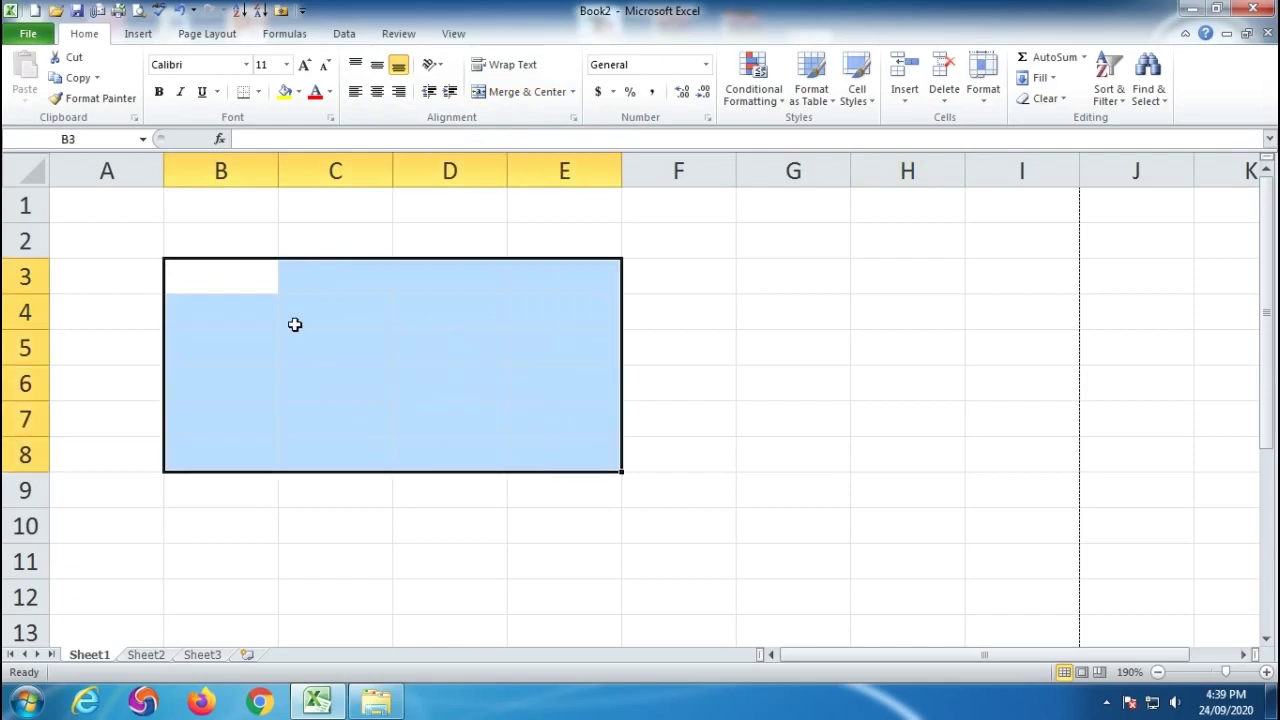
Merge B3:E8 into one cell, then unmerge it back into separate cells.
left_click(503, 98)
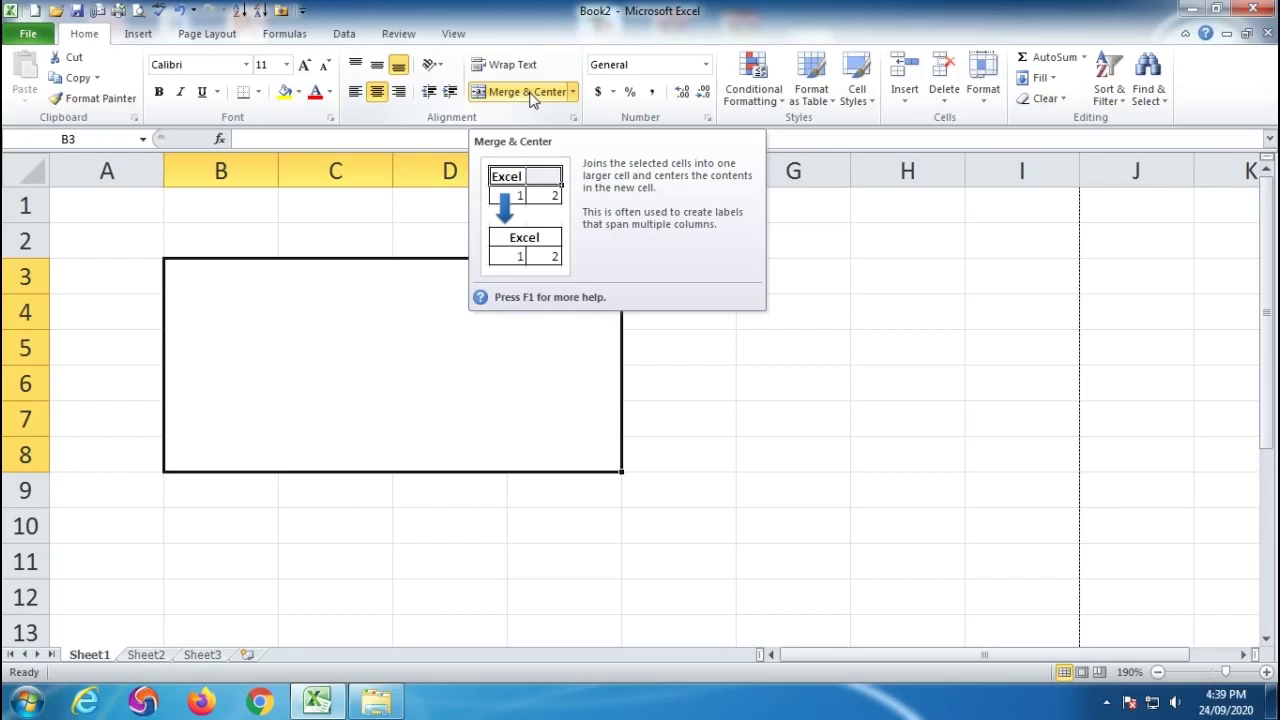
left_click(531, 93)
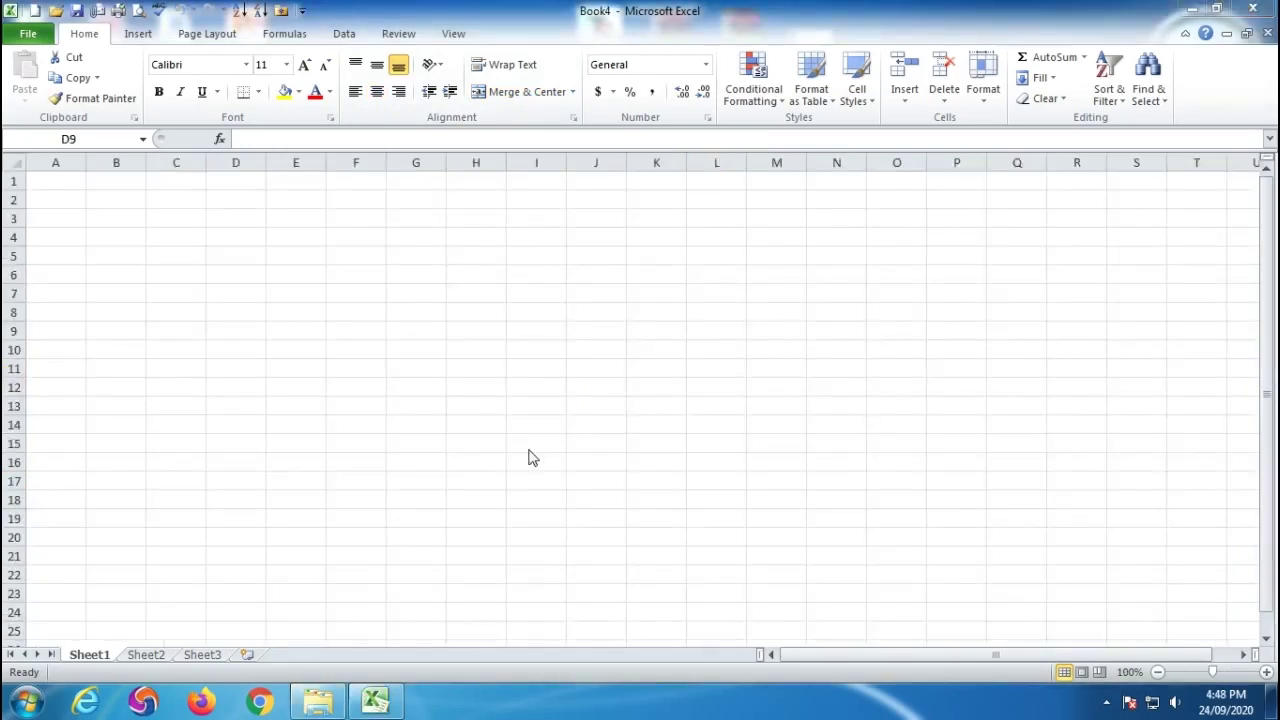
left_click(280, 386)
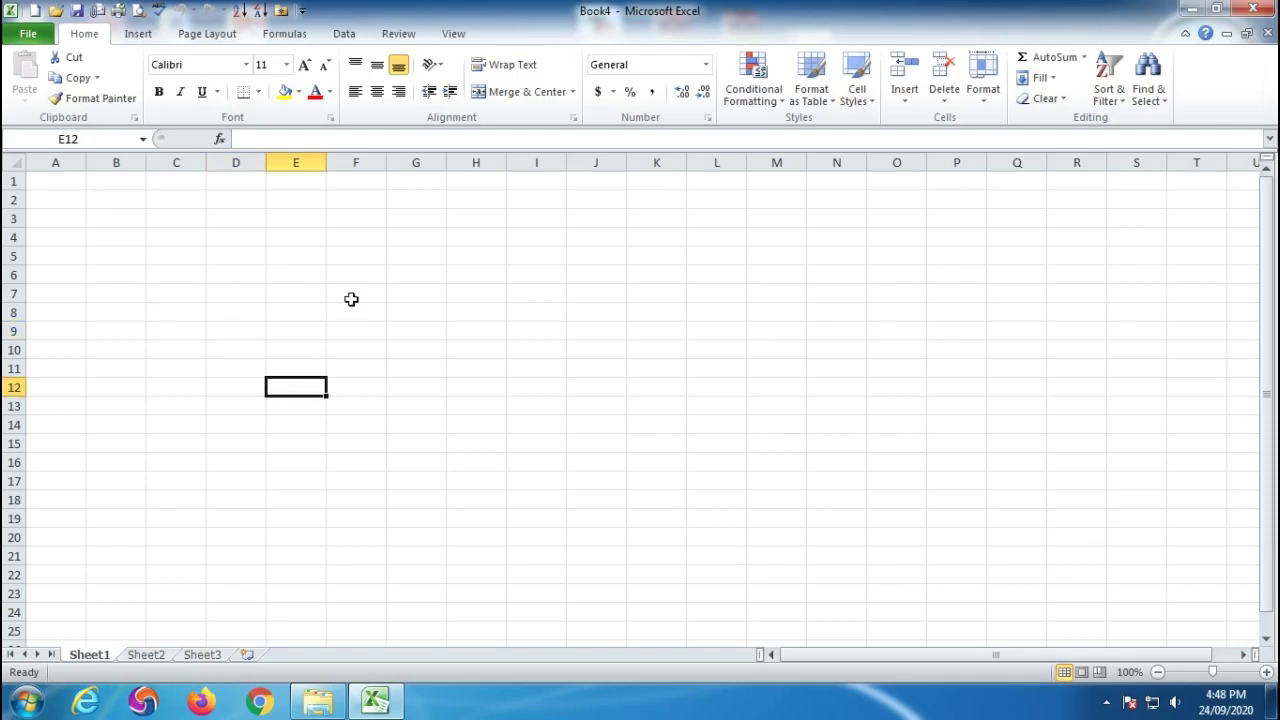
left_click_drag(80, 276, 688, 282)
left_click(566, 406)
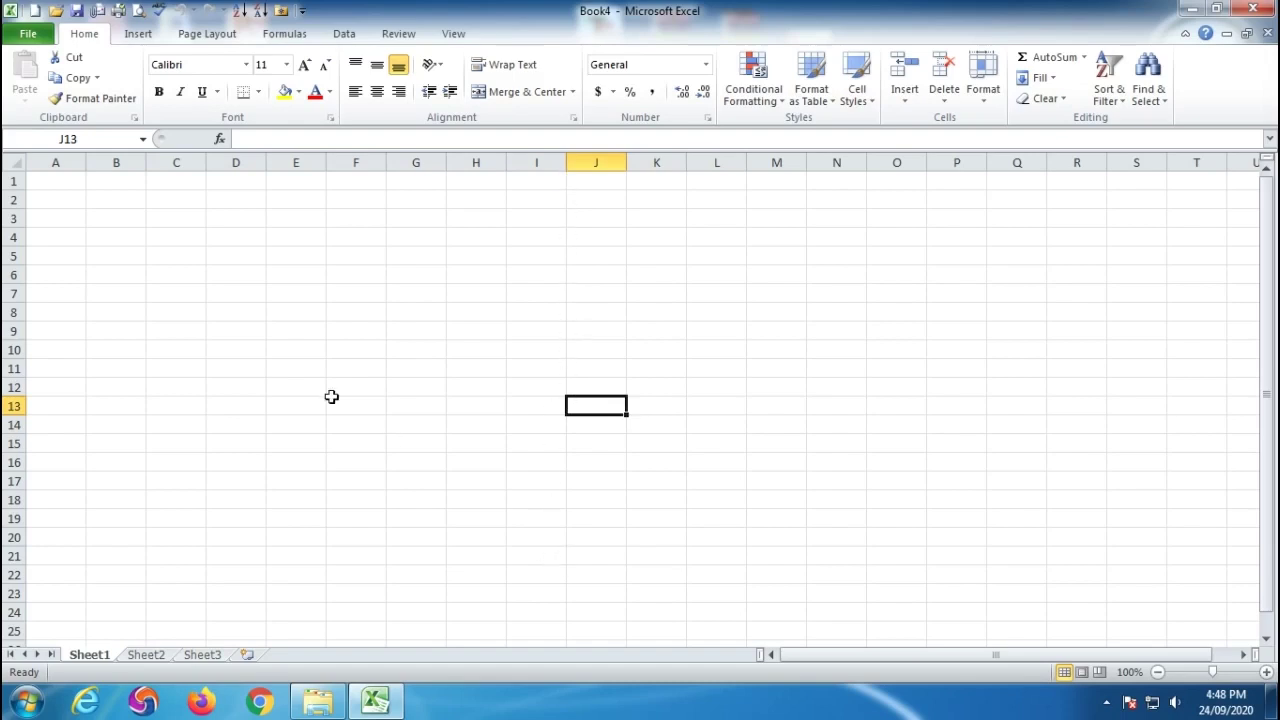
left_click(241, 272)
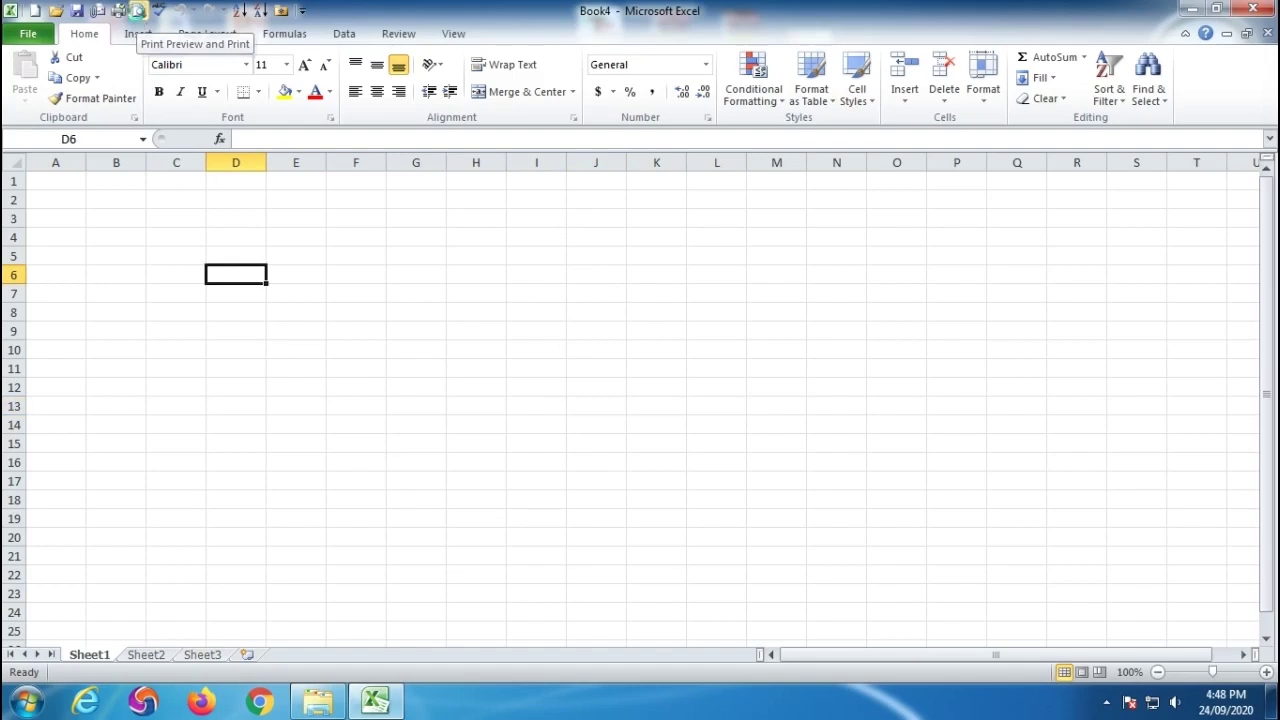
left_click(138, 12)
left_click(268, 490)
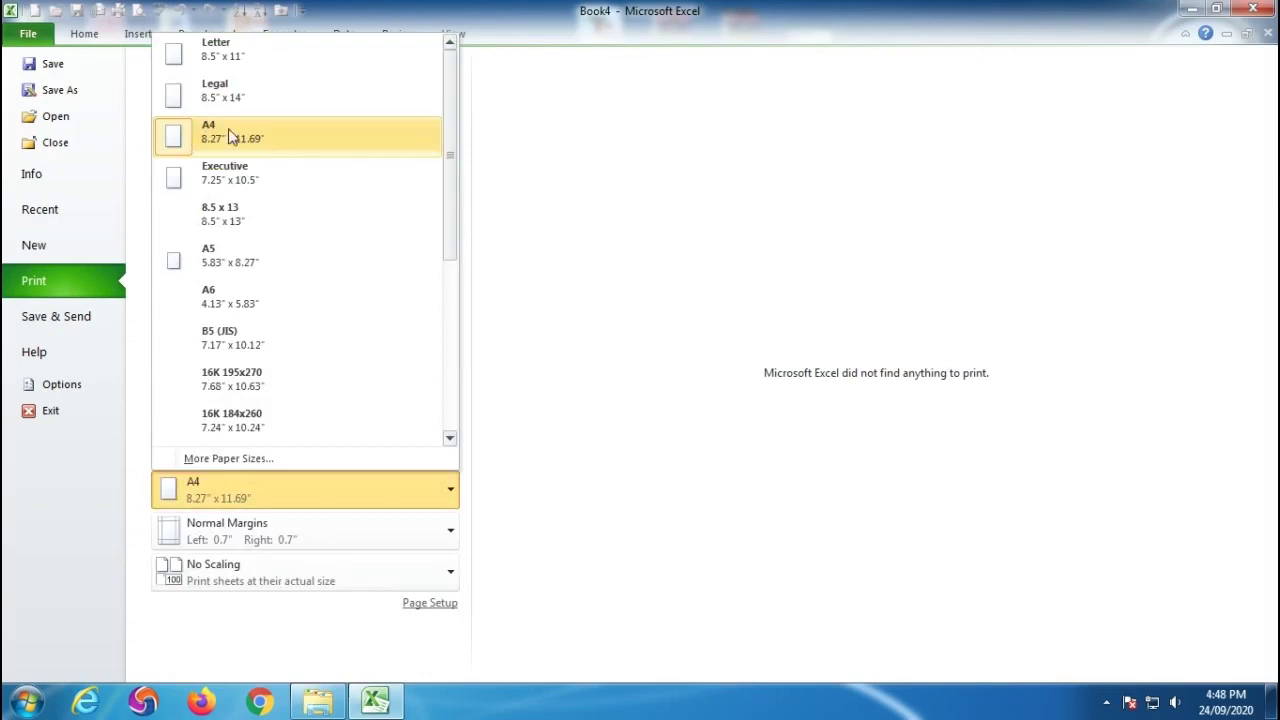
Choose A4 paper size in print preview and return to the worksheet.
left_click(228, 136)
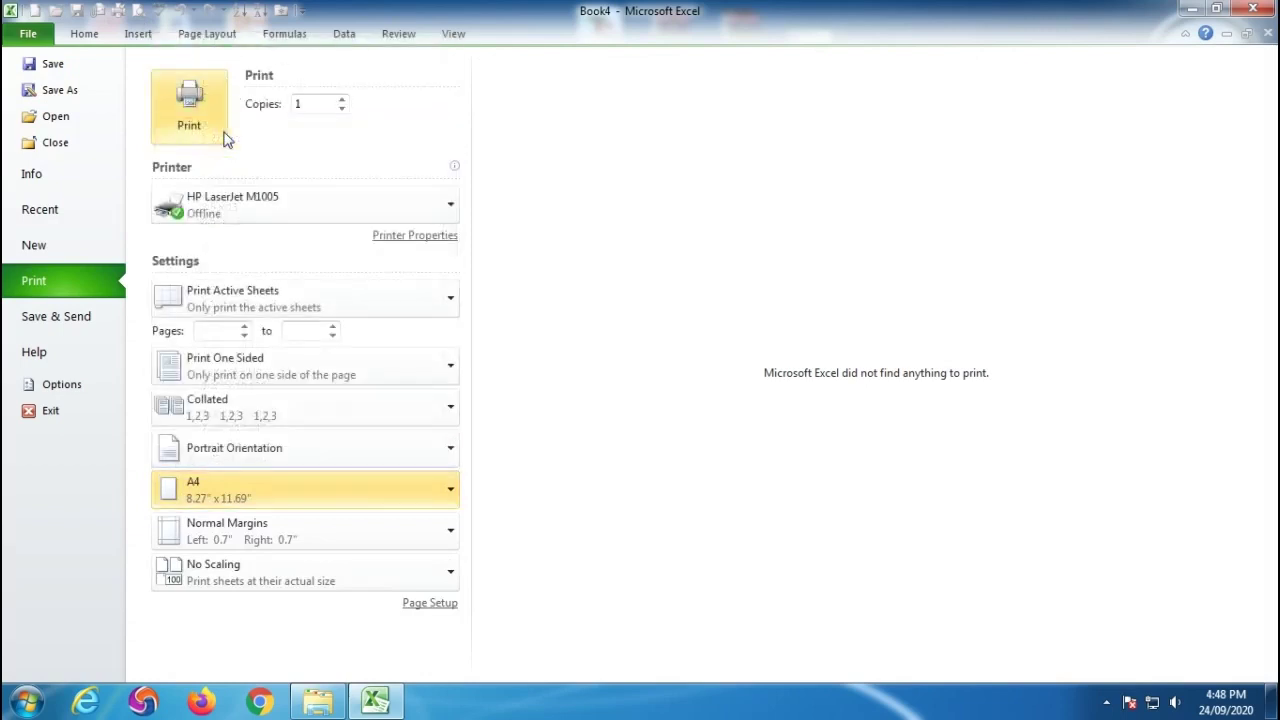
key("Escape")
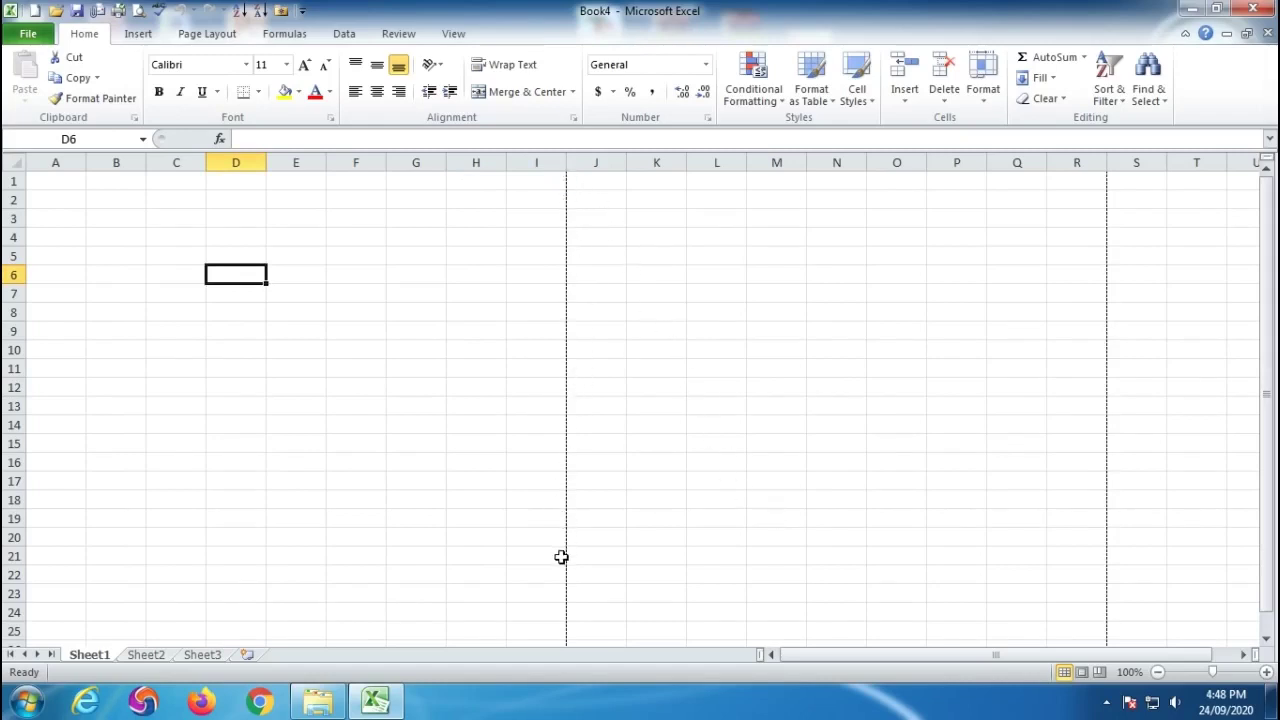
Confirm page one covers columns A–I and rows 1–50, with J–L beyond it.
left_click_drag(57, 178, 528, 183)
scroll(463, 281, "down", 11)
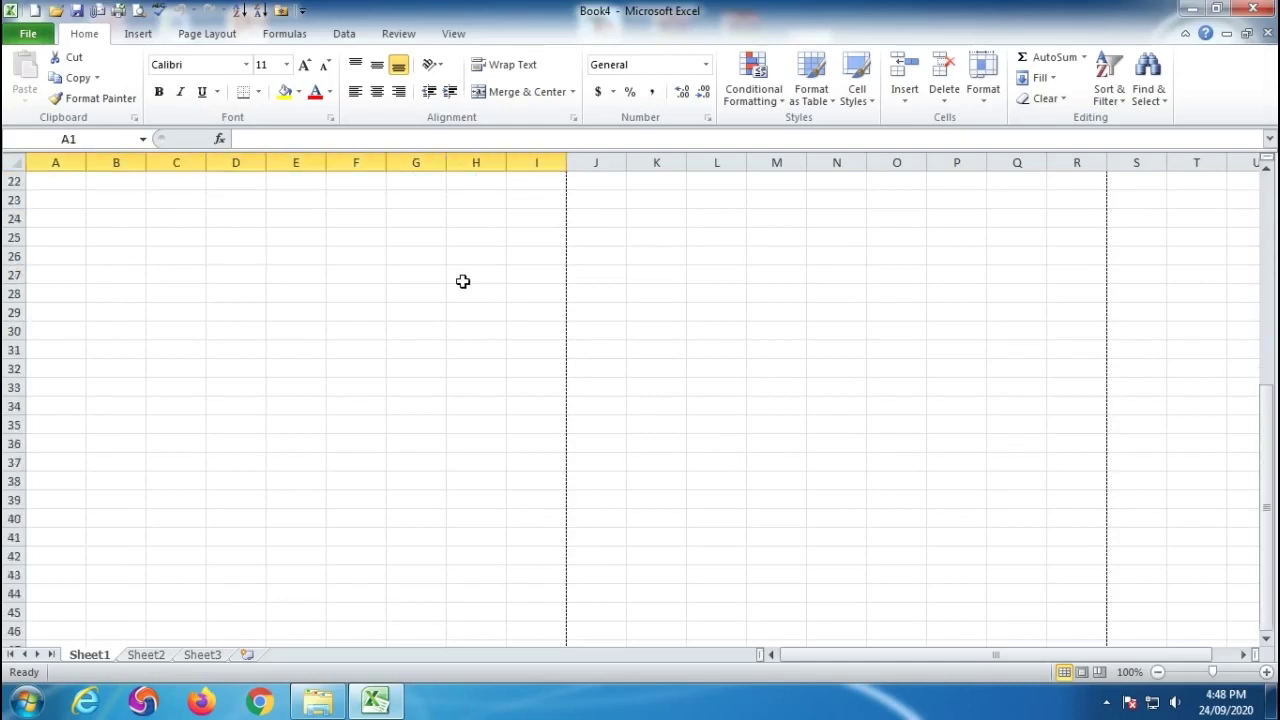
scroll(463, 281, "down", 2)
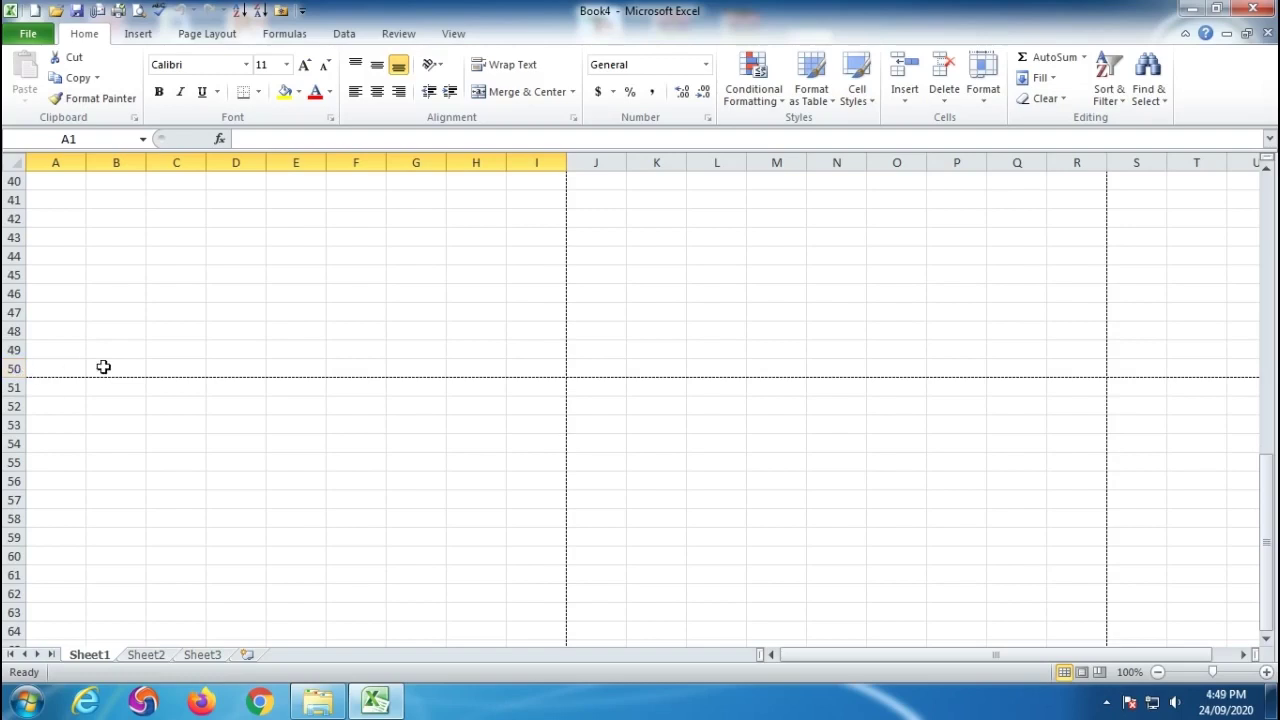
scroll(522, 366, "up", 13)
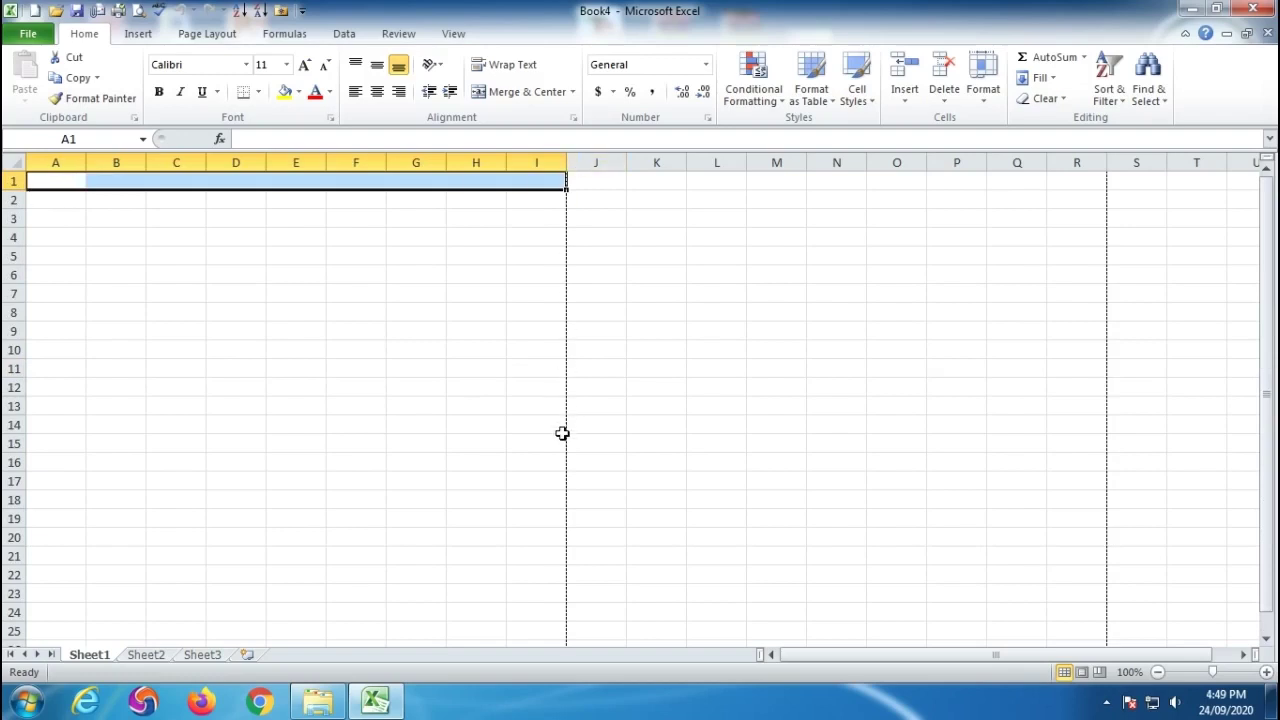
left_click(597, 180)
left_click_drag(597, 180, 708, 185)
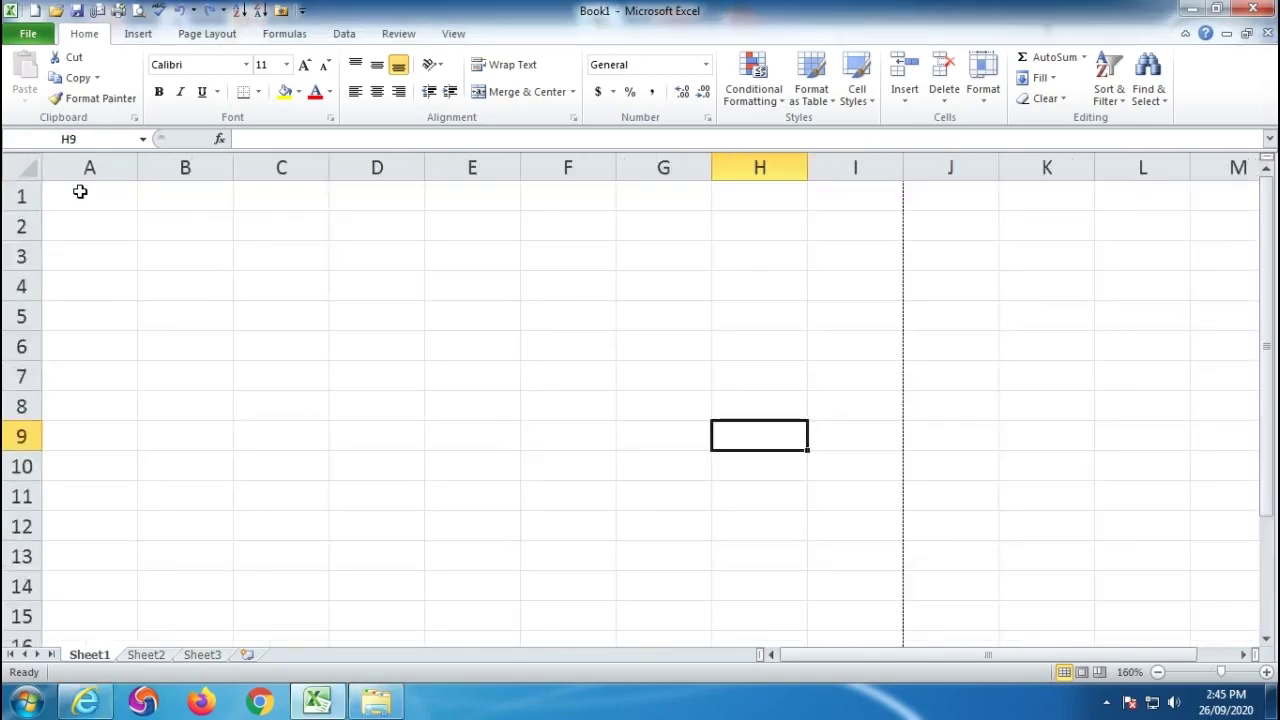
Merge A1:I2 and type the title PARIDHI TRADING COMPANY into it.
left_click_drag(80, 191, 869, 237)
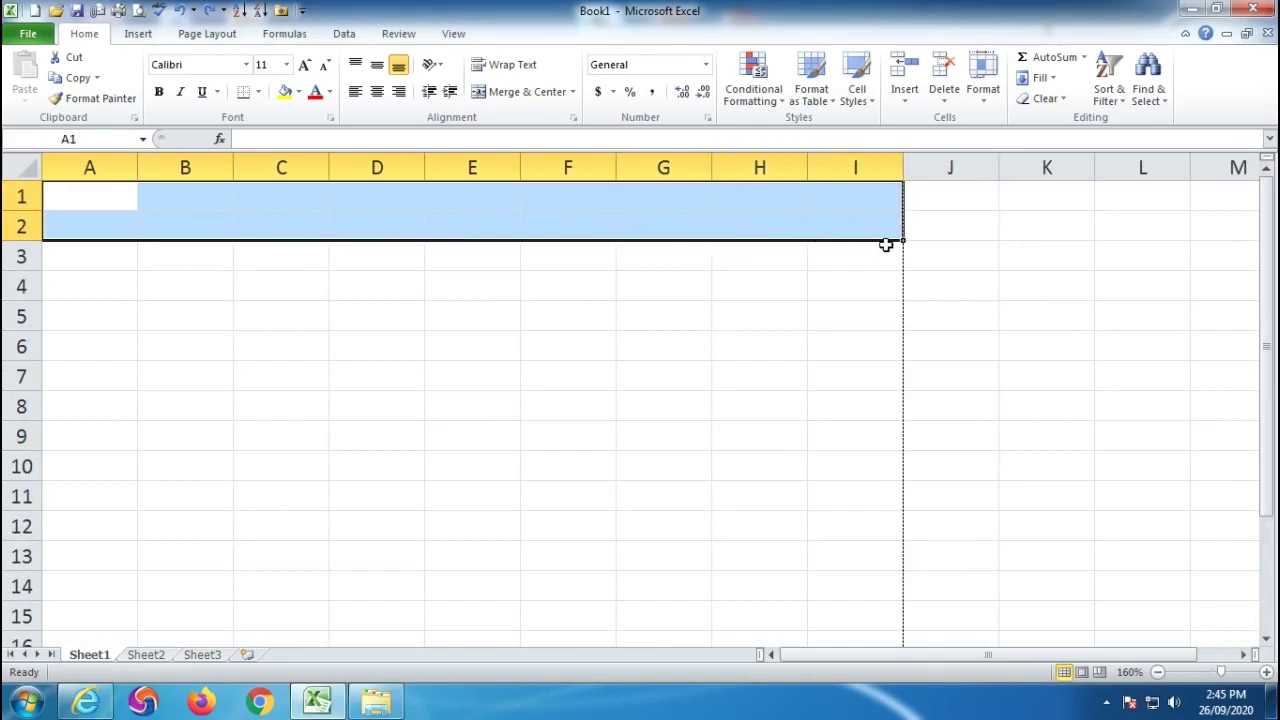
left_click(503, 92)
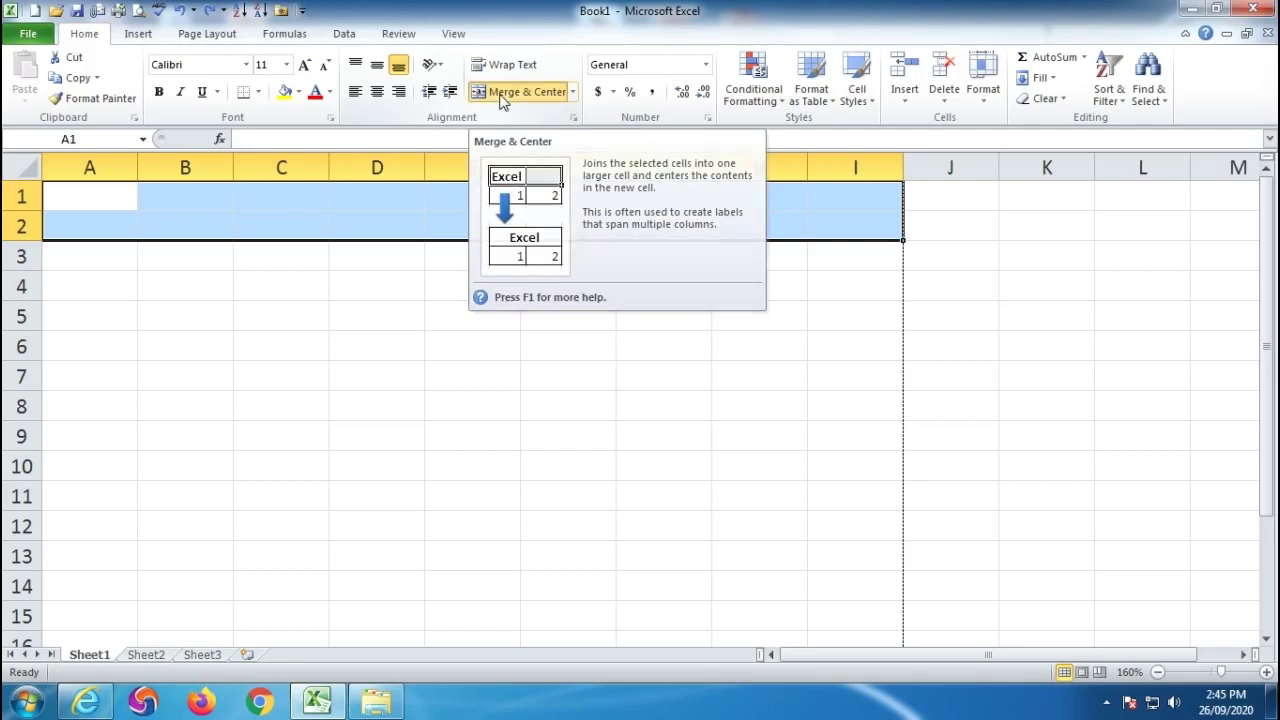
double_click(466, 230)
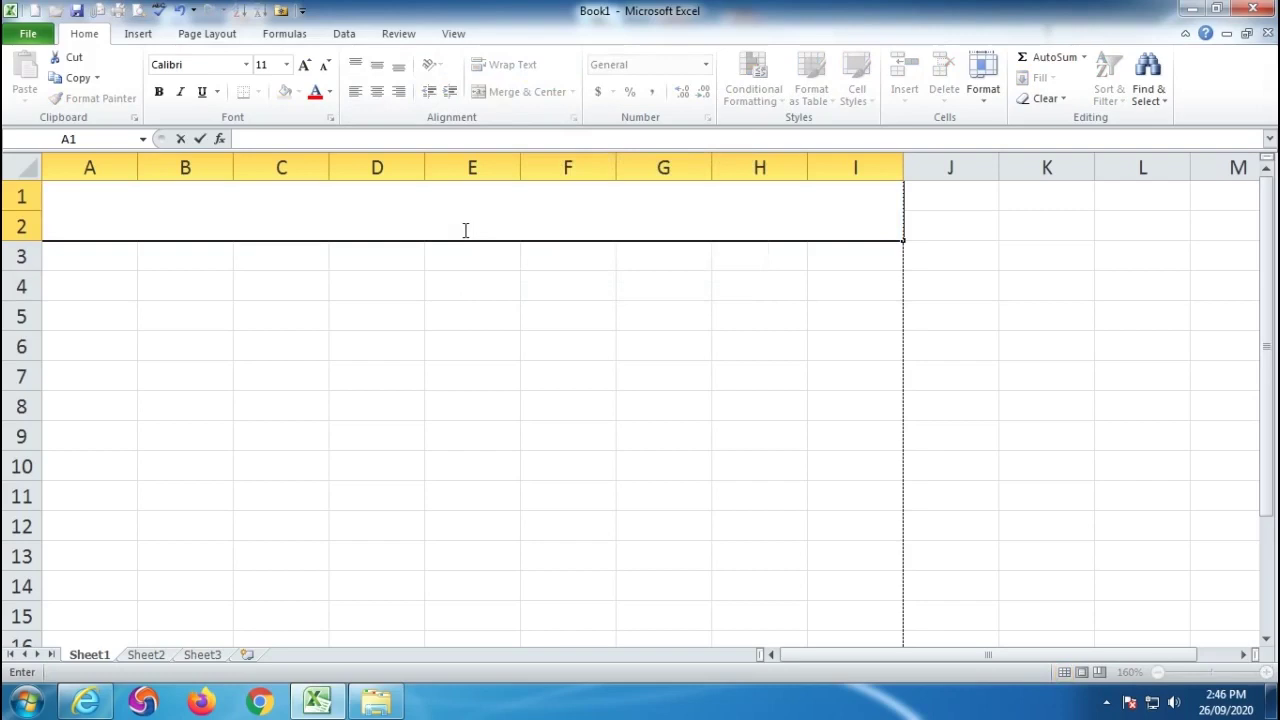
type("PARIDHI TRAD")
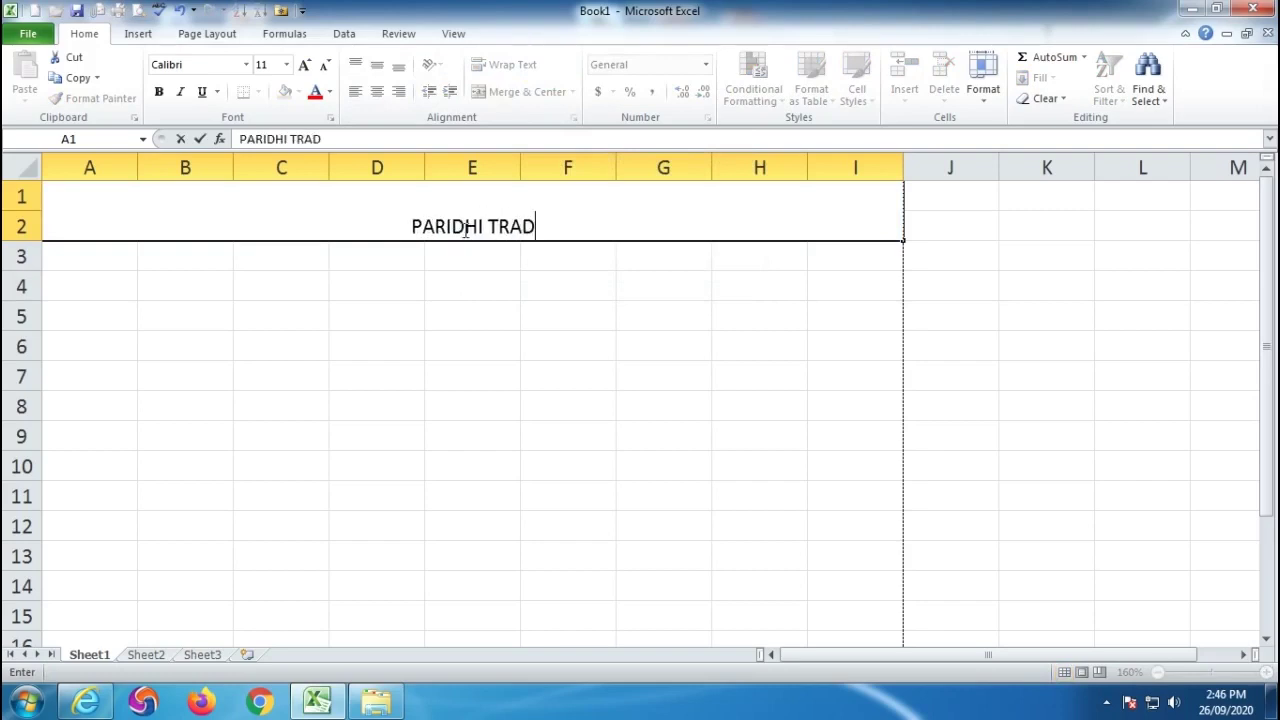
type("ING COMPANY")
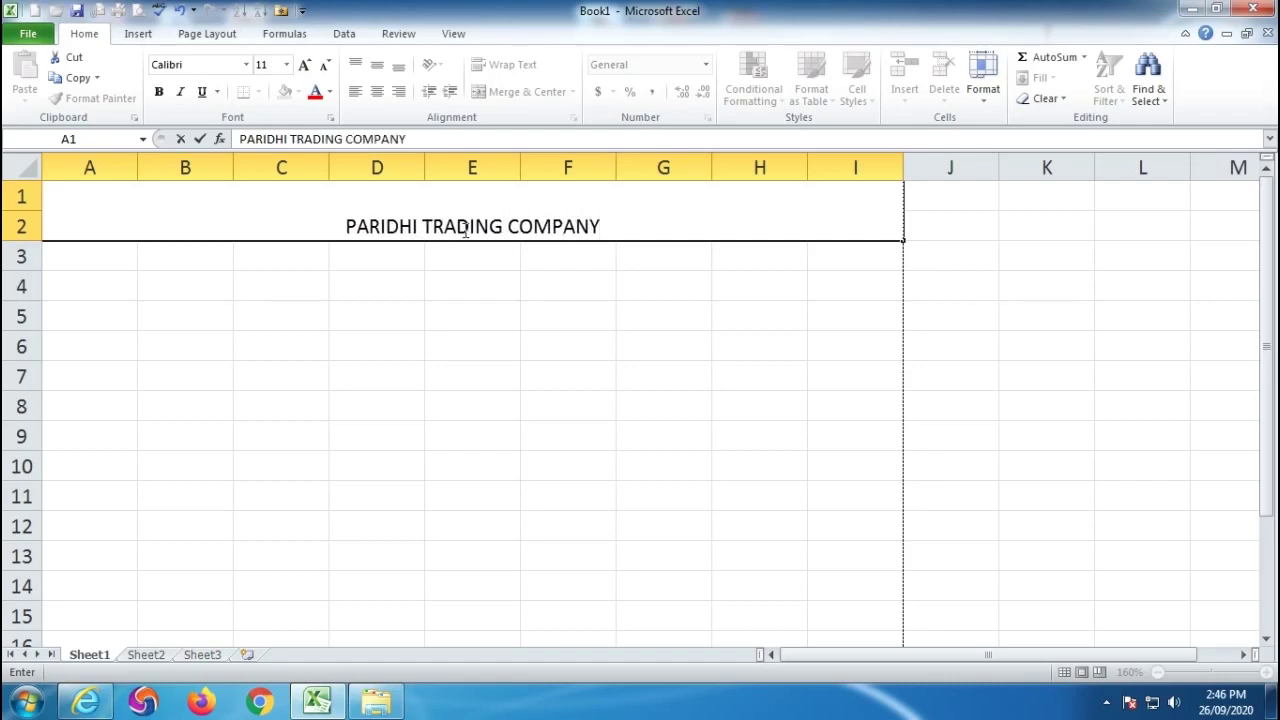
left_click(596, 408)
Format the title at size 16, bold and middle-aligned.
left_click(479, 205)
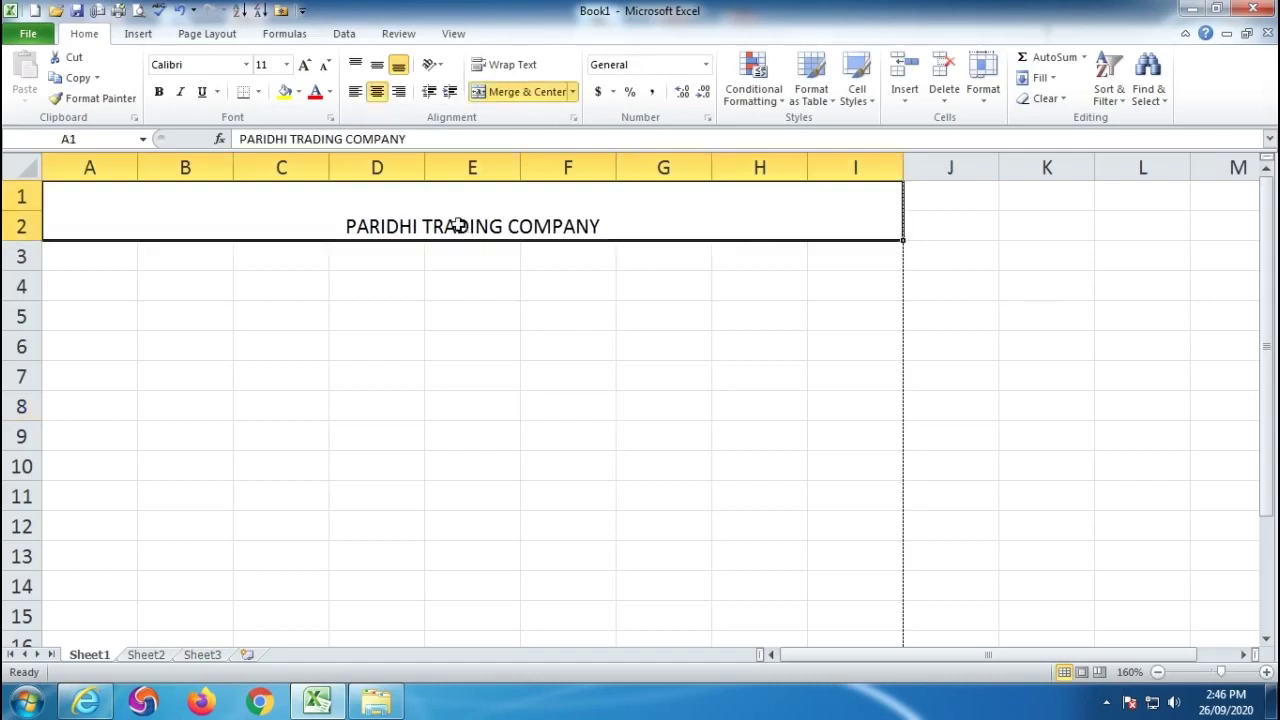
left_click(305, 65)
left_click(305, 65)
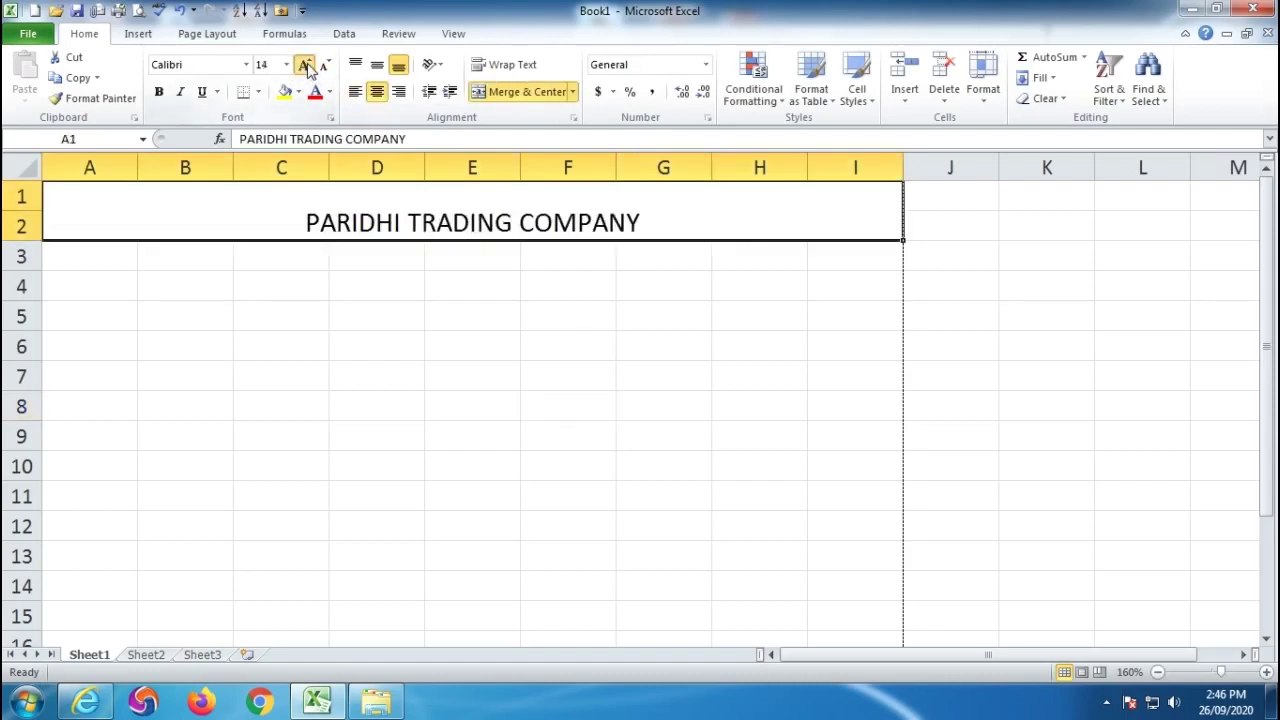
left_click(305, 65)
left_click(158, 91)
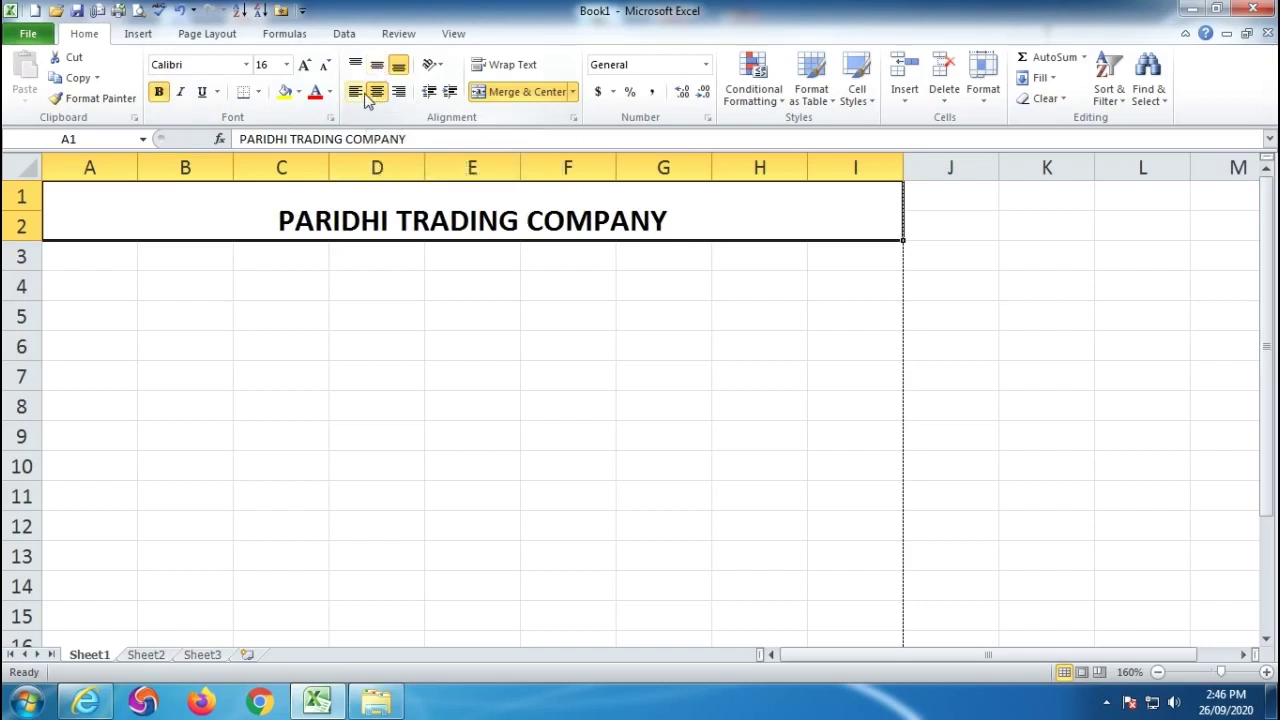
left_click(377, 66)
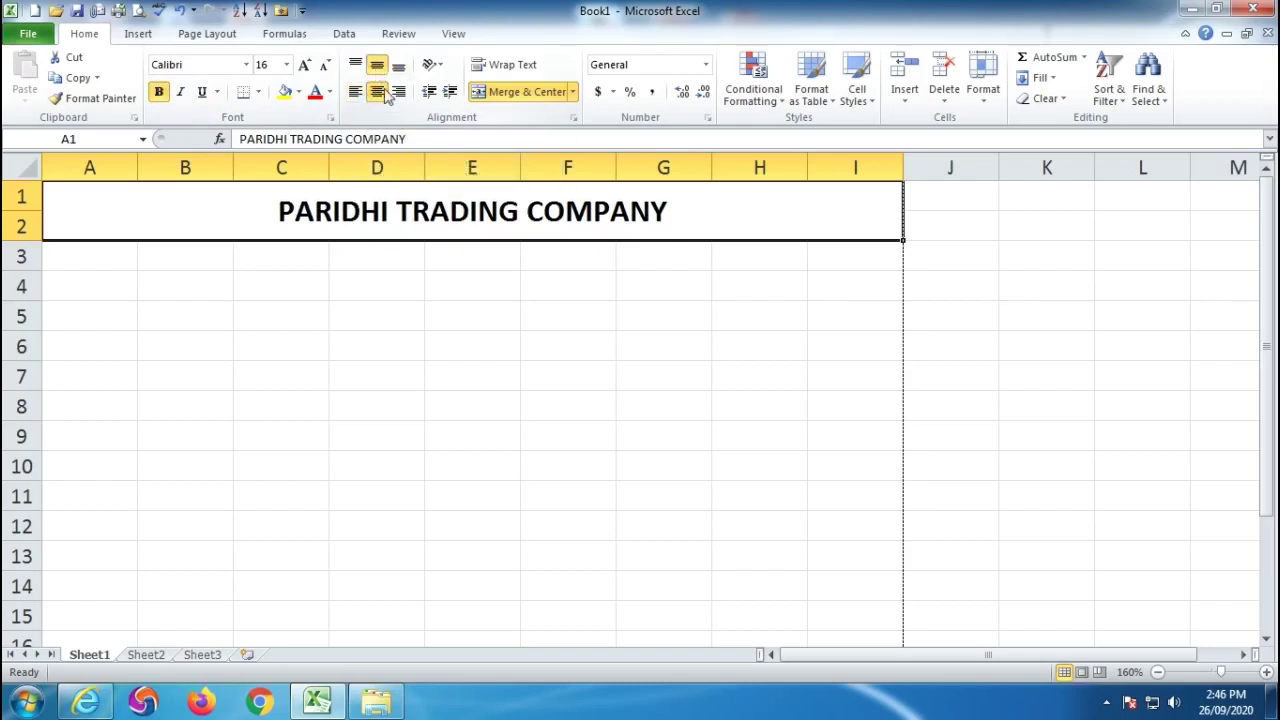
left_click(466, 398)
left_click_drag(64, 252, 859, 275)
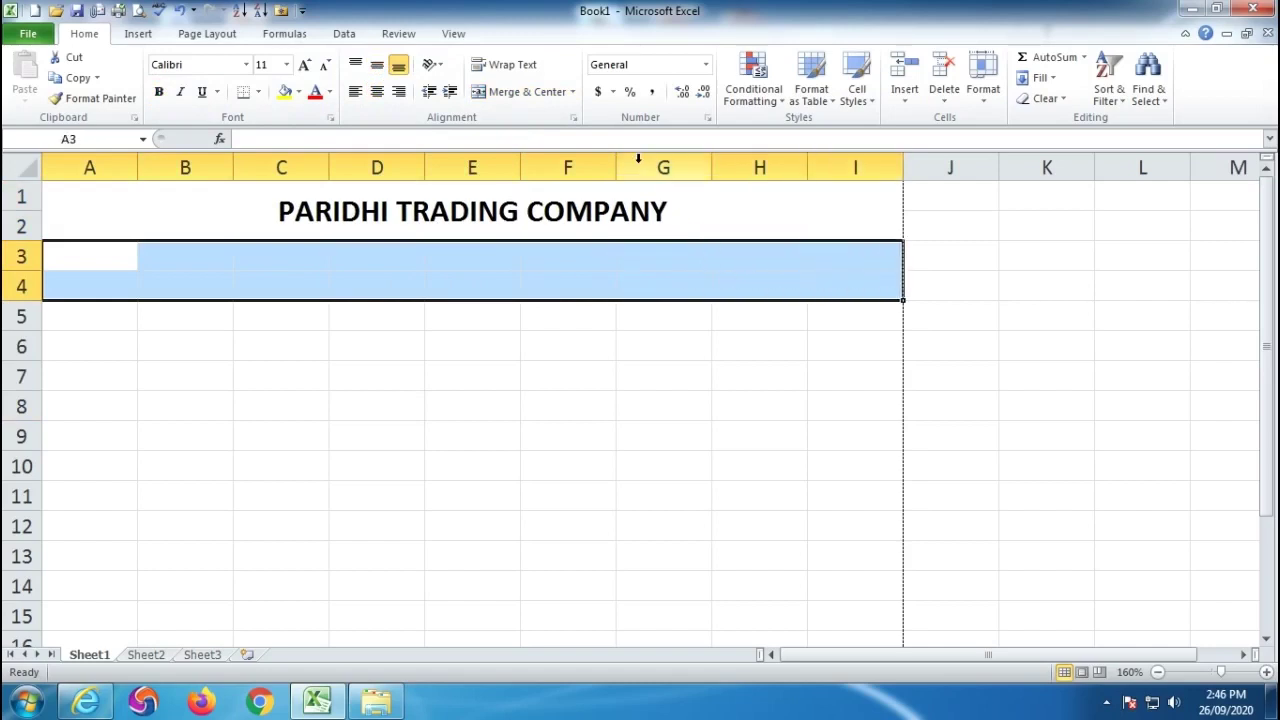
Merge A3:I4 and enter the company's street address, with the phone numbers on a second line.
left_click(513, 93)
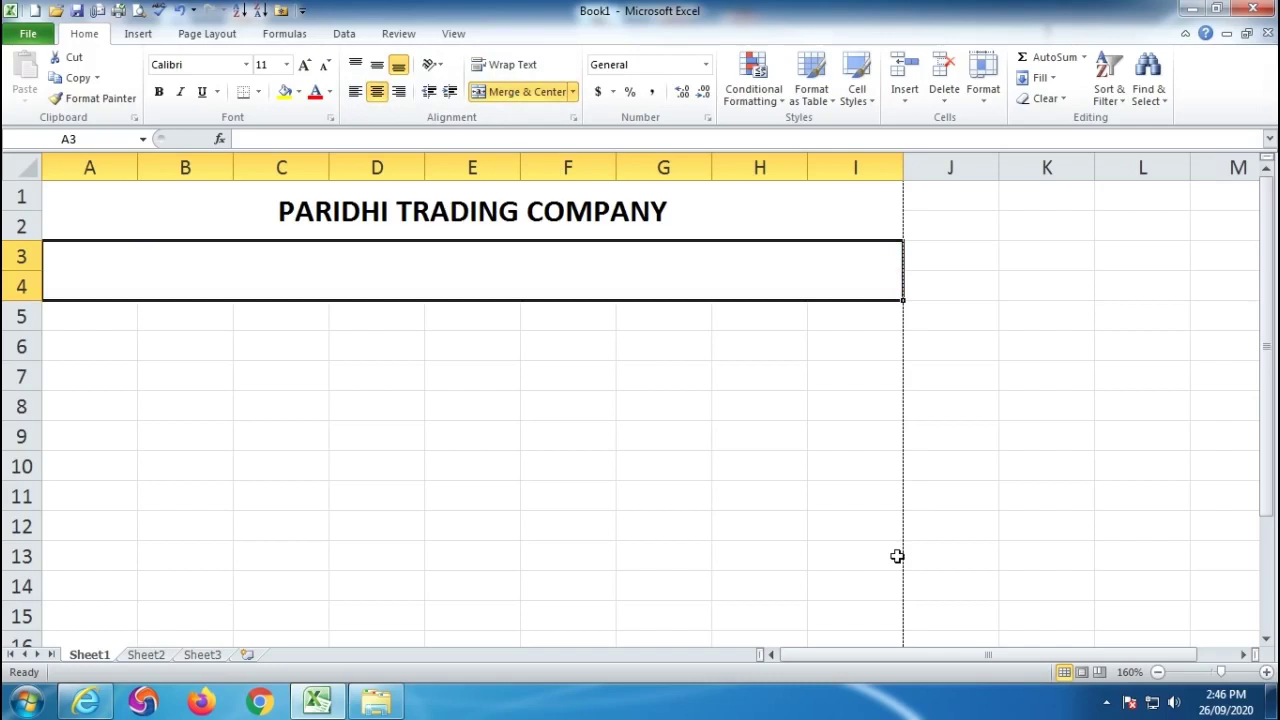
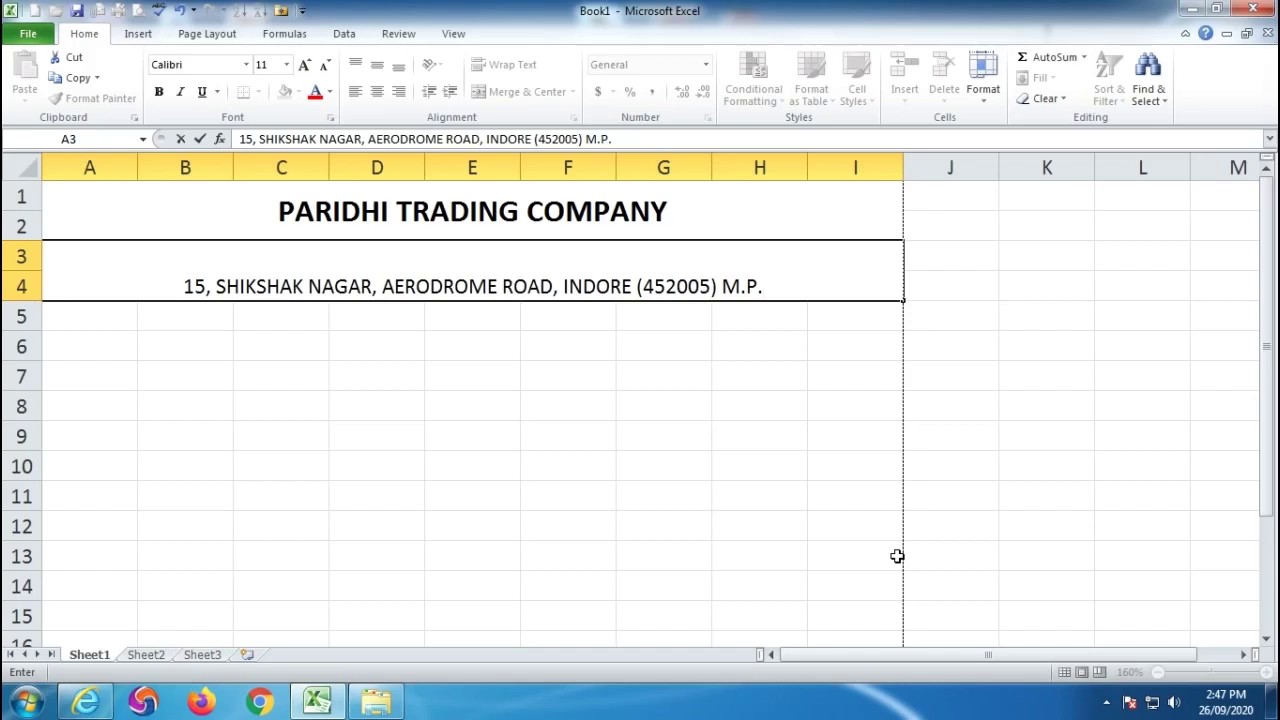
key("alt+Return")
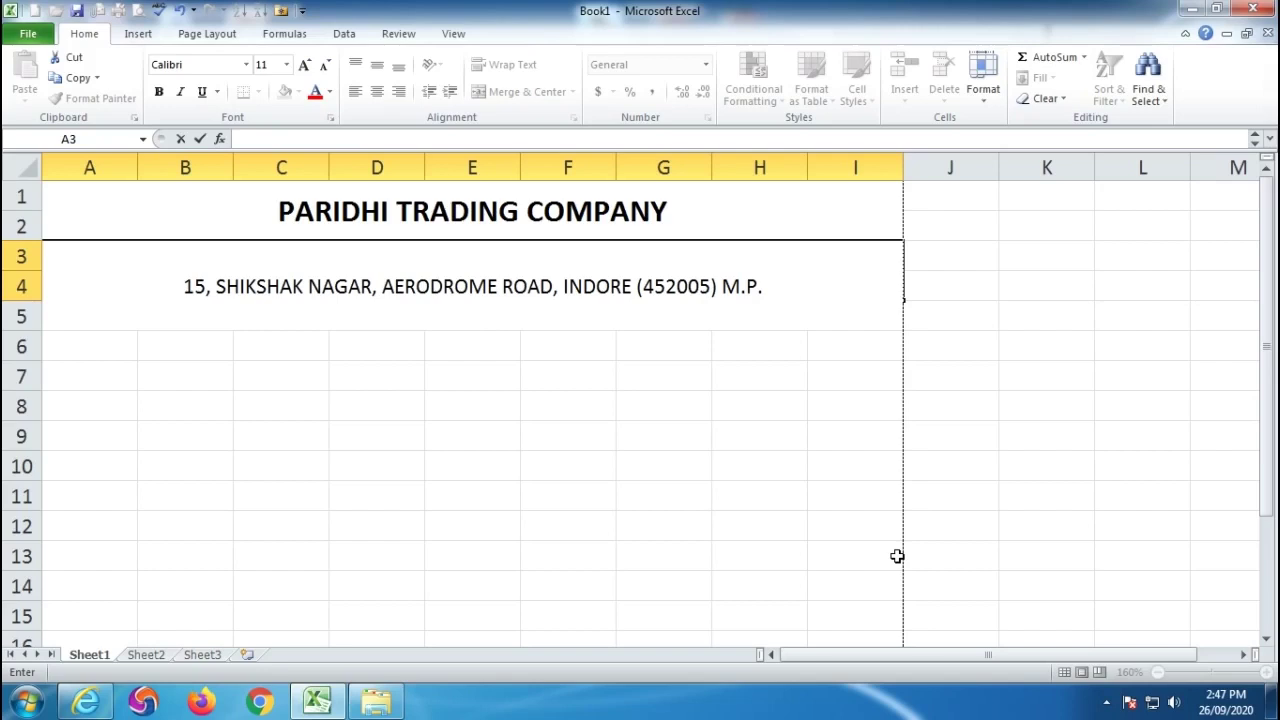
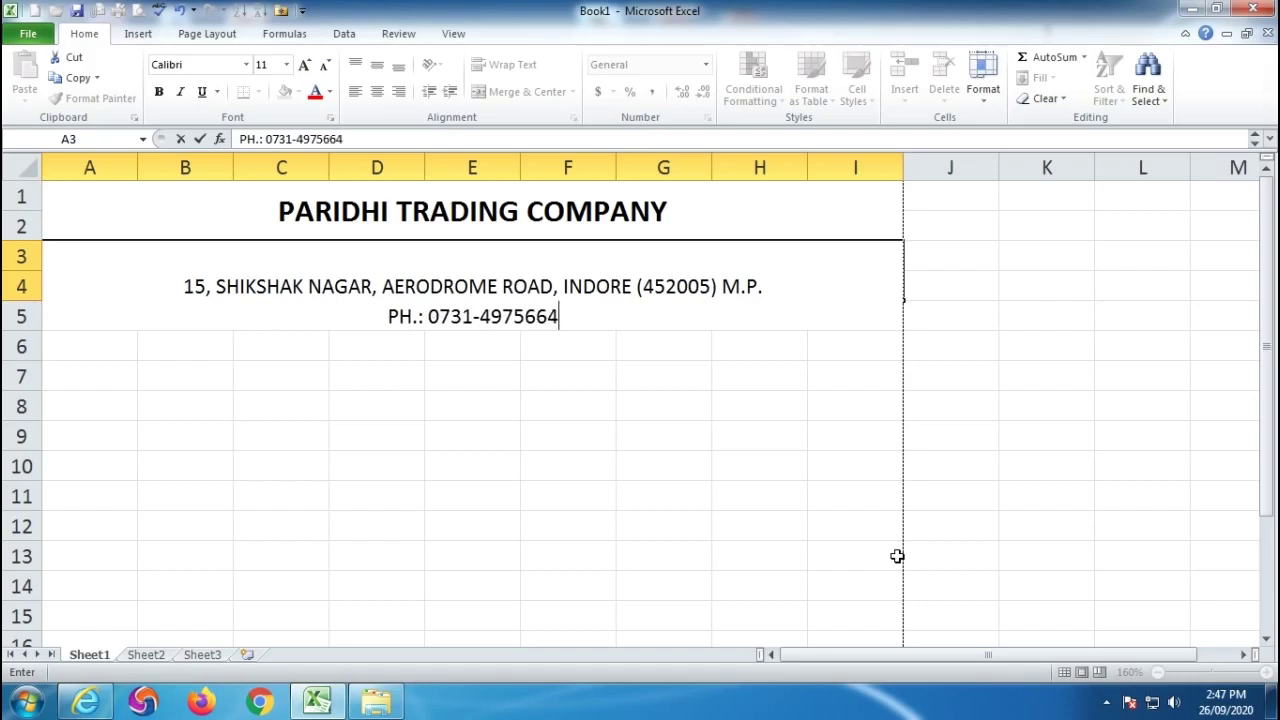
type(", MOB.")
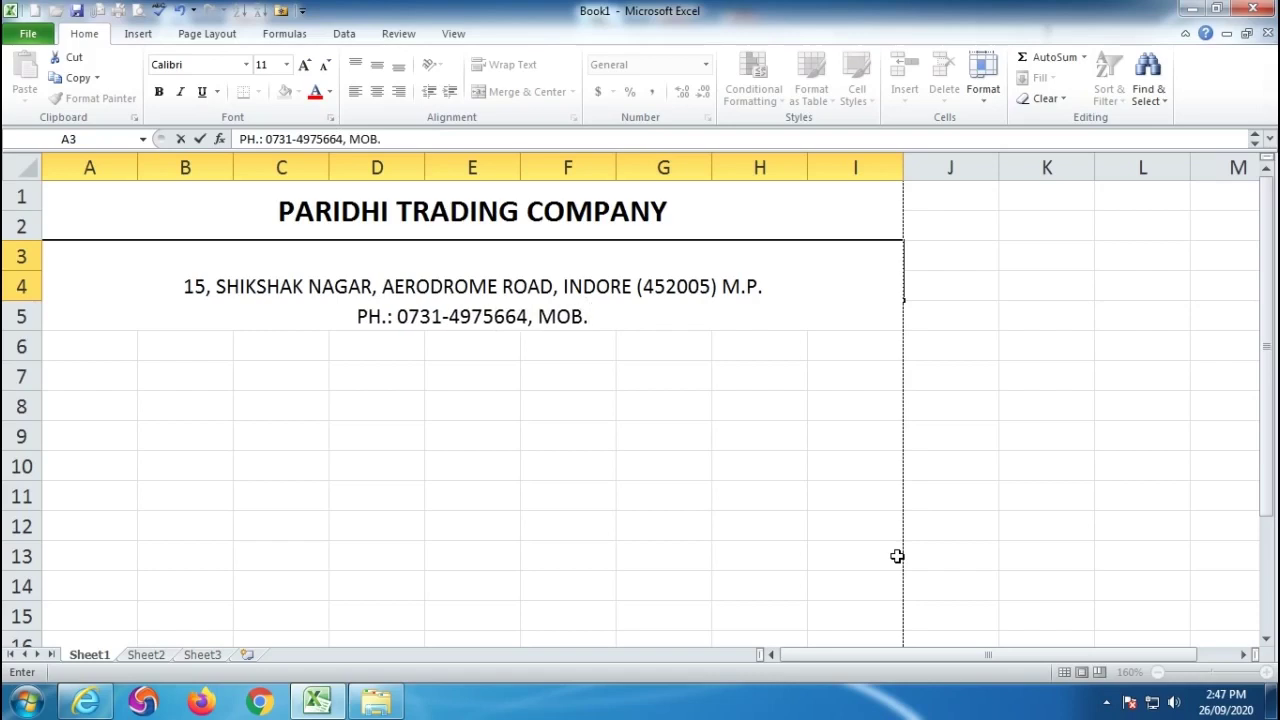
type(":")
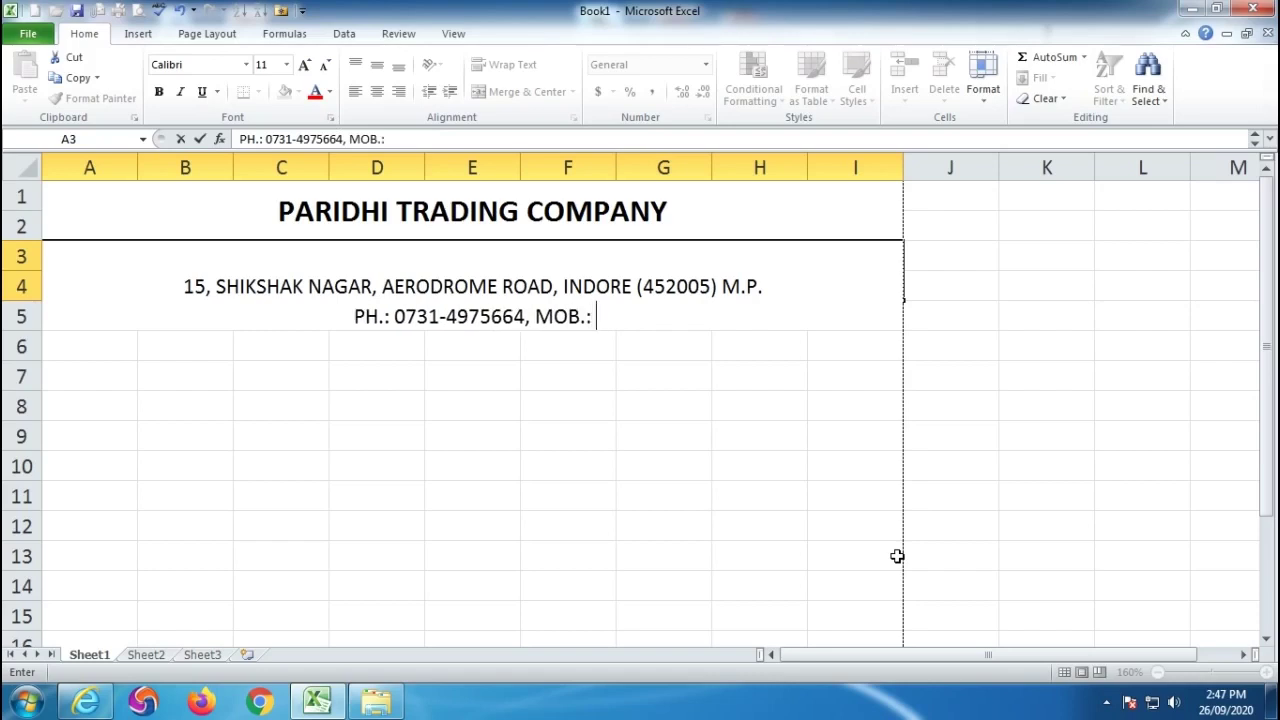
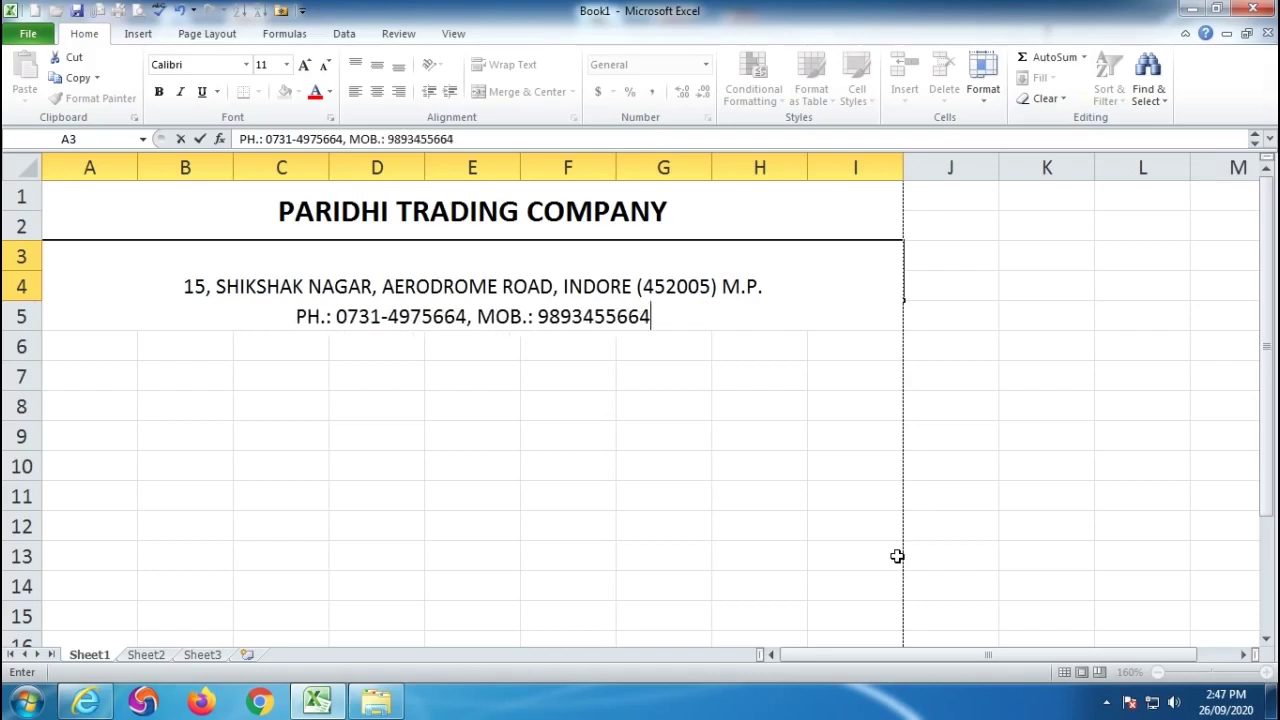
Add a missing hyphen to the mobile number and make the address entry bold.
left_click(597, 316)
type("-")
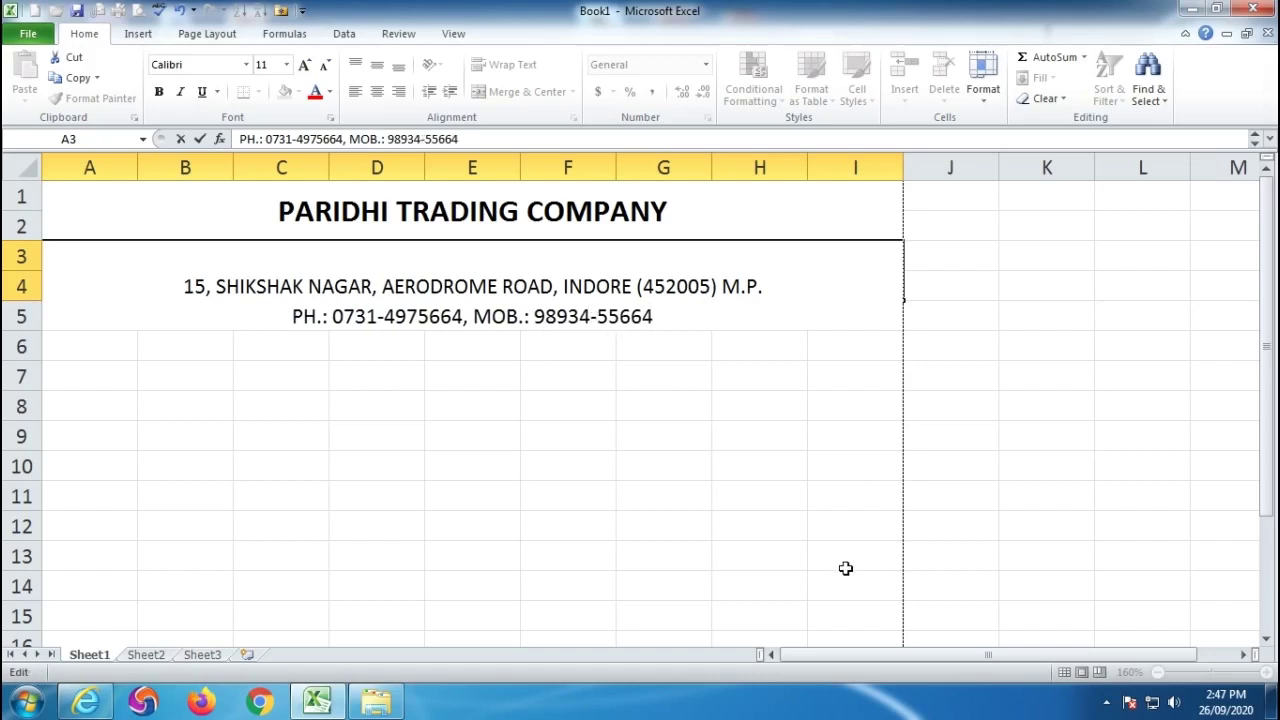
left_click(371, 350)
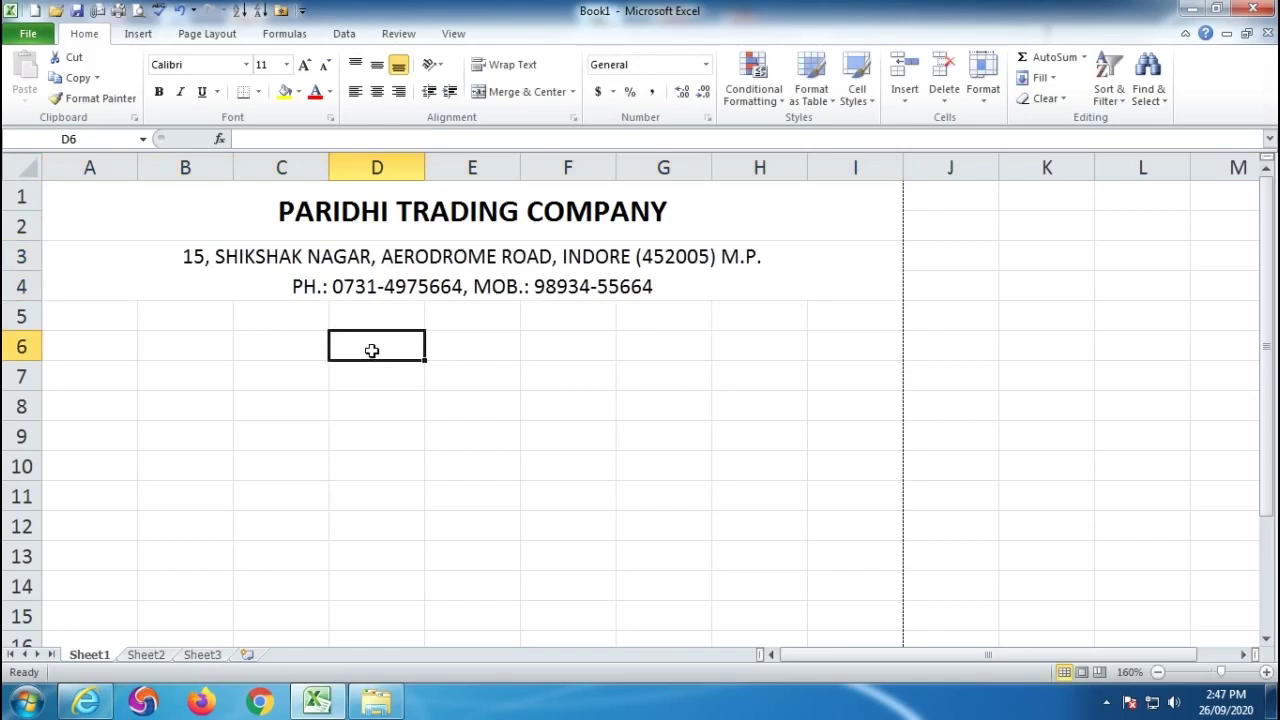
left_click(438, 254)
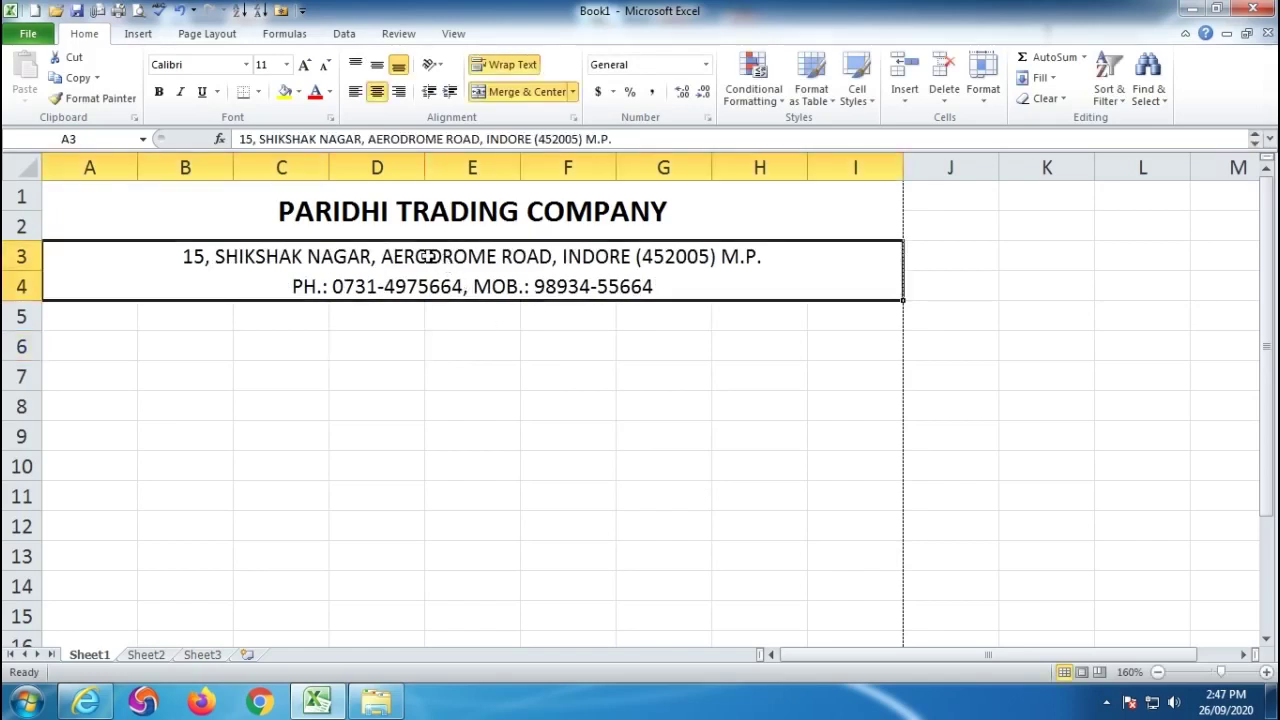
left_click(158, 91)
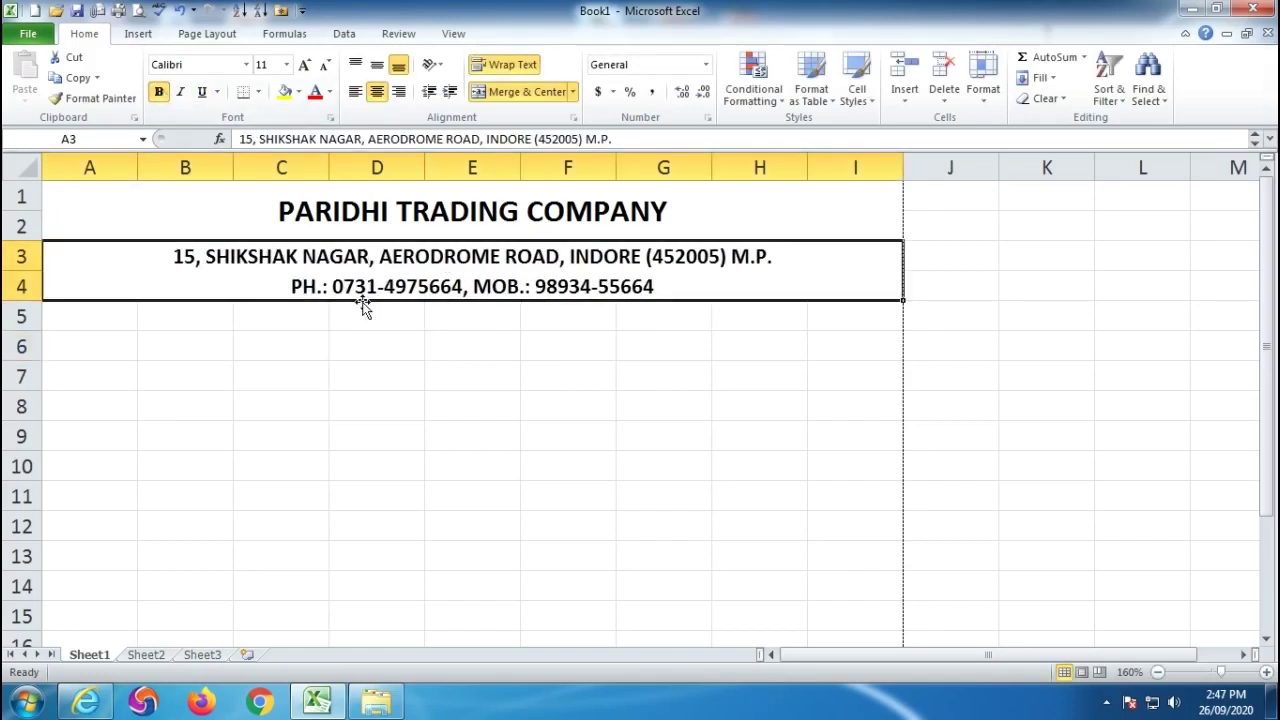
left_click(97, 346)
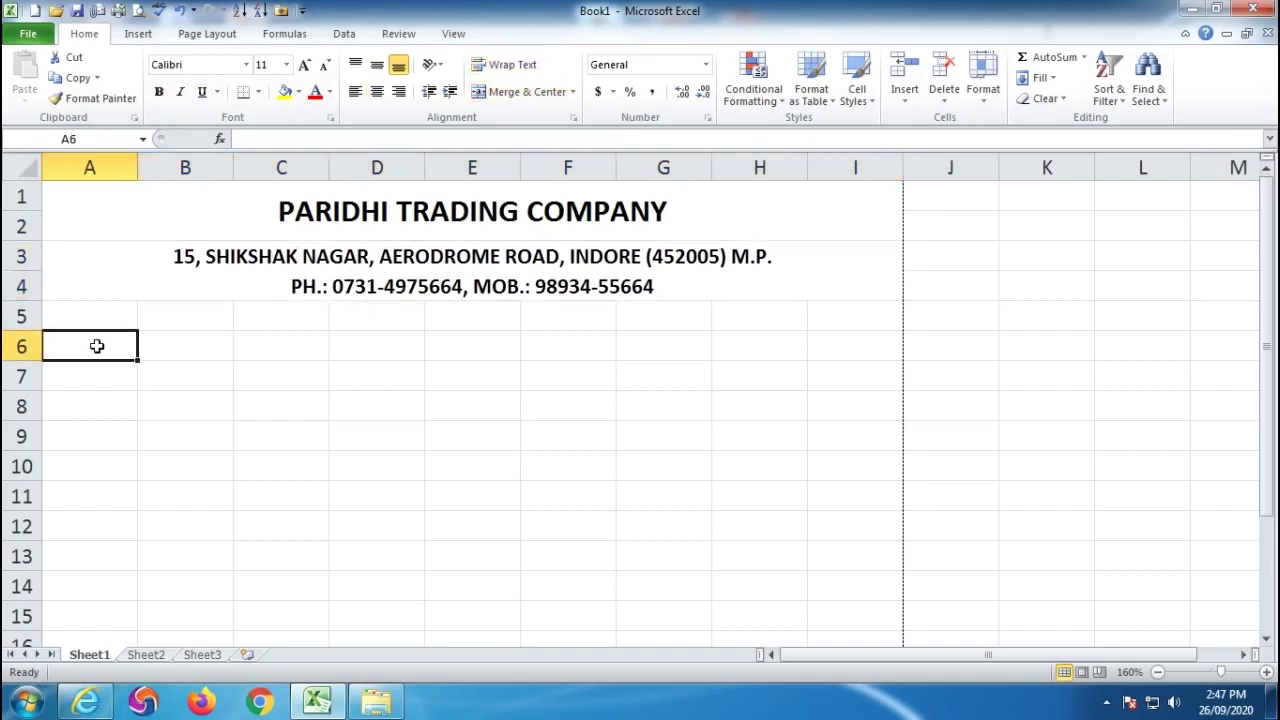
Enter the labels DATE, BILL NO., NAME and ADDRESS for the invoice details.
type("DATE")
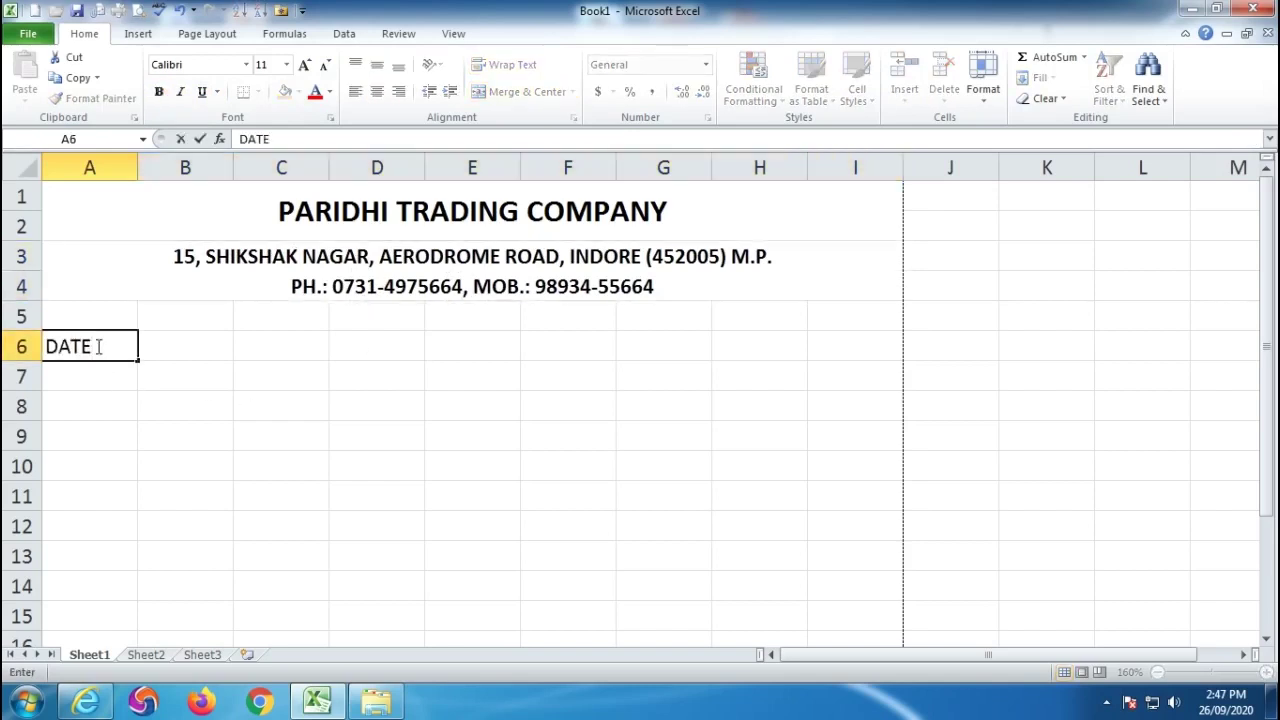
key("Right")
key("Right")
key("Right")
key("Right")
key("Right")
key("Right")
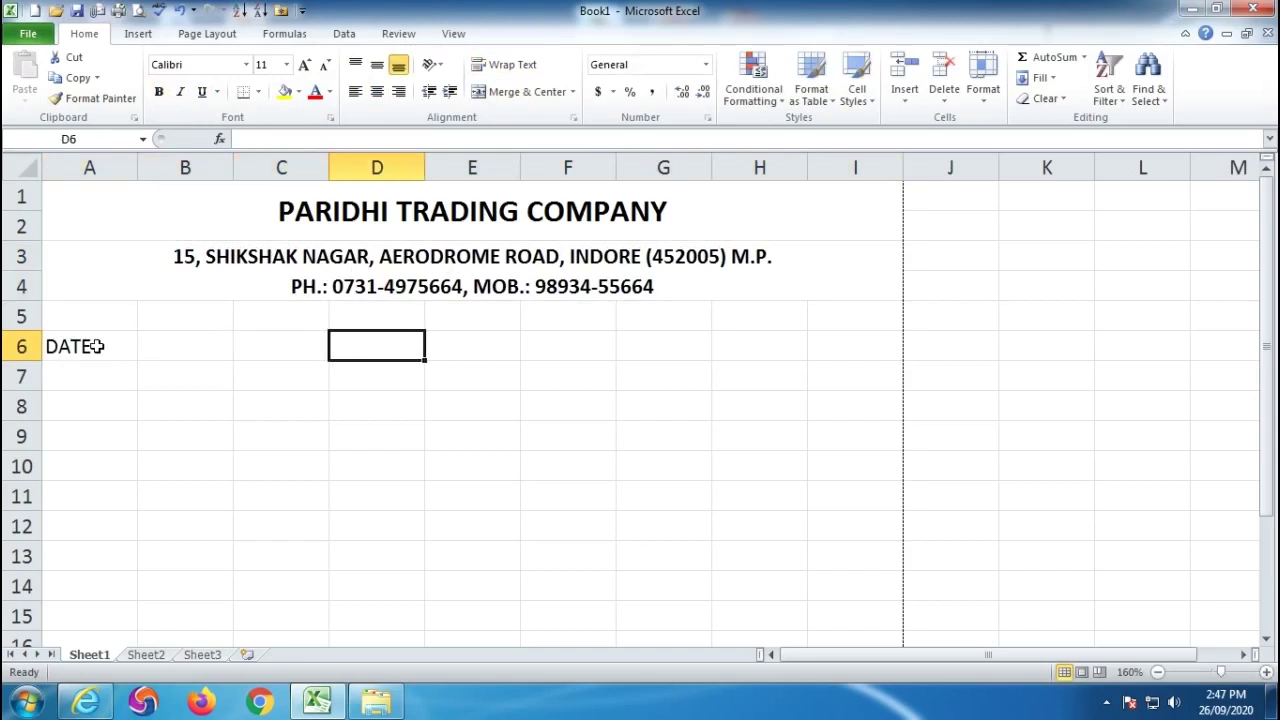
type("BILL NO")
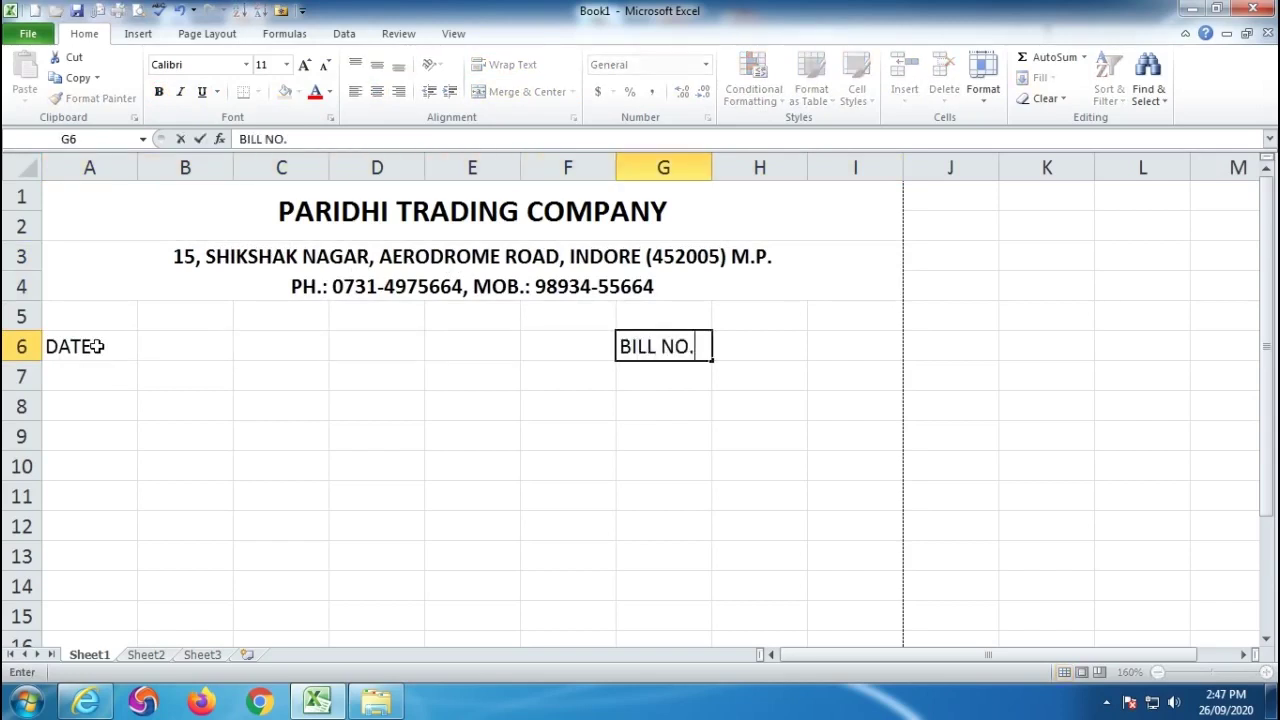
type(".")
key("Return")
key("Return")
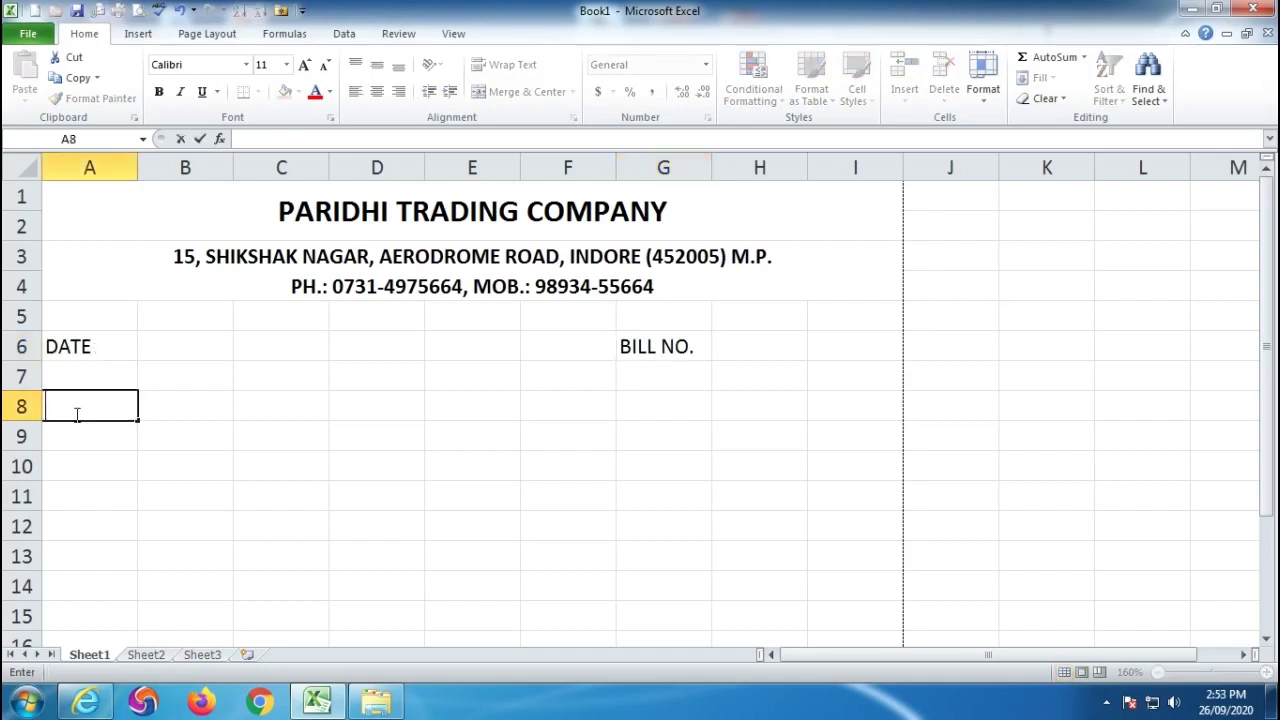
type("NAME")
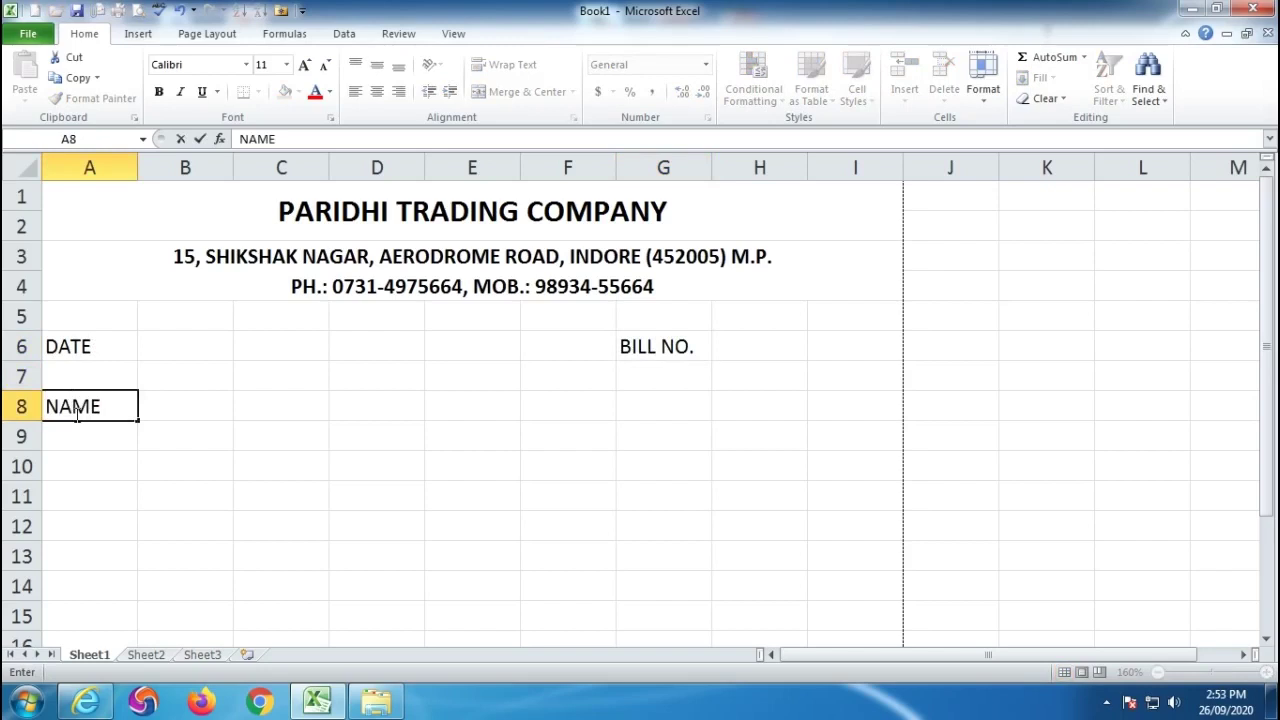
key("Return")
key("Return")
type("ADDRESS")
key("Return")
key("Return")
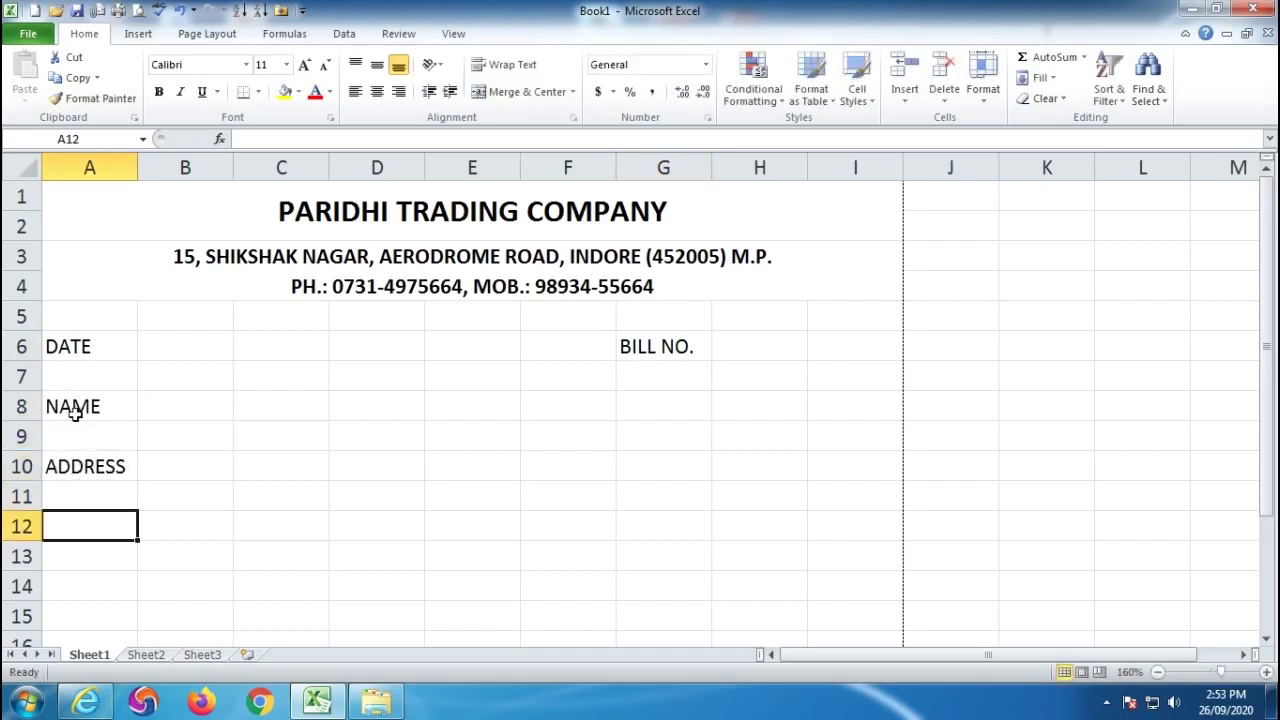
Fill row 12 with headings S.NO, NAME OF ITEMS, QUANLITY, RATE and AMOUNT.
type("S.NO.")
key("Tab")
type("PARTI")
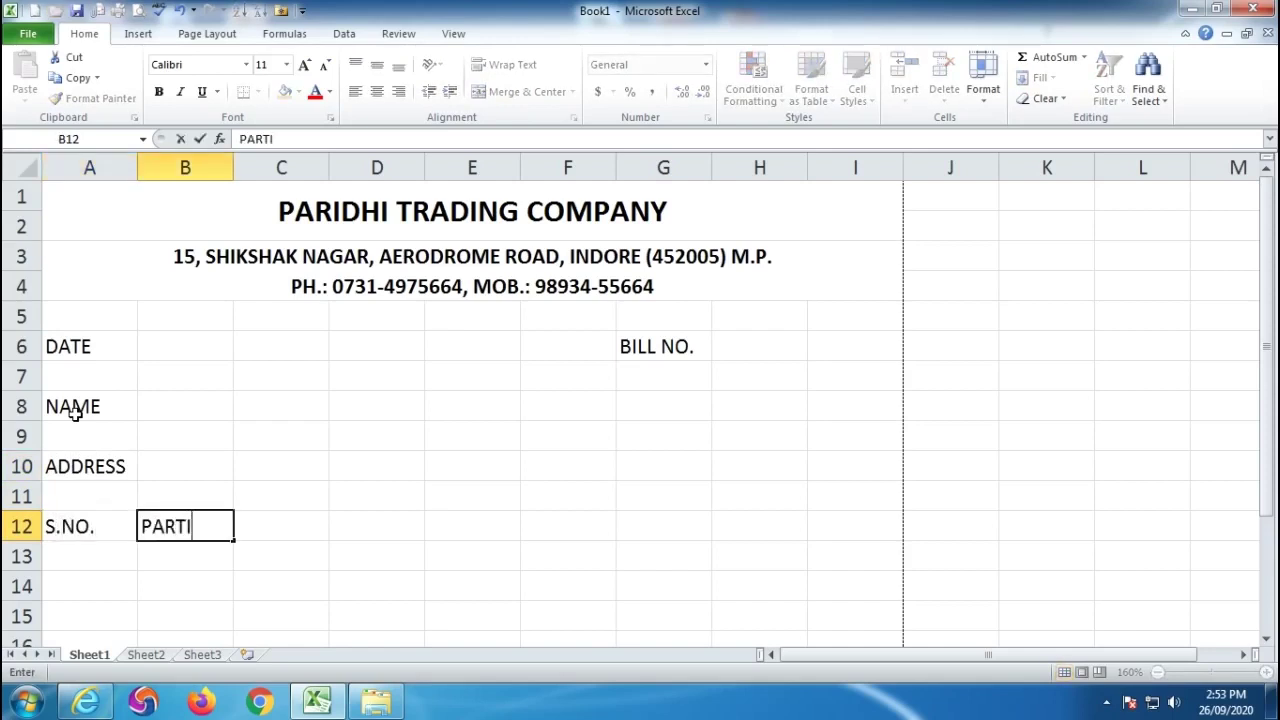
type("CULARS")
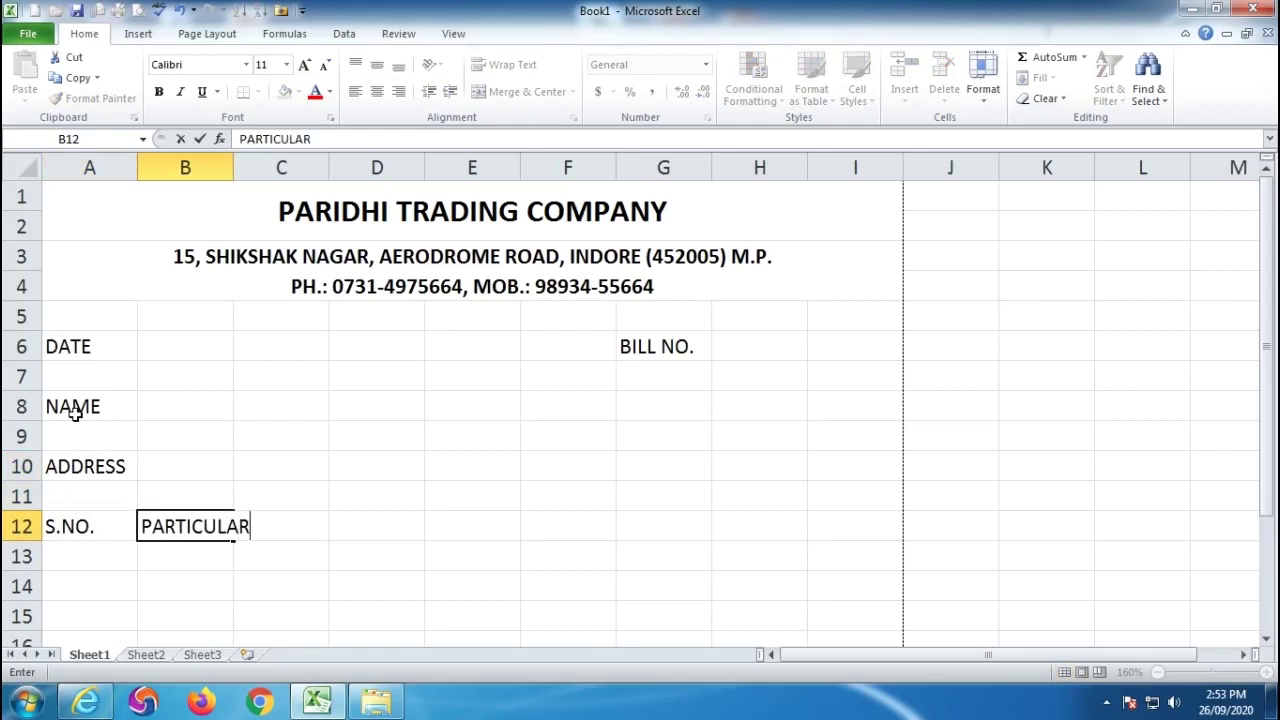
key("Tab")
key("Tab")
key("Tab")
key("Tab")
key("Tab")
key("Tab")
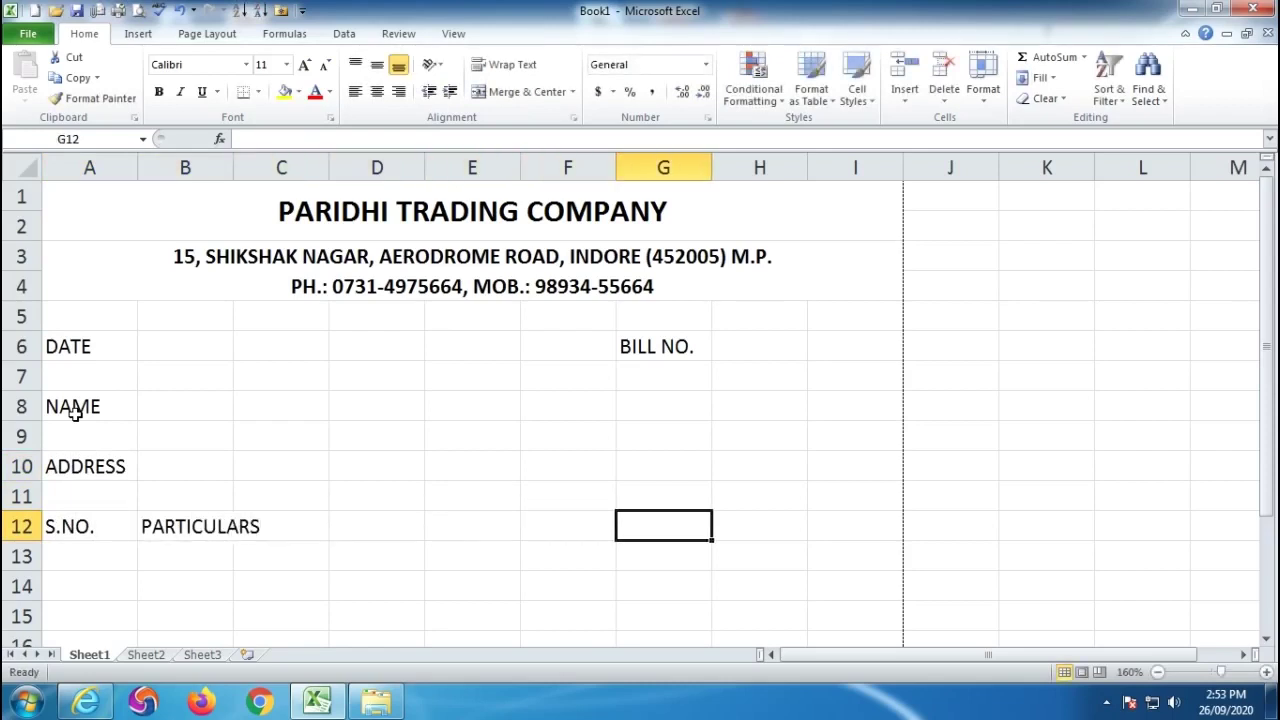
key("Left")
key("Left")
key("Left")
key("Left")
key("Left")
key("Left")
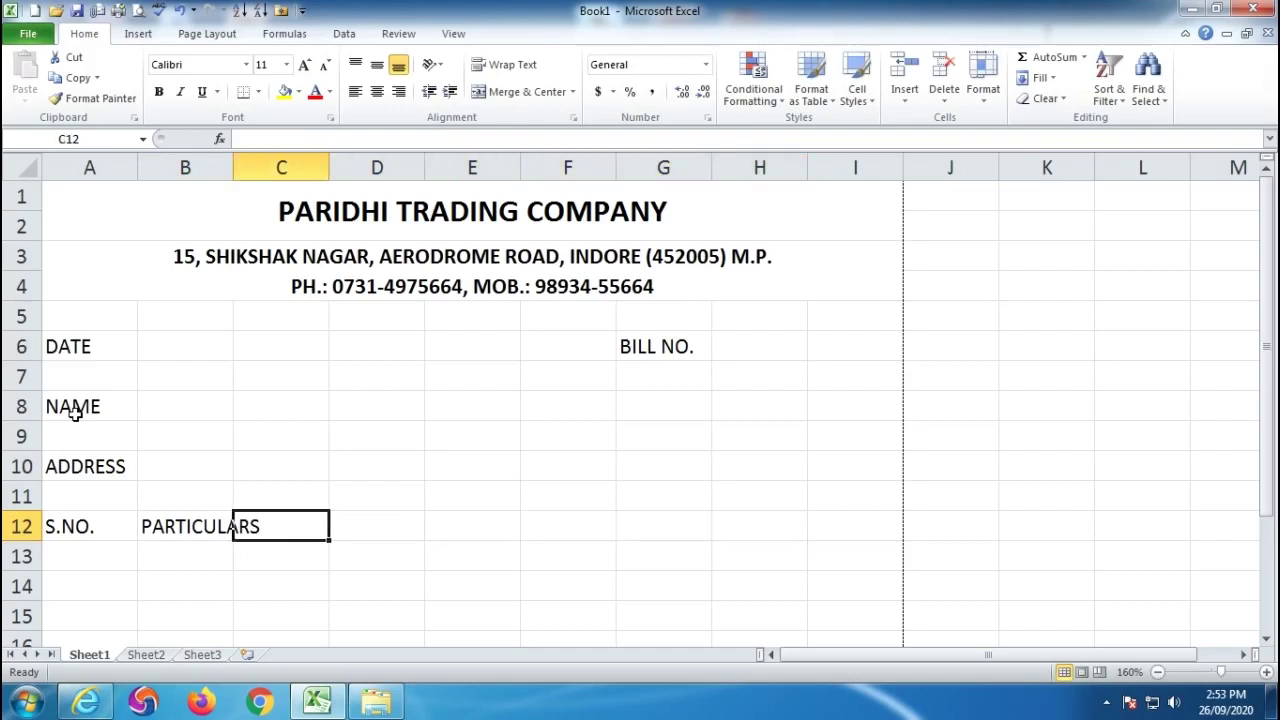
type("NAME ")
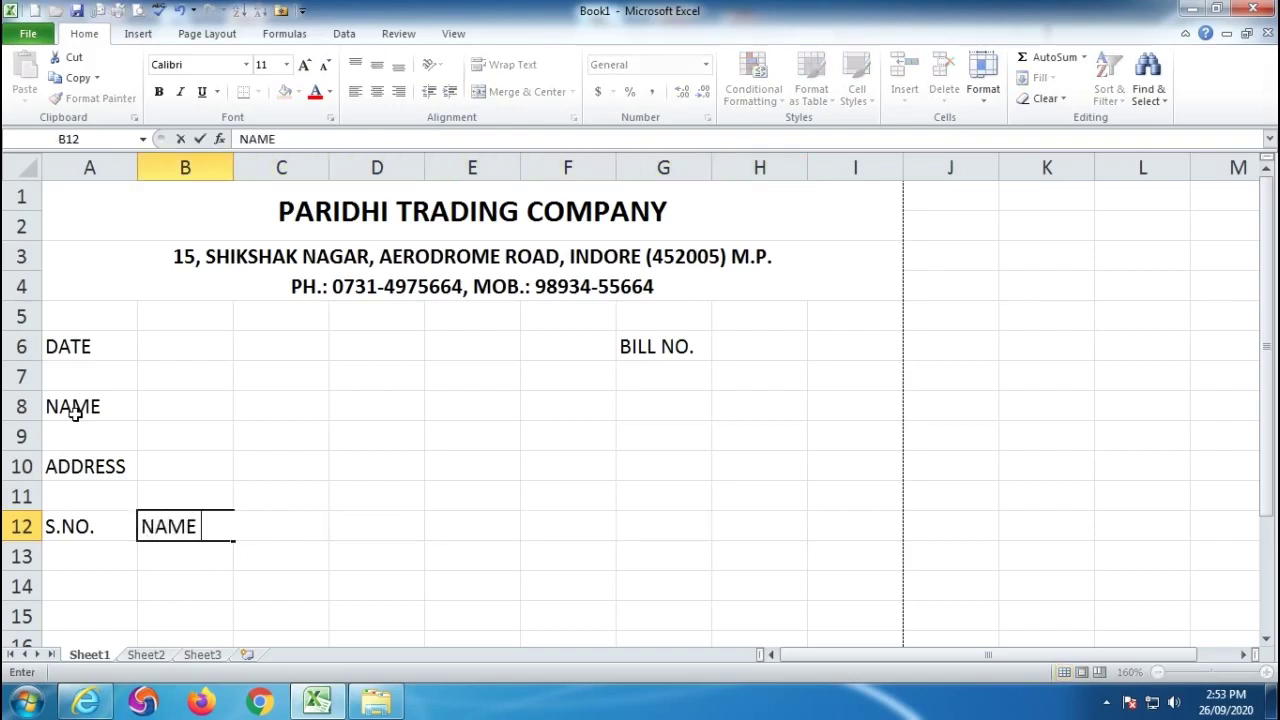
type("OF ITEMS")
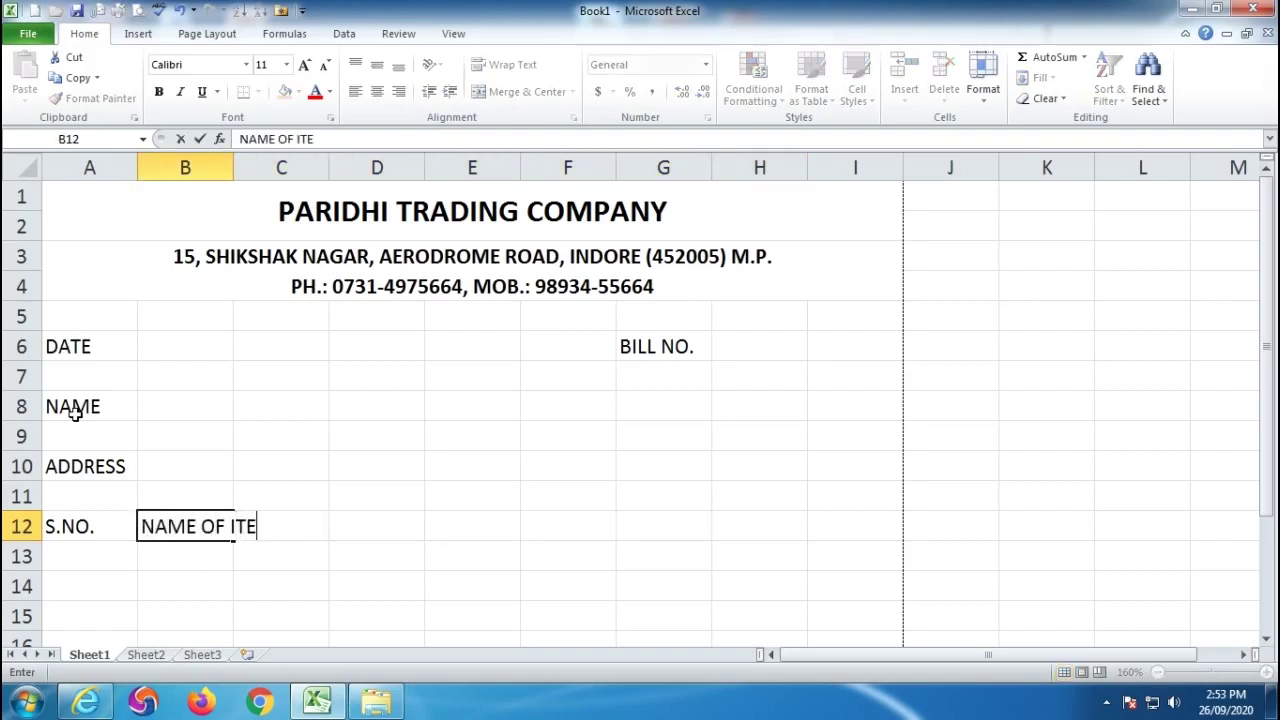
key("Tab")
key("Tab")
key("Tab")
key("Tab")
key("Tab")
type("QUANLITY")
key("Tab")
type("RATE")
key("Tab")
type("AMOUNT")
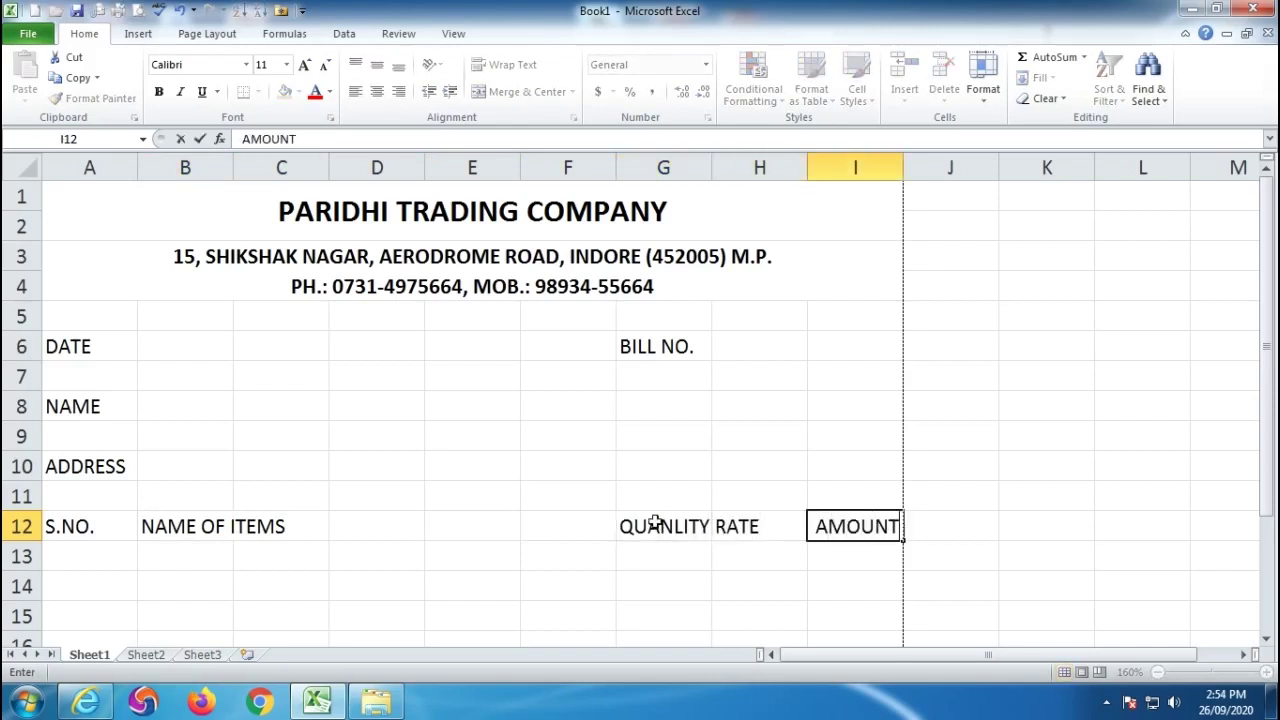
key("Return")
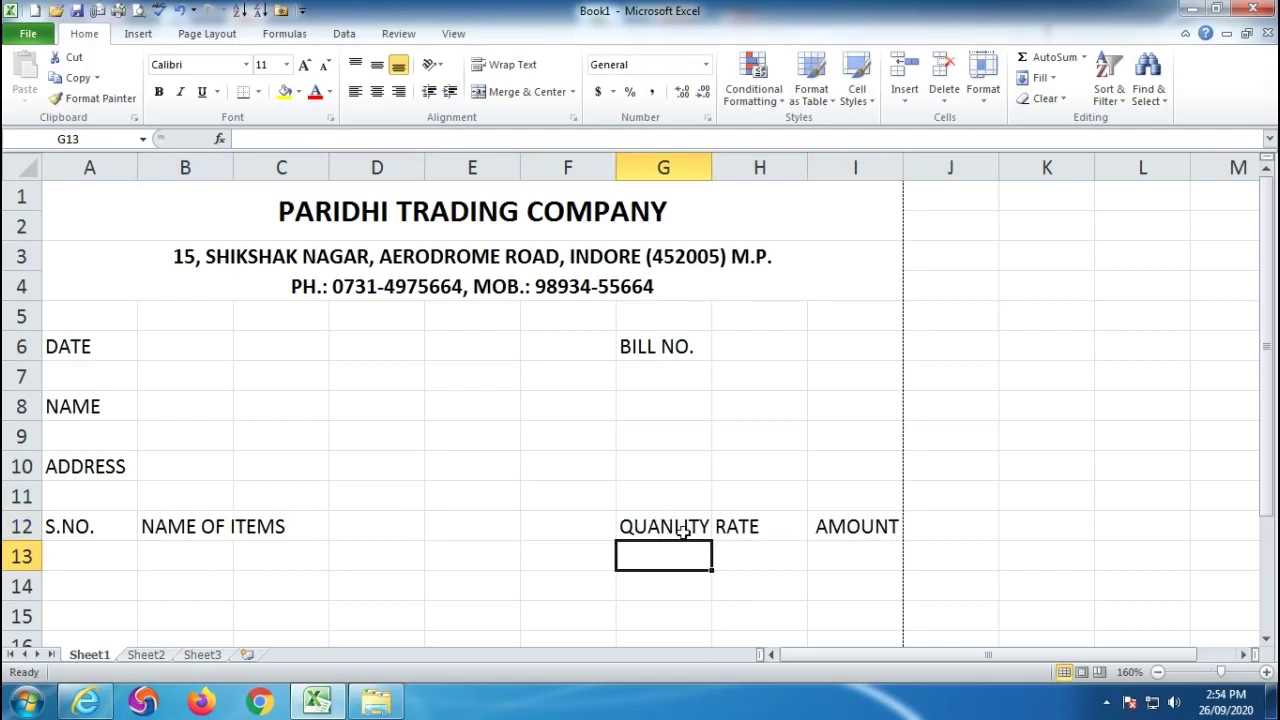
left_click_drag(716, 163, 720, 163)
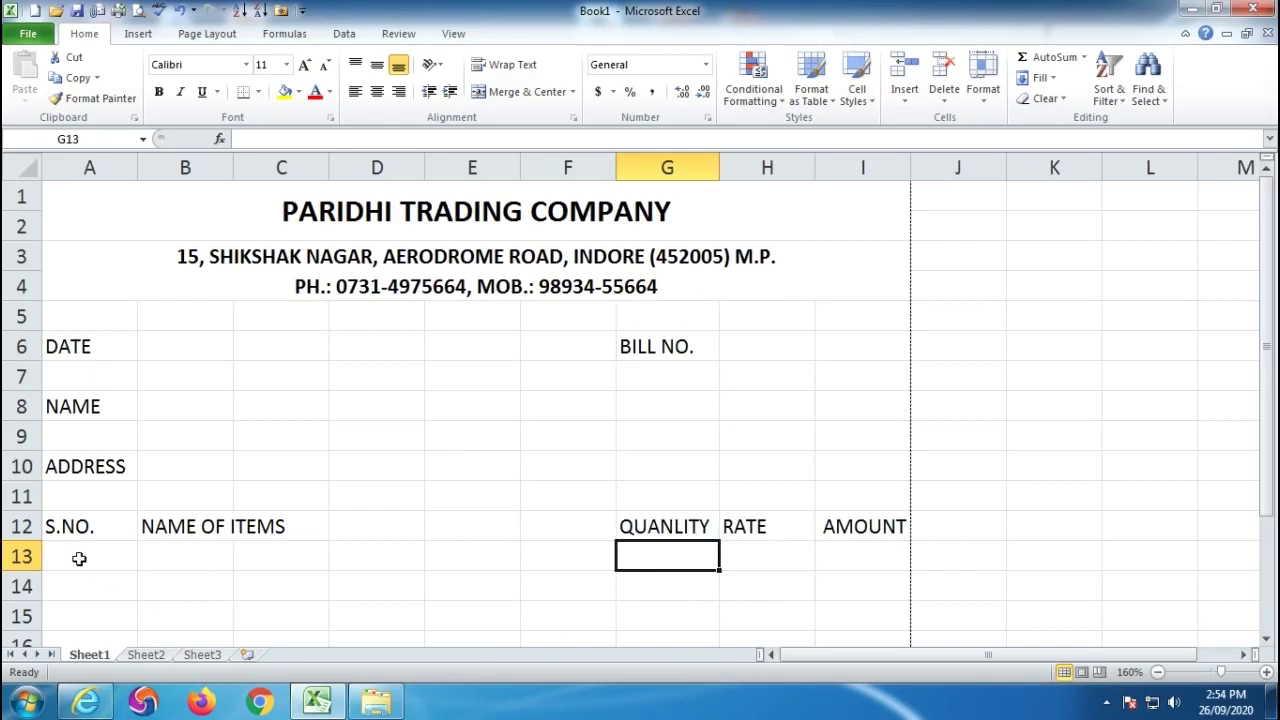
Number A13:A37 from 1 to 25 with the fill handle and centre them.
left_click(79, 558)
scroll(80, 557, "down", 2)
type("1")
key("Return")
type("2")
key("Return")
left_click_drag(112, 374, 140, 389)
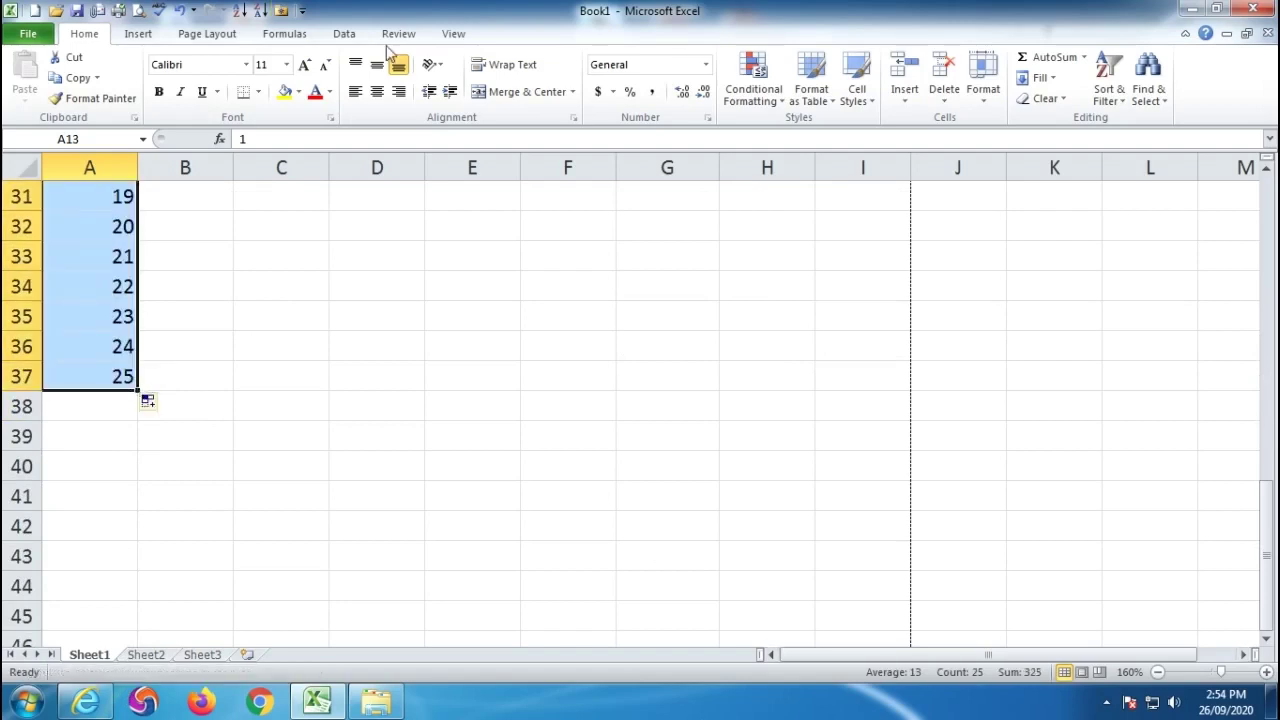
left_click(376, 93)
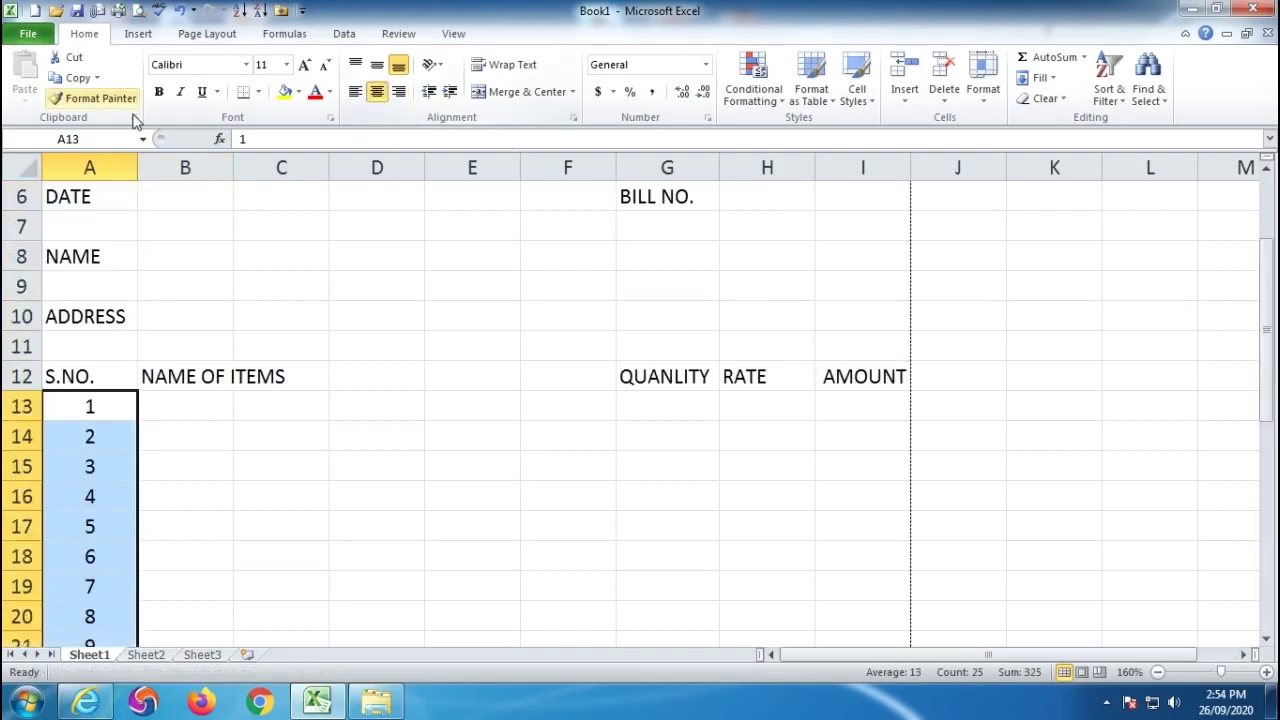
left_click(456, 525)
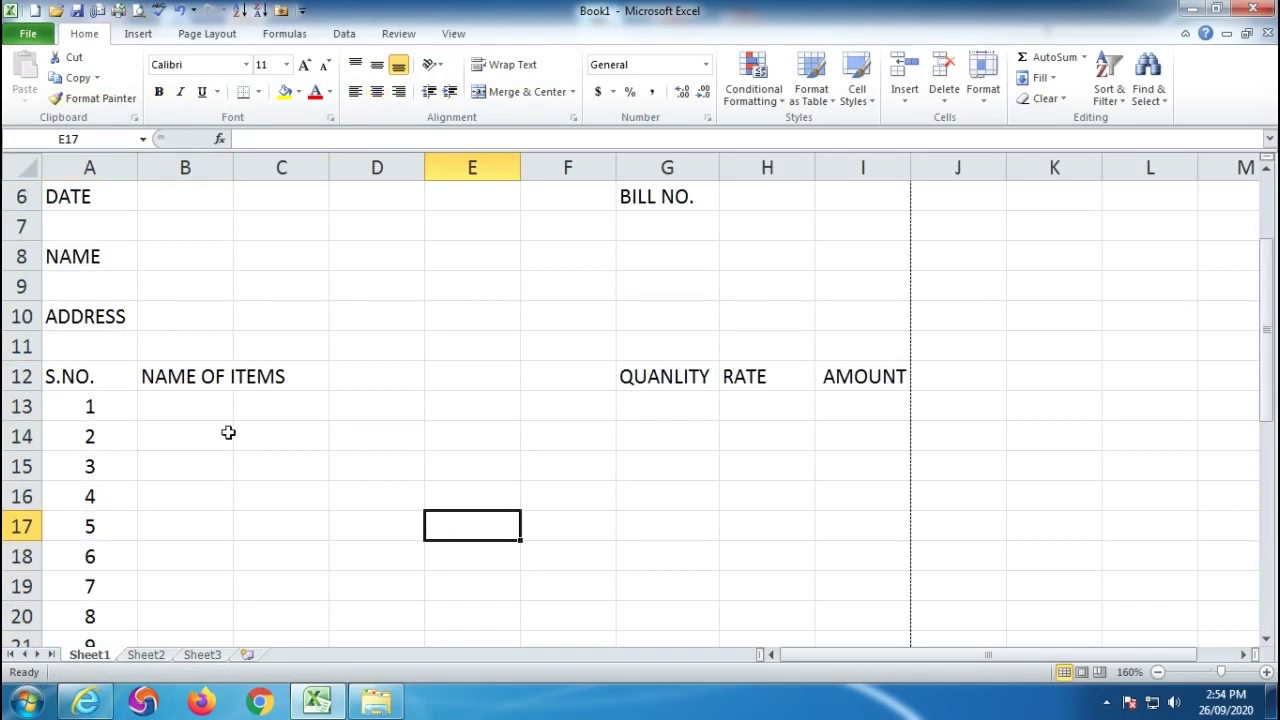
left_click_drag(162, 376, 578, 380)
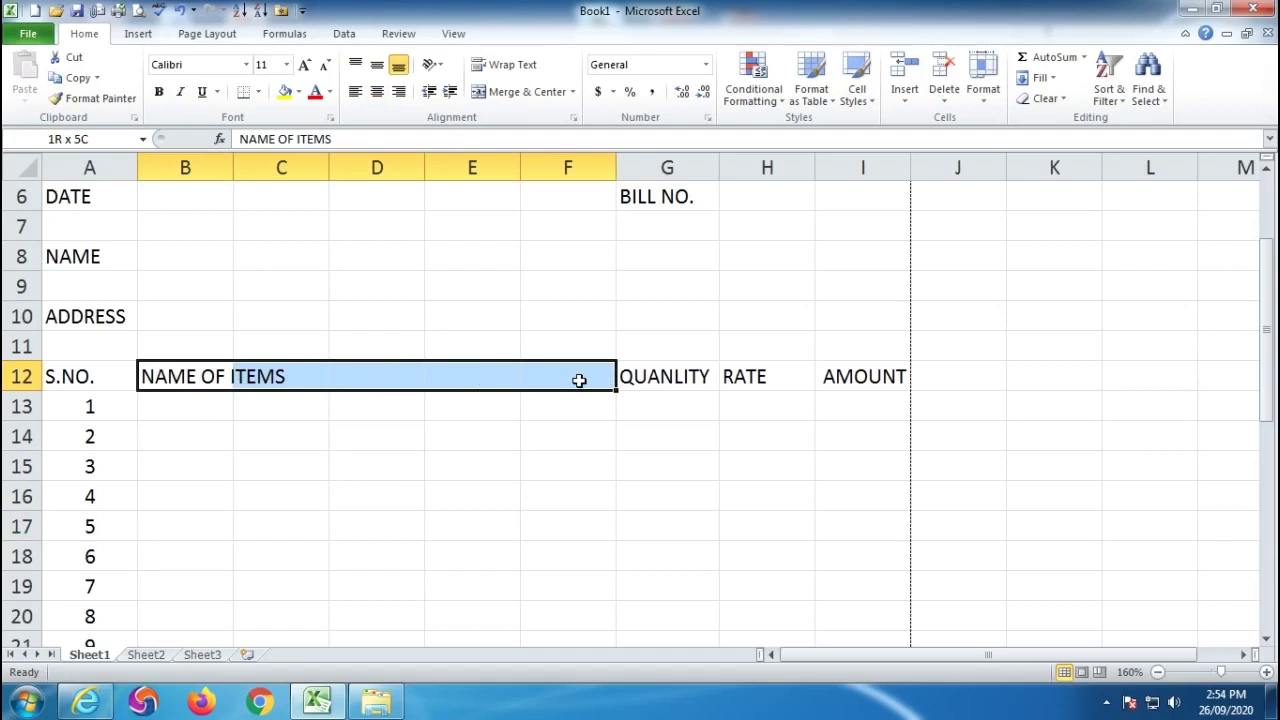
Apply Merge Across to B12:F38, giving each row one wide B–F item cell.
left_click_drag(578, 383, 592, 449)
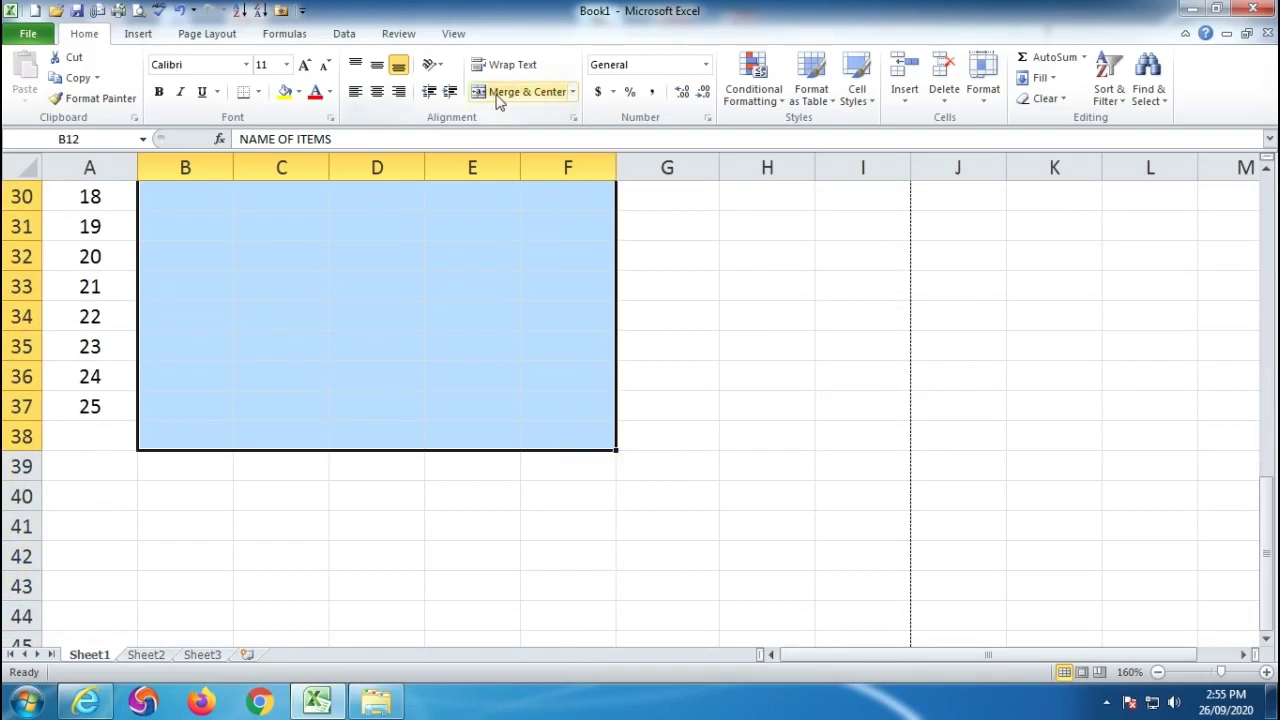
left_click(573, 92)
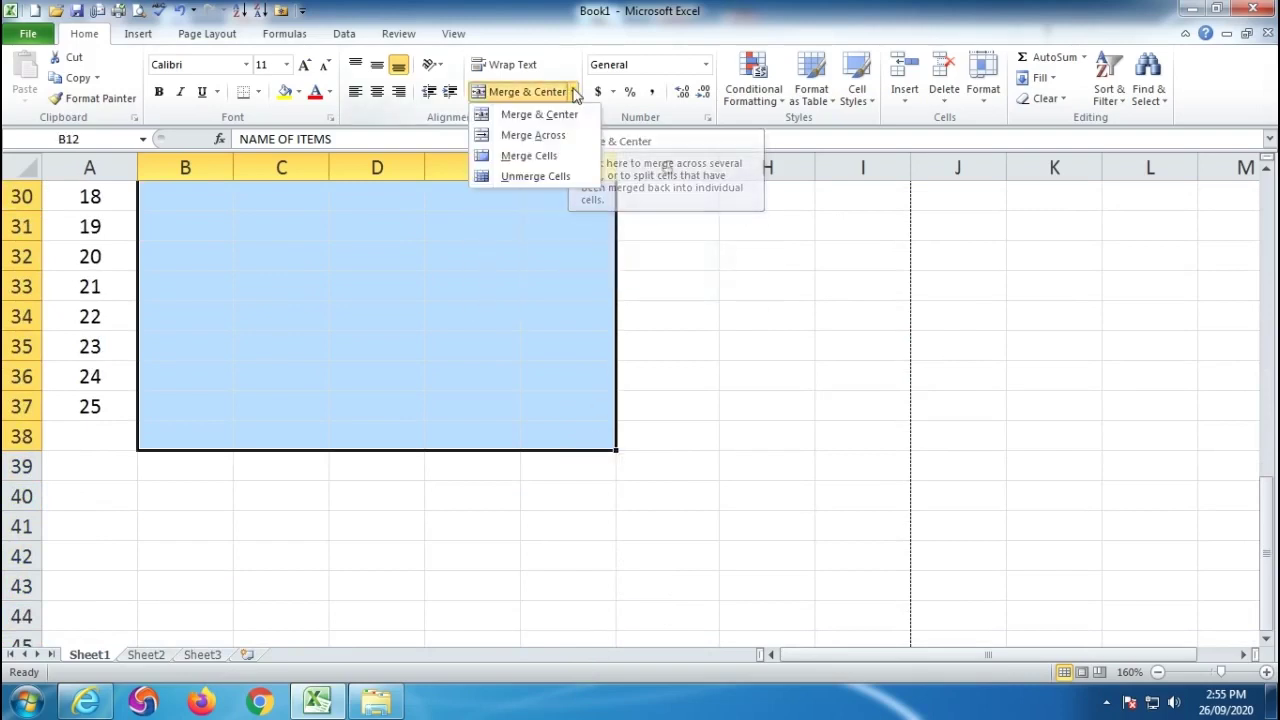
left_click(557, 140)
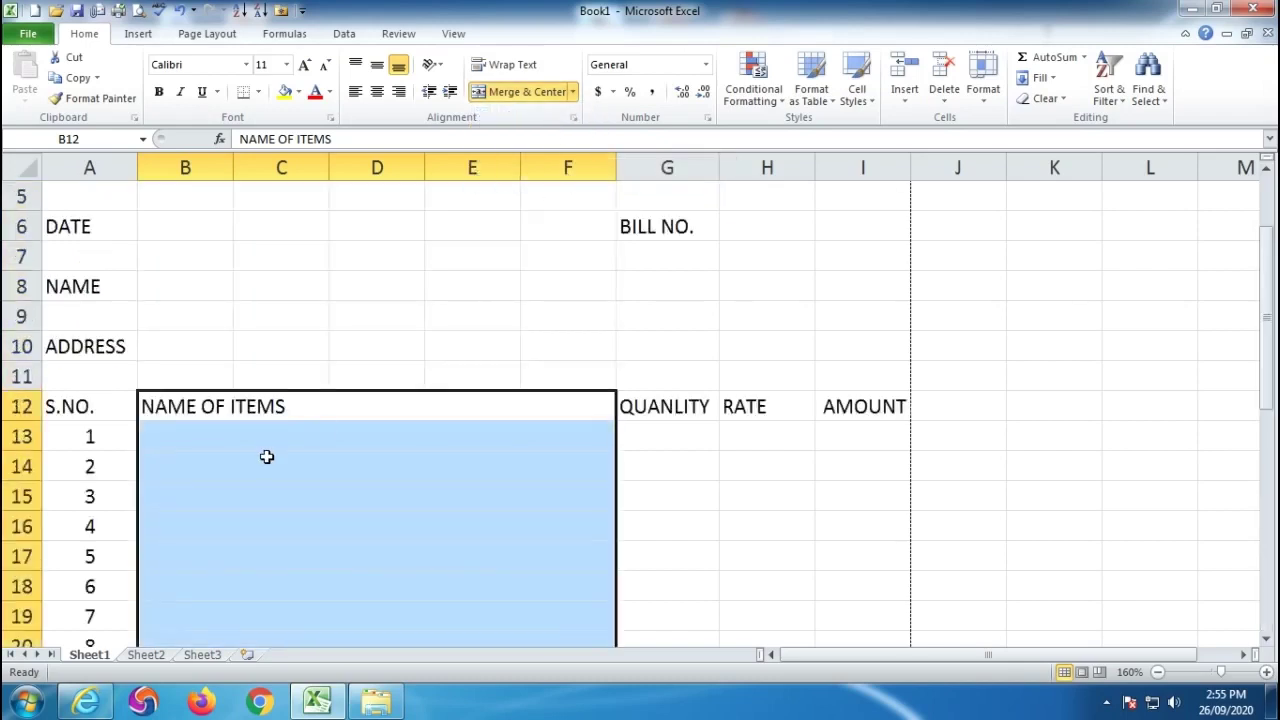
left_click(264, 456)
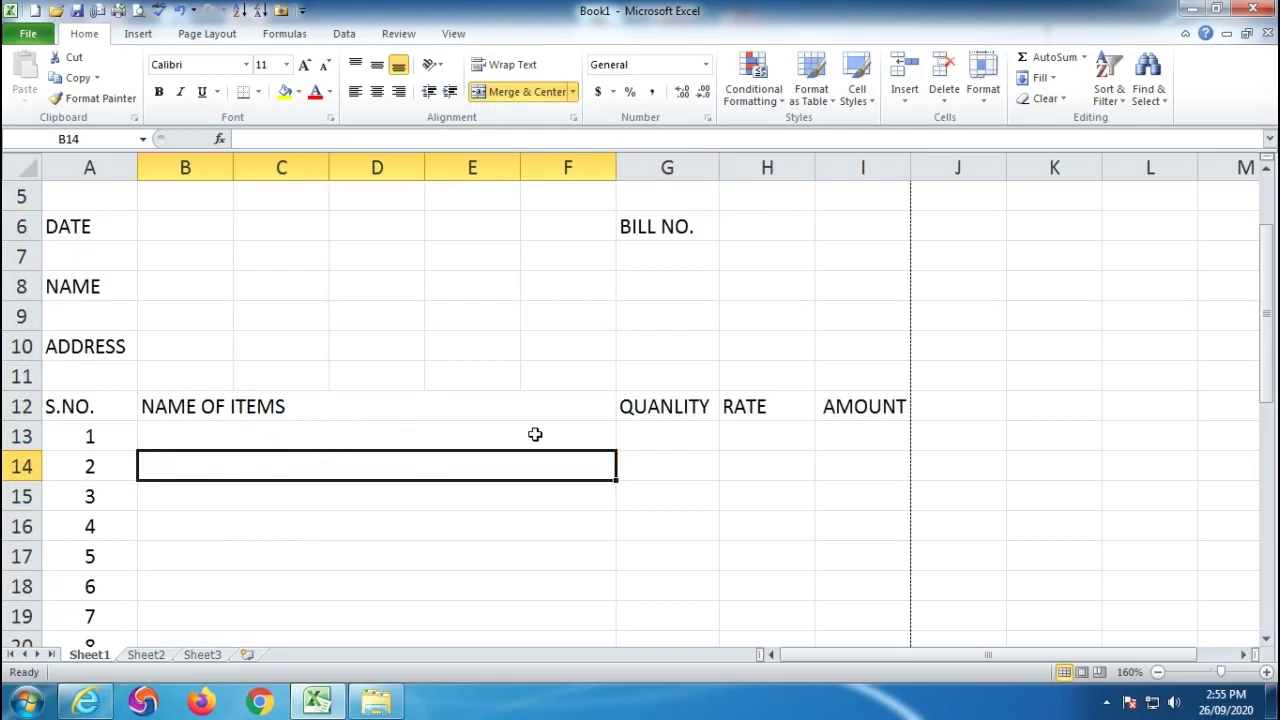
key("Down")
key("Down")
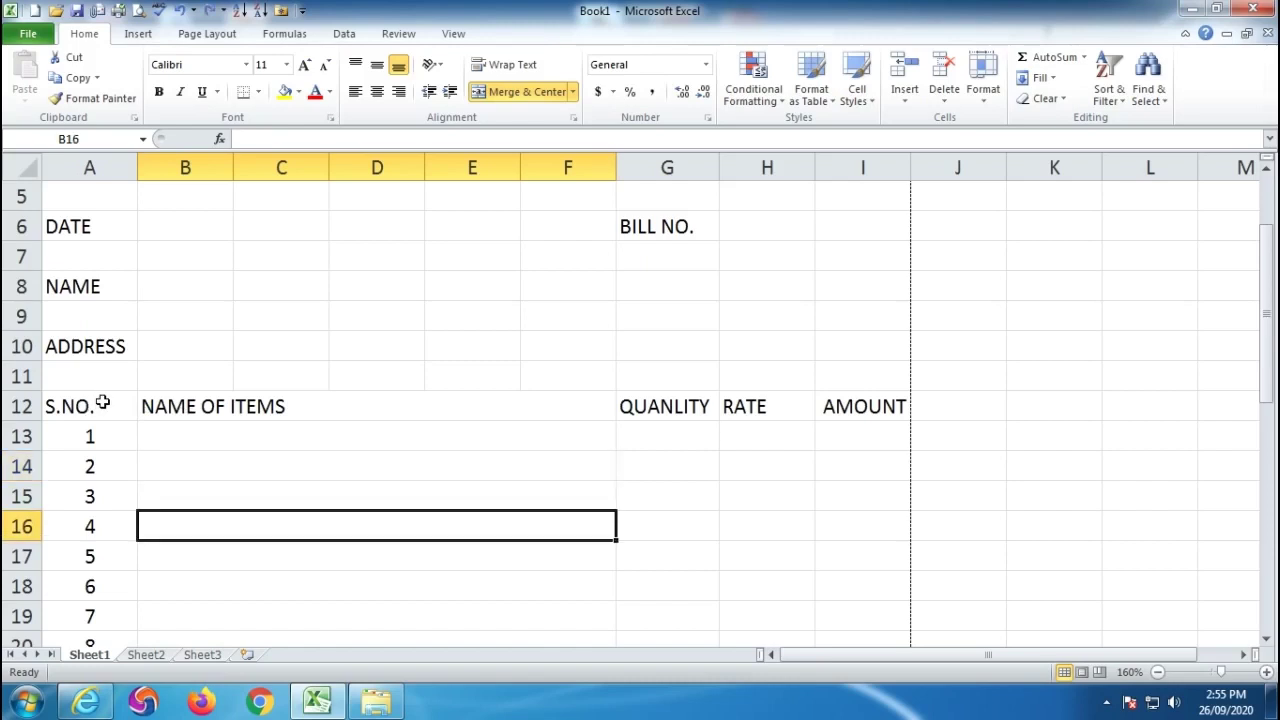
Centre the A12:I12 headings and merge B6:C6 beside DATE.
left_click_drag(102, 403, 862, 403)
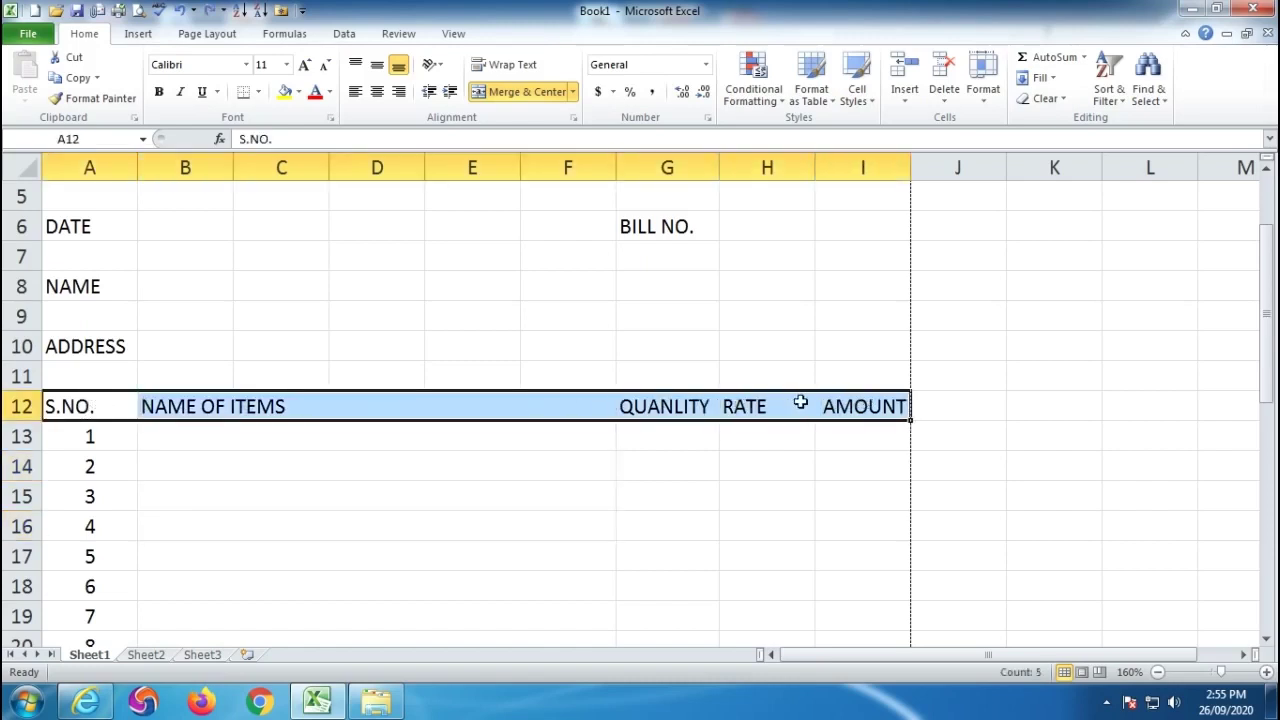
left_click(377, 91)
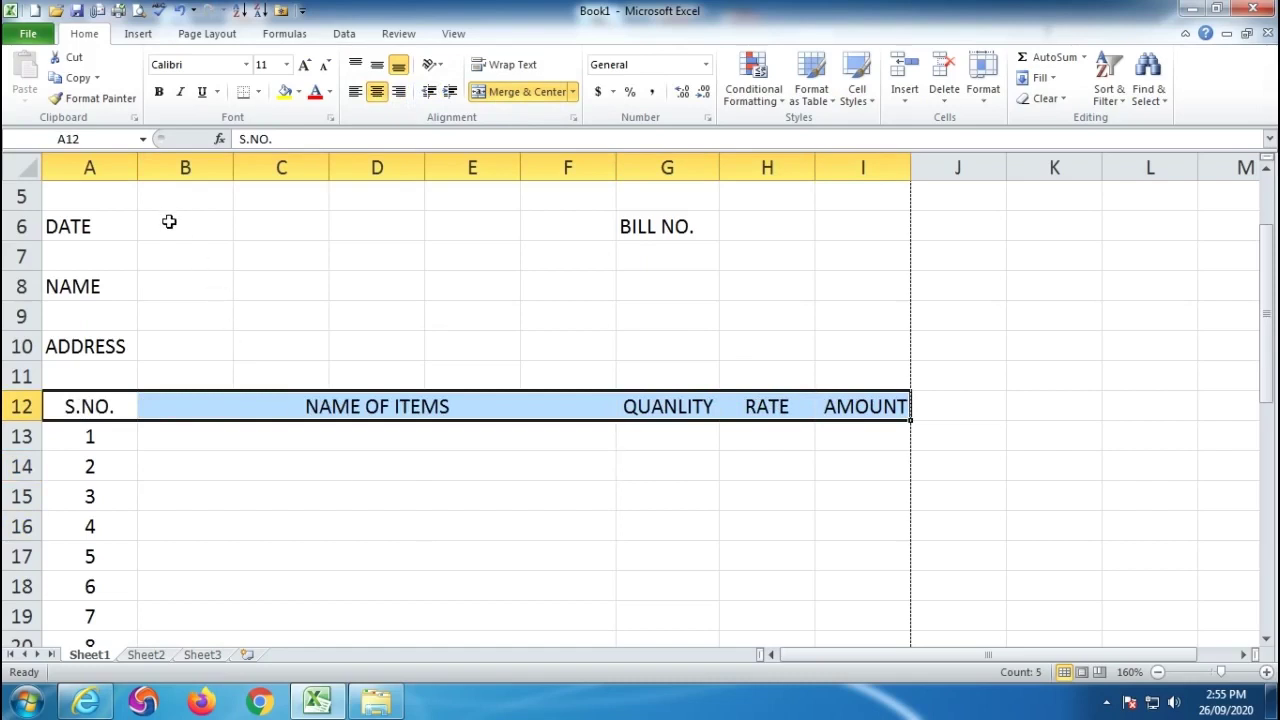
scroll(300, 330, "up", 1)
left_click_drag(176, 316, 296, 307)
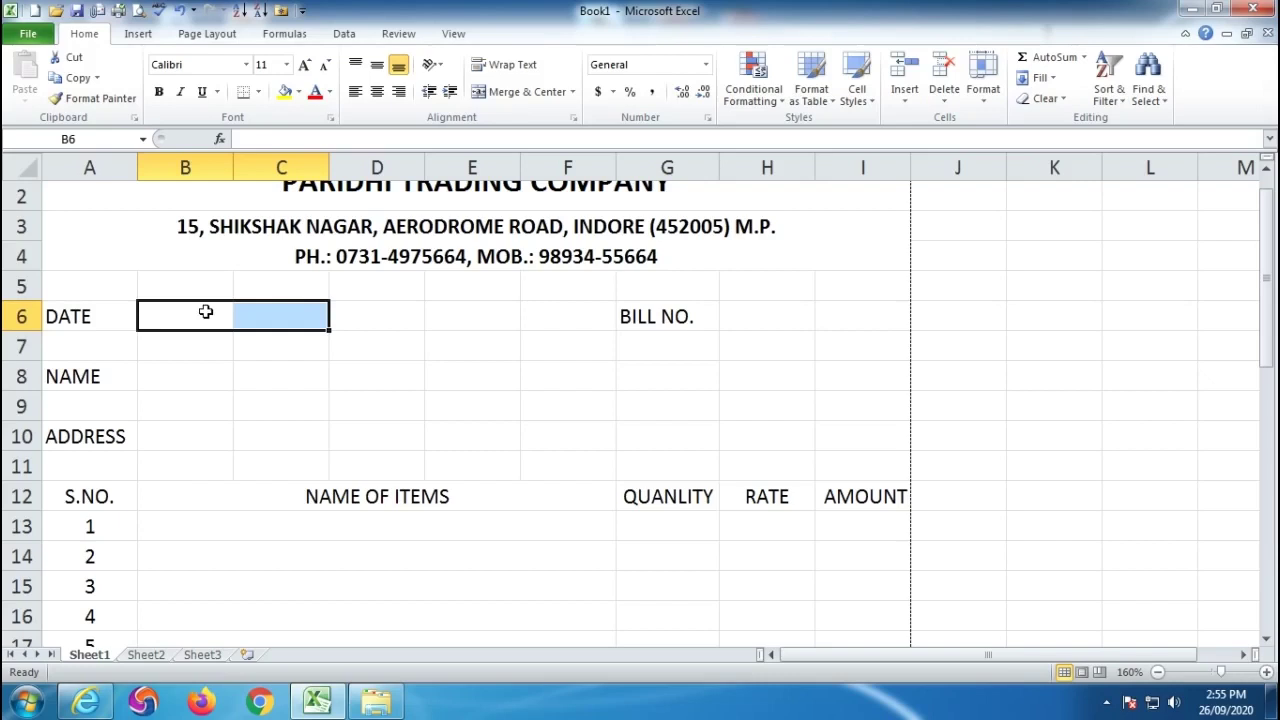
left_click_drag(174, 314, 280, 312)
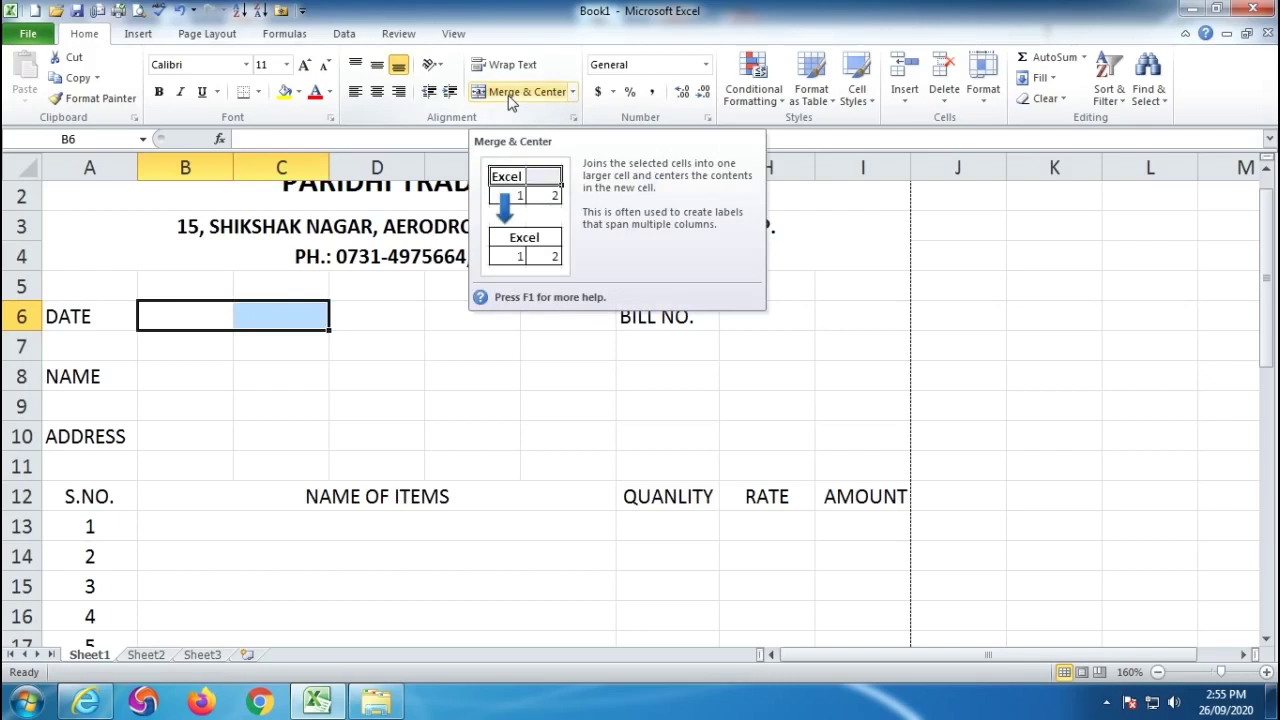
left_click(572, 92)
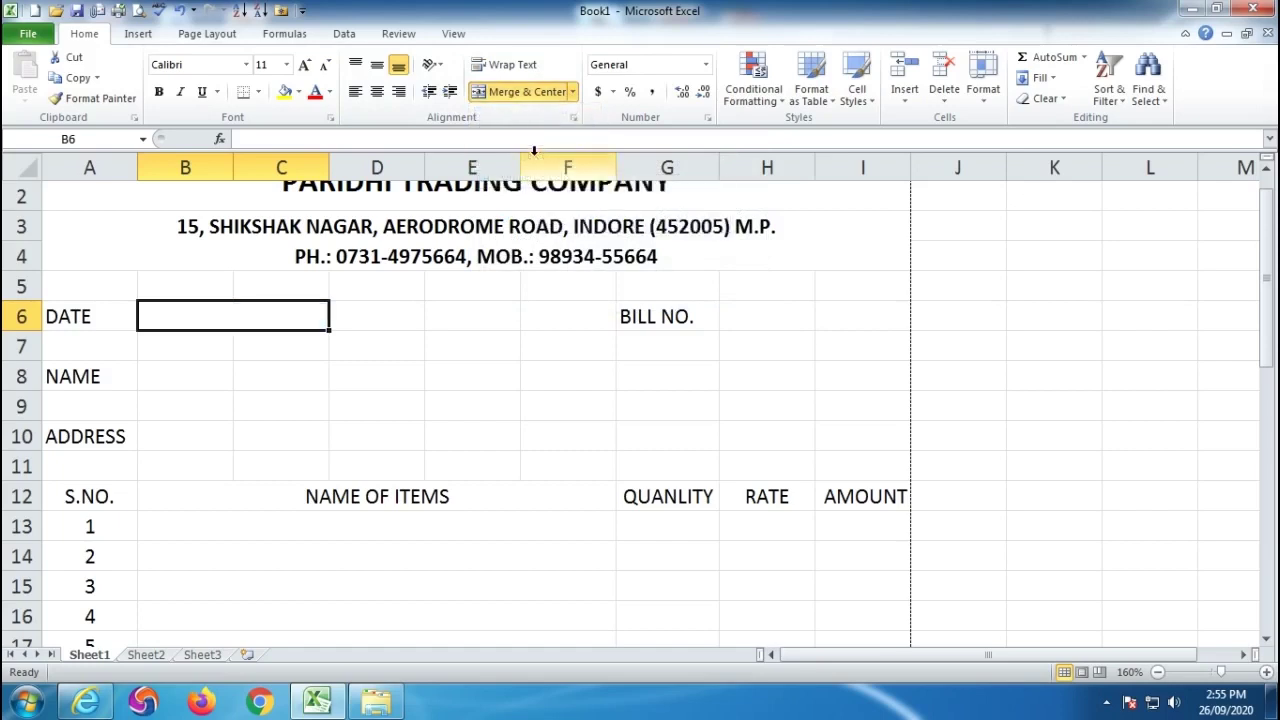
Merge the entry cells H6:I6 (BILL NO.), B8:I8 (NAME) and B10:I10 (ADDRESS).
left_click_drag(745, 310, 889, 315)
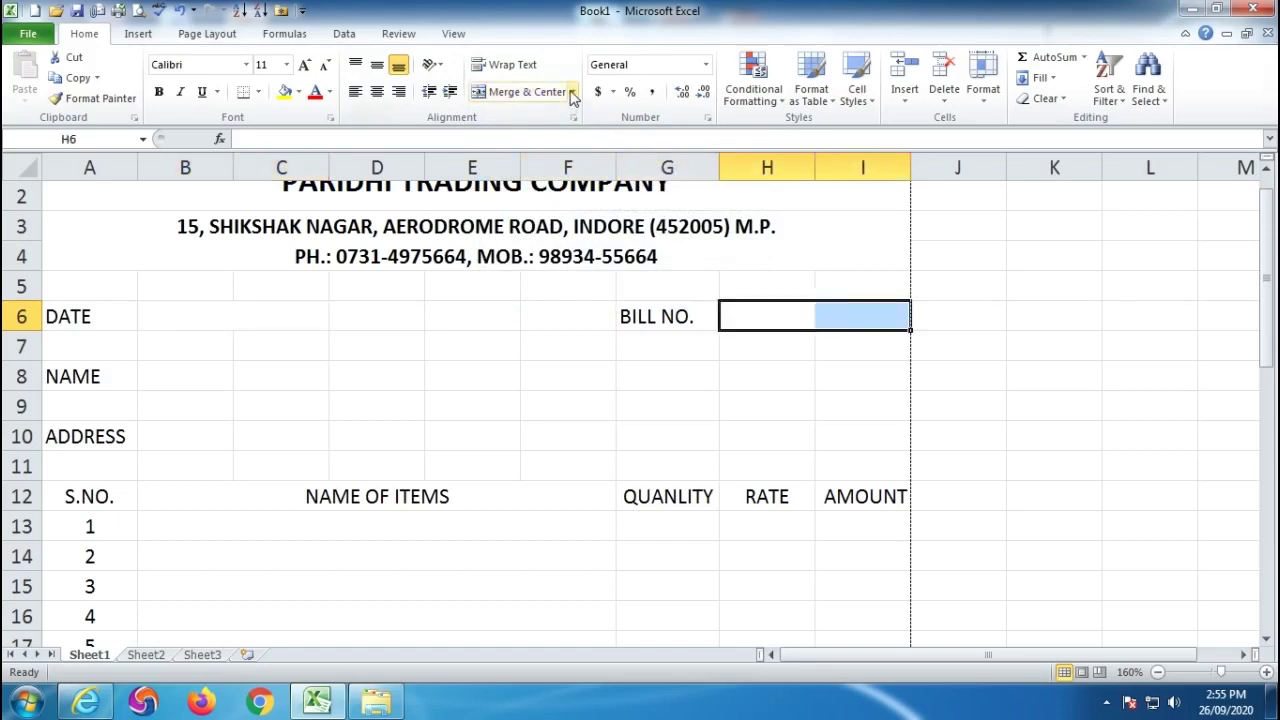
left_click(573, 91)
left_click(530, 156)
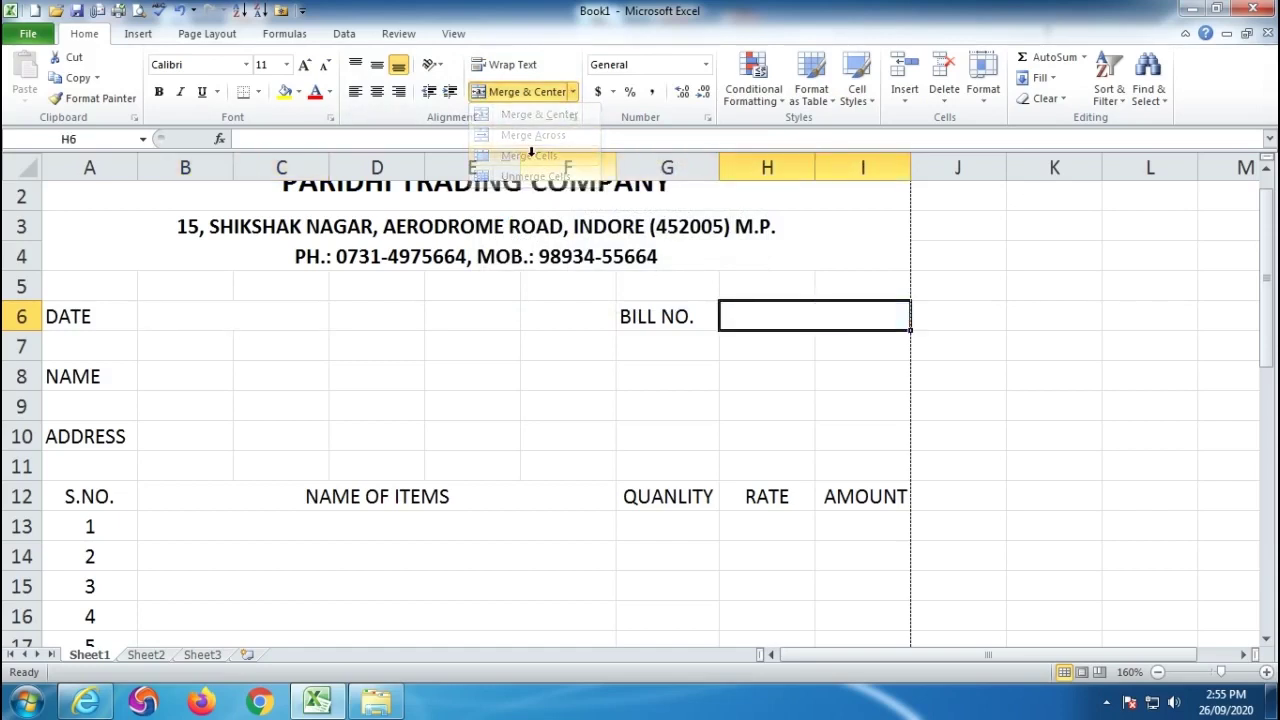
left_click_drag(166, 374, 810, 364)
left_click(573, 91)
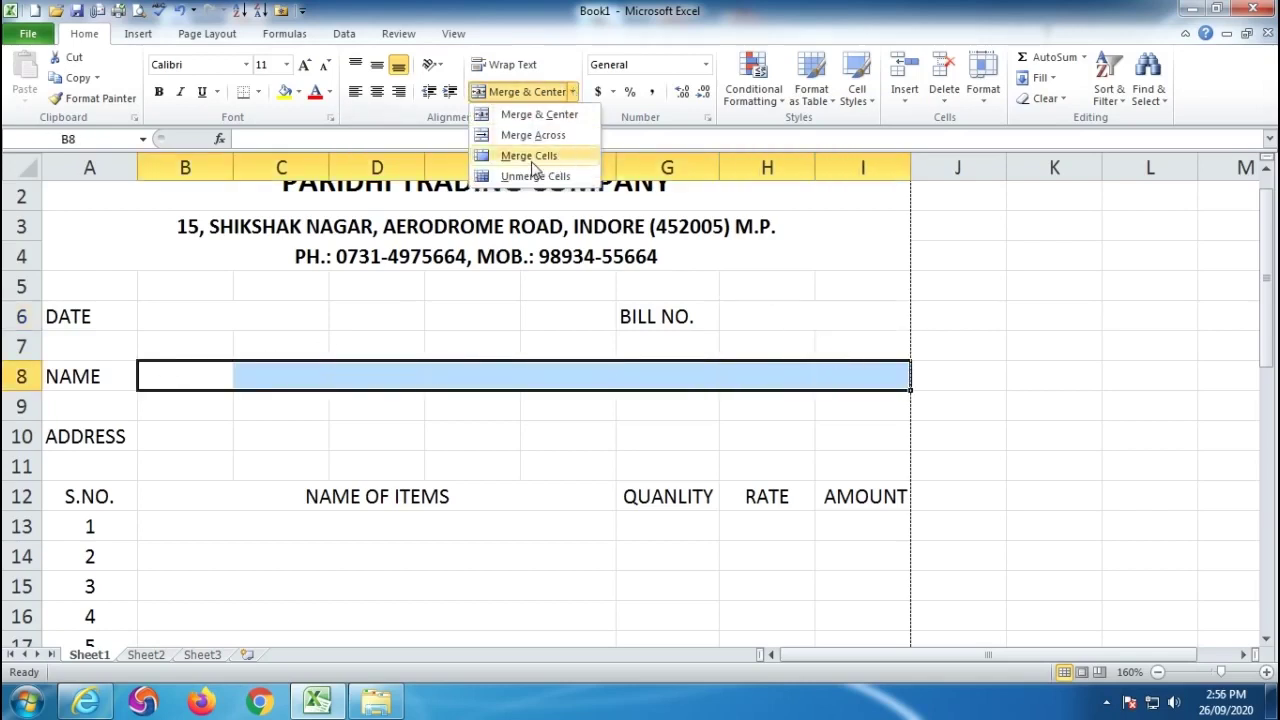
left_click(530, 156)
left_click_drag(208, 435, 850, 430)
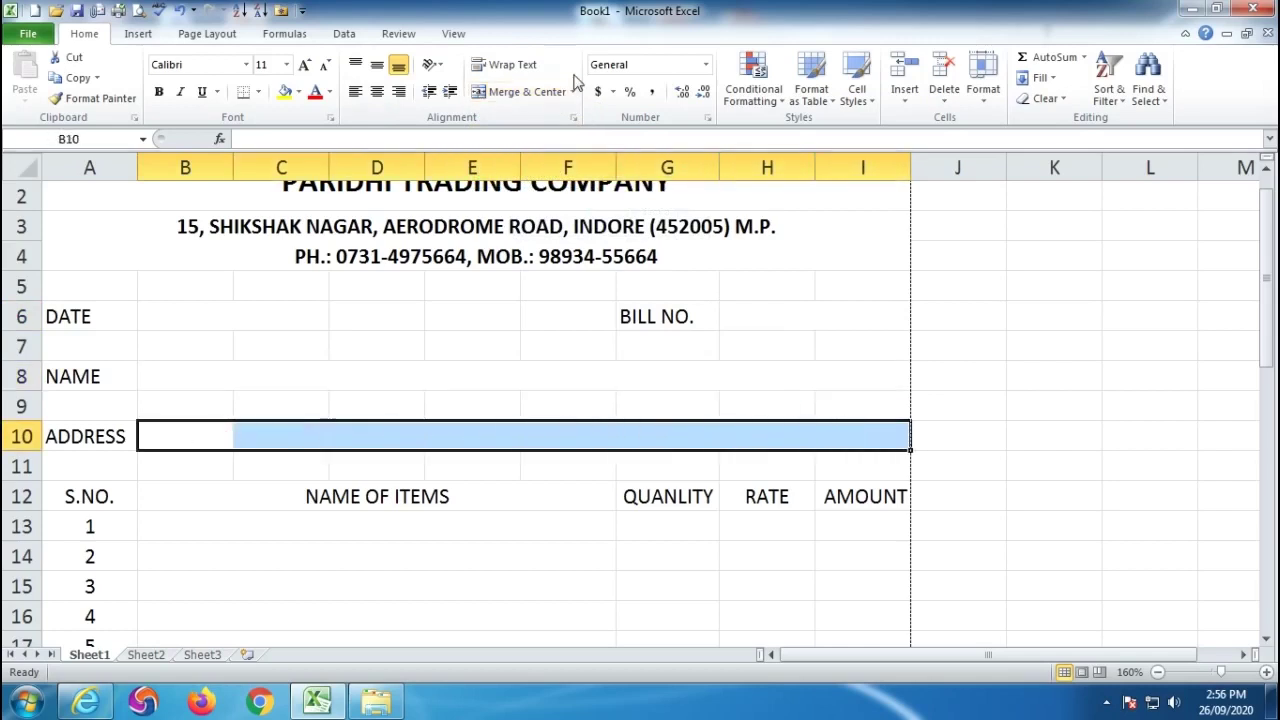
left_click(573, 91)
left_click(520, 156)
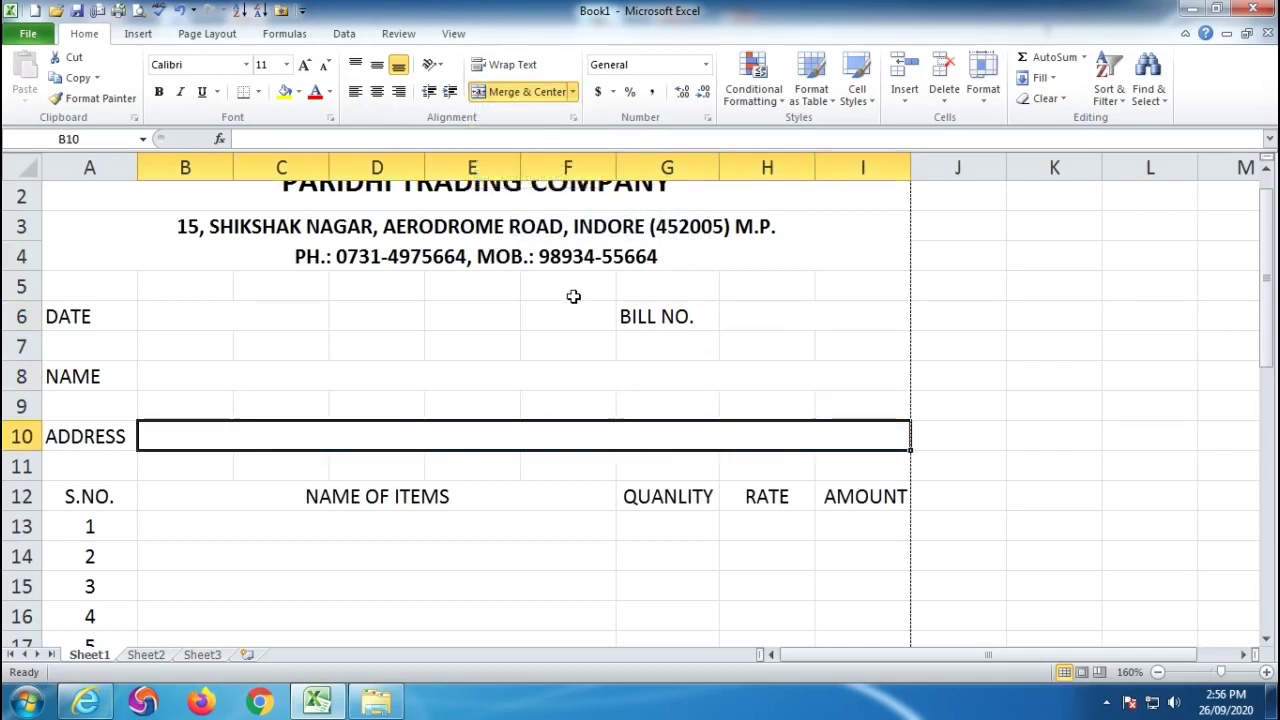
scroll(571, 297, "down", 9)
left_click(478, 469)
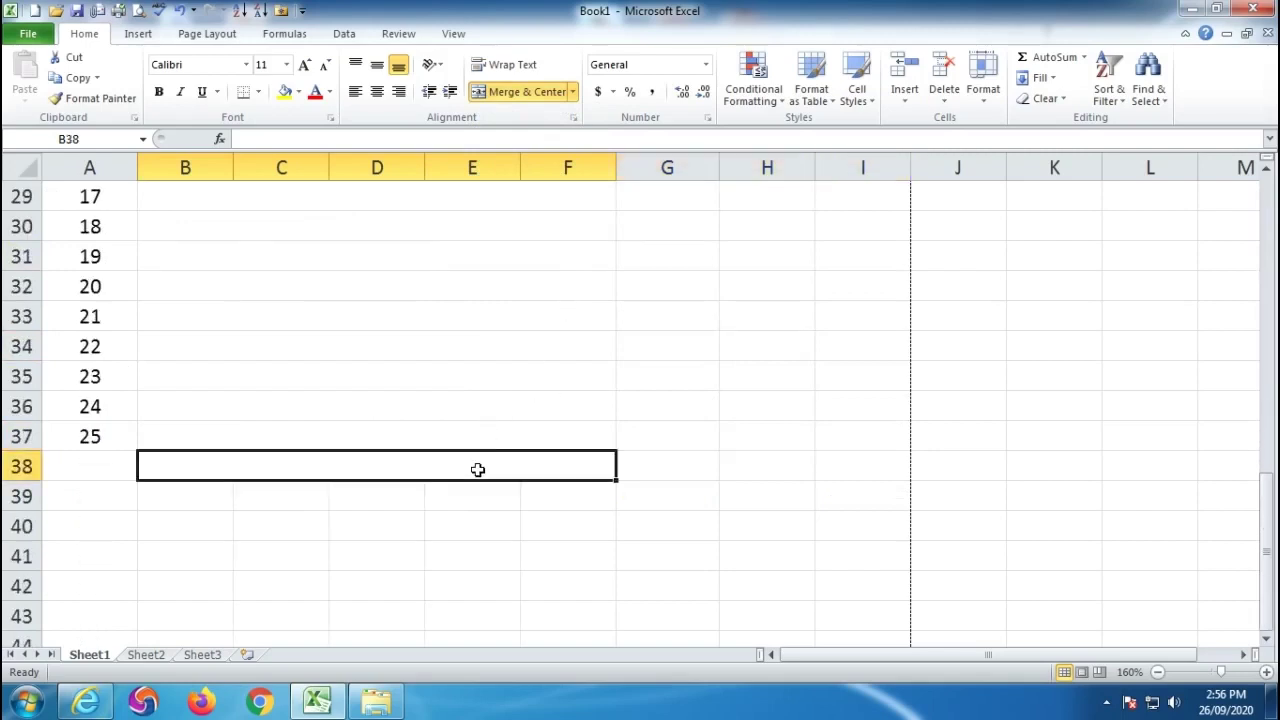
type("TOTAL")
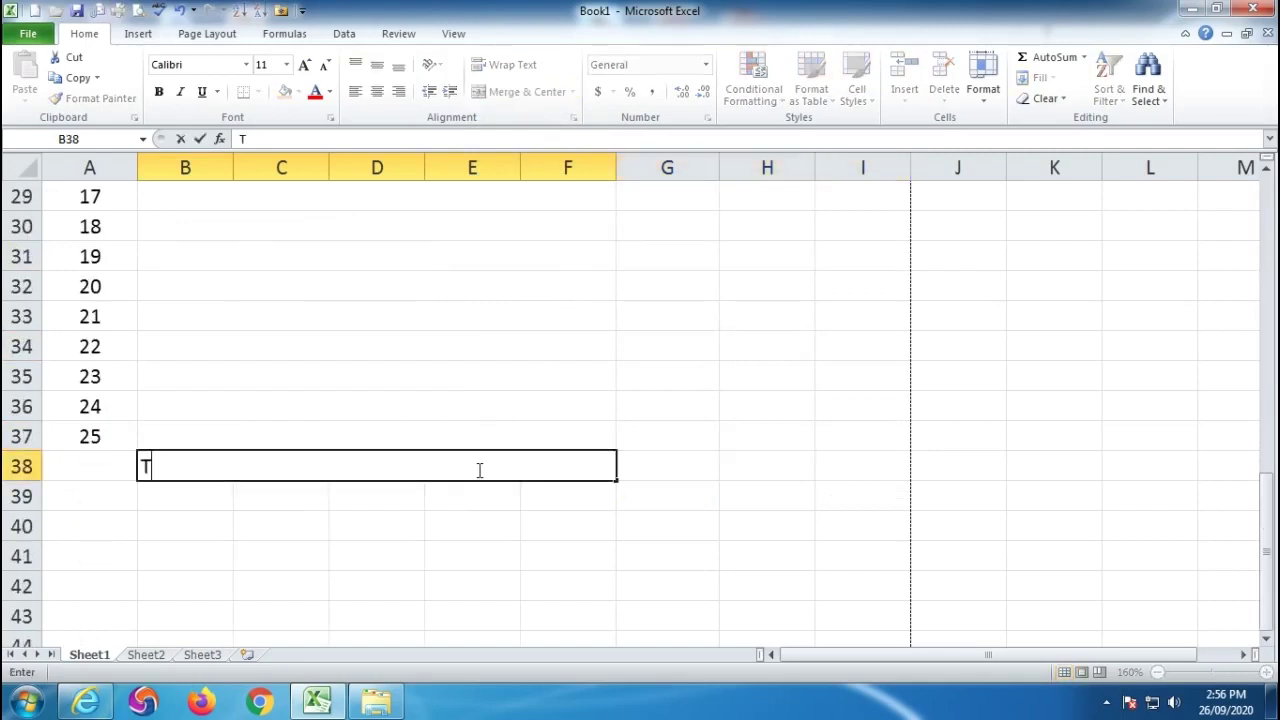
left_click(306, 532)
left_click(342, 477)
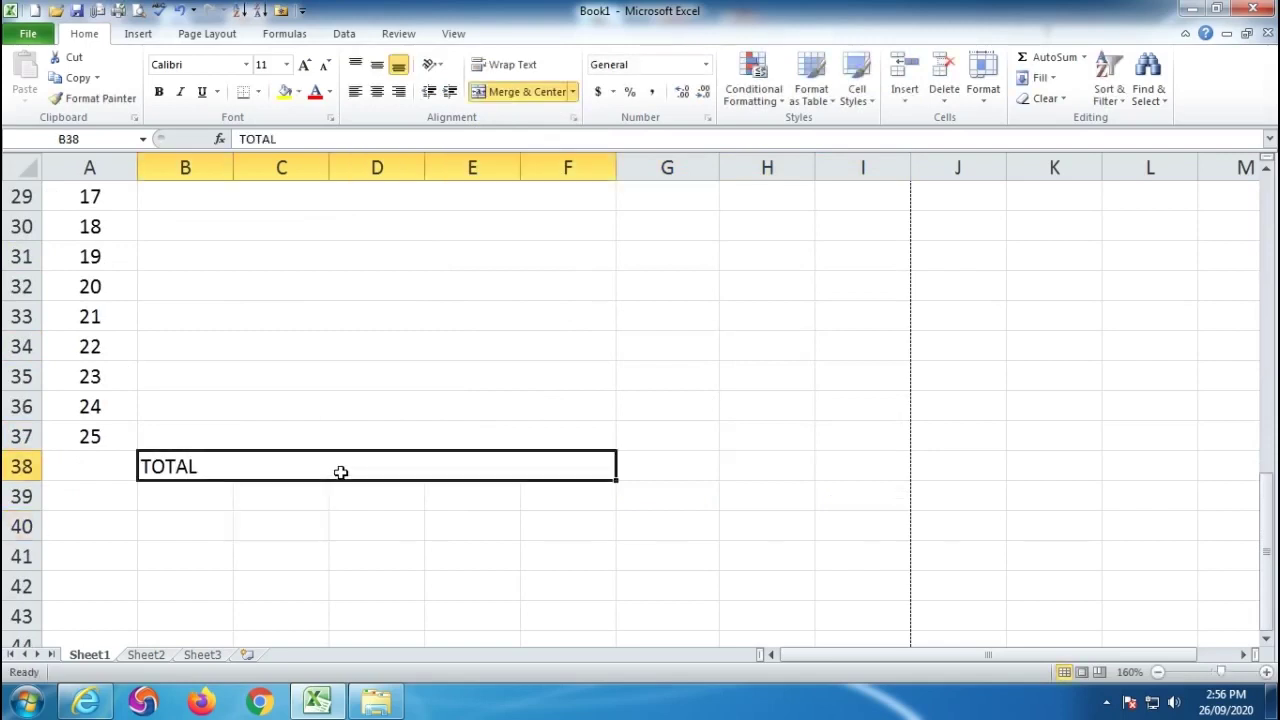
left_click(398, 91)
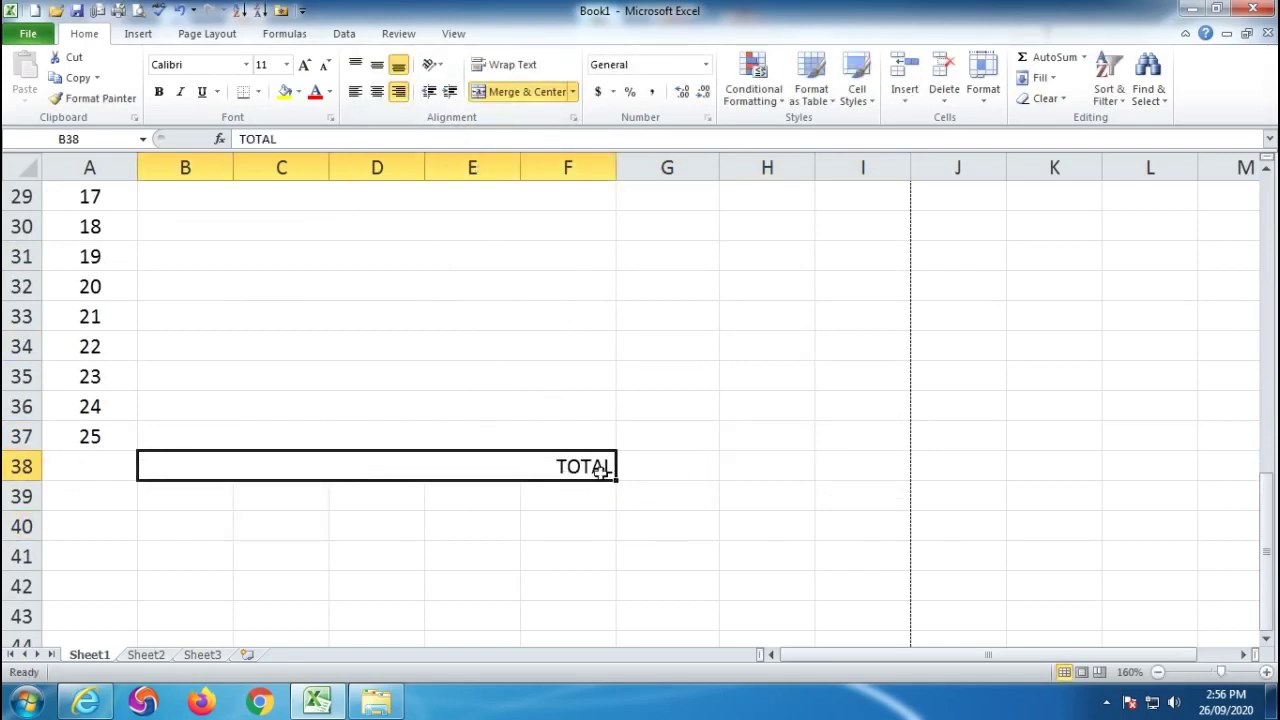
scroll(609, 474, "down", 4)
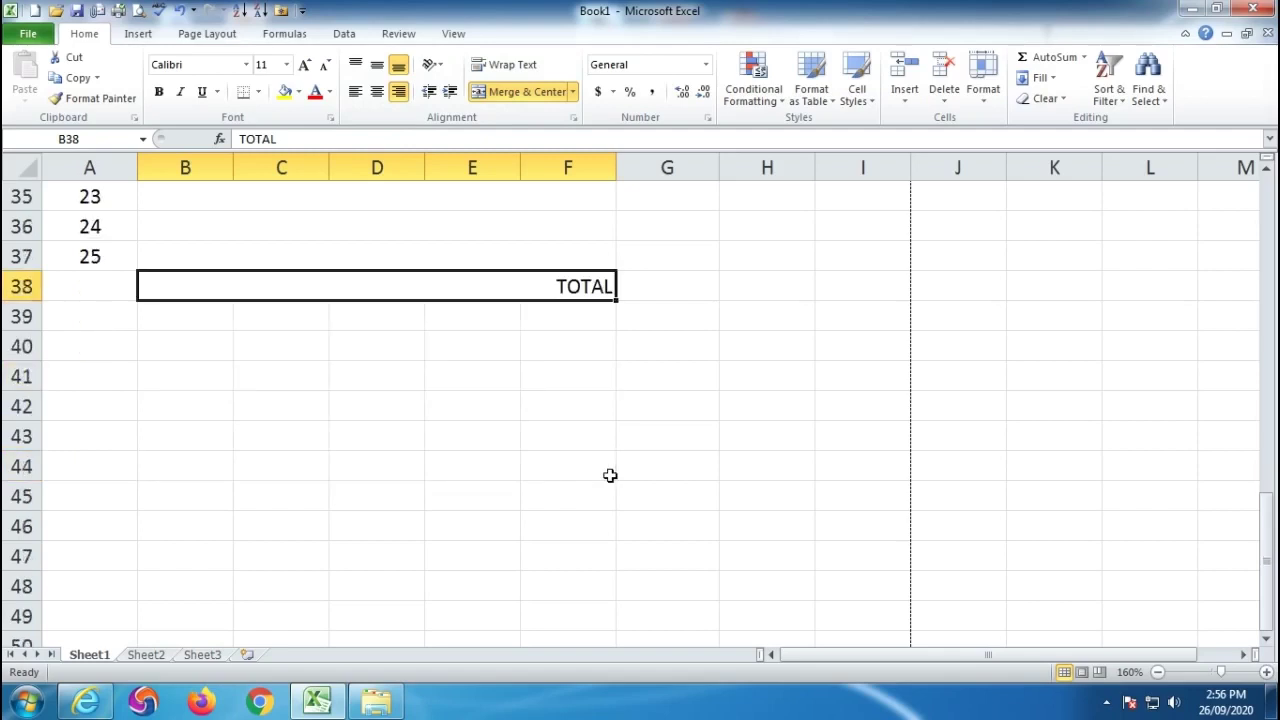
scroll(590, 370, "up", 1)
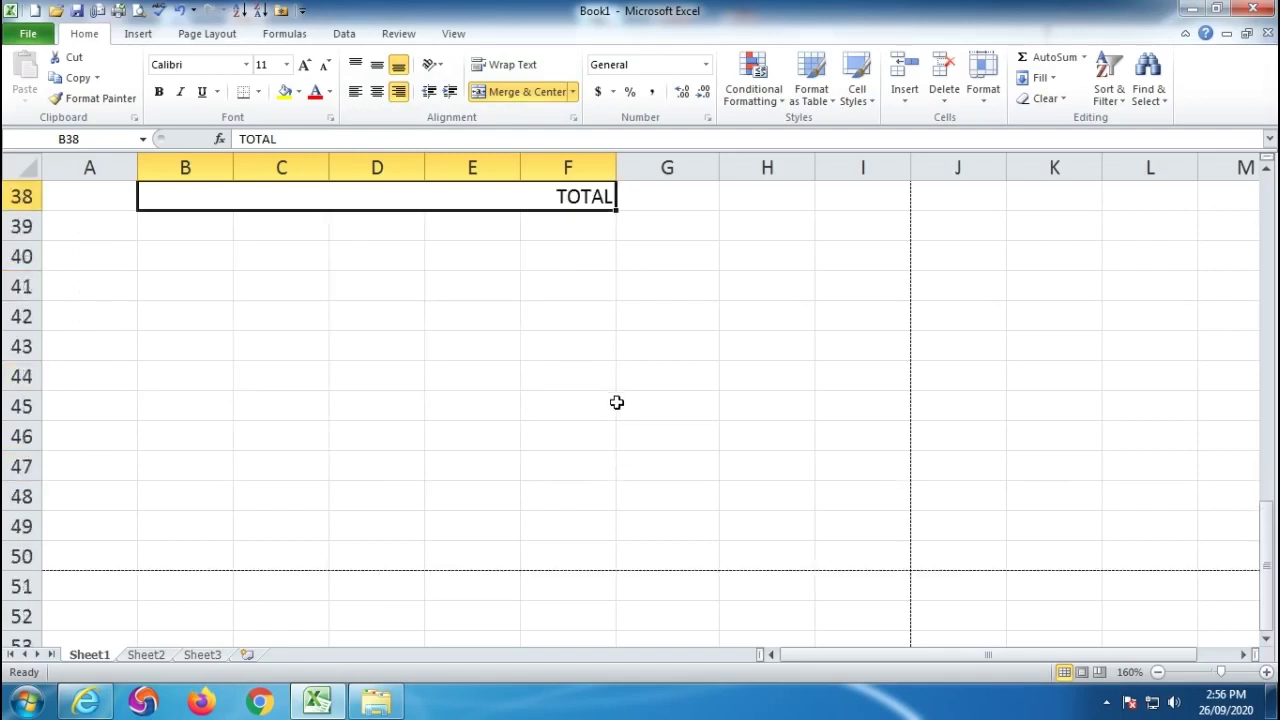
scroll(582, 454, "down", 1)
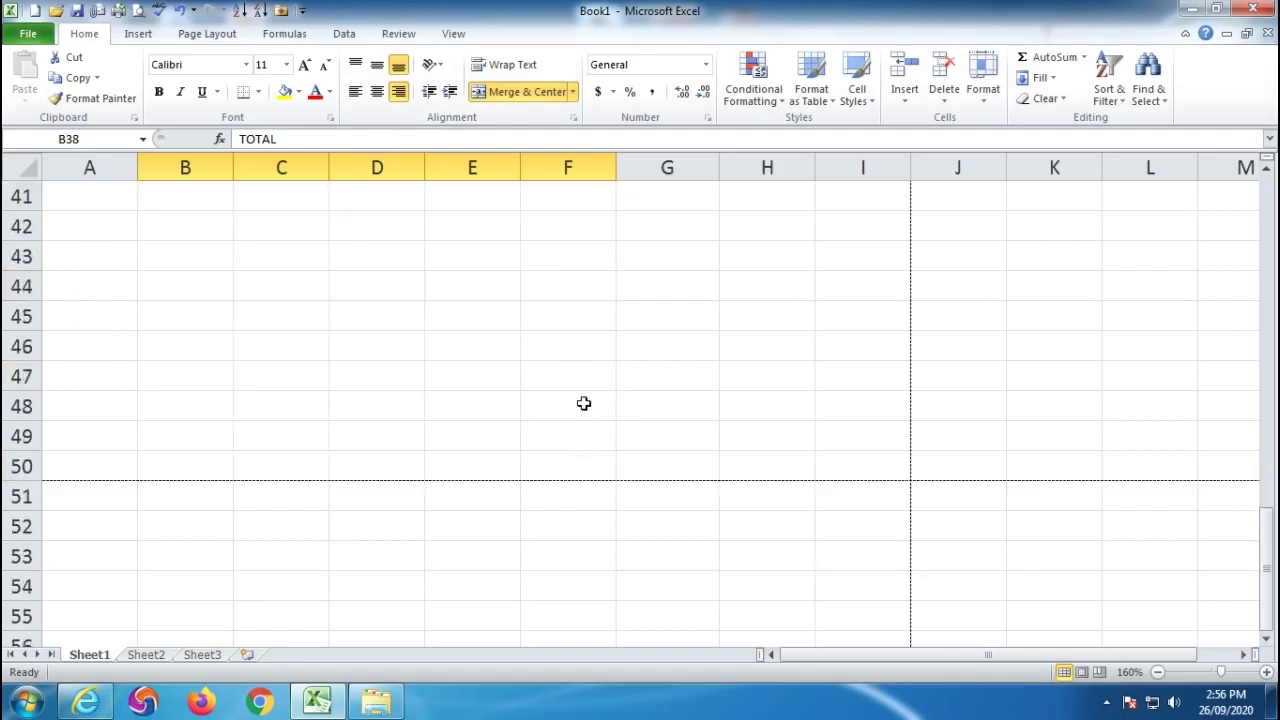
Merge F46:I50 into one box labelled SEAL & SIGN.
left_click_drag(553, 344, 840, 457)
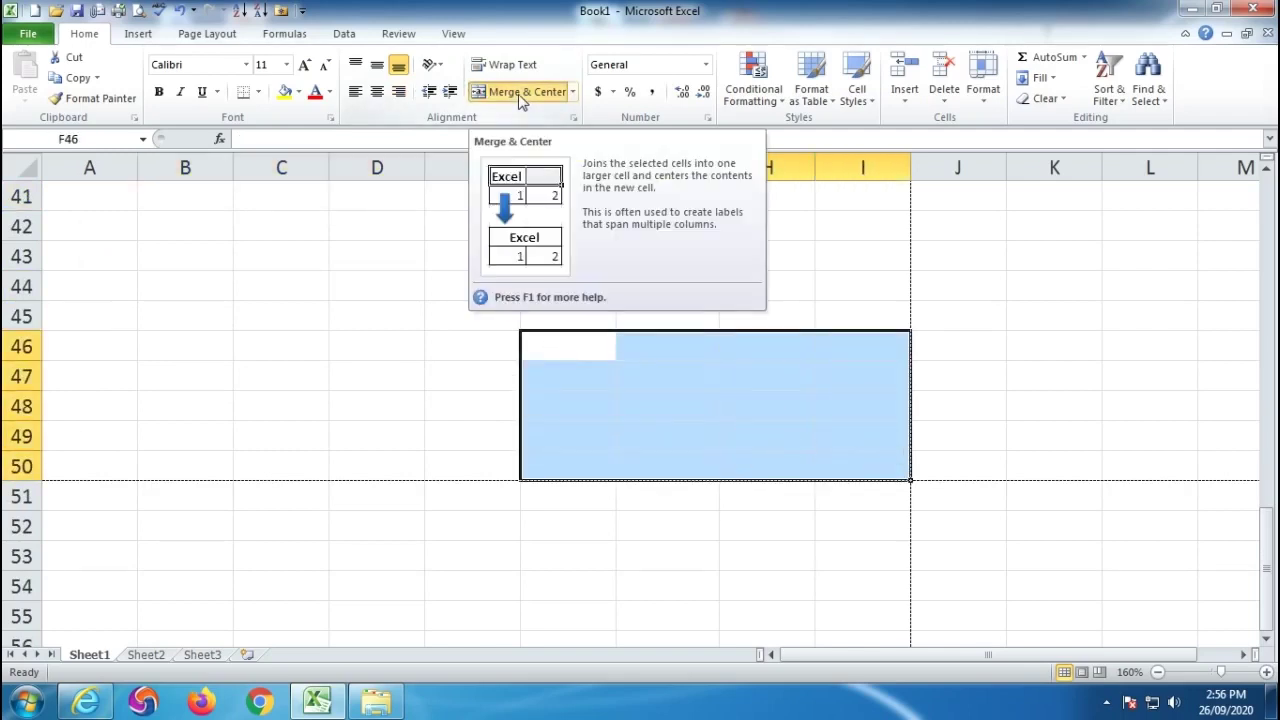
left_click(526, 98)
type("SEA")
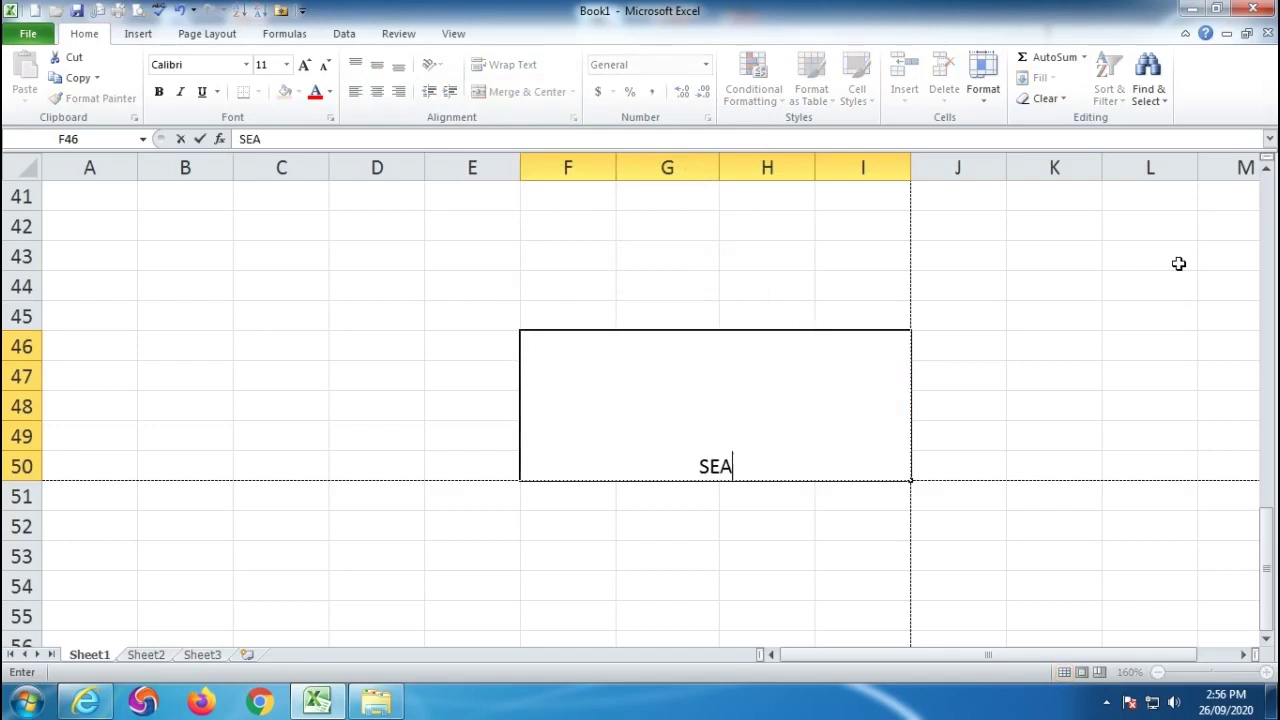
type("L & SIGN")
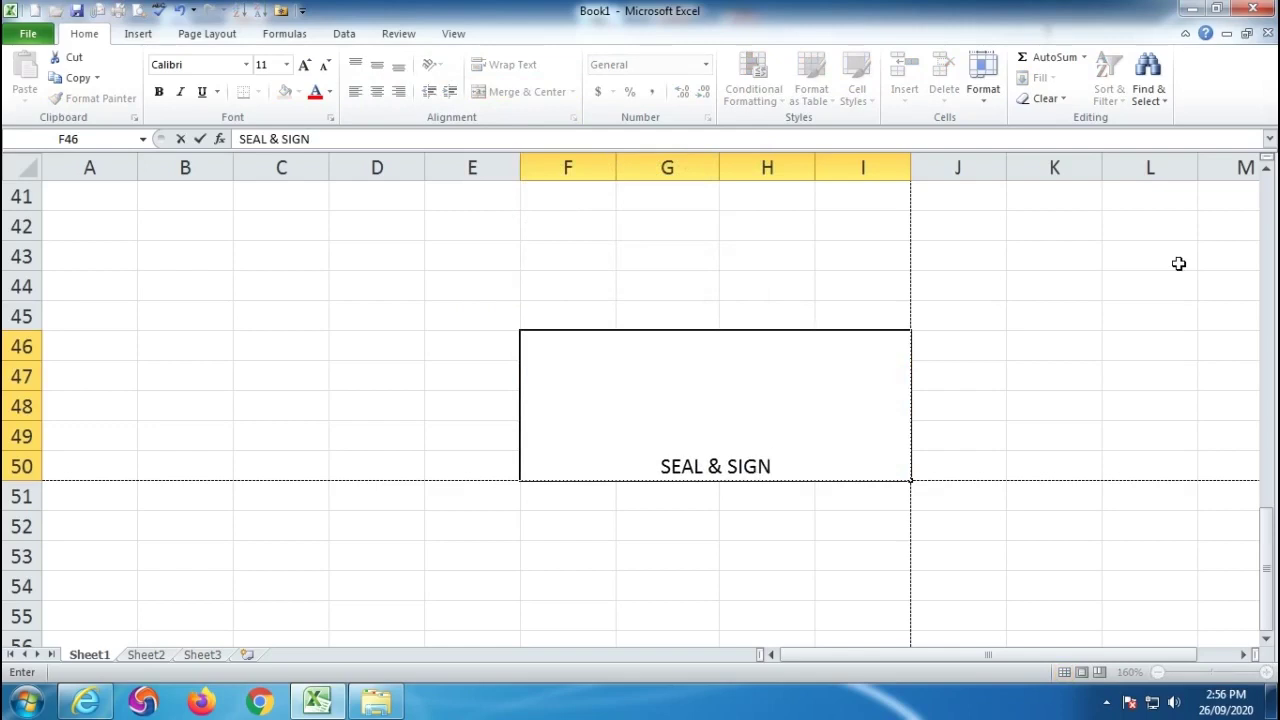
left_click(90, 400)
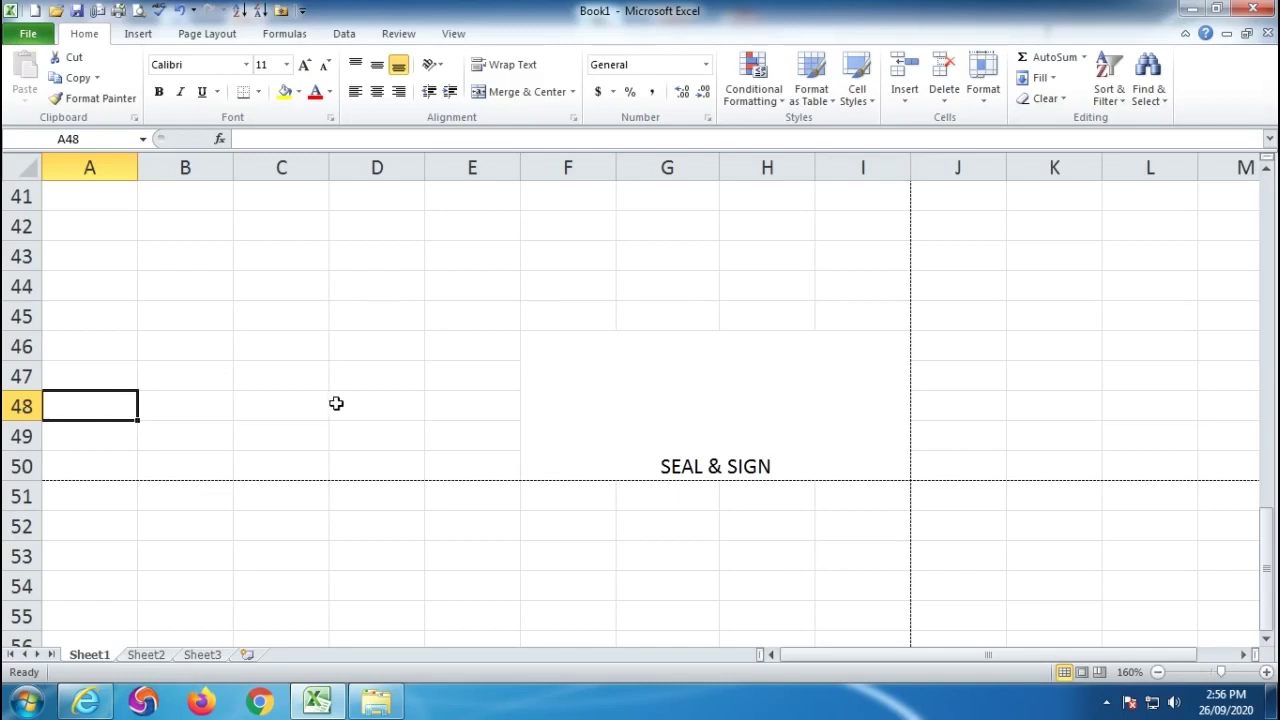
left_click_drag(80, 408, 474, 453)
Apply Merge Across to A48:E50 so each row spans columns A–E.
left_click(573, 92)
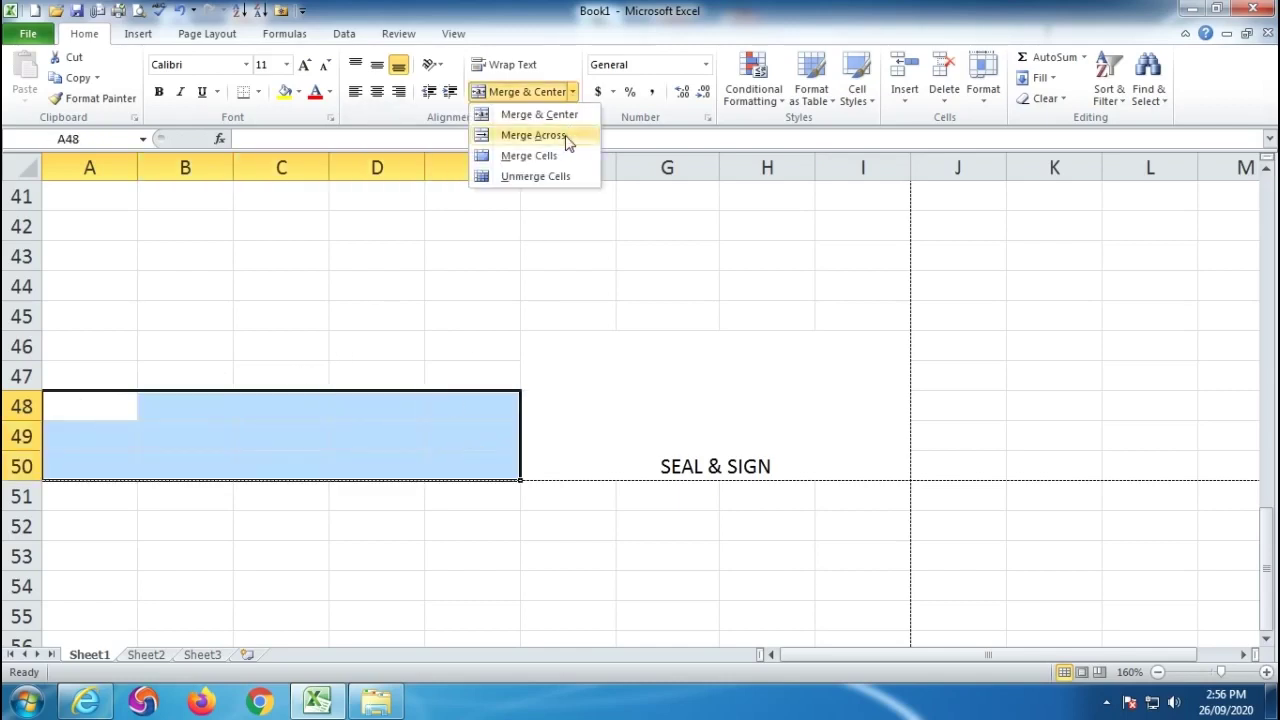
left_click(566, 138)
left_click(220, 521)
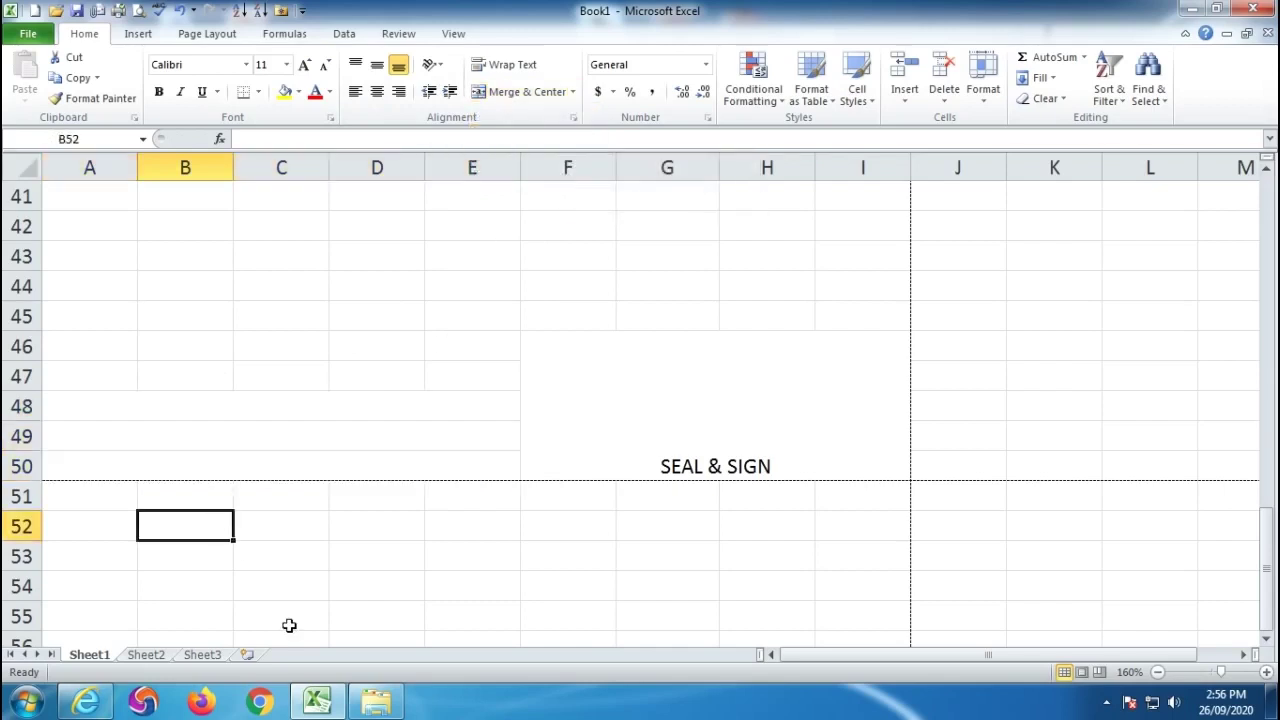
left_click(115, 405)
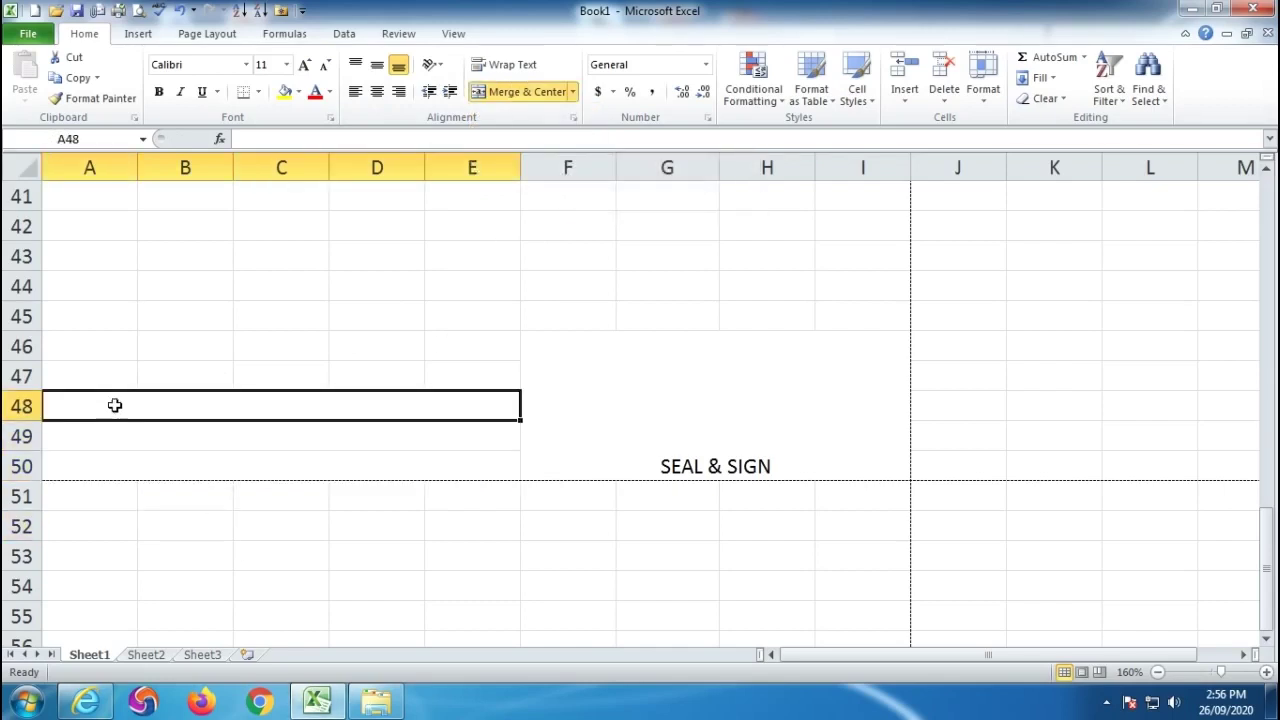
Enter the DECLARATION heading in A48 with two lines of filler text in A49 and A50.
type("DECL")
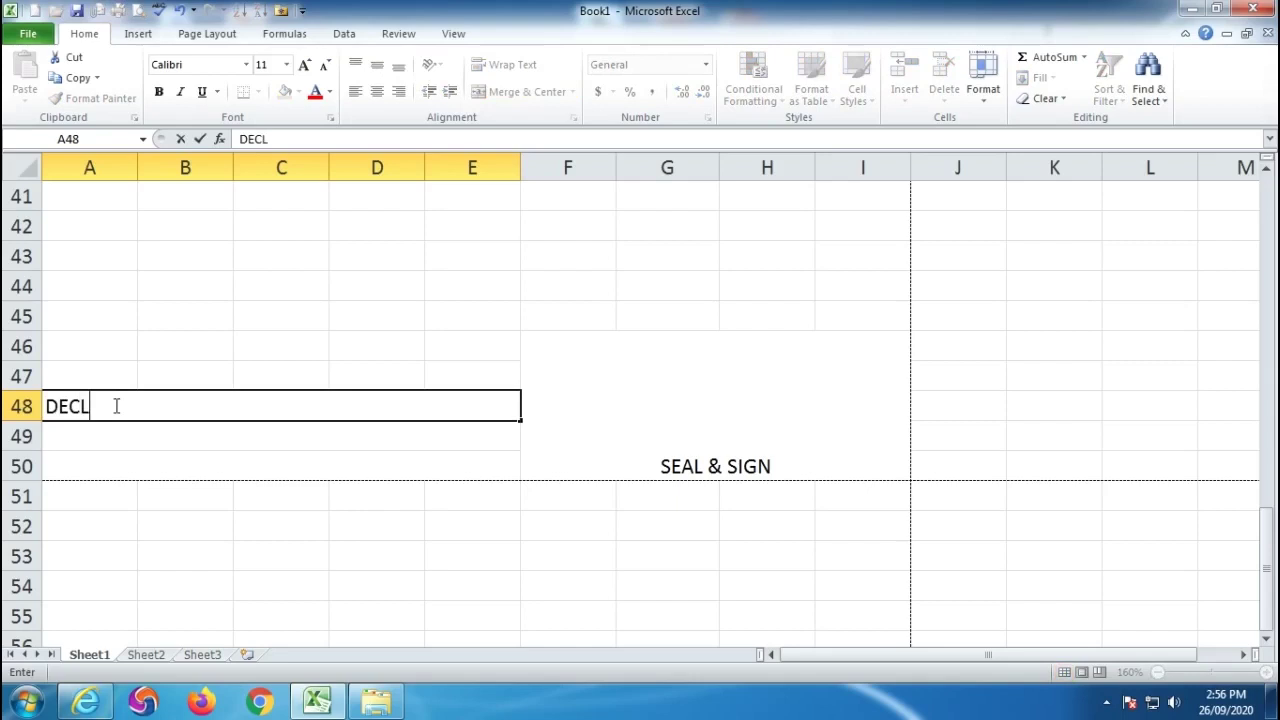
type("ARATIONN")
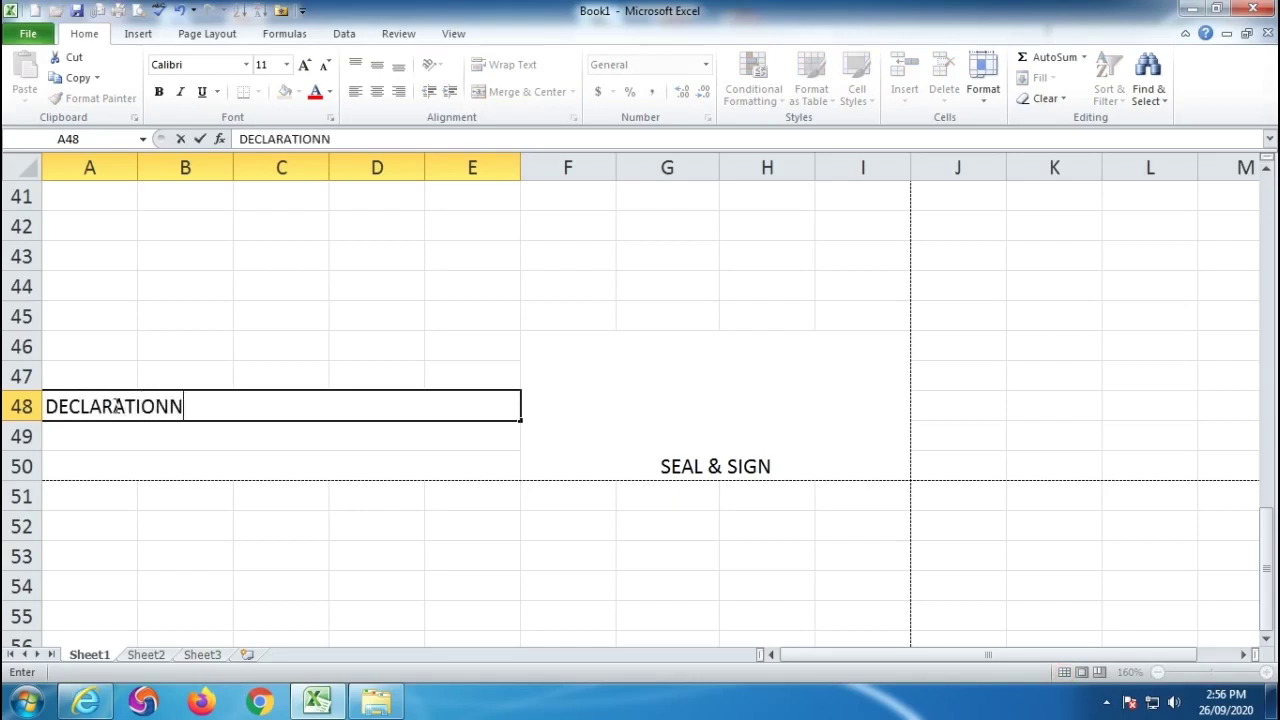
key("BackSpace")
key("Return")
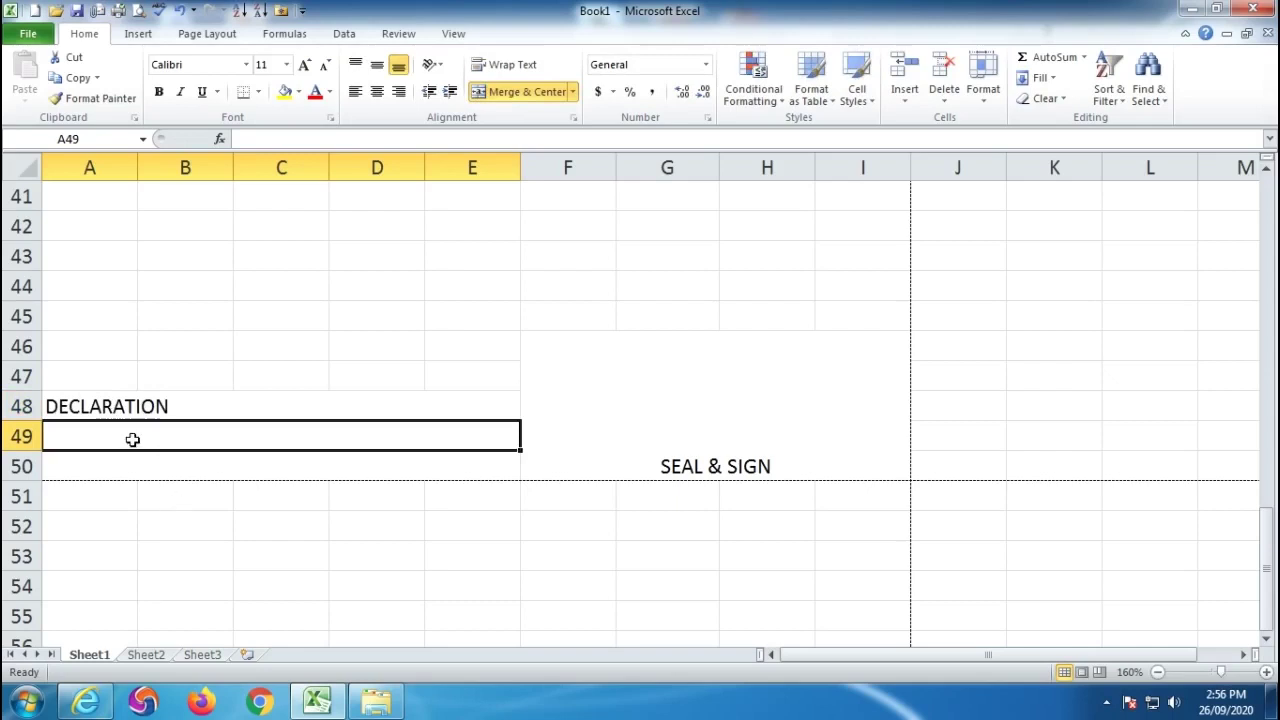
type("dfg lkdfglskdf")
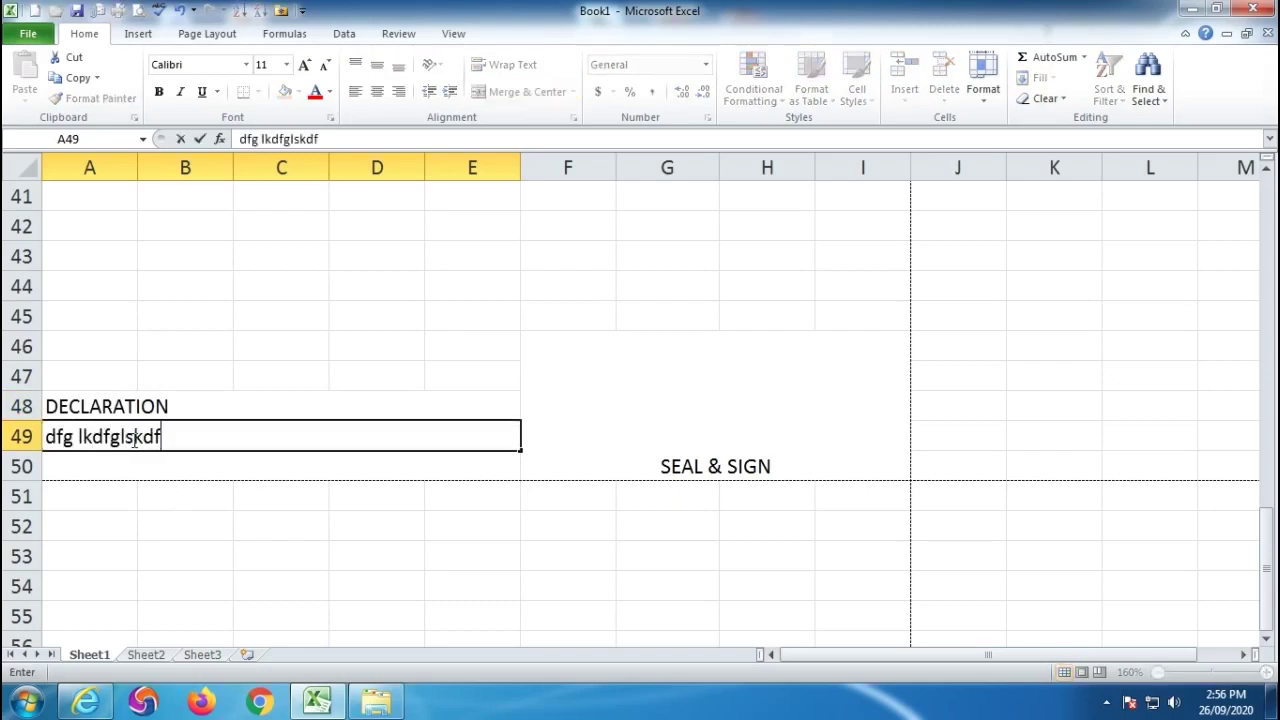
type("glkdf gsdlfkg sdflgk sfgl kdfglf gd")
key("Return")
type("fg sfl gksdfgskdf g")
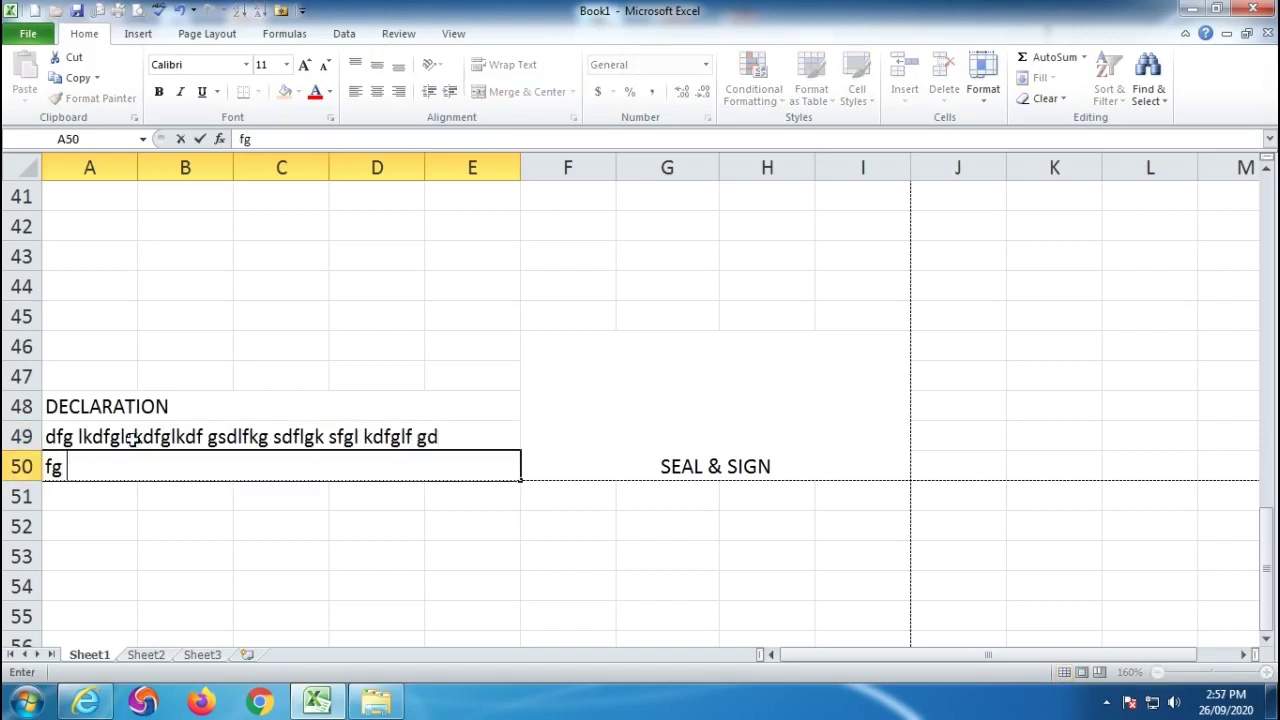
type("ldkfg dsf;gl ksf;gl k fglk")
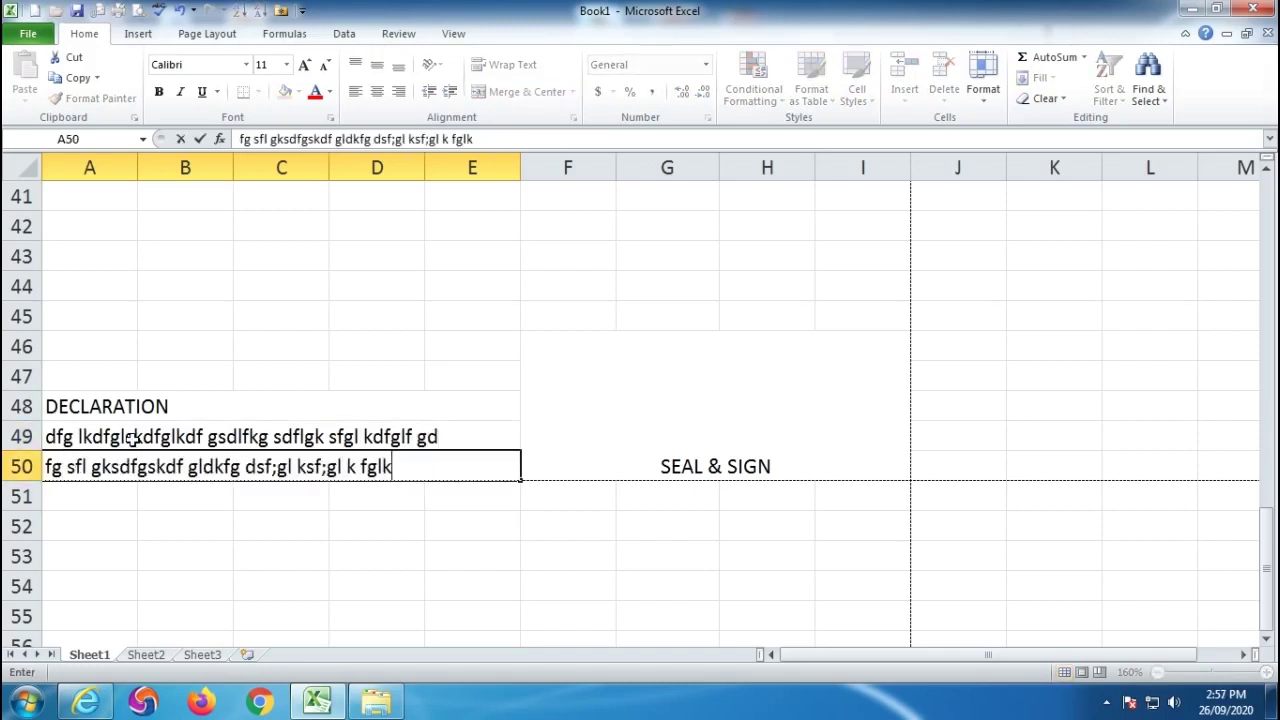
type("f sf")
Draw bottom-border fill-in lines under the DATE, BILL NO., NAME and ADDRESS entry cells.
left_click(620, 391)
scroll(600, 401, "up", 3)
scroll(600, 401, "up", 1)
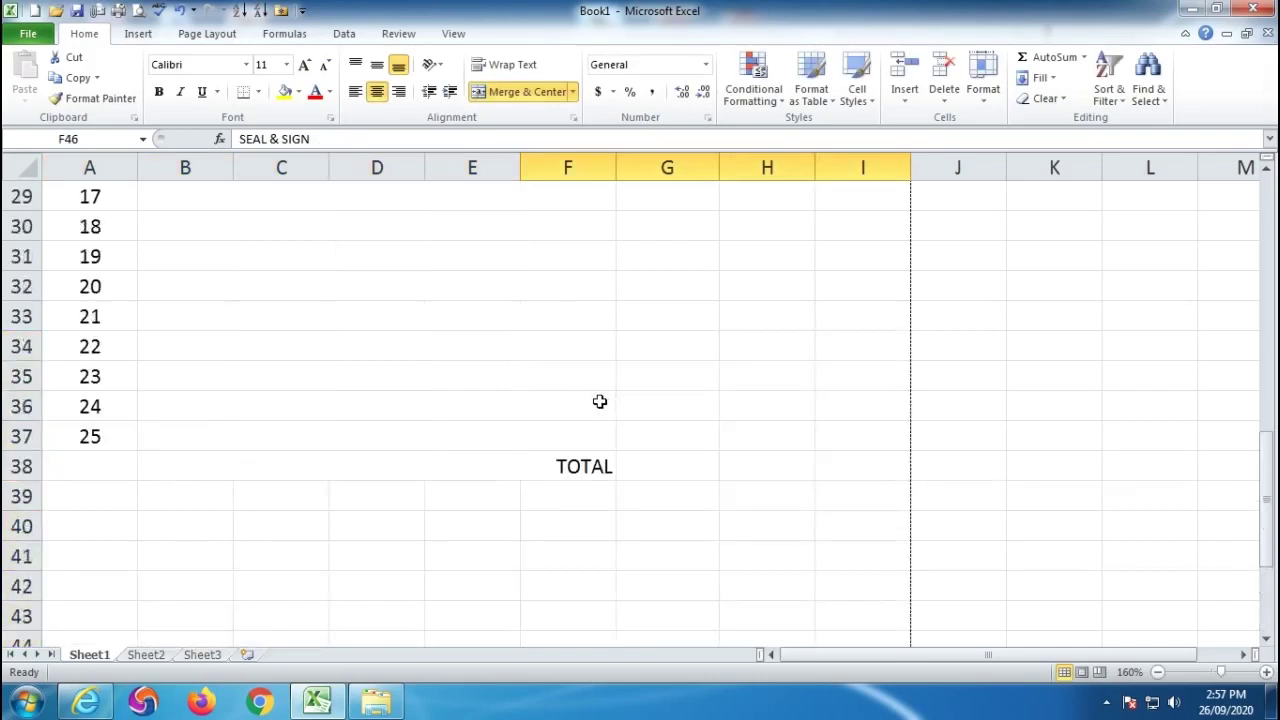
scroll(599, 401, "up", 7)
scroll(599, 401, "up", 3)
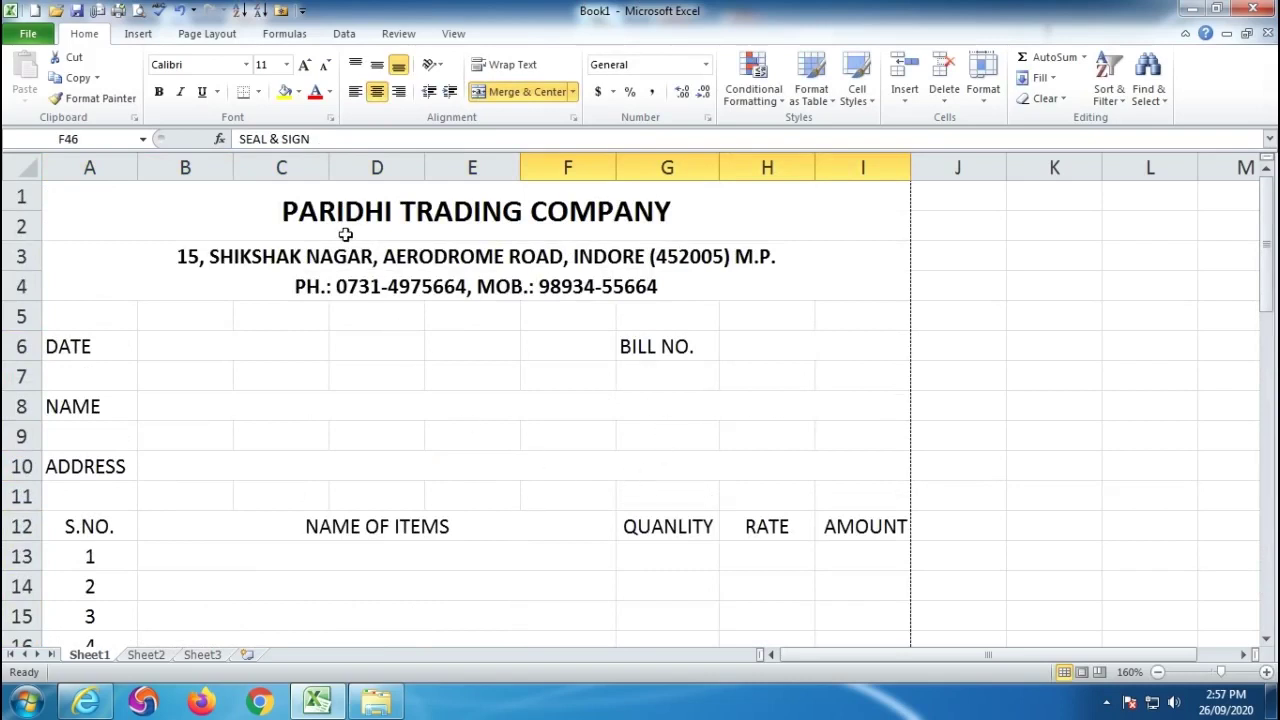
left_click(258, 92)
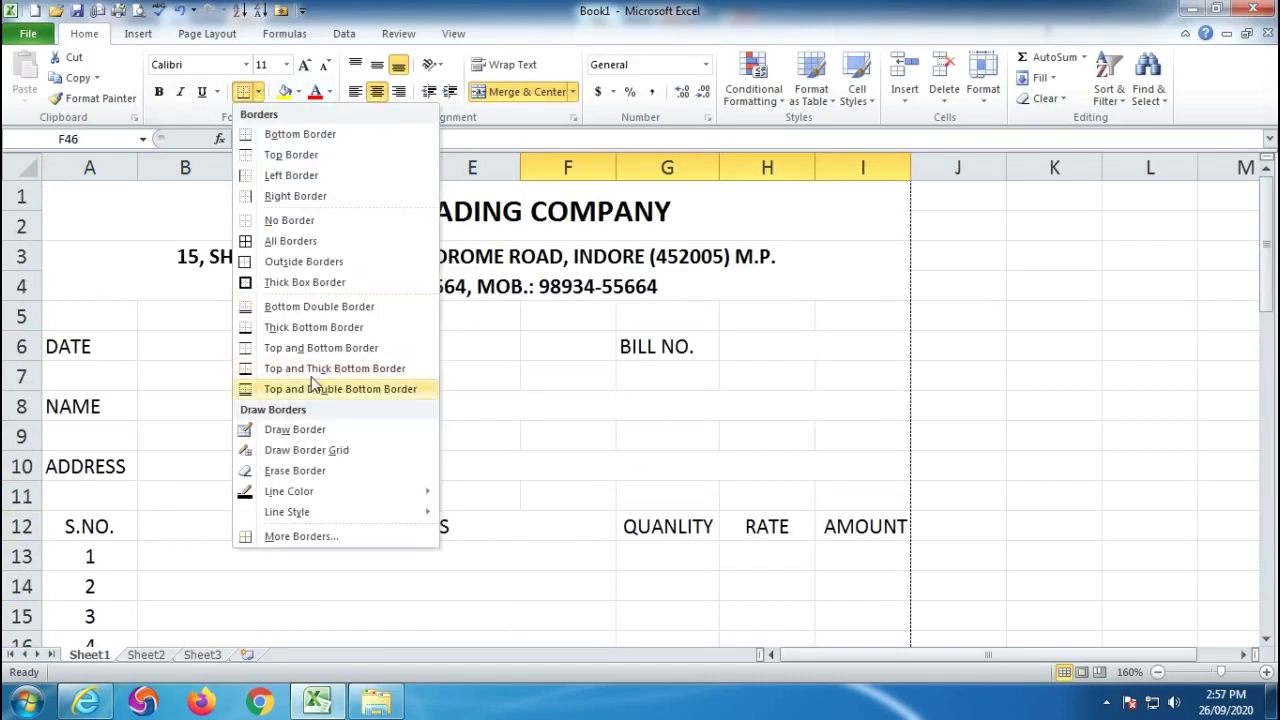
left_click(300, 430)
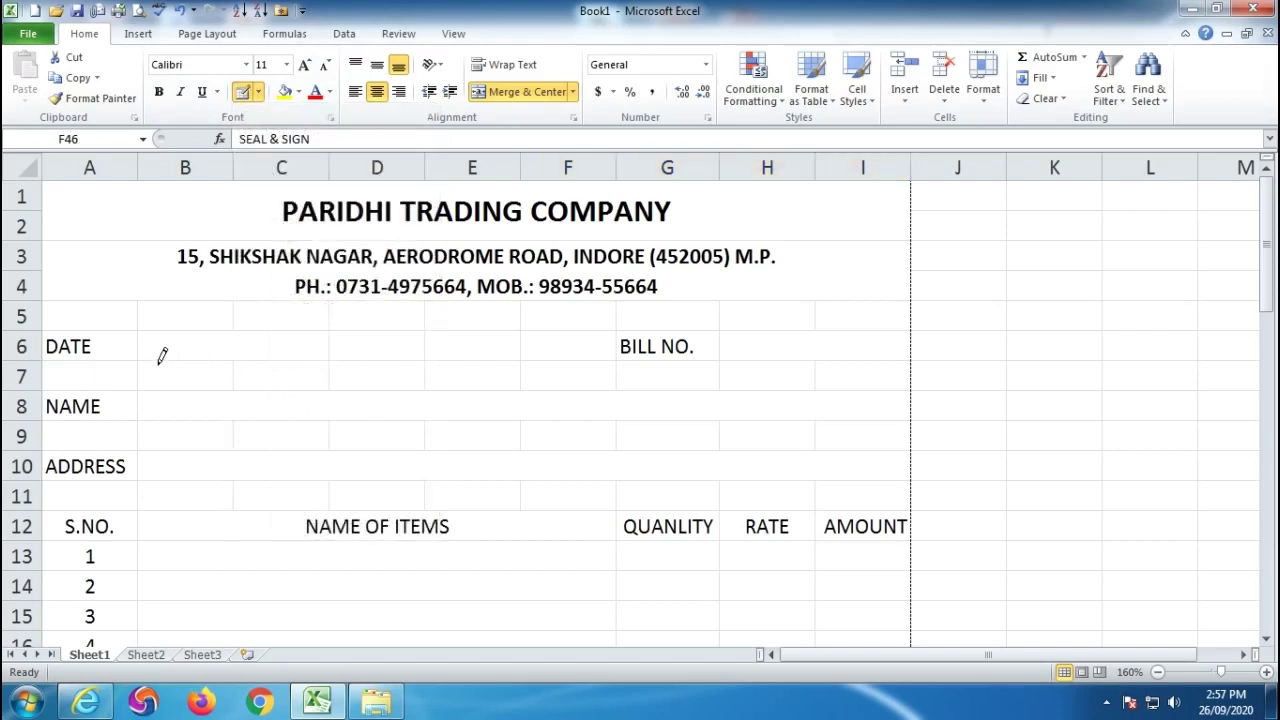
left_click_drag(153, 349, 237, 349)
left_click_drag(733, 350, 853, 353)
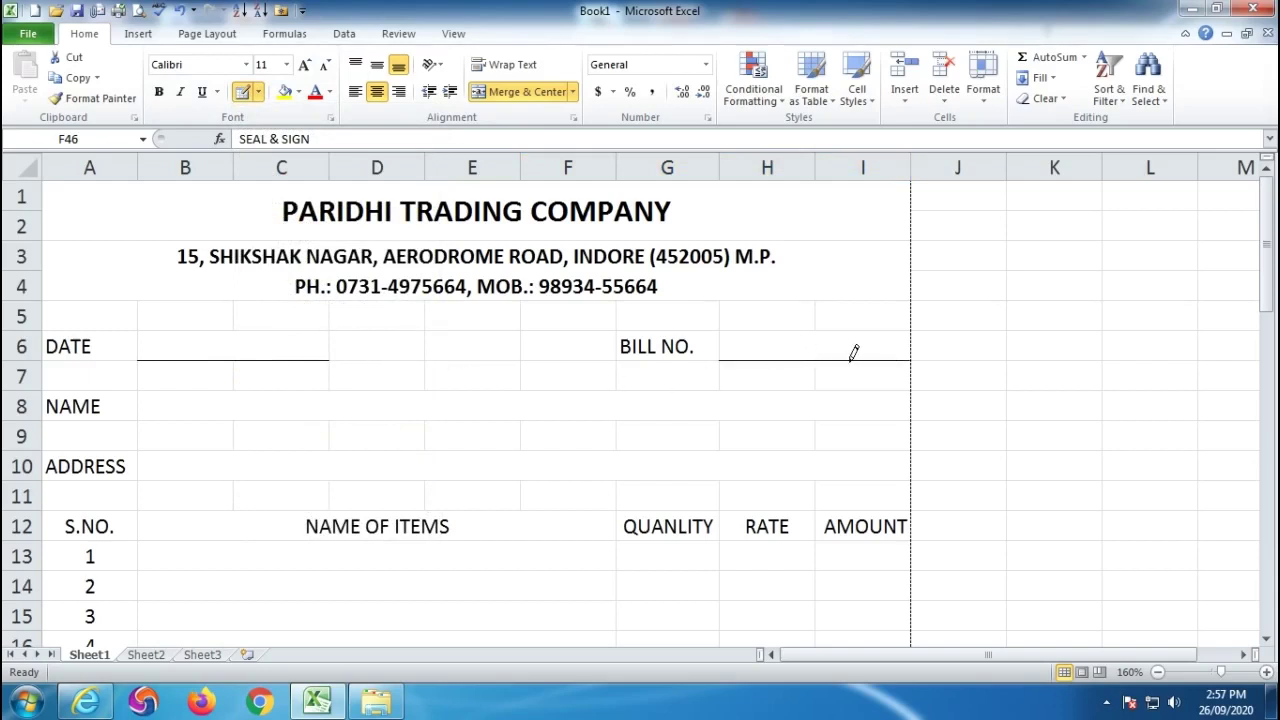
left_click_drag(151, 409, 898, 409)
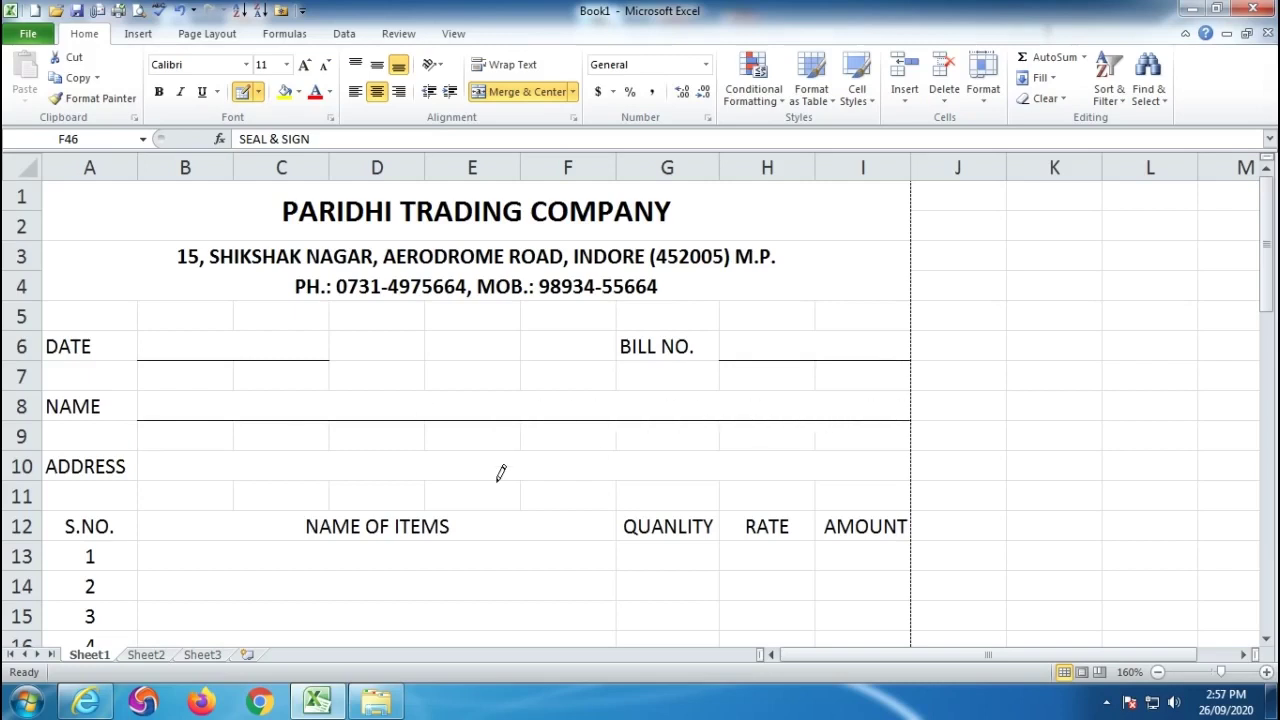
left_click_drag(149, 468, 887, 466)
Draw borders around the item table from row 12, the SEAL & SIGN box and above the declaration.
scroll(700, 491, "down", 3)
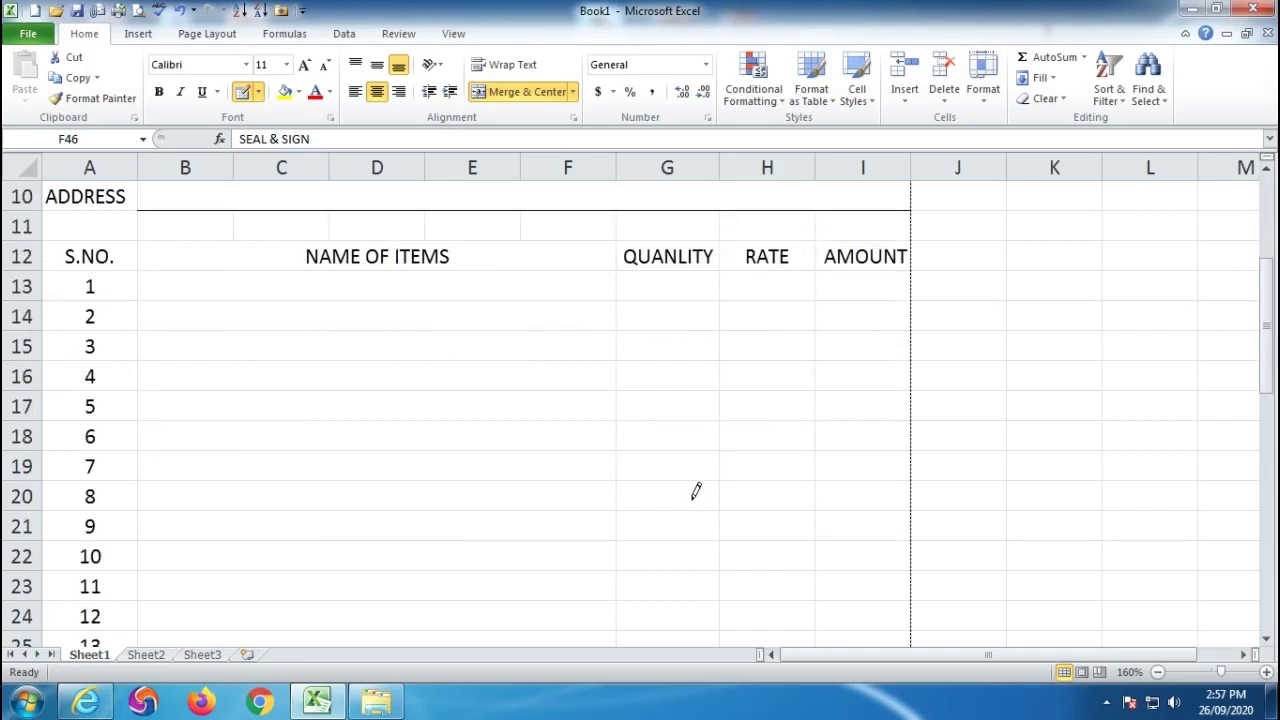
mouse_move(57, 240)
left_mouse_down()
mouse_move(820, 400)
mouse_move(843, 443)
mouse_move(858, 648)
mouse_move(836, 432)
left_mouse_up()
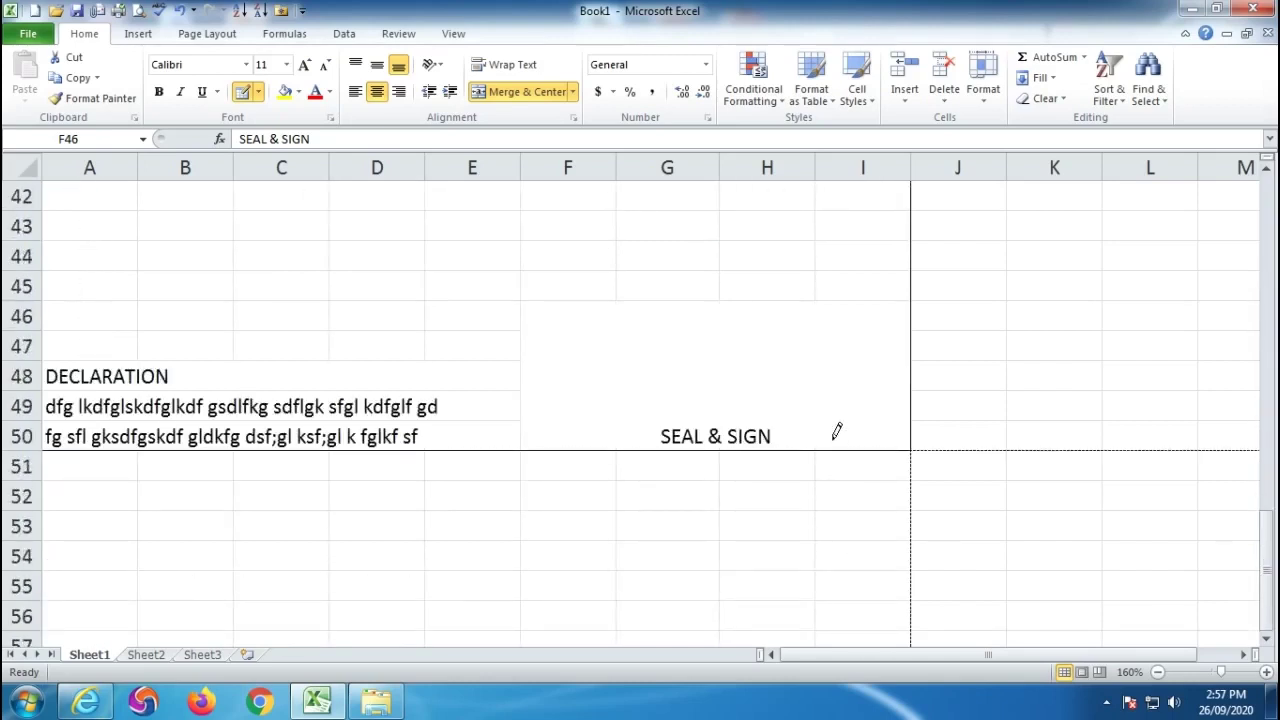
left_click(882, 342)
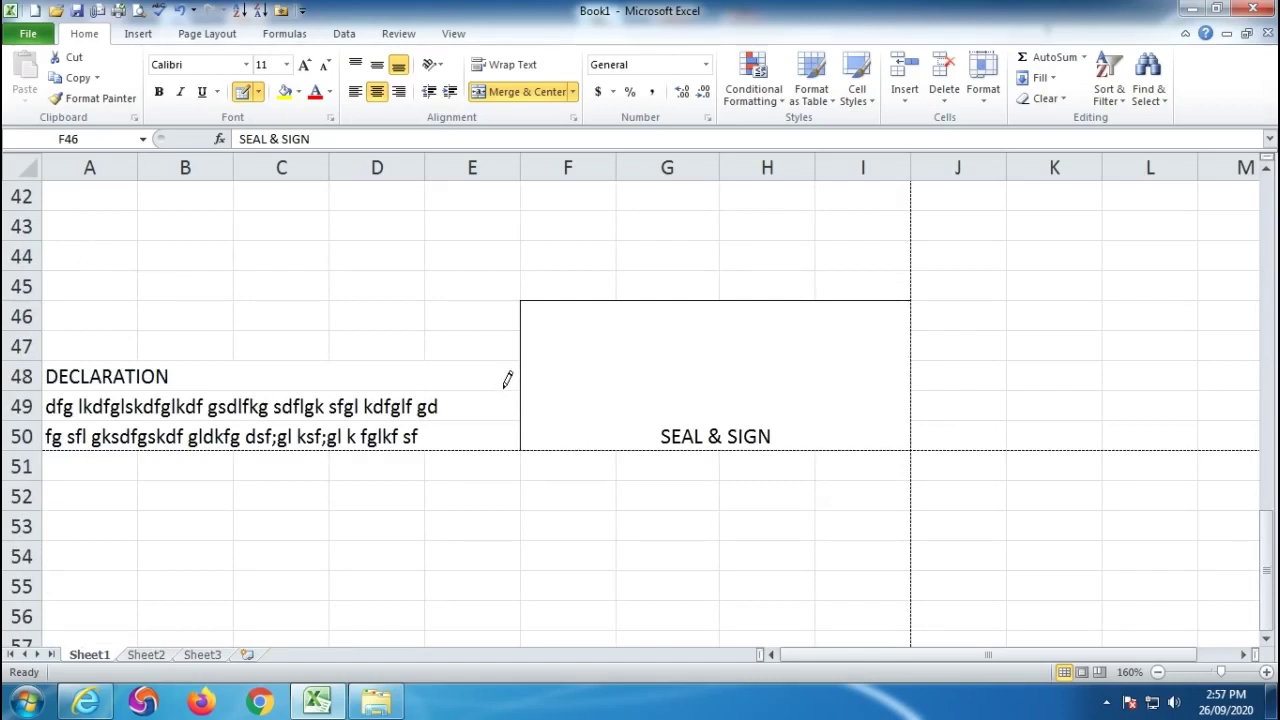
left_click_drag(510, 350, 47, 350)
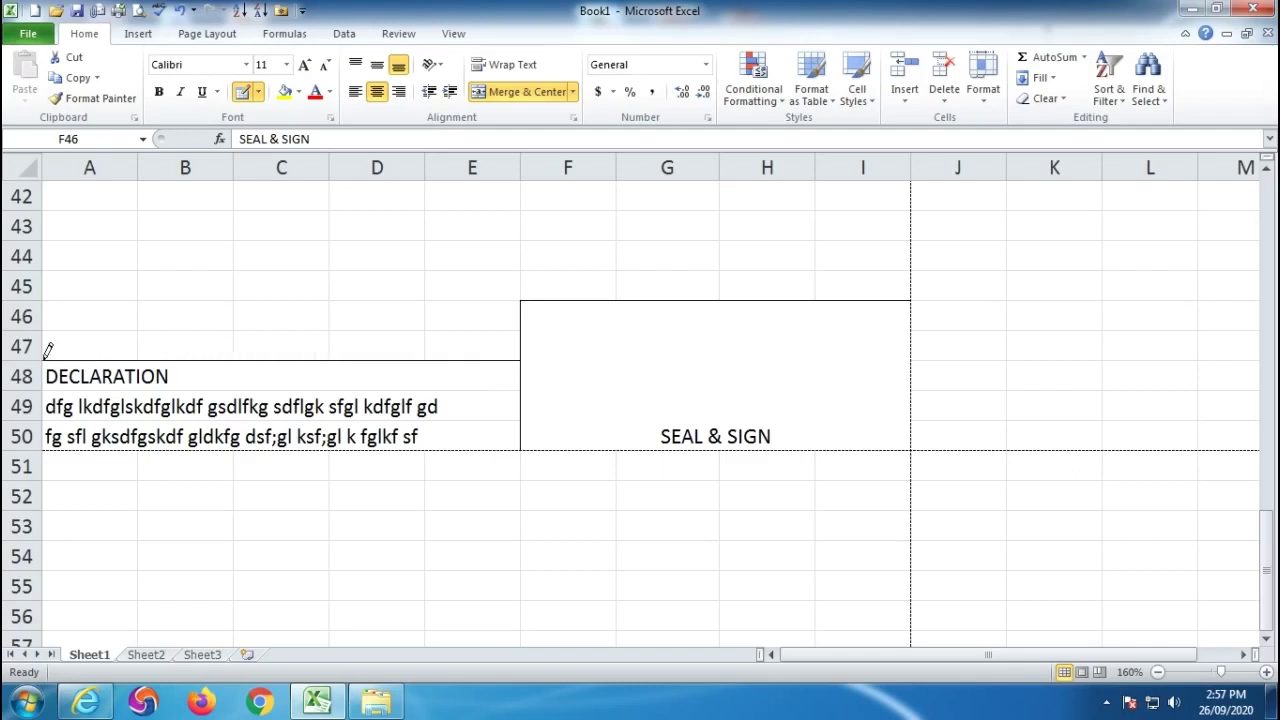
Add column dividers and TOTAL row lines, then show the invoice in print preview.
scroll(478, 390, "up", 3)
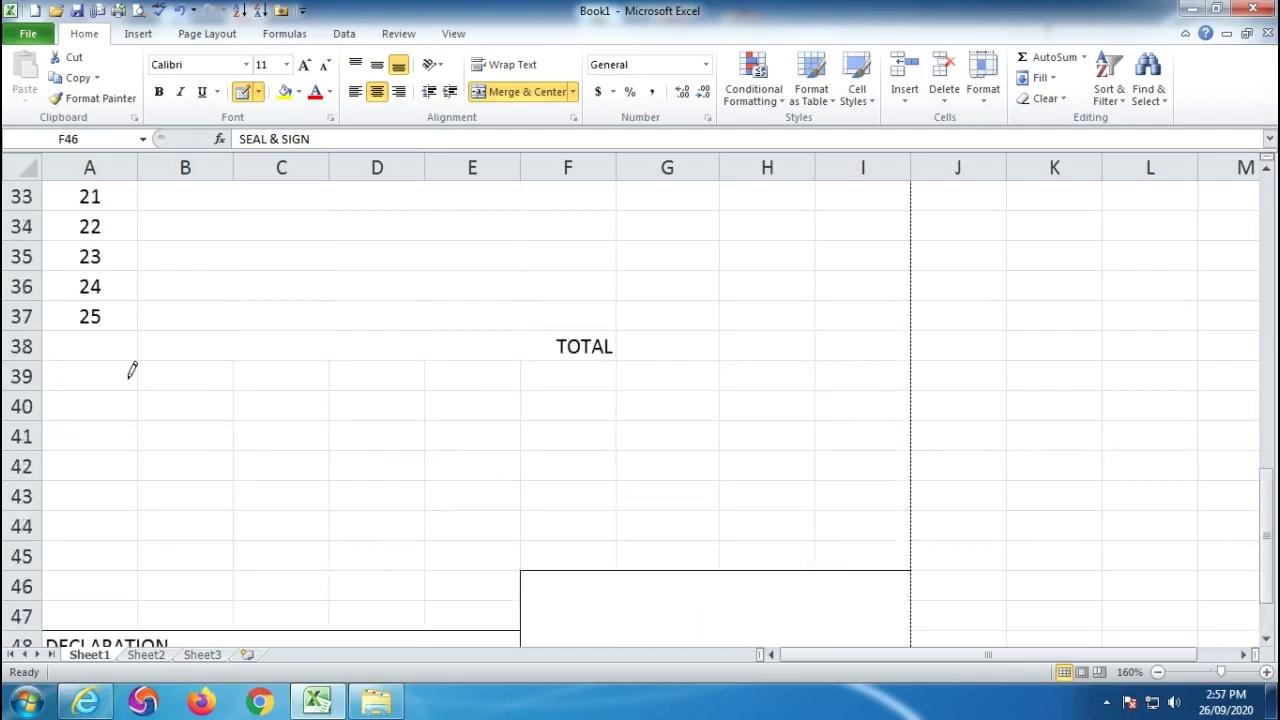
left_click_drag(66, 330, 872, 342)
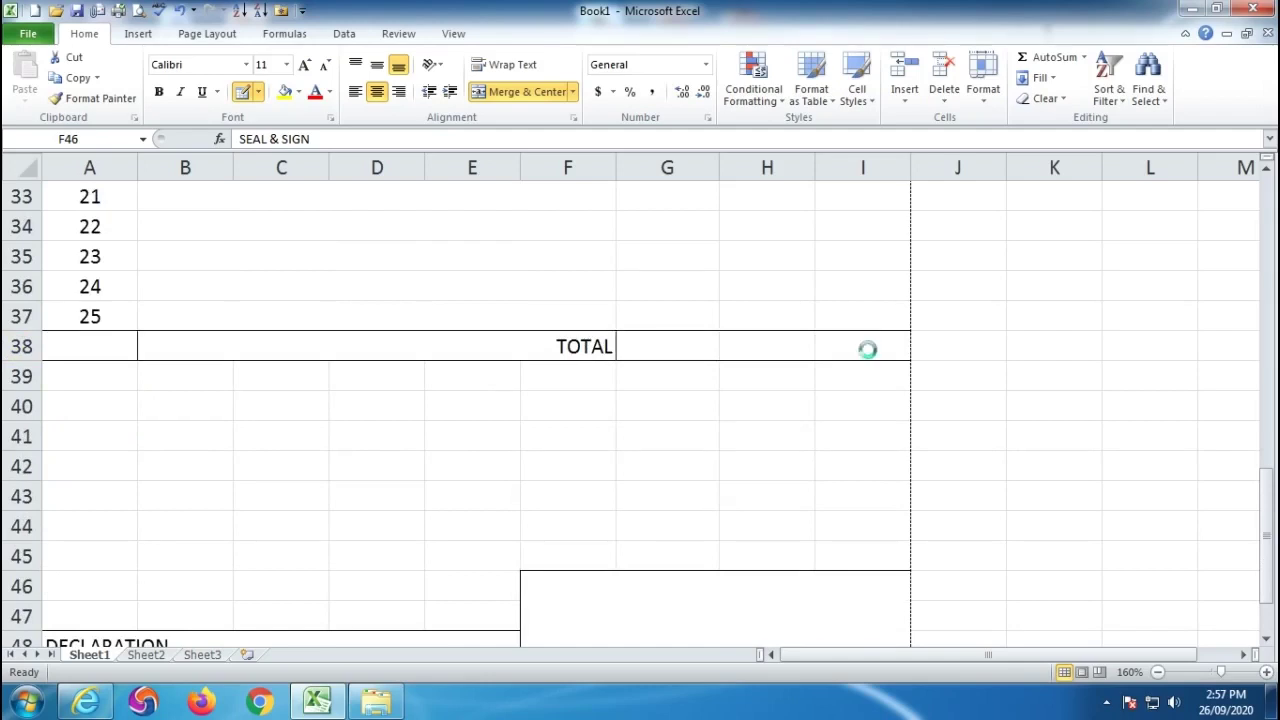
left_click_drag(766, 340, 756, 256)
scroll(756, 256, "up", 11)
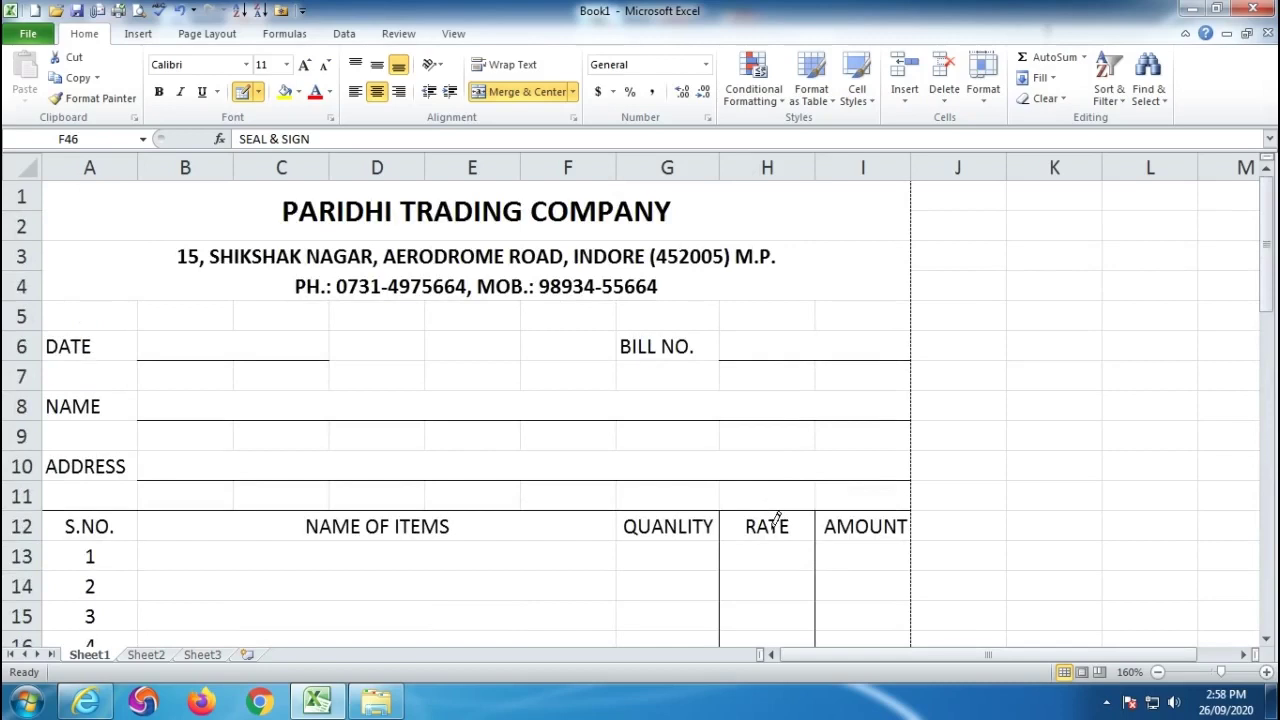
scroll(790, 510, "down", 3)
mouse_move(360, 250)
left_mouse_down()
mouse_move(366, 640)
mouse_move(349, 410)
left_mouse_up()
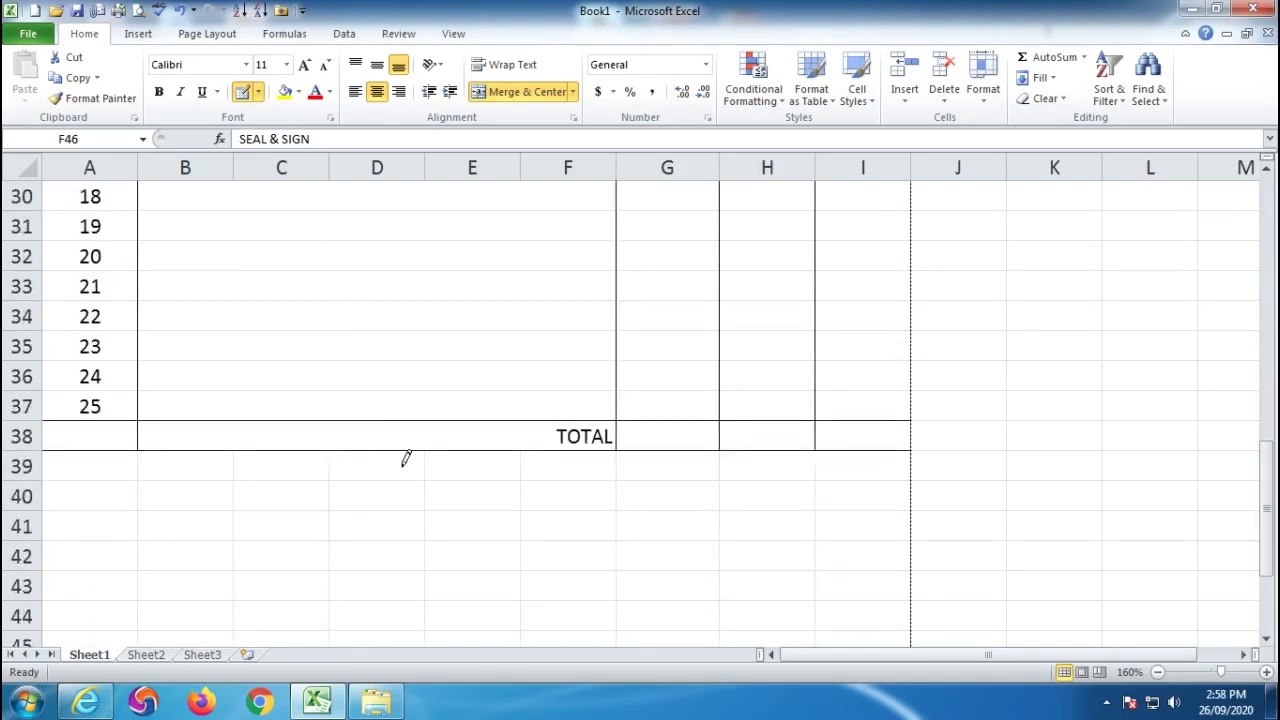
scroll(545, 443, "up", 10)
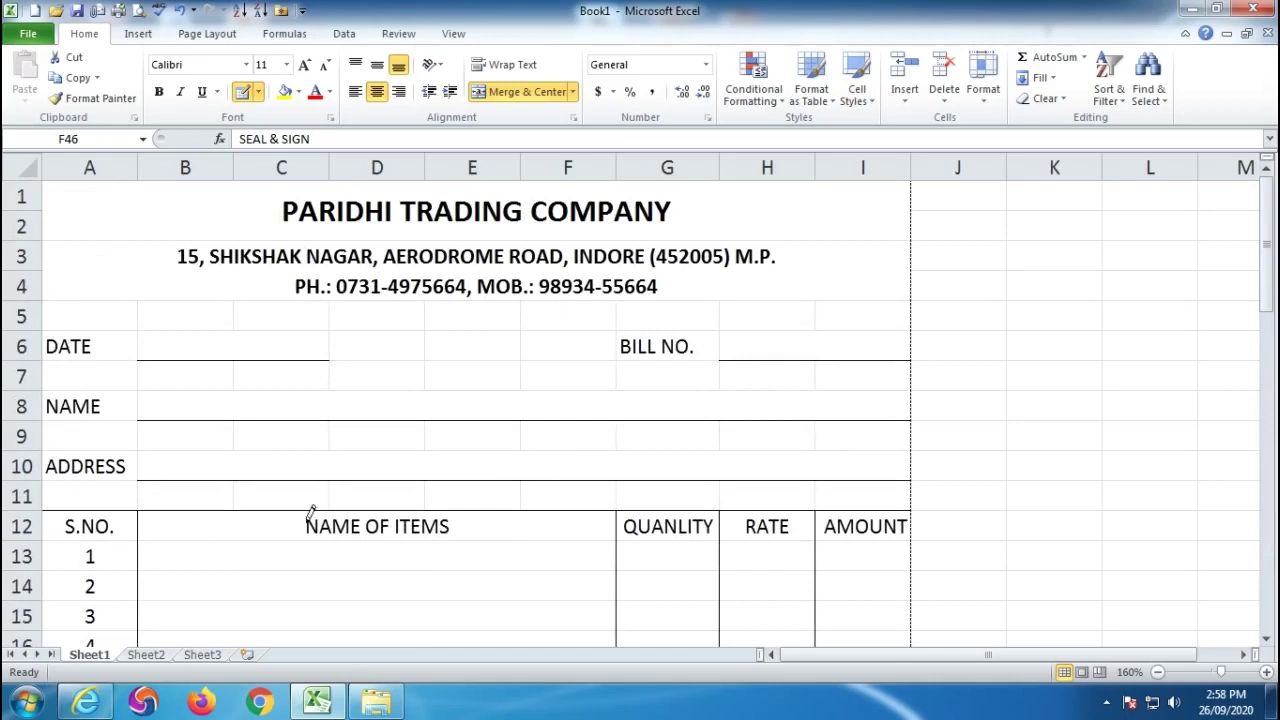
key("Escape")
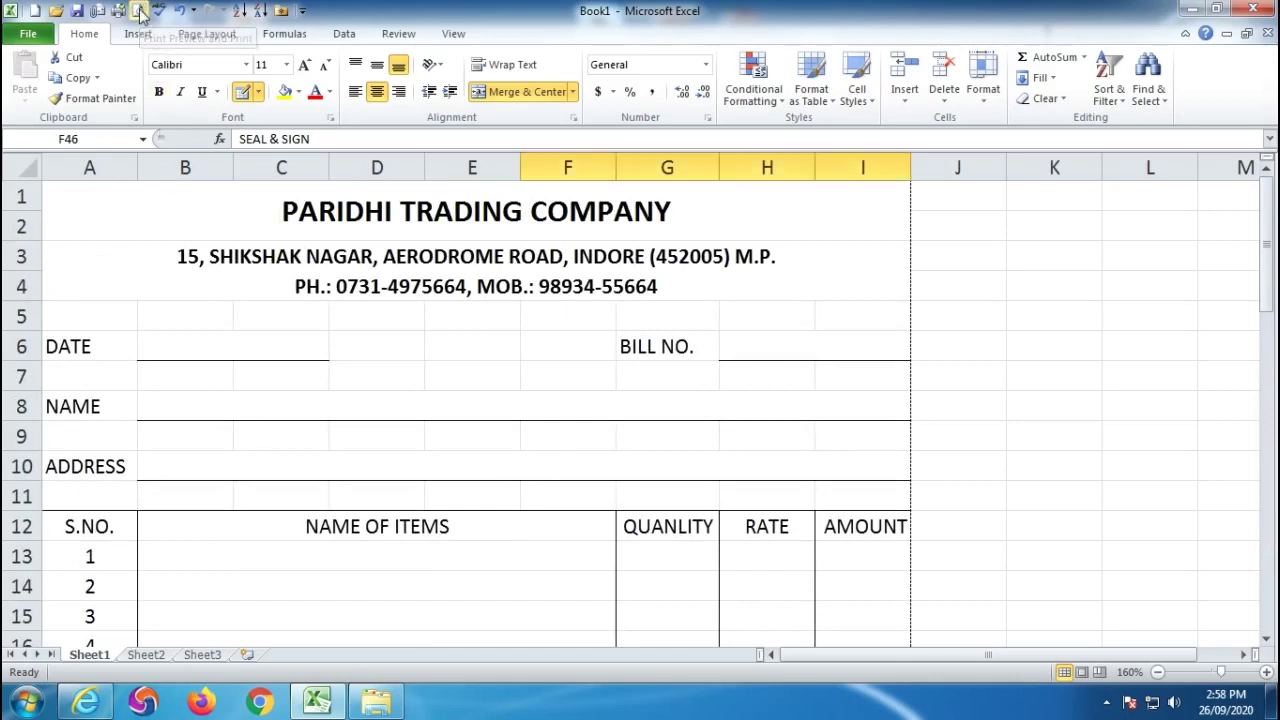
left_click(140, 12)
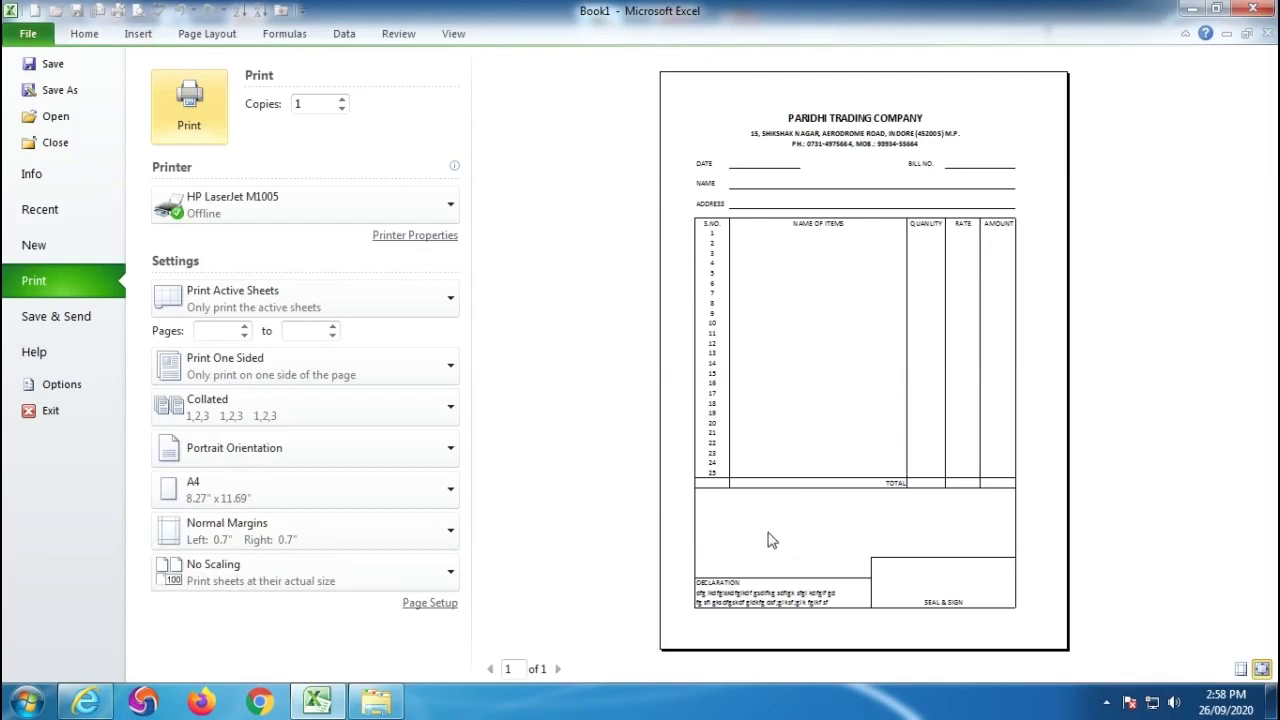
Leave the print preview and review the date, bill number, name and address entry fields.
key("Escape")
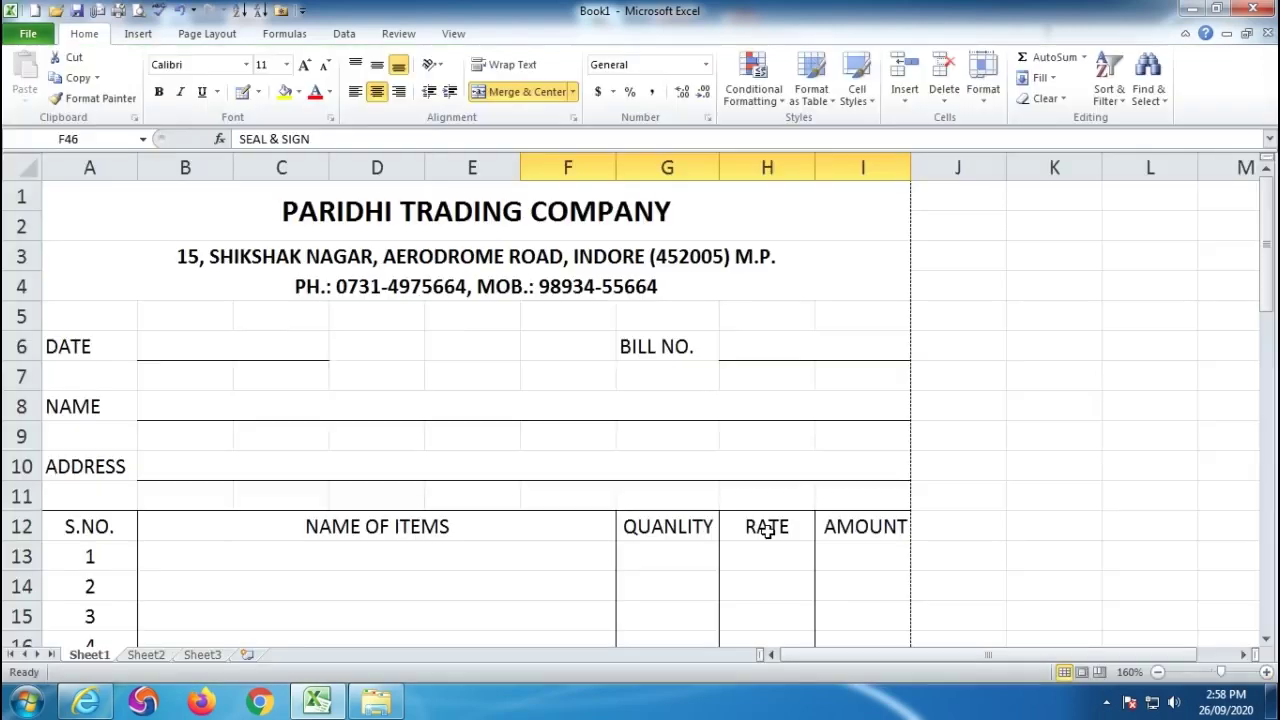
scroll(537, 458, "down", 9)
scroll(537, 458, "down", 5)
scroll(537, 458, "up", 14)
left_click(212, 340)
left_click(808, 350)
left_click(168, 416)
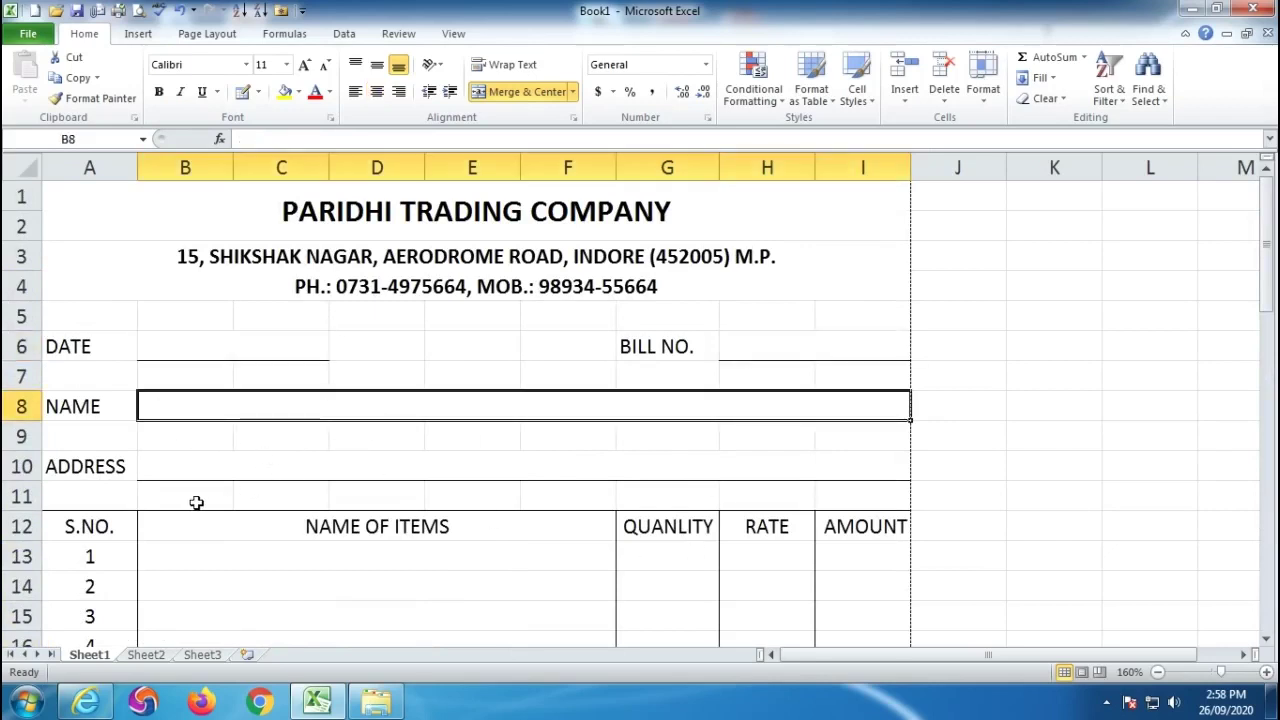
left_click(164, 466)
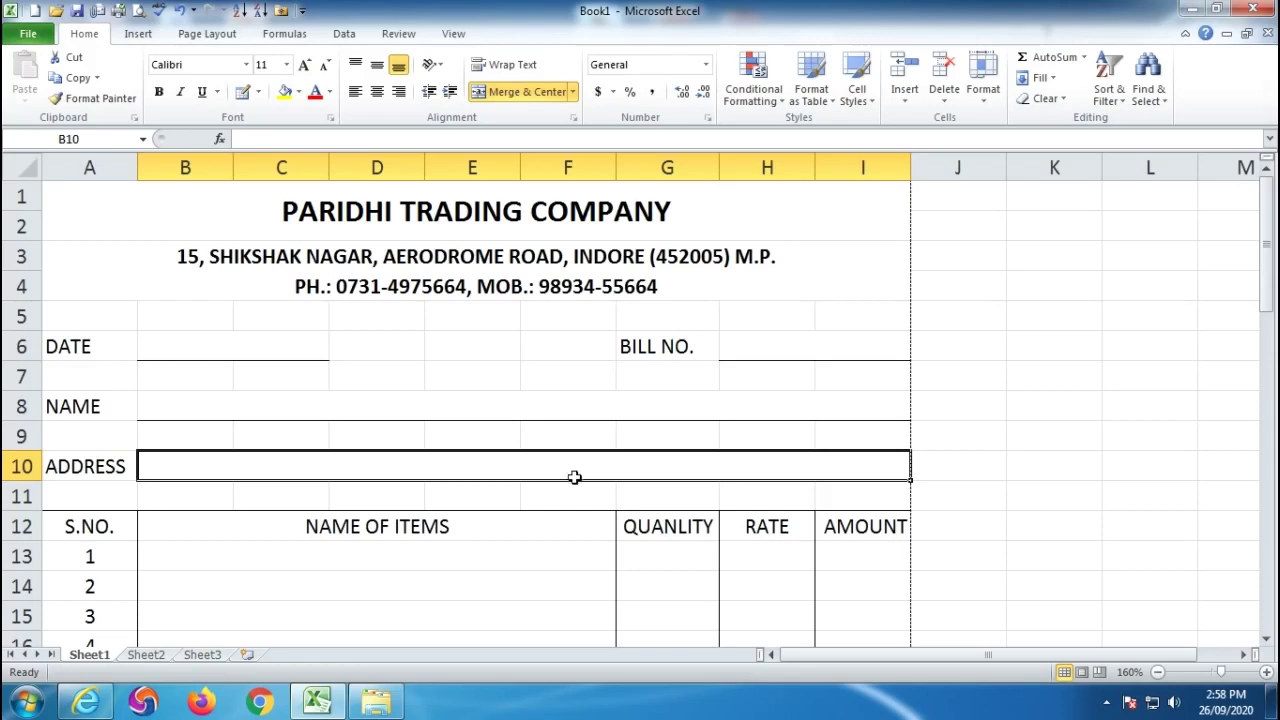
left_click(234, 347)
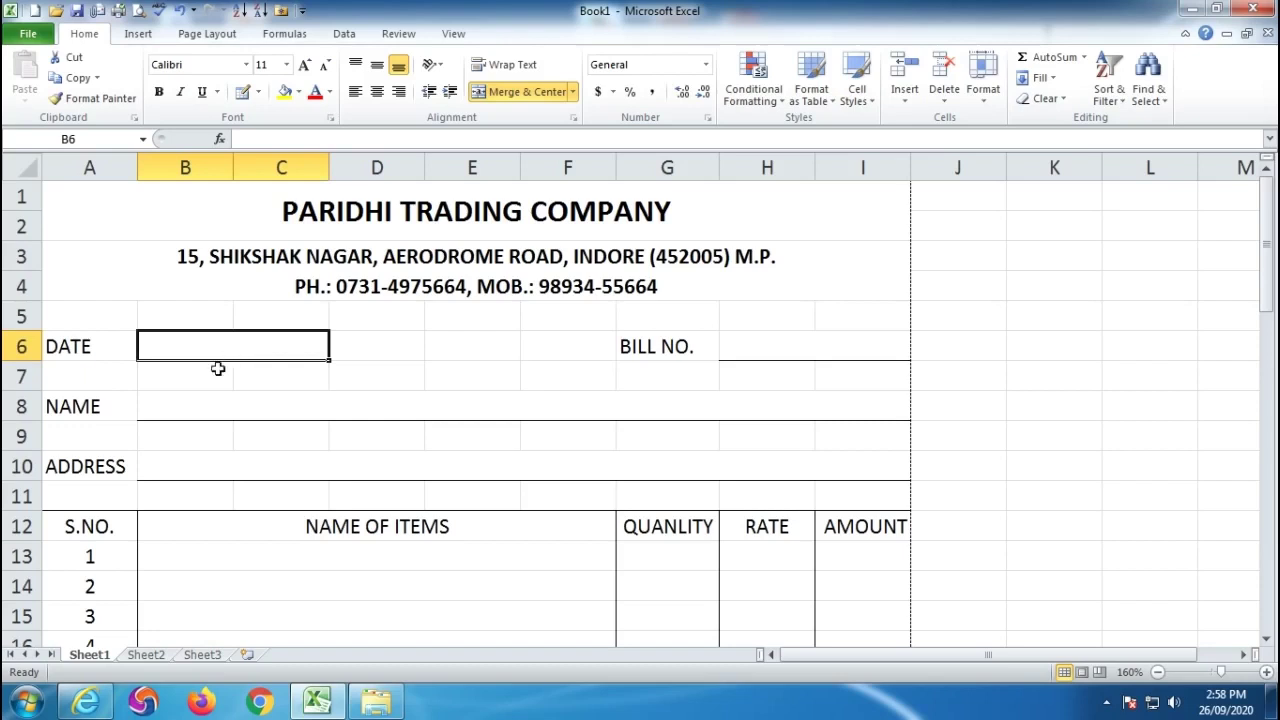
Draw a freehand border line along row 12 from column A to I.
left_click(242, 92)
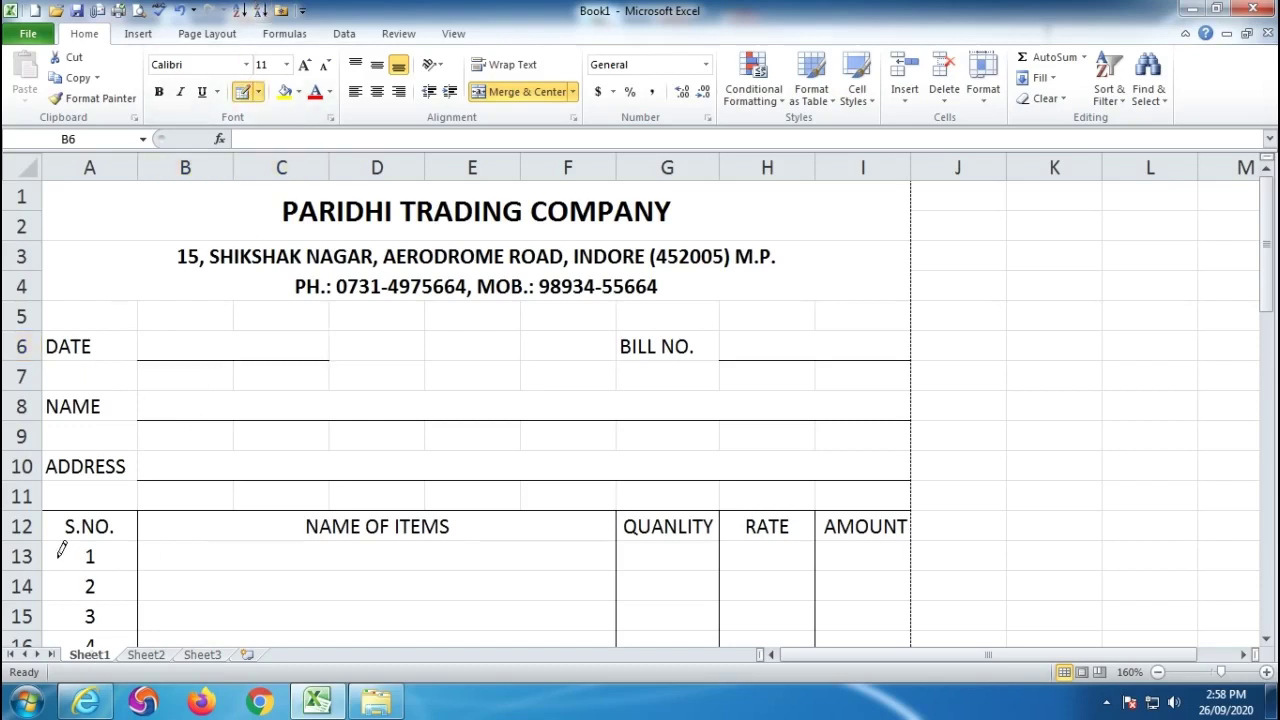
left_click_drag(49, 540, 868, 539)
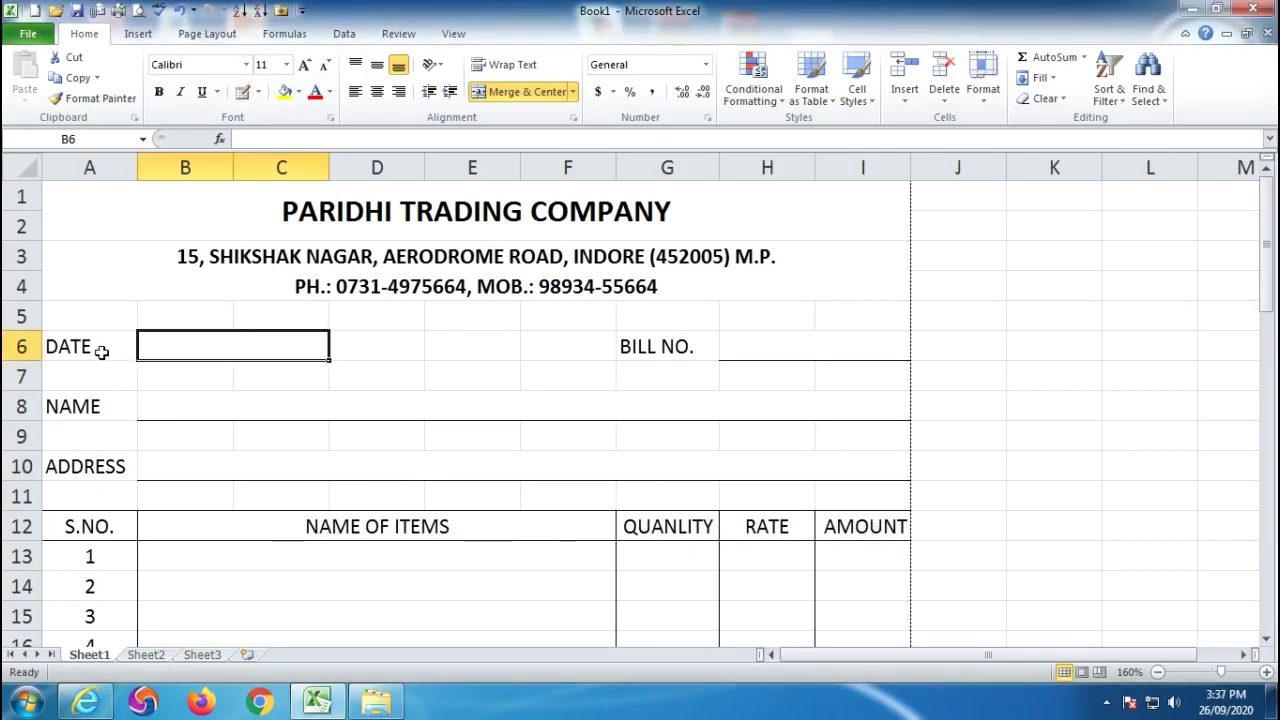
left_click(88, 347)
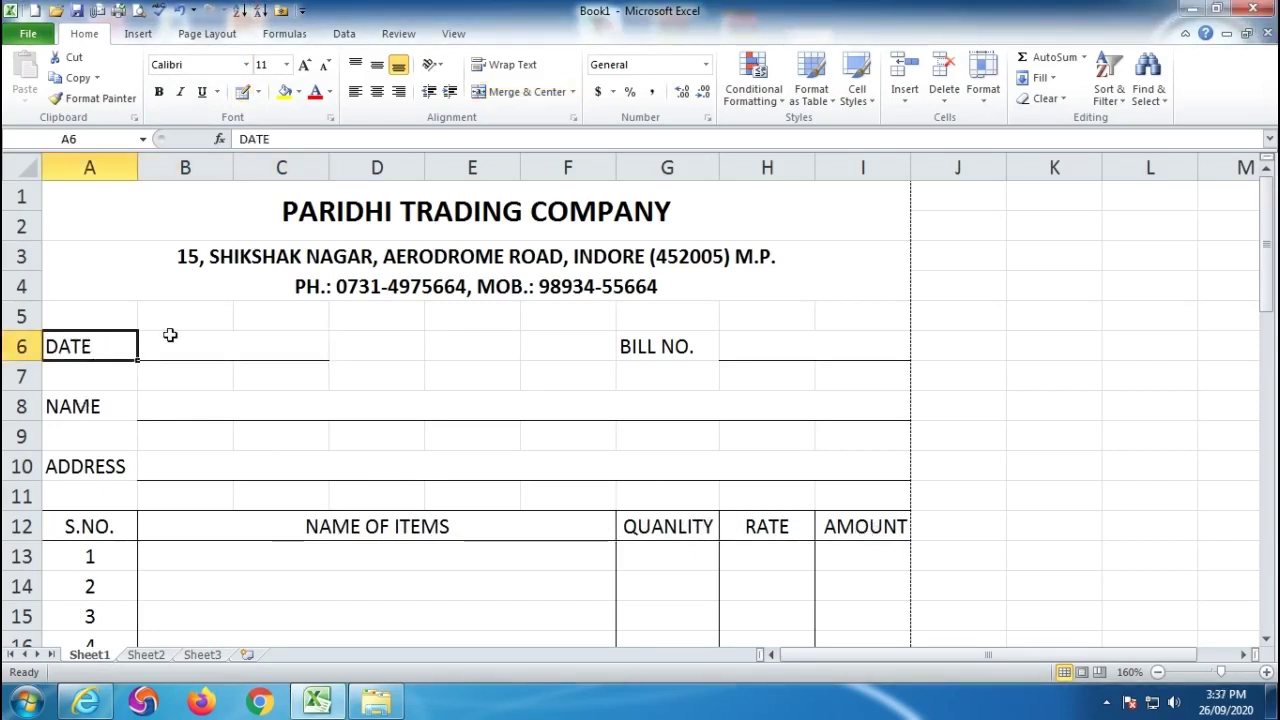
Bold the entry labels, row 12 headings, serial numbers, TOTAL, SEAL & SIGN and declaration.
left_click(665, 346, "ctrl")
left_click(103, 409, "ctrl")
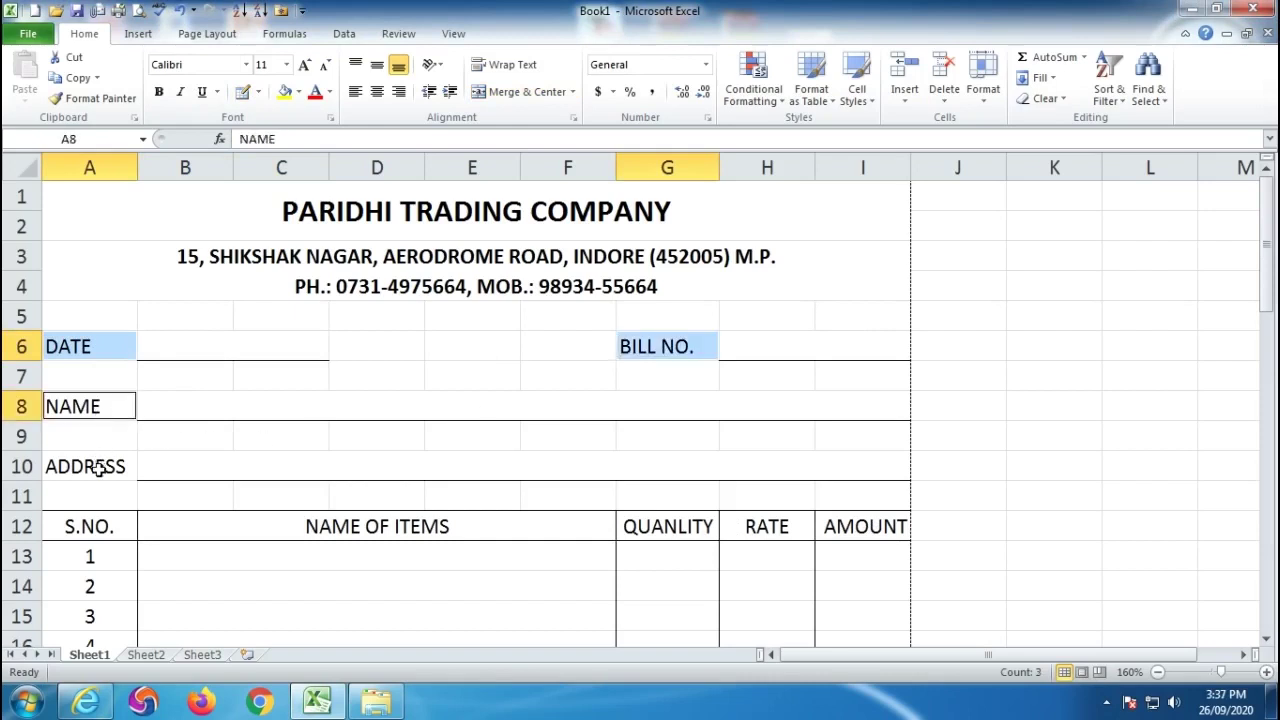
left_click(100, 466, "ctrl")
left_click_drag(72, 525, 860, 530)
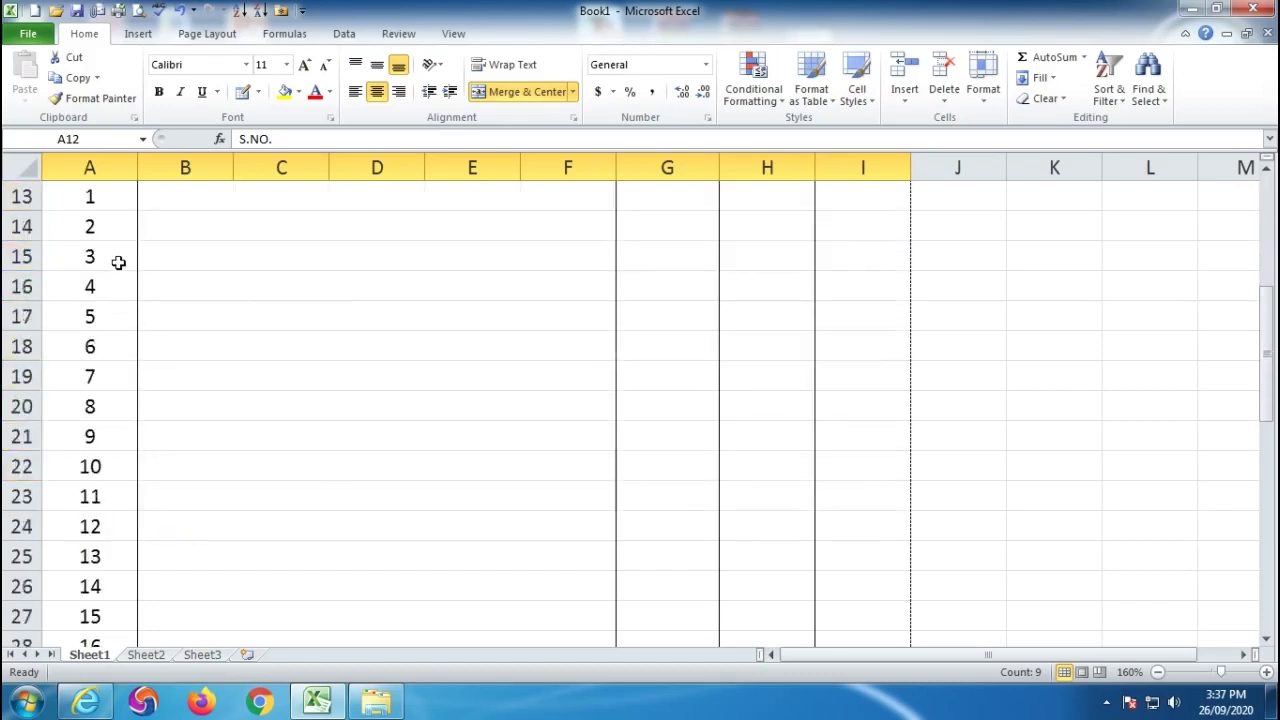
scroll(118, 262, "up", 1)
left_click_drag(106, 289, 106, 556)
left_click(605, 586, "ctrl")
scroll(926, 514, "down", 4)
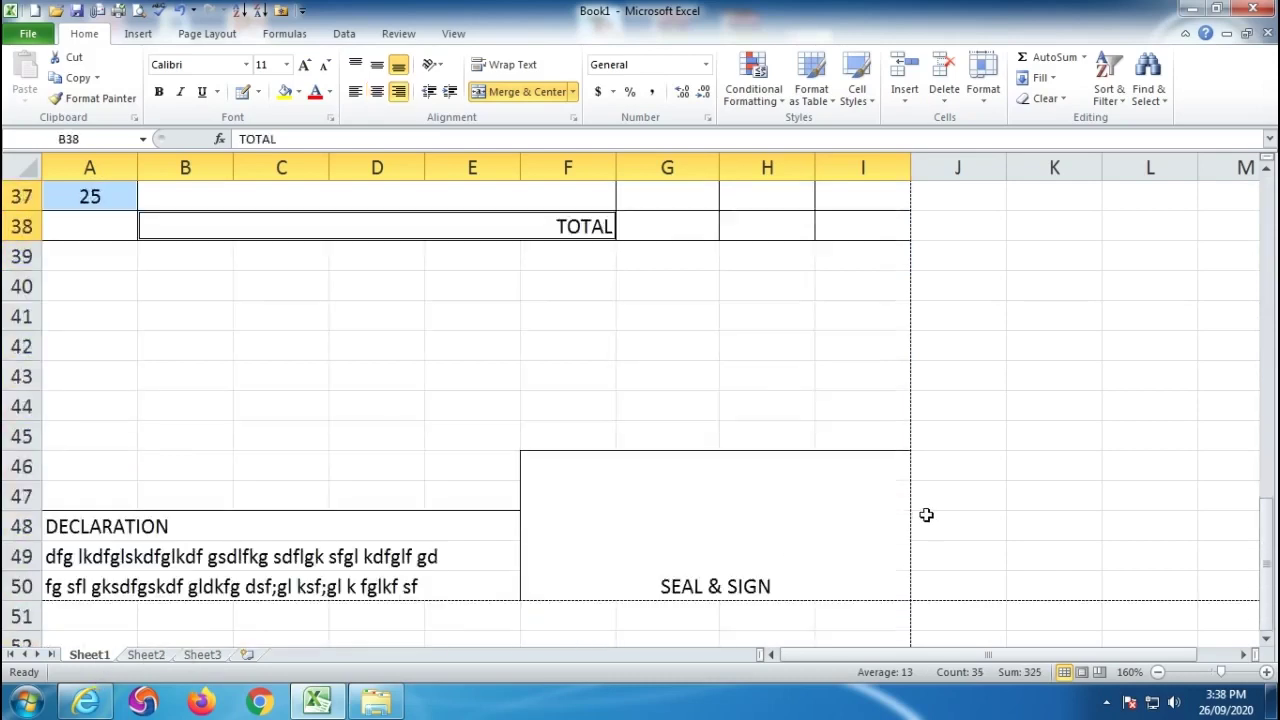
scroll(926, 514, "down", 1)
left_click(860, 505, "ctrl")
left_click_drag(97, 440, 371, 494)
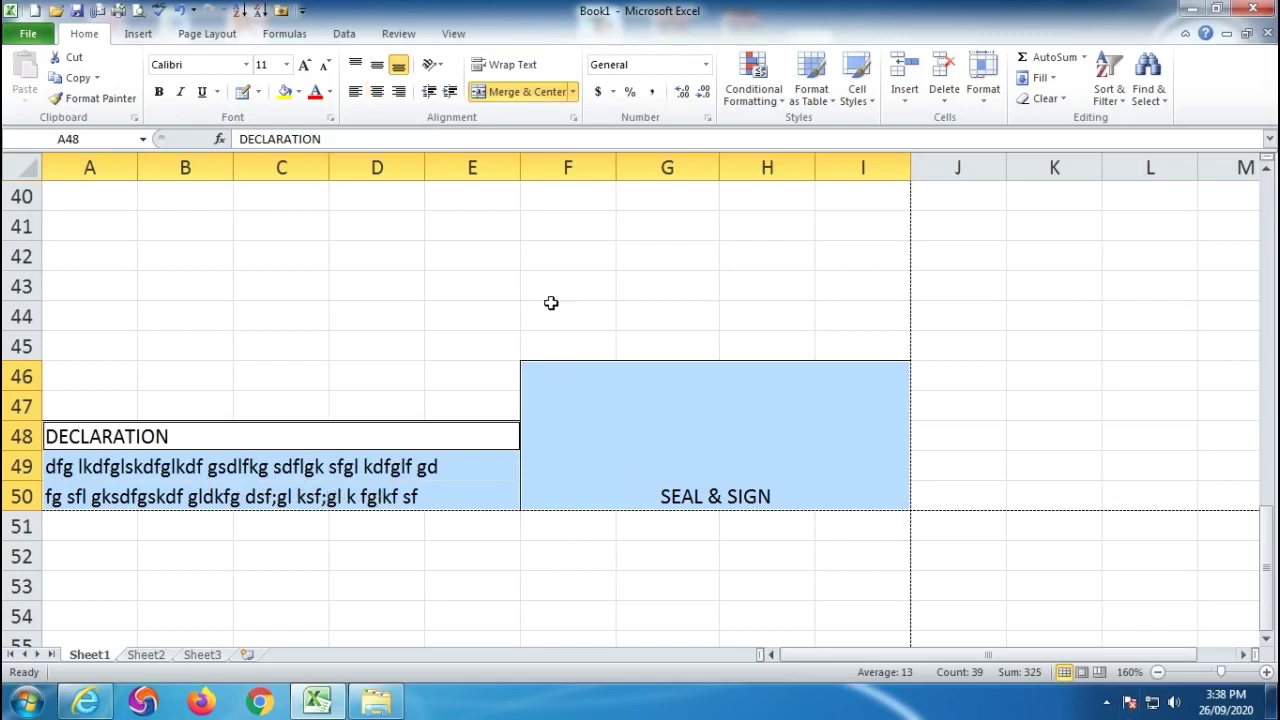
left_click(158, 91)
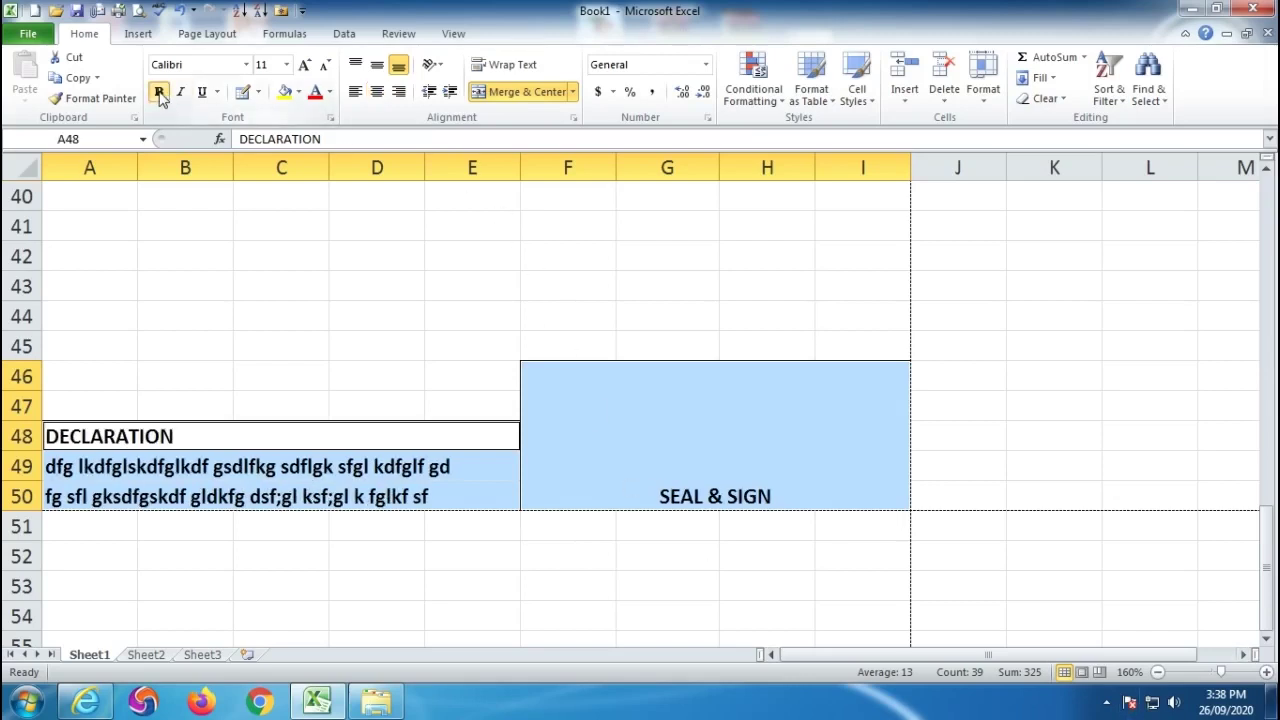
Clear the multi-cell selection and view the invoice's print preview.
scroll(553, 435, "up", 13)
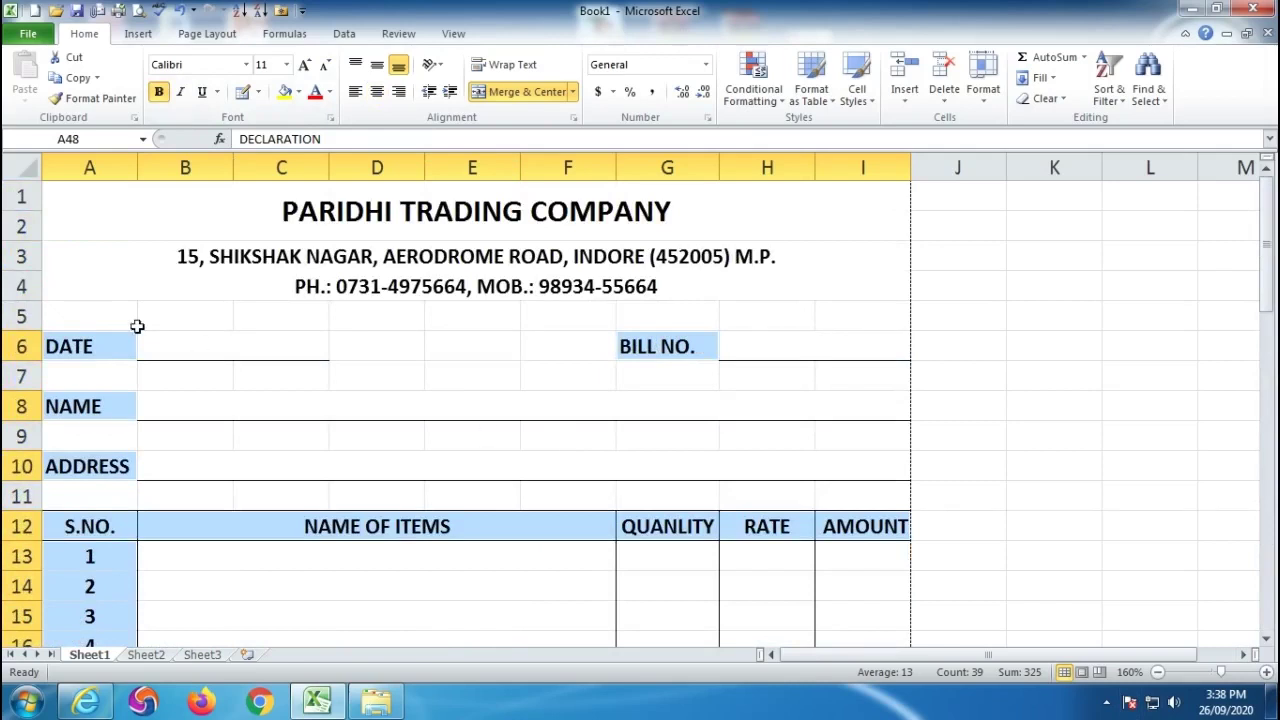
left_click(193, 343)
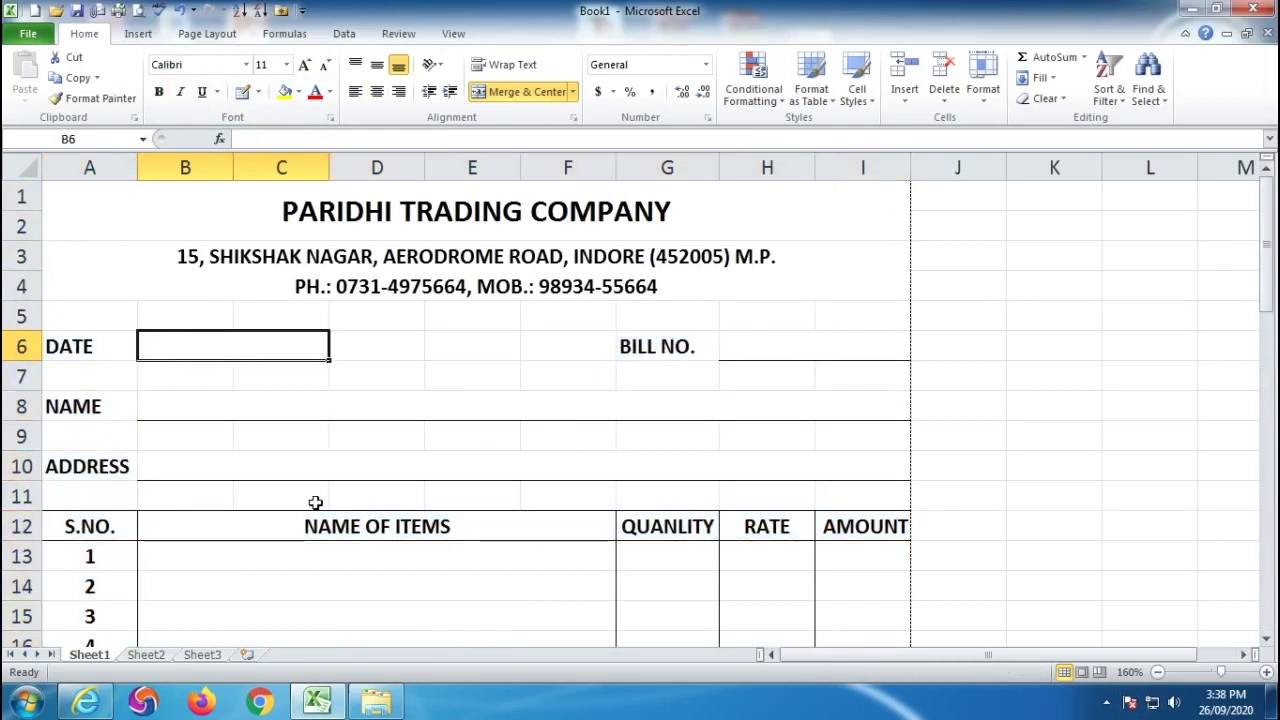
left_click(403, 375)
left_click(138, 10)
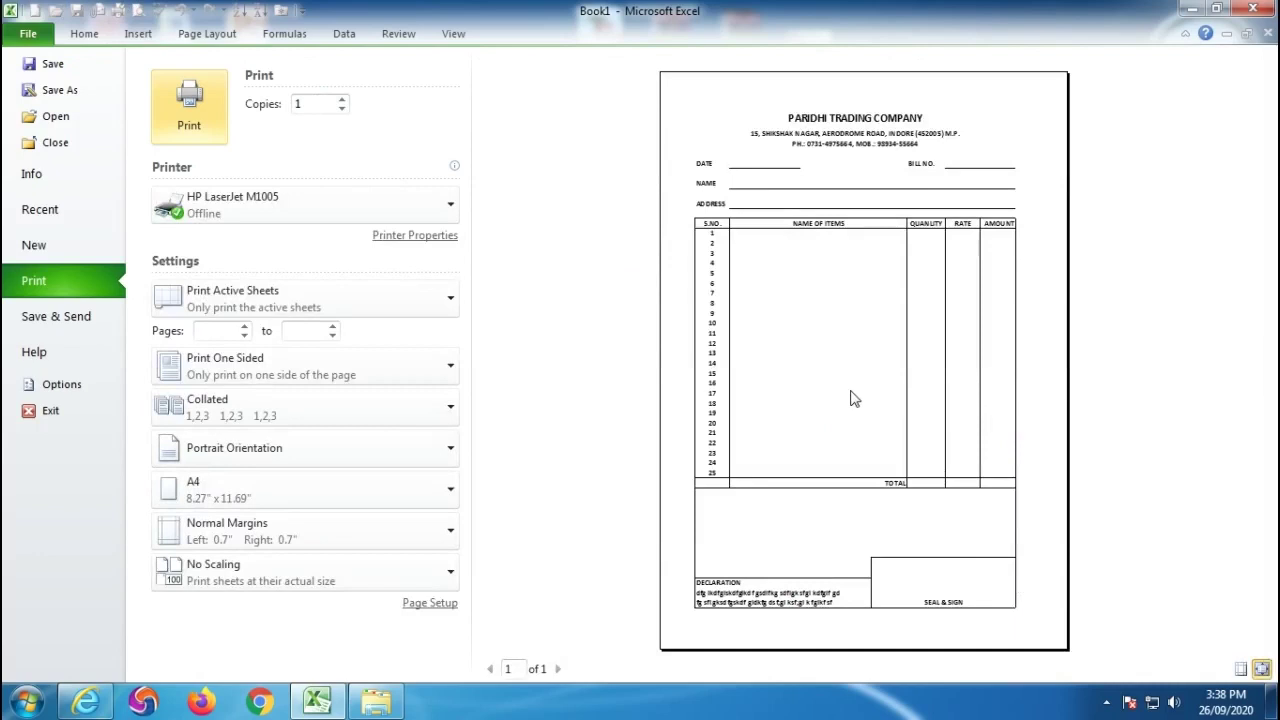
Close the invoice preview, go to Sheet2 and confirm its print preview shows nothing.
key("Escape")
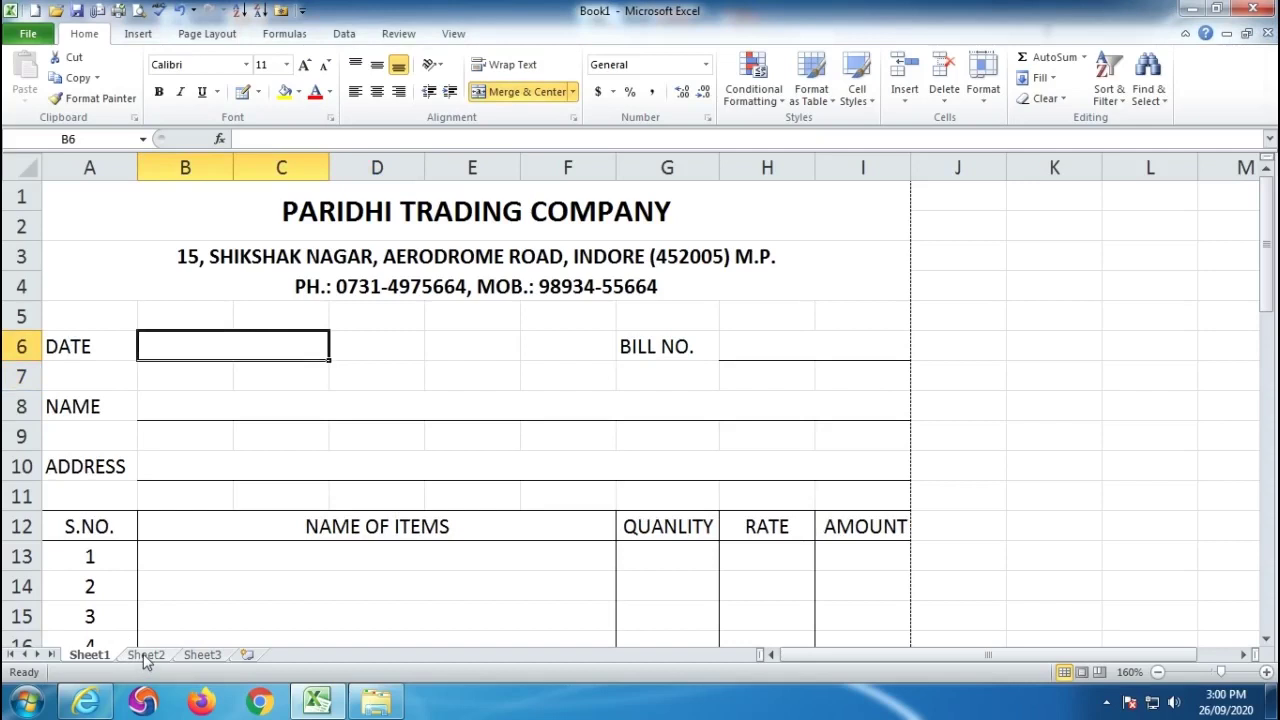
left_click(145, 656)
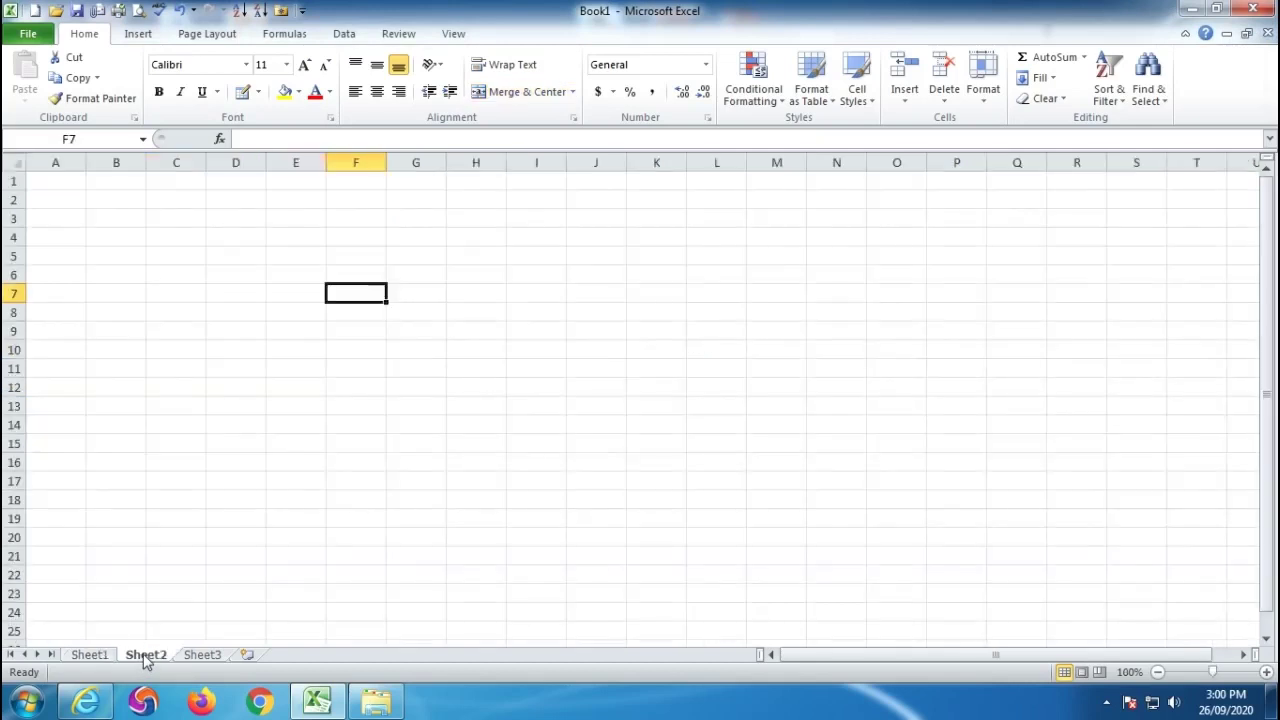
left_click(557, 410)
left_click(320, 308)
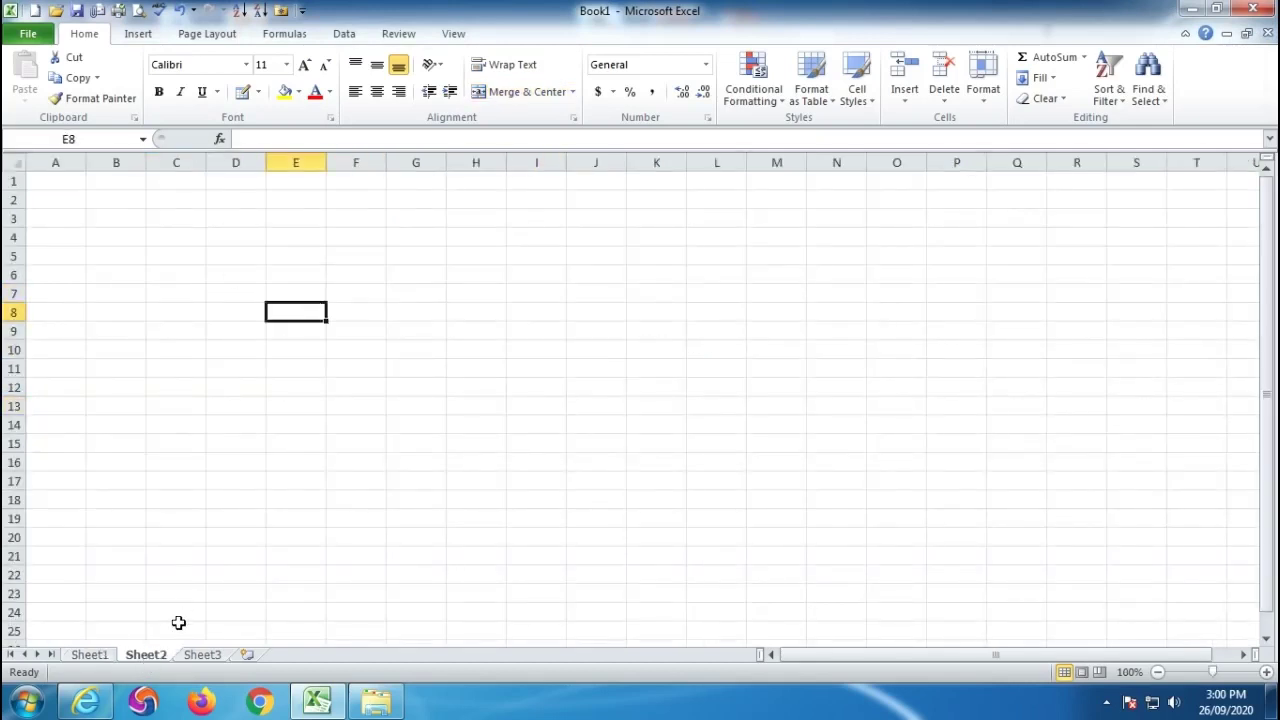
left_click(403, 355)
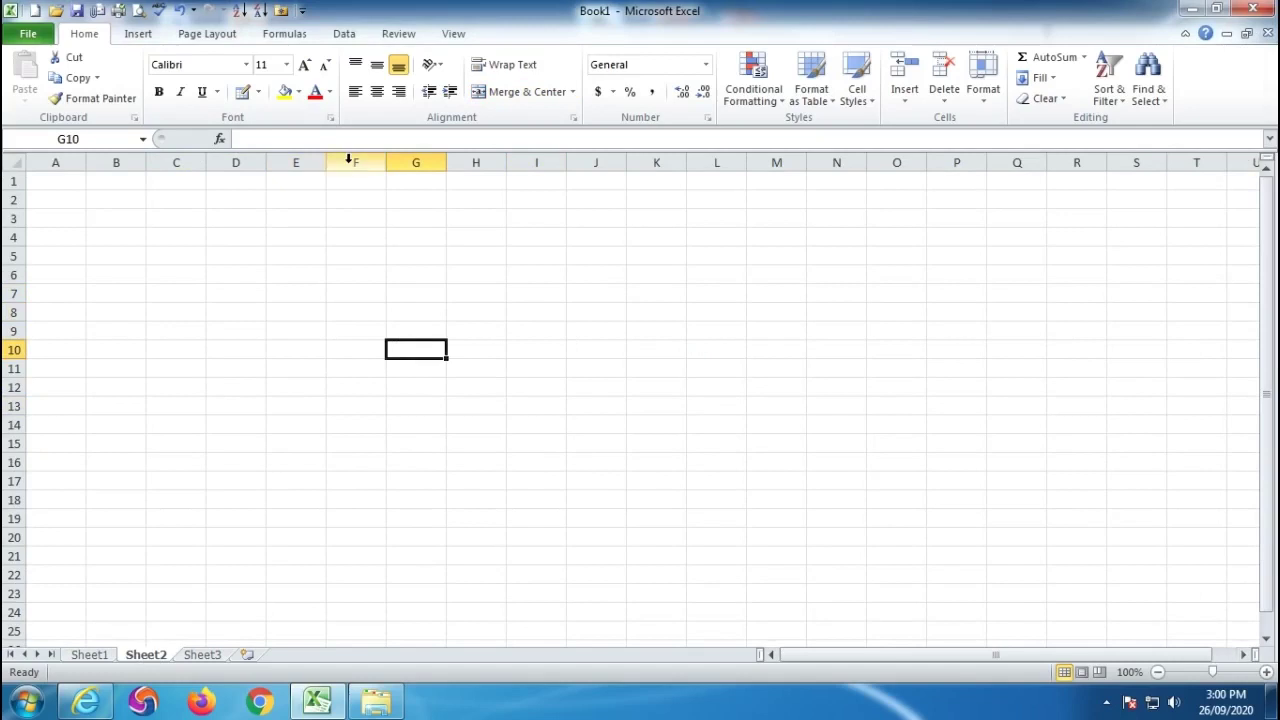
left_click(140, 12)
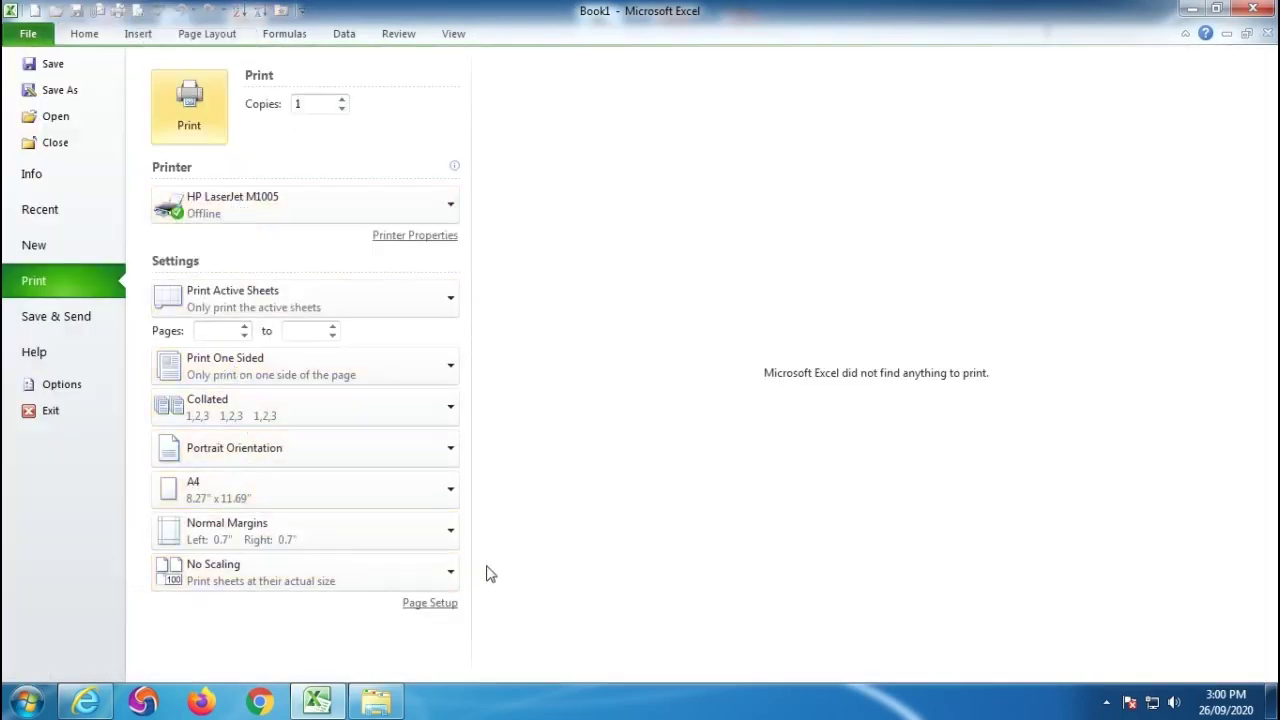
key("Escape")
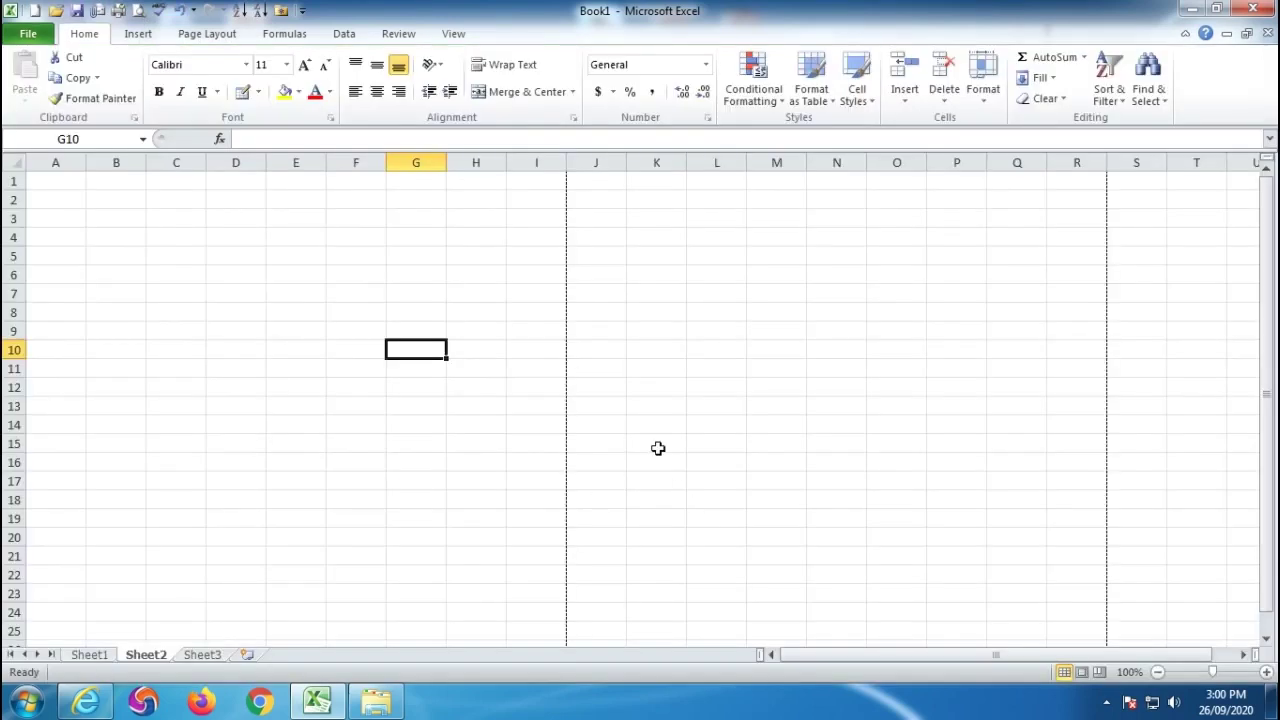
Merge and centre A1:I2 and enter the title JOURNAL ENTRIES.
left_click_drag(40, 181, 522, 193)
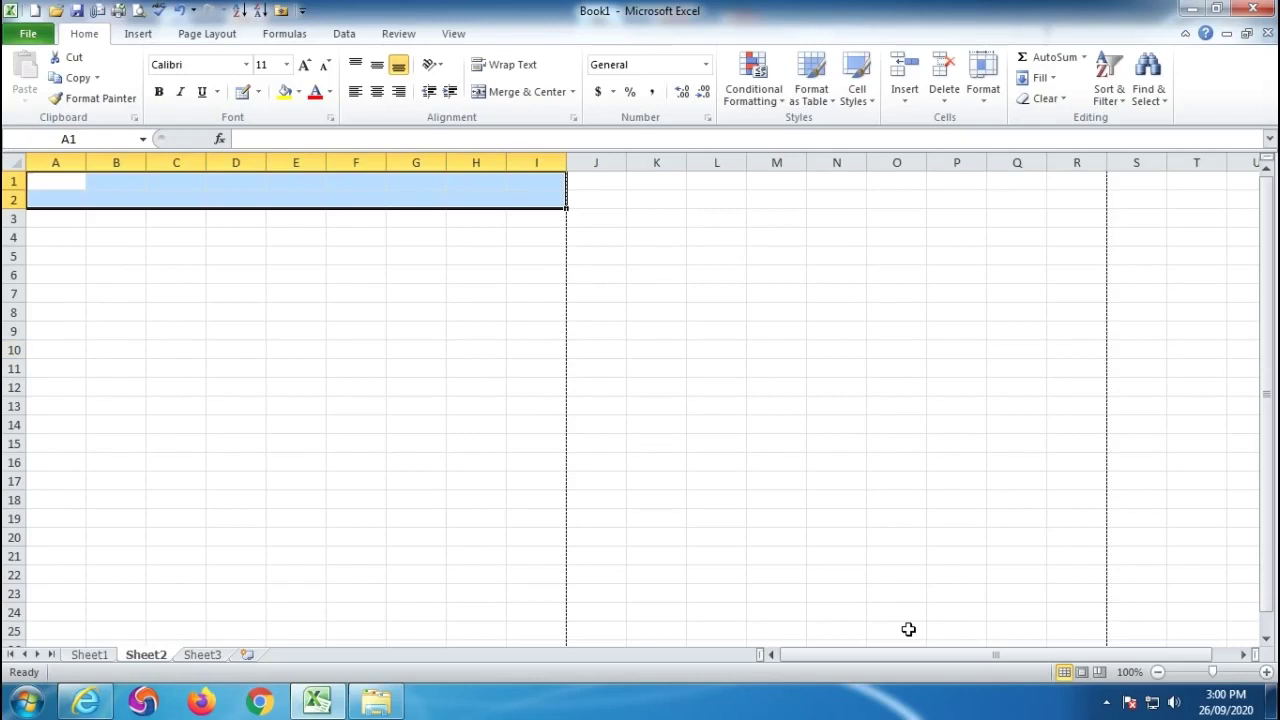
left_click(502, 93)
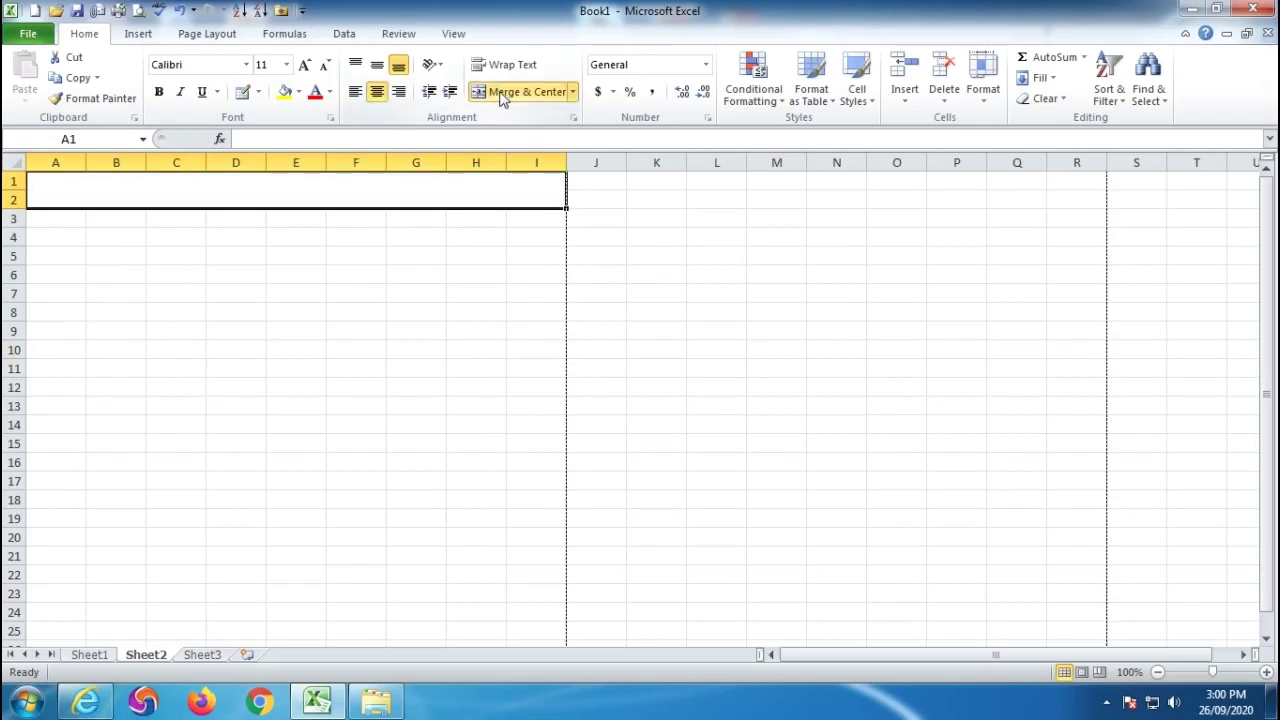
type("JOURNAL ENTRIES")
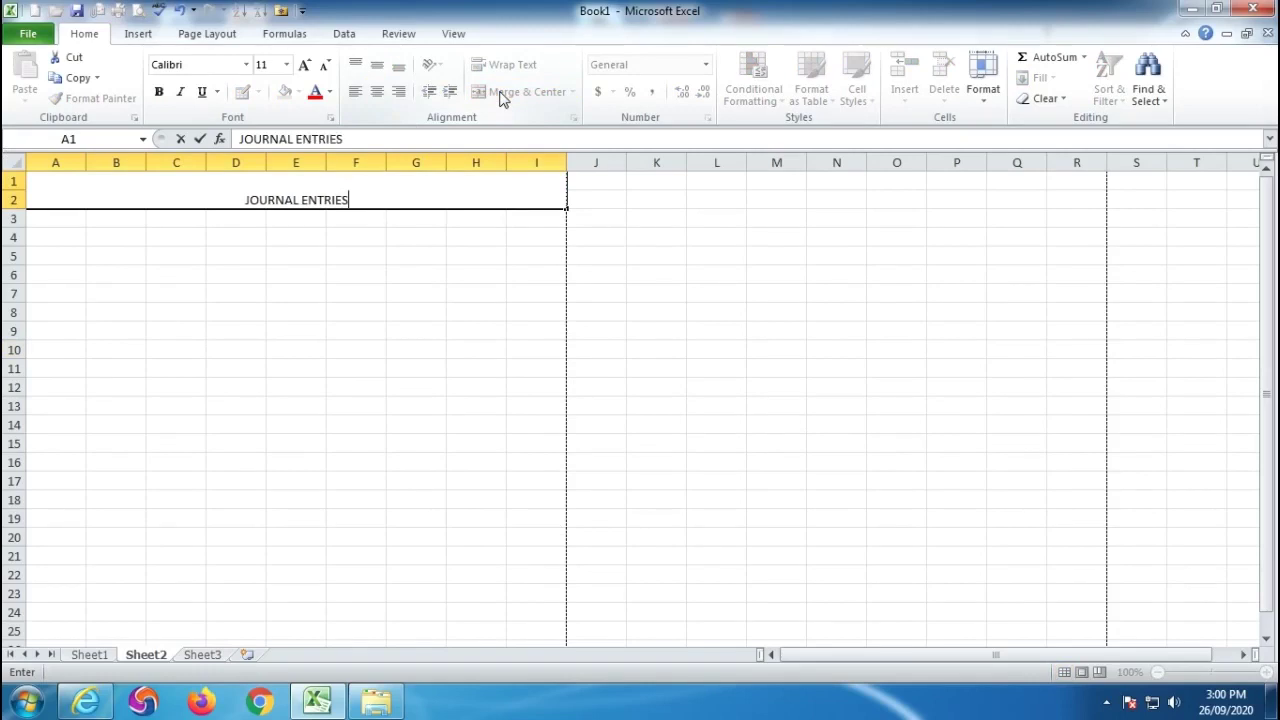
key("Return")
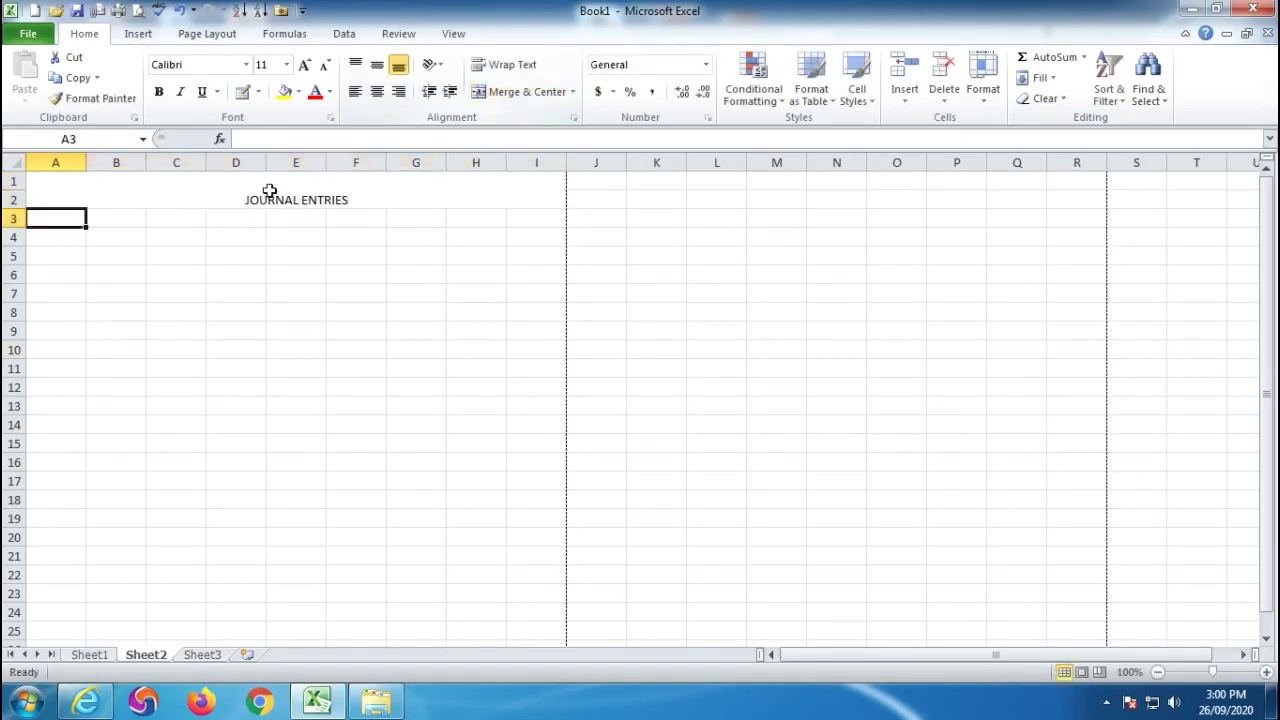
Make the title bold, enlarge it three font sizes and centre it vertically.
left_click(266, 189)
left_click(159, 93)
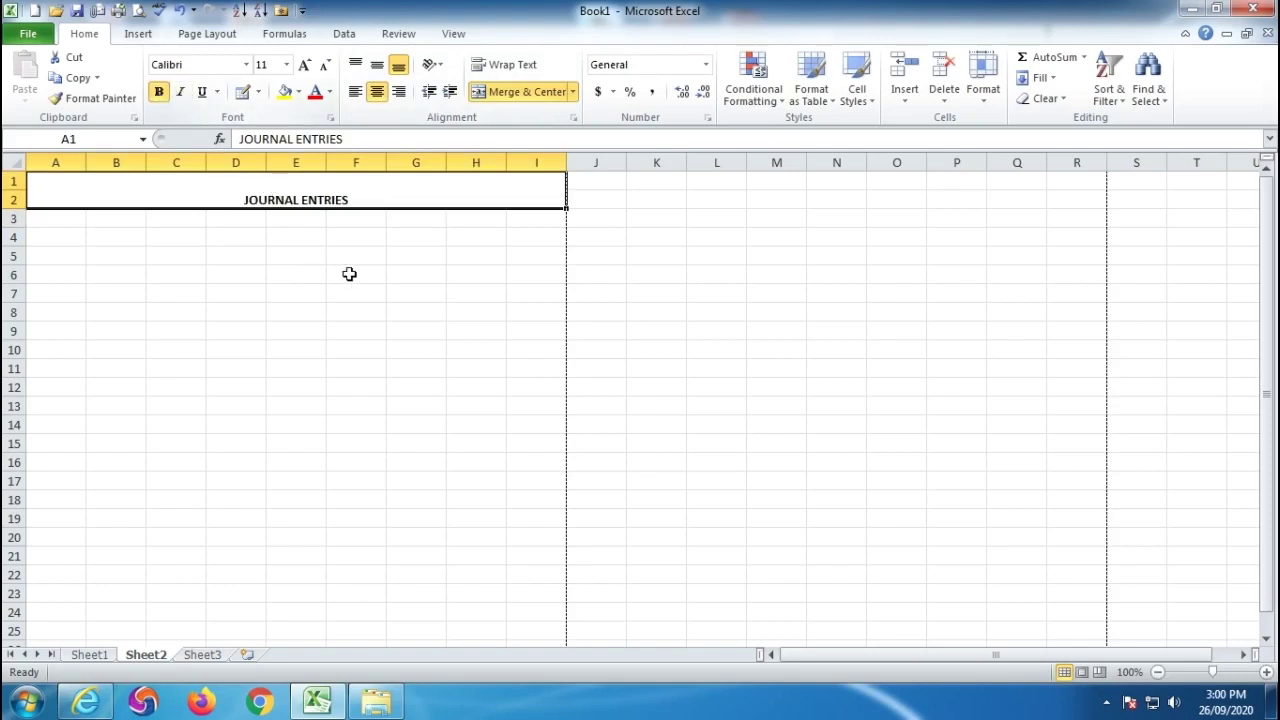
scroll(369, 282, "up", 3)
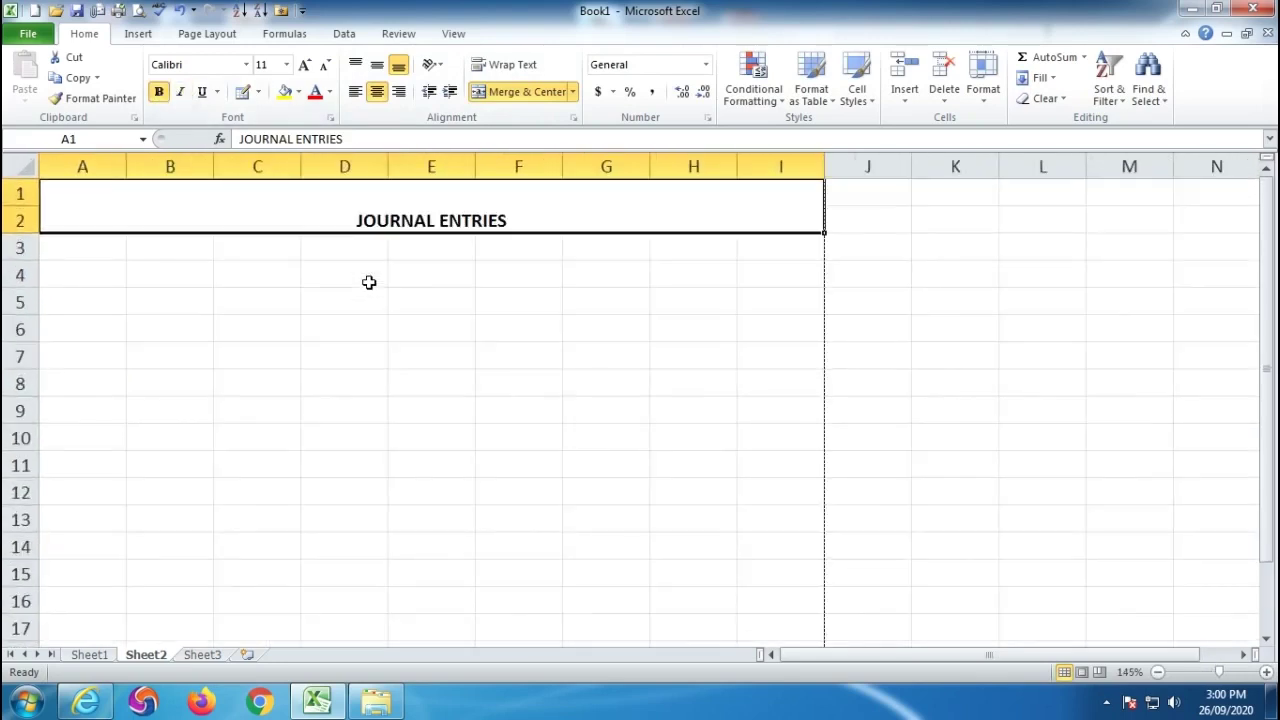
scroll(369, 282, "up", 1)
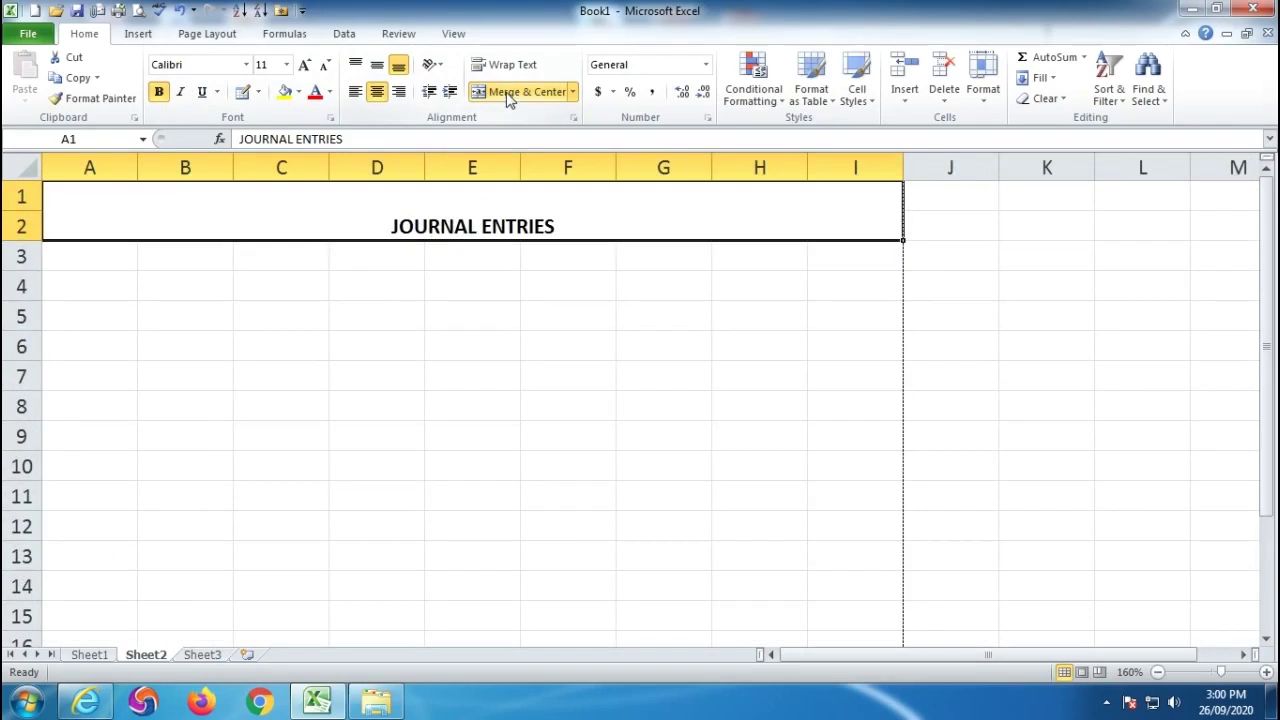
left_click(304, 66)
left_click(304, 66)
left_click(304, 66)
left_click(304, 66)
left_click(378, 66)
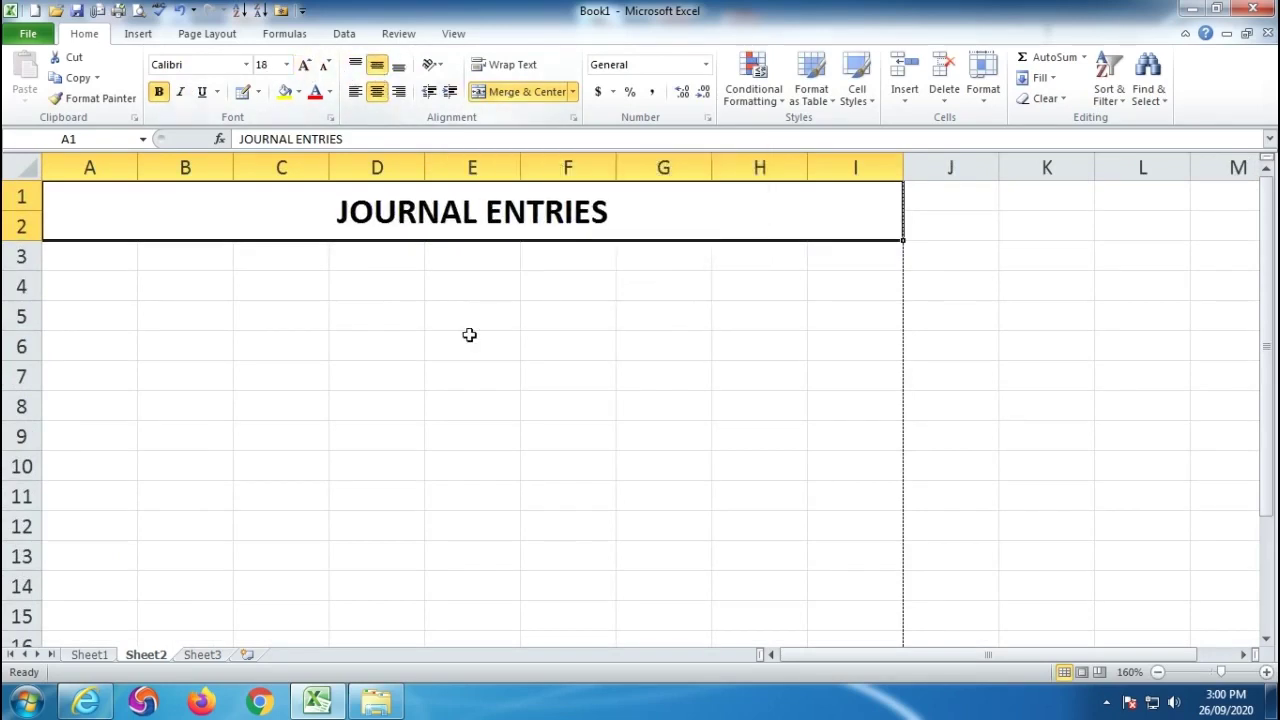
left_click(479, 411)
left_click(106, 262)
Enter the headings DATE, PARTICULARS, LF and AMOUNT across row 3.
type("DATE")
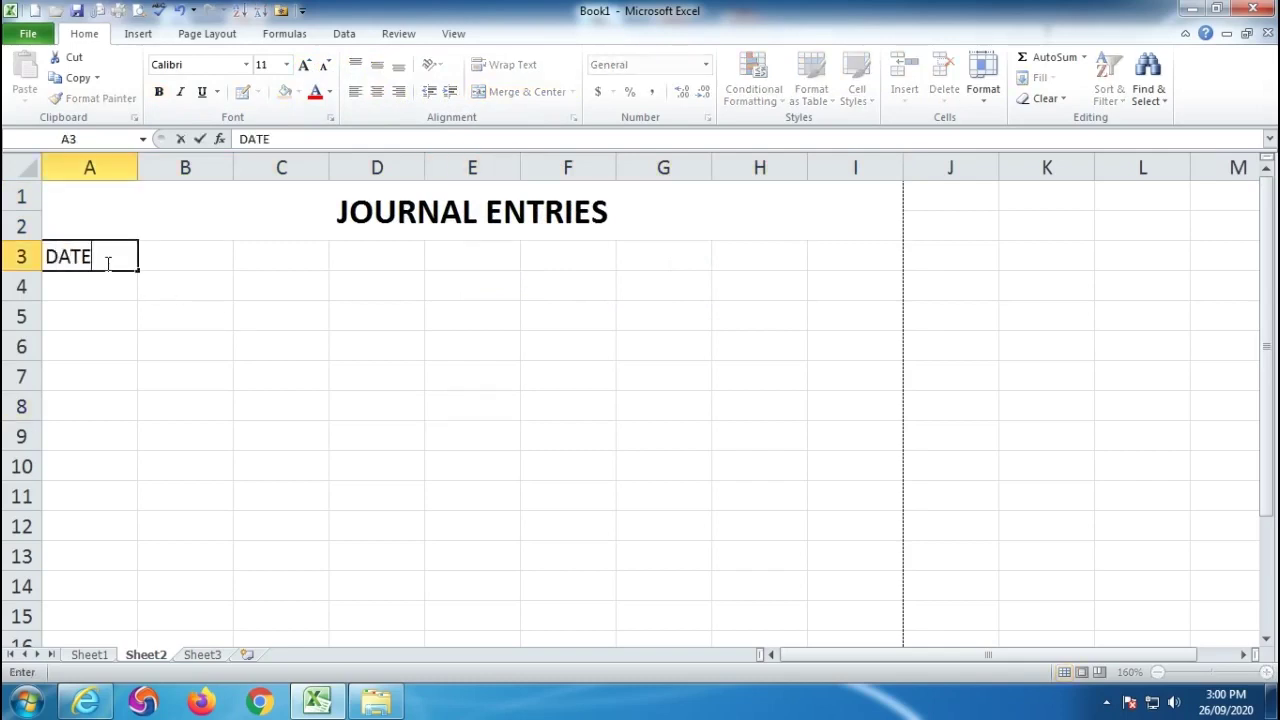
key("Tab")
type("PAR")
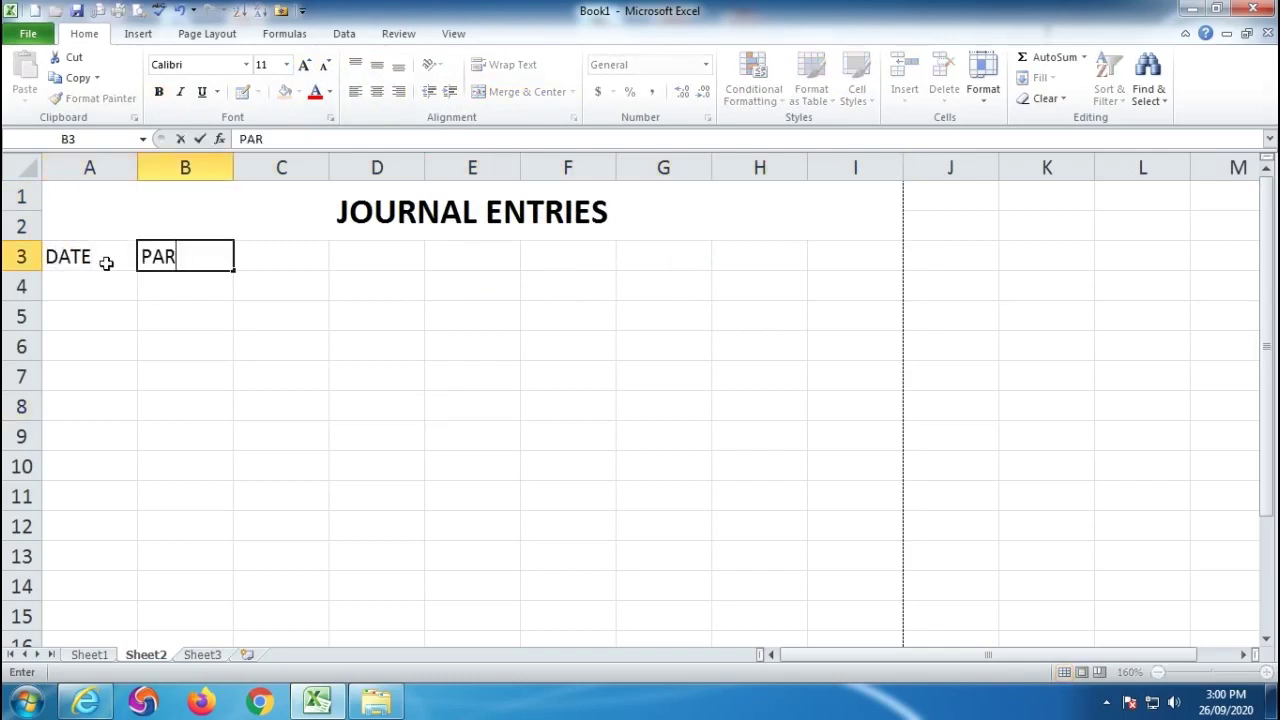
type("TICULARS")
key("Tab")
key("Tab")
key("Tab")
key("Tab")
key("Tab")
type("LF")
key("Tab")
type("AMOUNT")
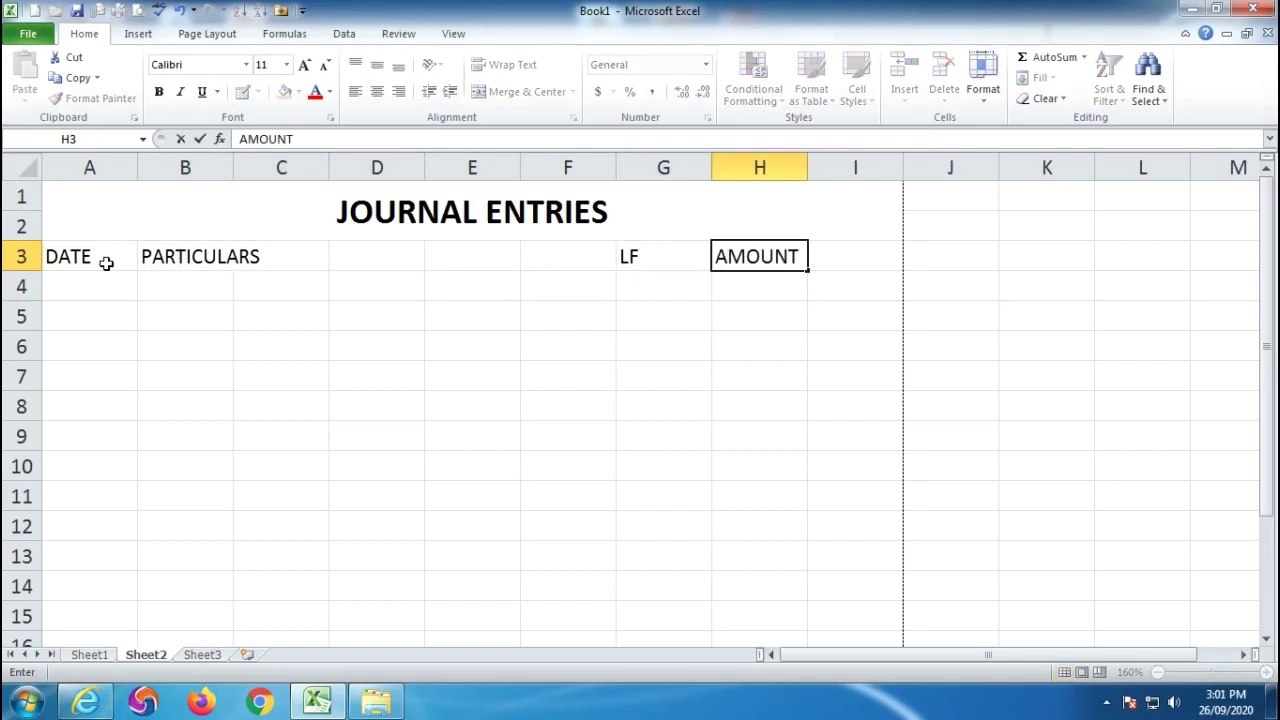
key("Return")
Centre AMOUNT across H3:I3 over centred DR and CR subheadings, and narrow column G.
left_click_drag(754, 256, 858, 259)
left_click(503, 92)
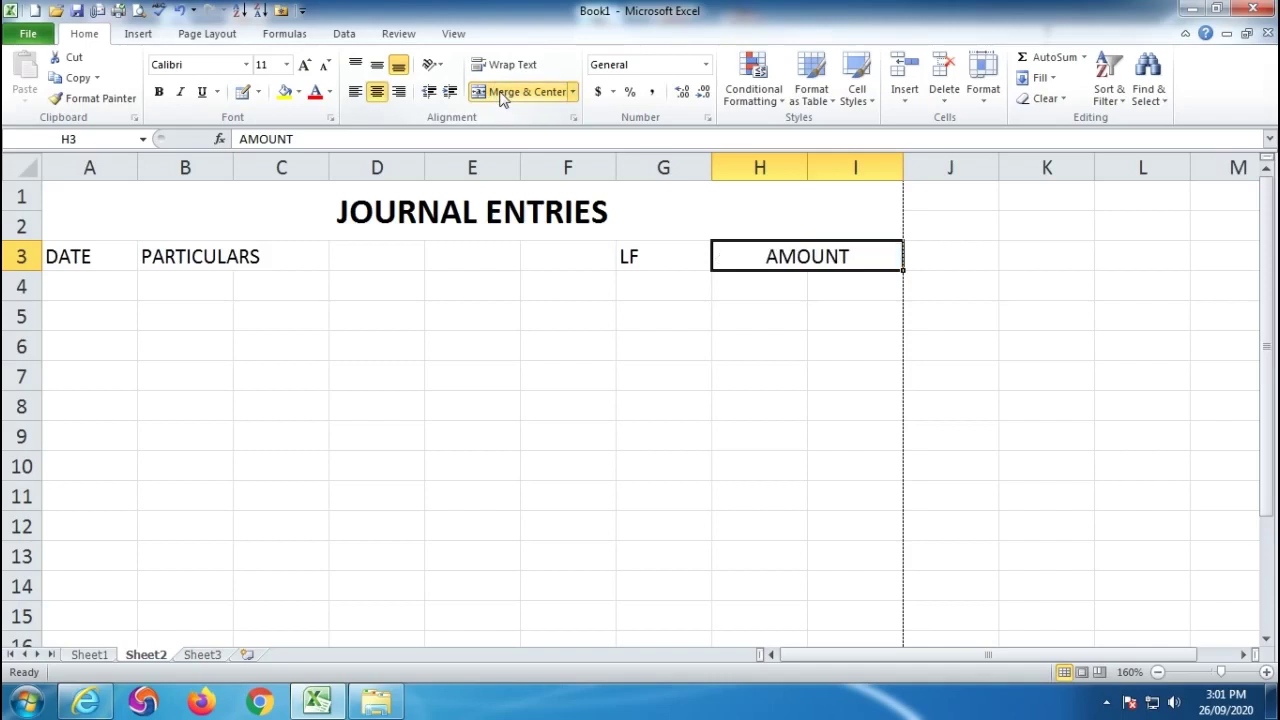
left_click(764, 290)
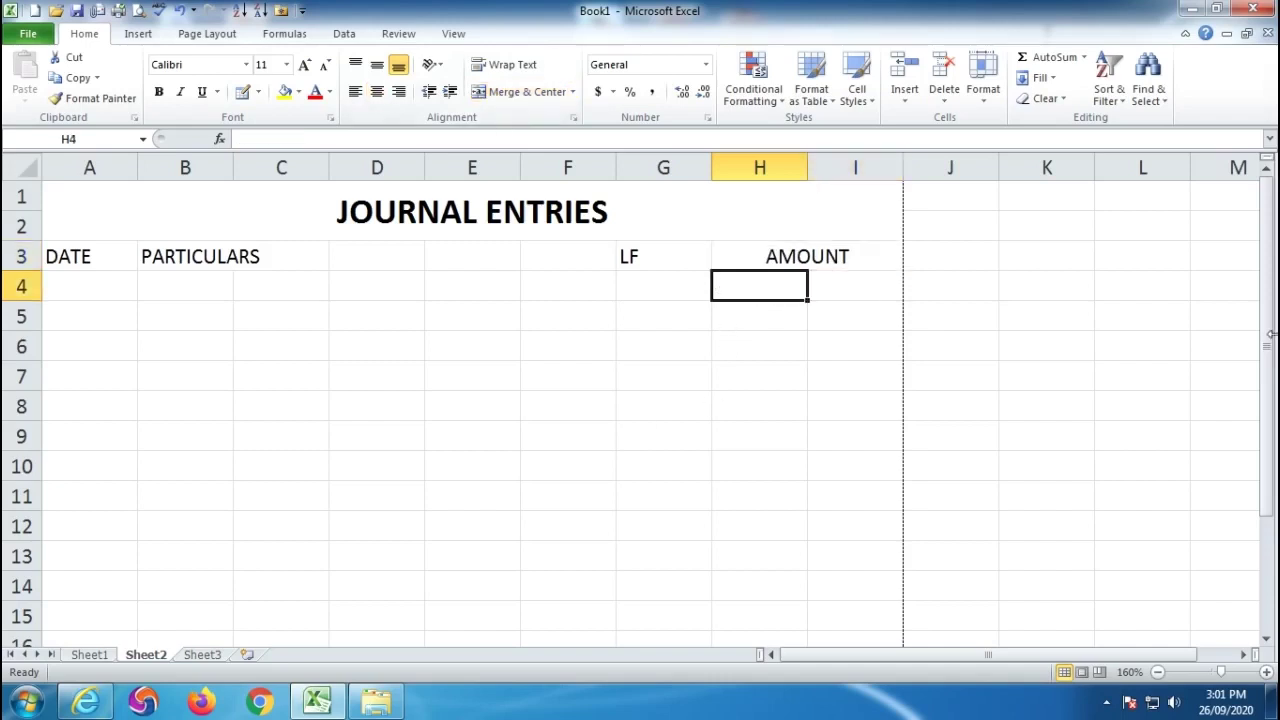
type("DR")
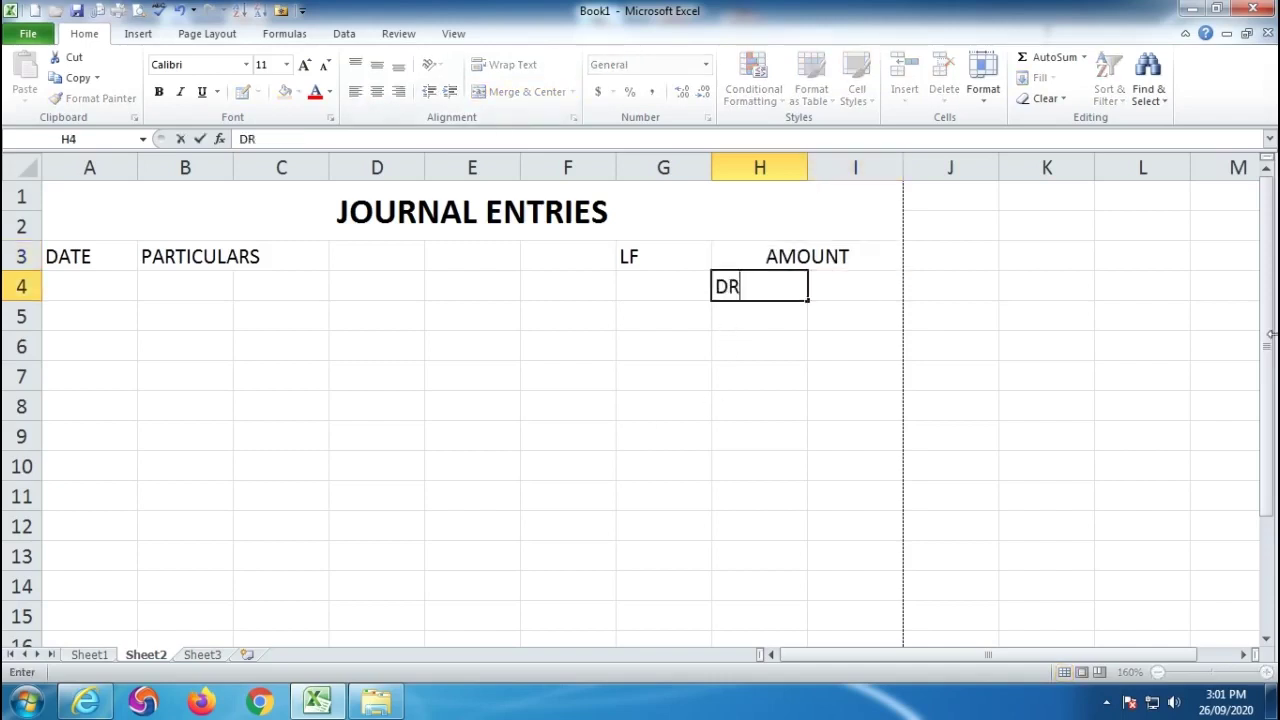
key("Tab")
type("CR")
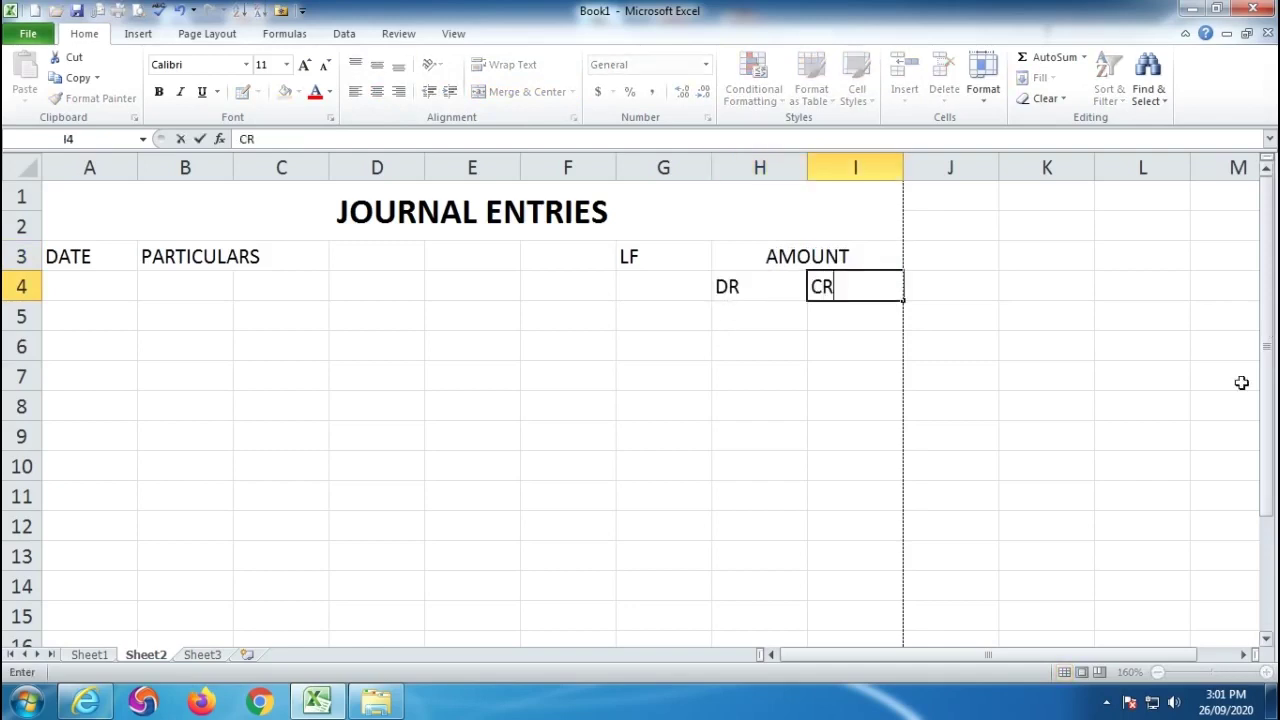
left_click(737, 440)
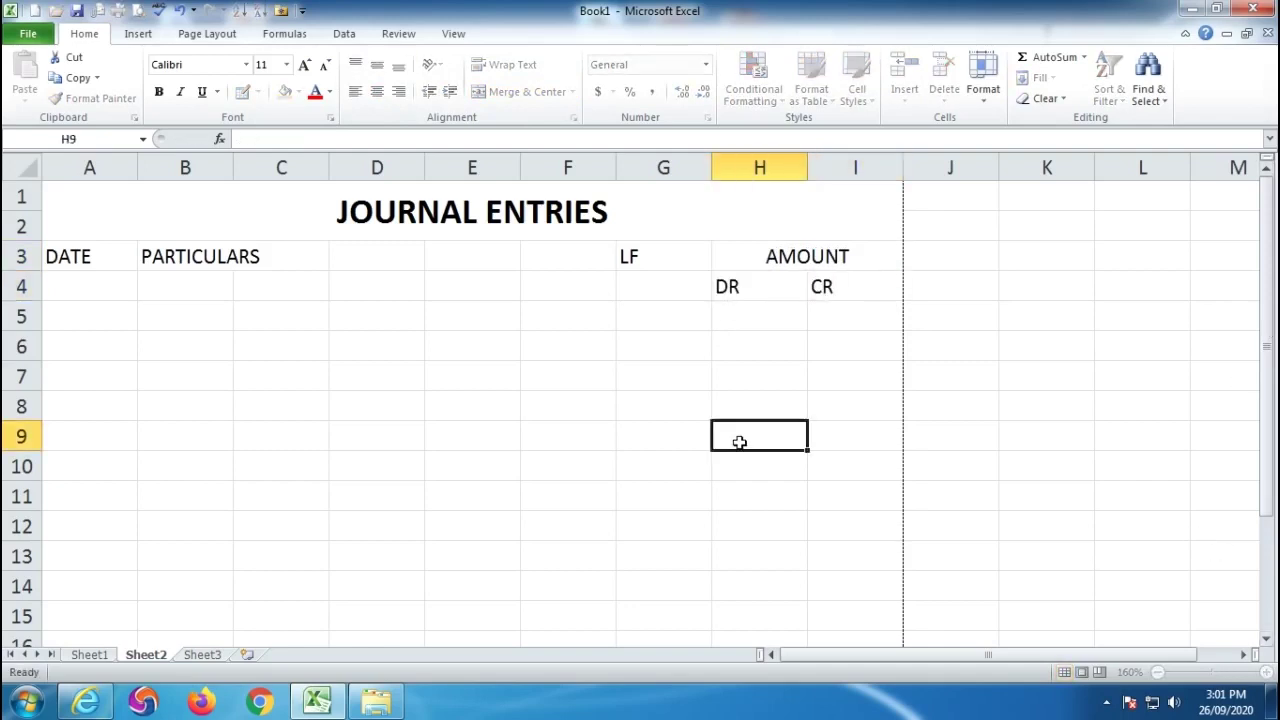
left_click_drag(755, 288, 831, 283)
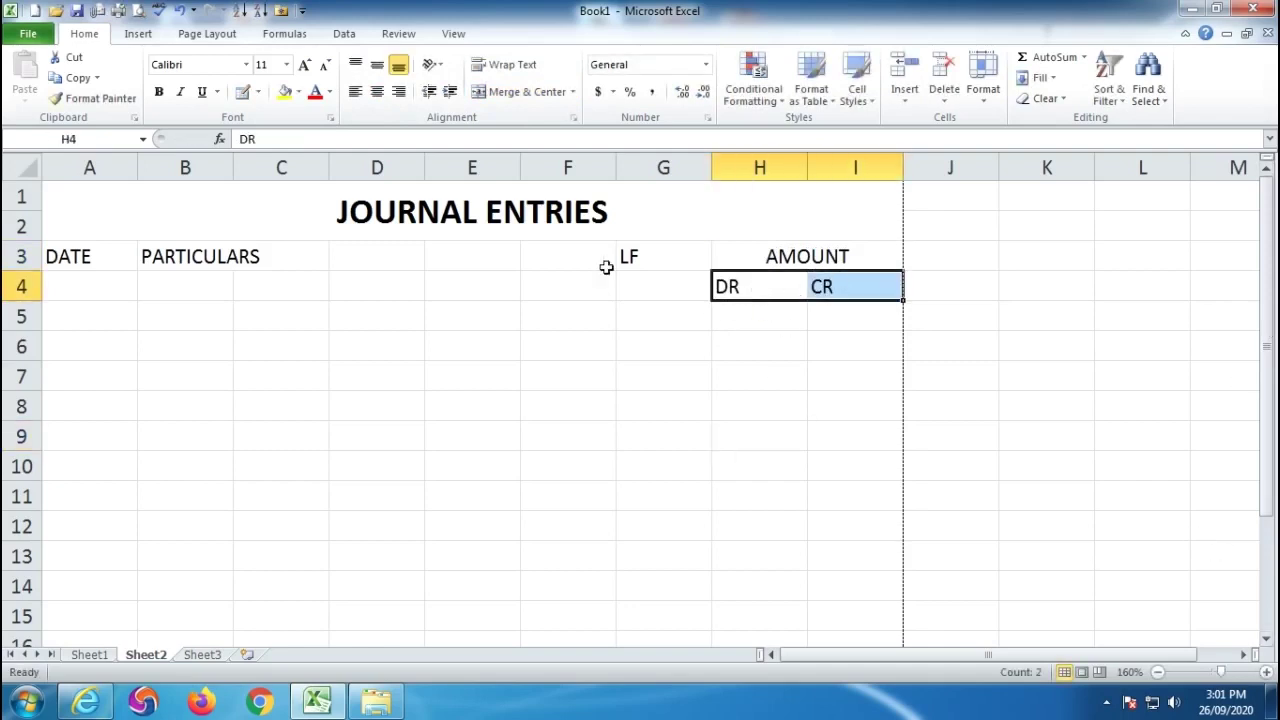
left_click(377, 91)
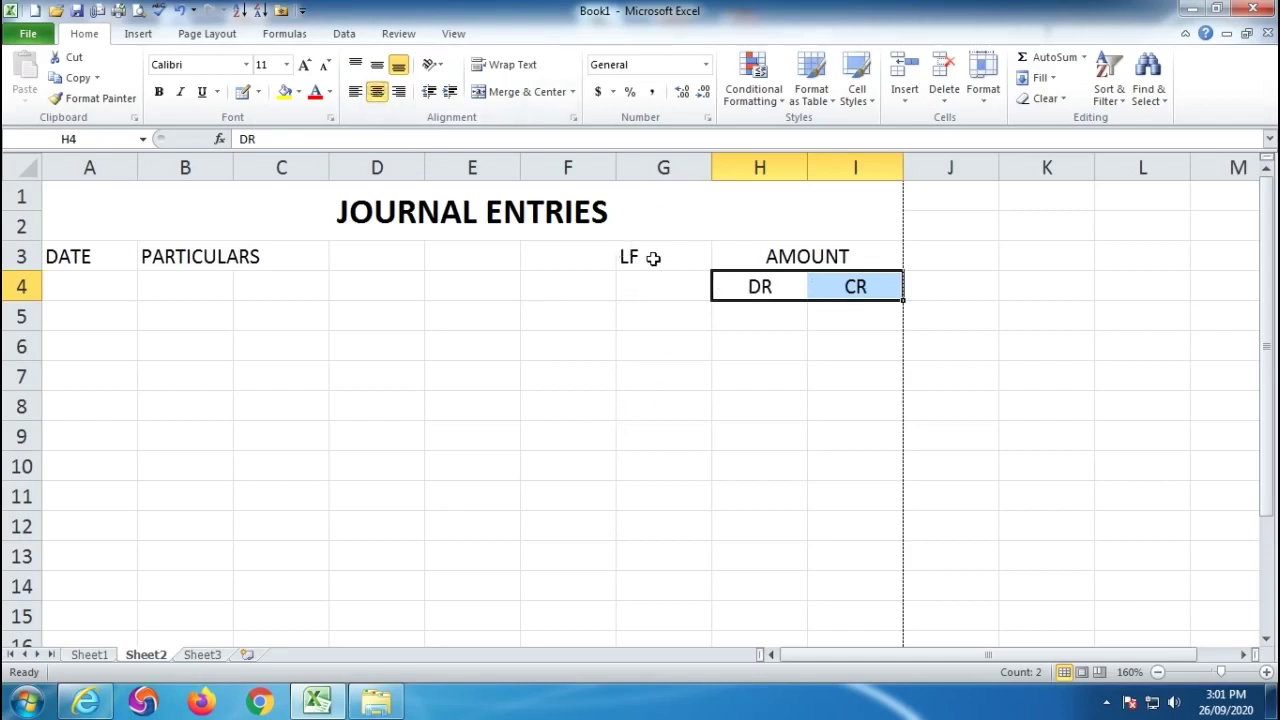
mouse_move(711, 165)
left_mouse_down()
mouse_move(624, 164)
mouse_move(695, 163)
left_mouse_up()
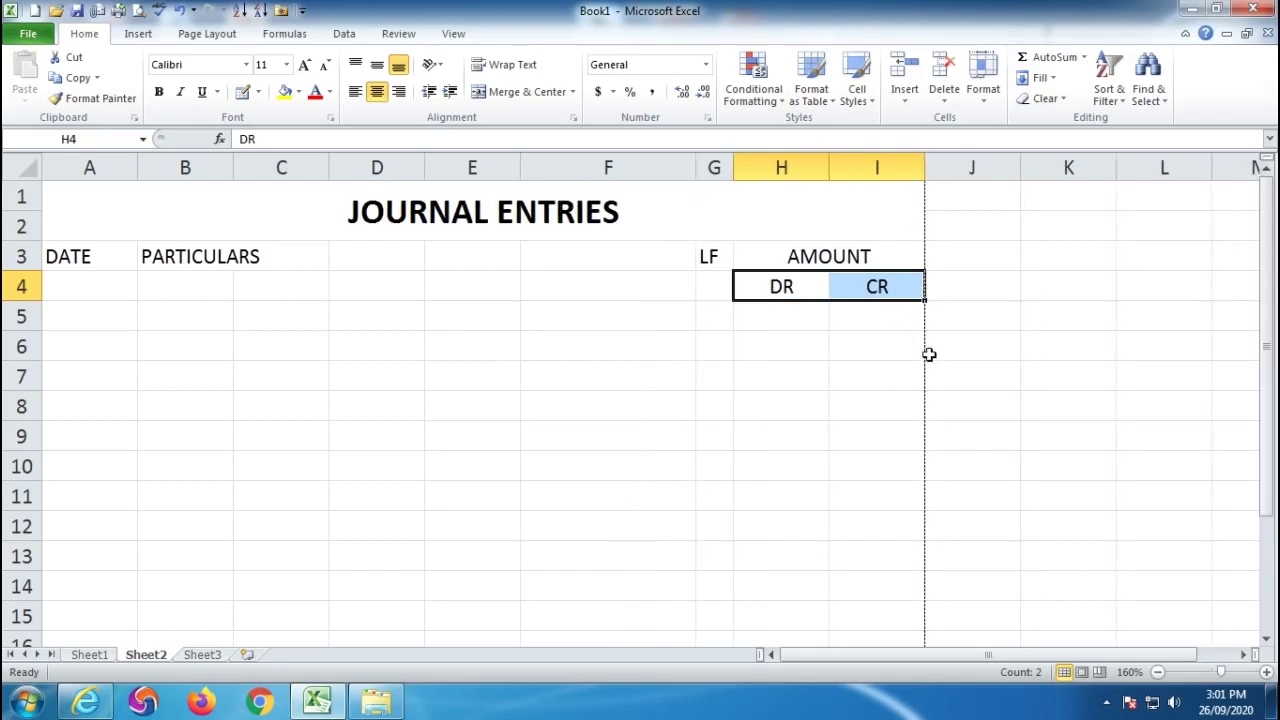
left_click_drag(168, 256, 652, 315)
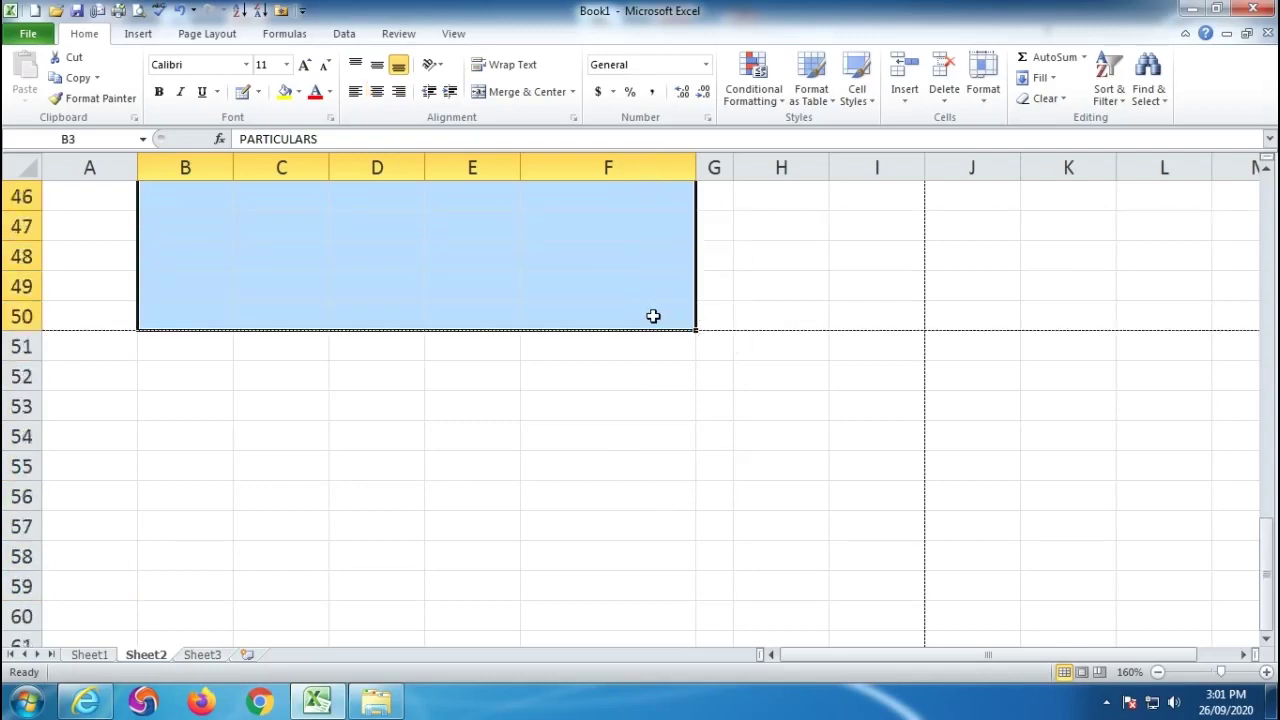
Apply Merge Across to B3:F50 and enter a right-aligned TOTAL label in B50.
left_click(573, 92)
left_click(527, 143)
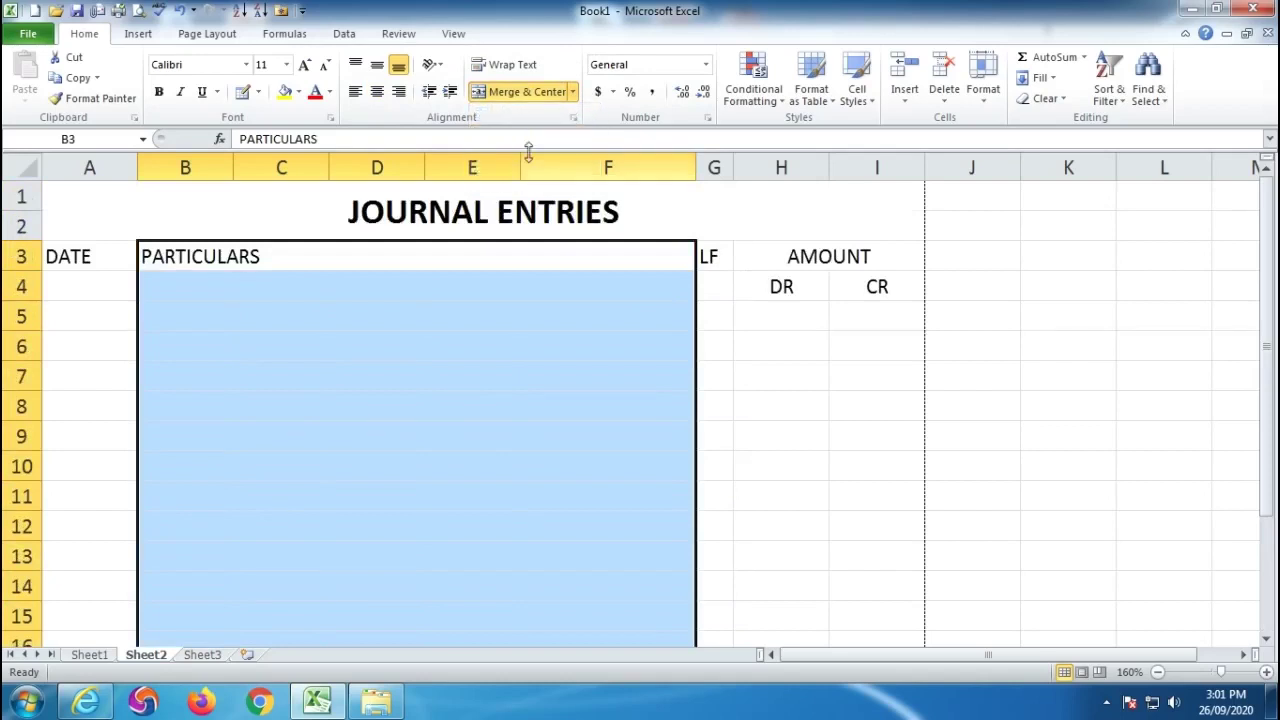
scroll(660, 437, "down", 15)
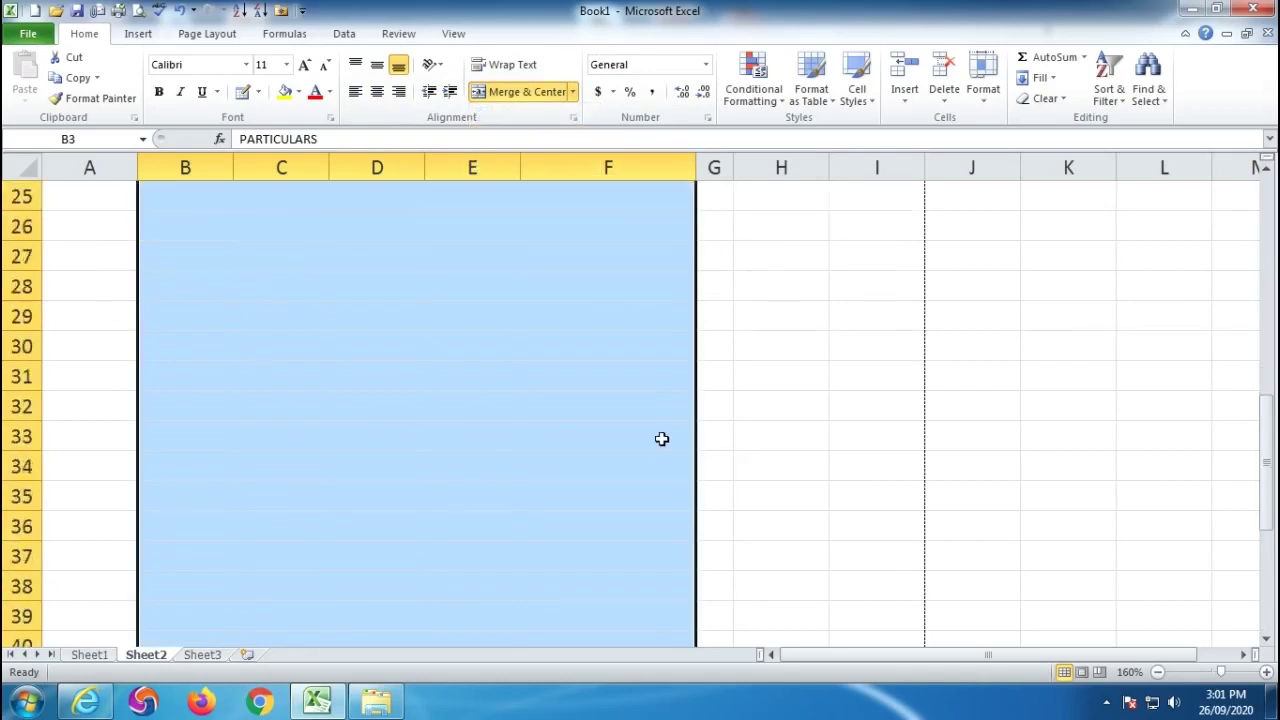
left_click(576, 318)
type("TOTAL")
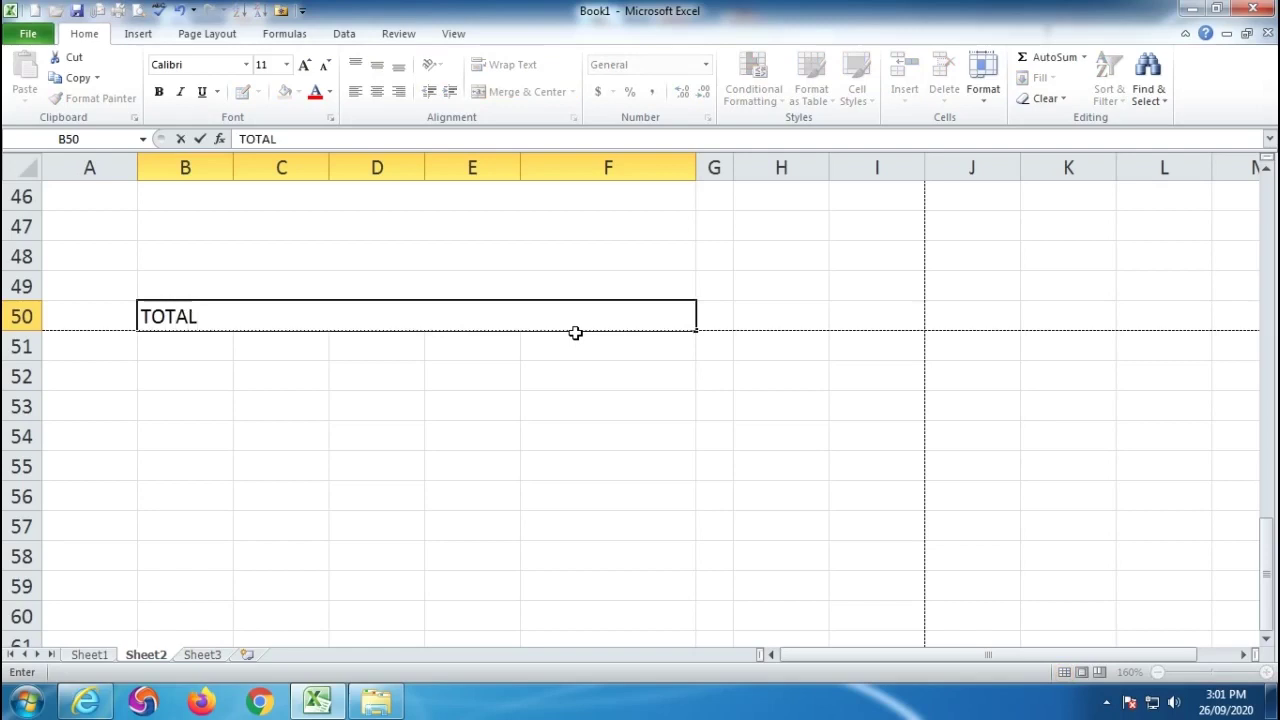
left_click(474, 433)
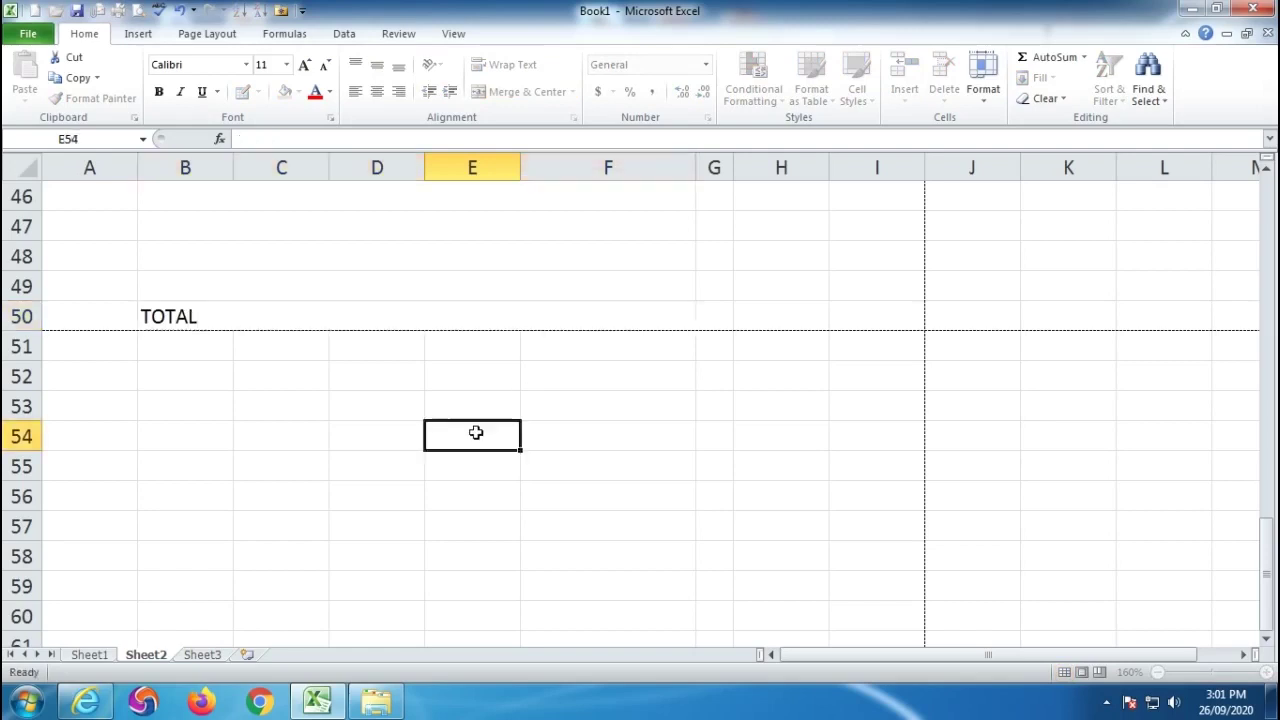
left_click(323, 315)
left_click(398, 92)
scroll(606, 480, "up", 15)
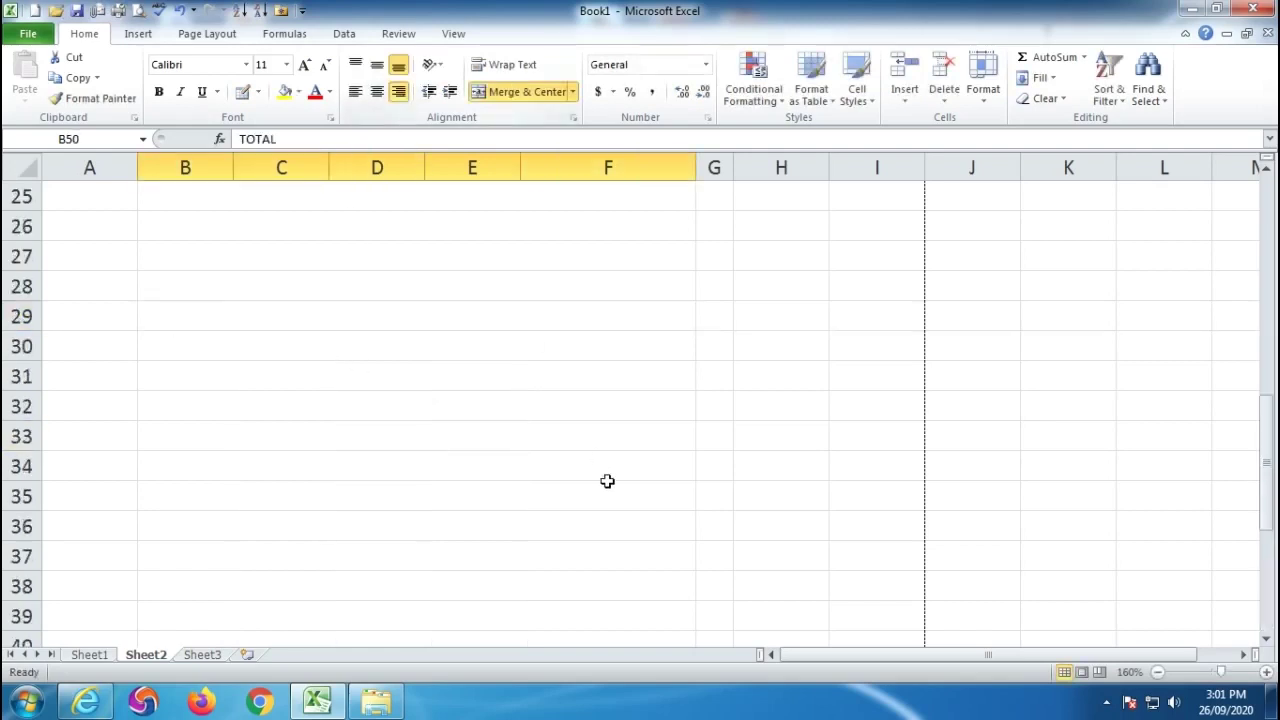
Merge and middle-align DATE in A3:A4, PARTICULARS in B3:F4 and LF in G3:G4.
left_click_drag(80, 244, 105, 289)
left_click(507, 92)
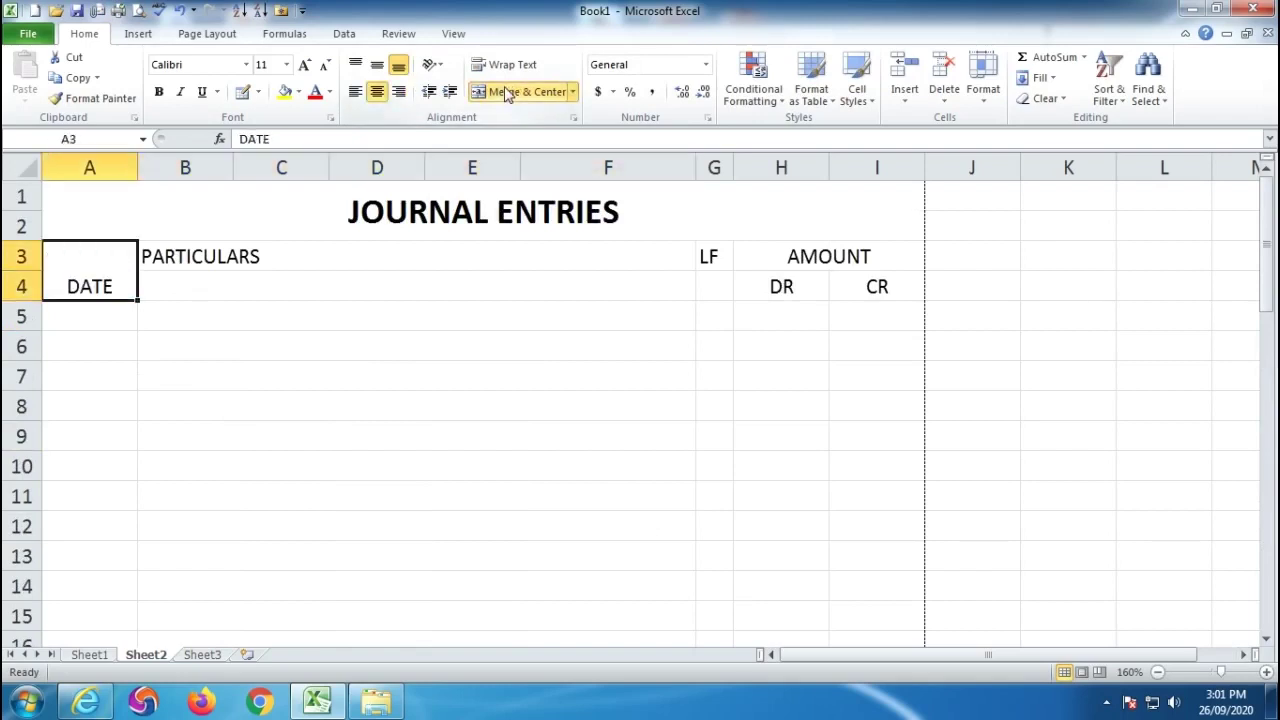
left_click(379, 66)
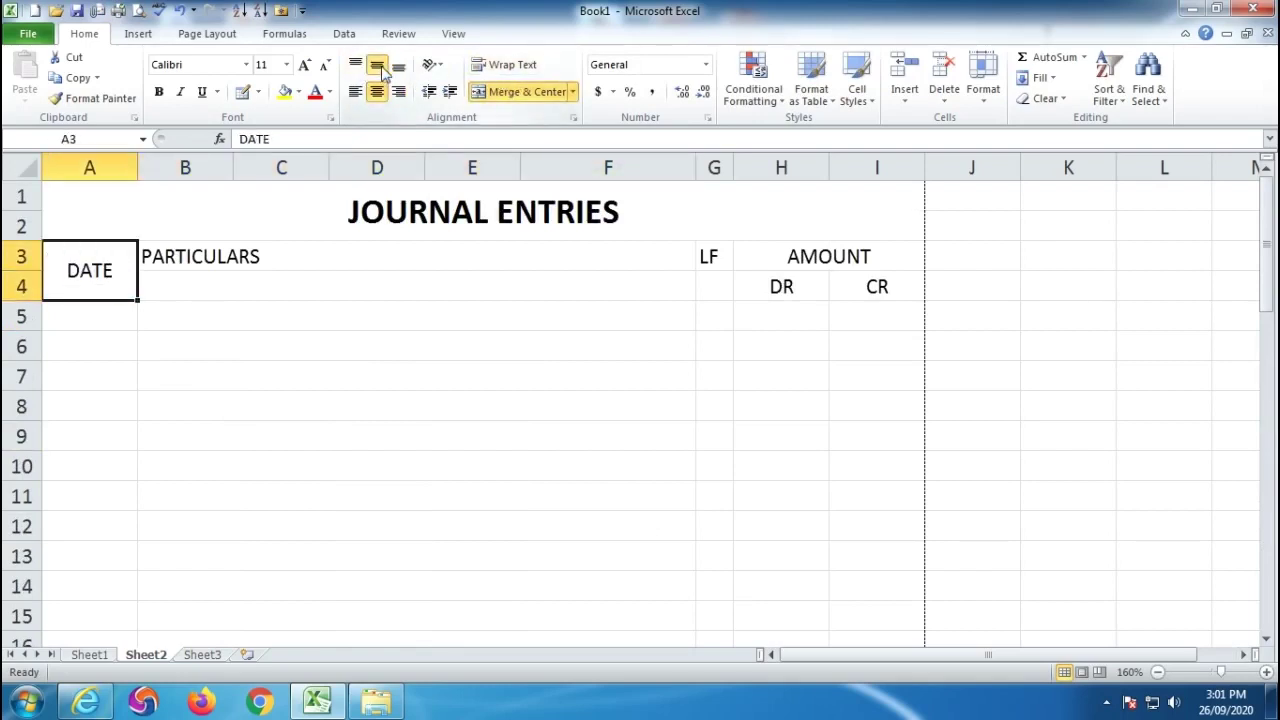
left_click_drag(177, 249, 622, 287)
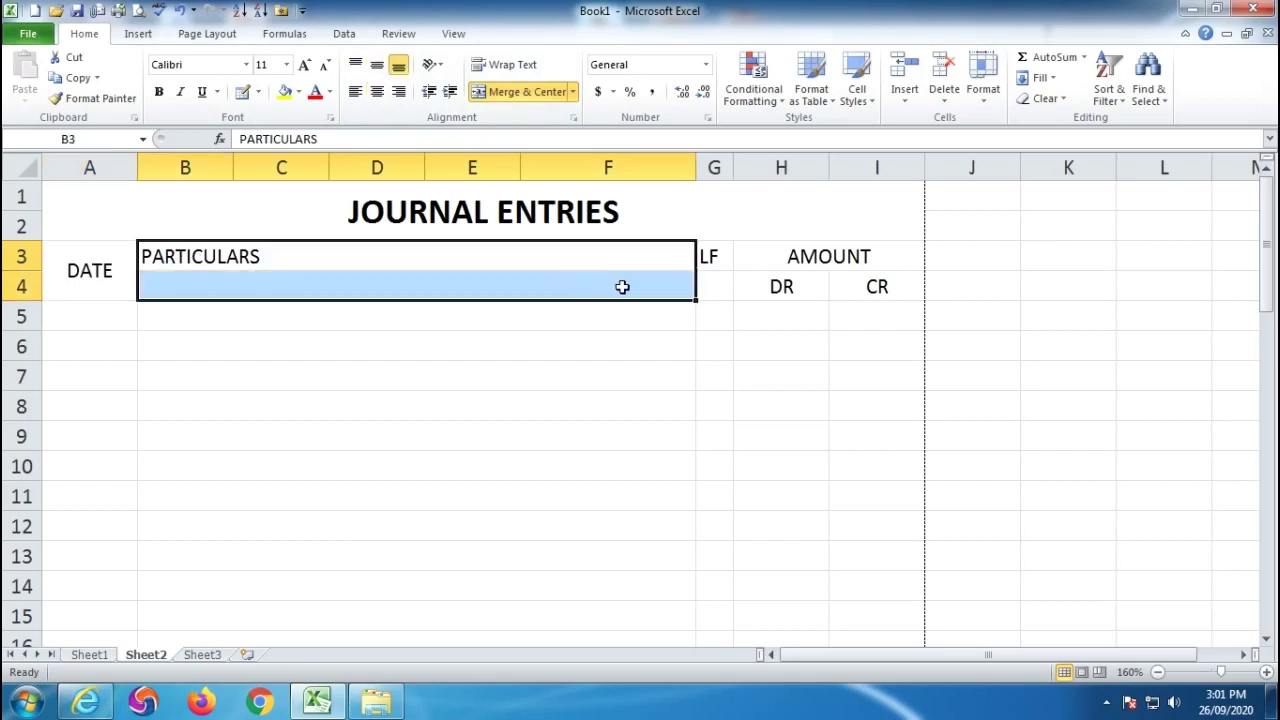
left_click(492, 92)
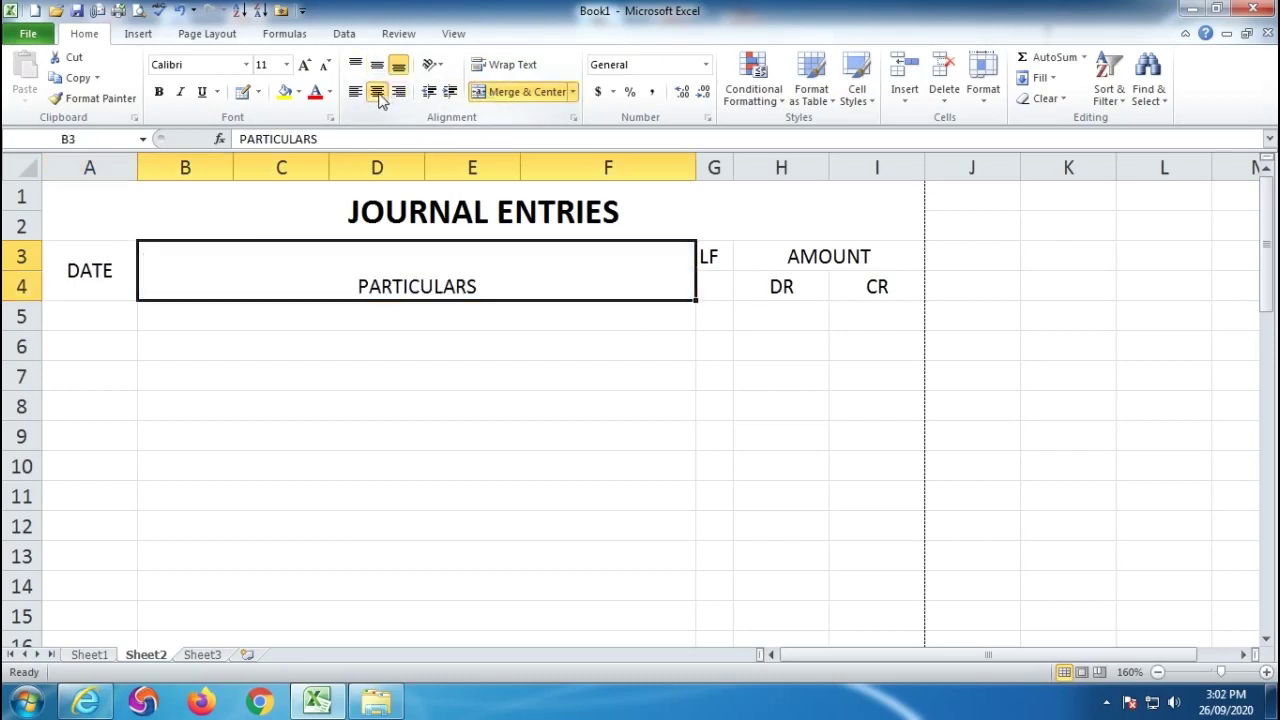
left_click(377, 64)
left_click_drag(700, 262, 720, 276)
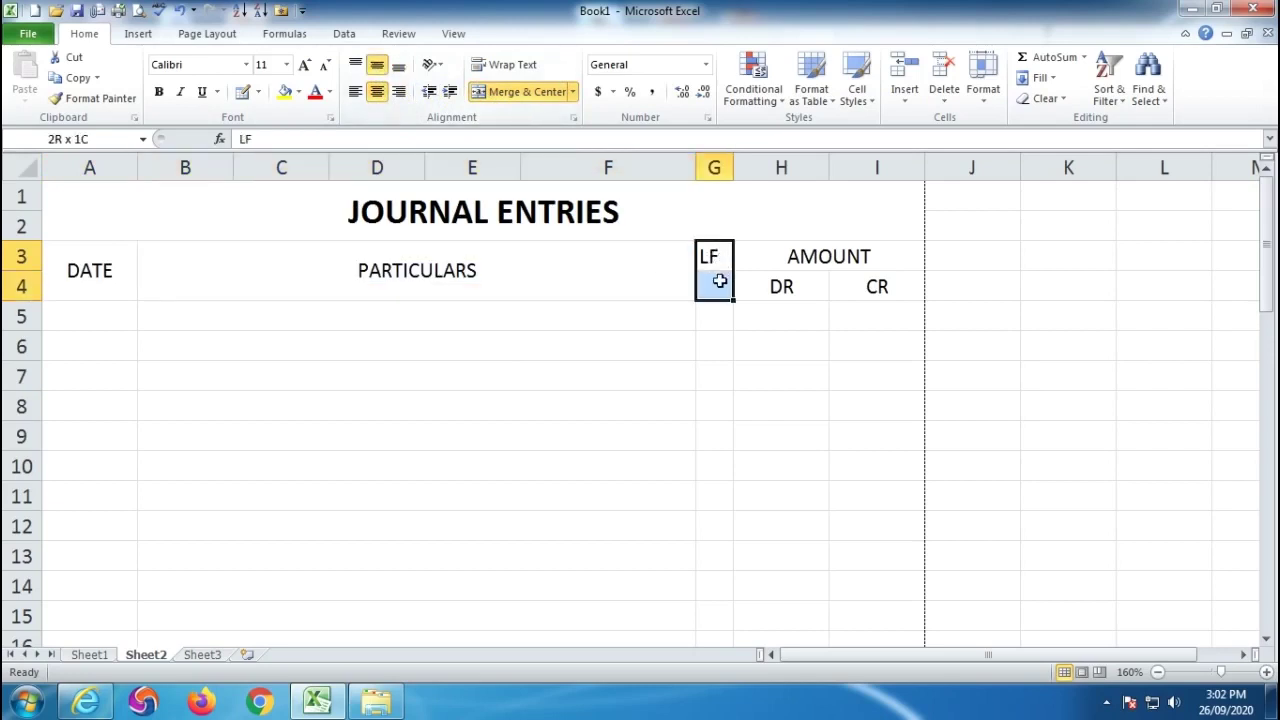
left_click(517, 92)
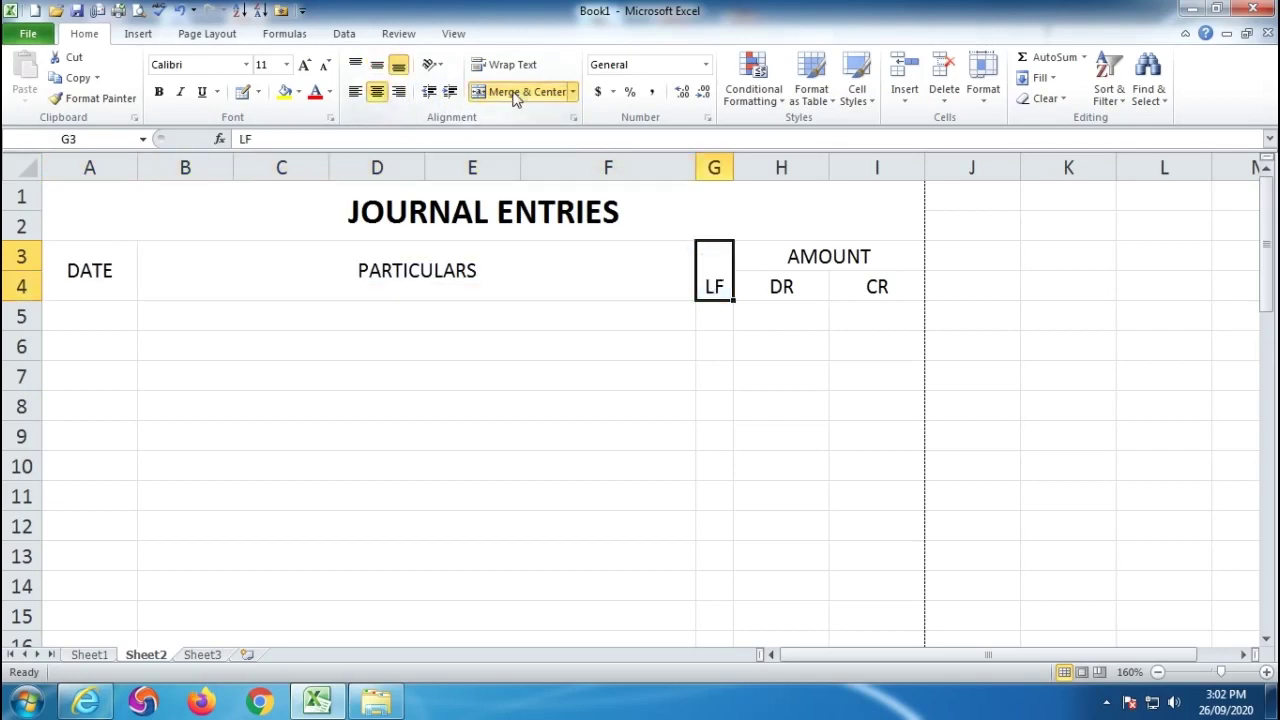
left_click(377, 64)
left_click(481, 492)
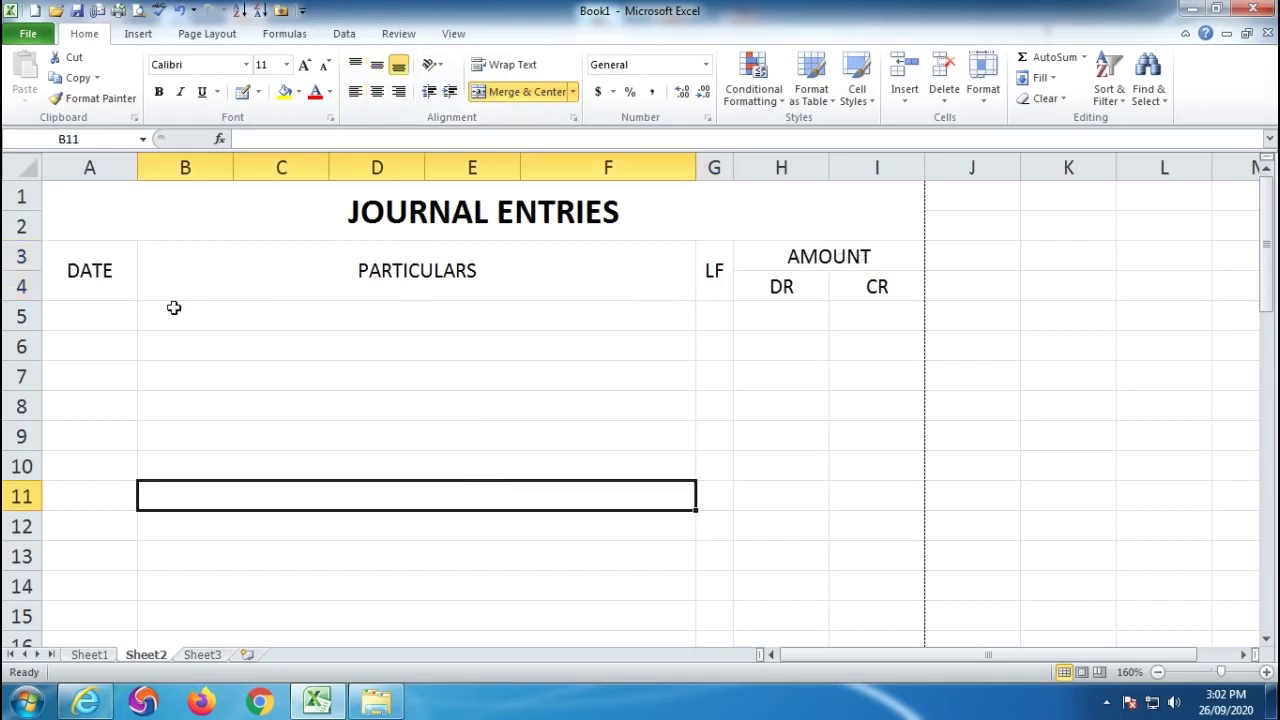
left_click(377, 395)
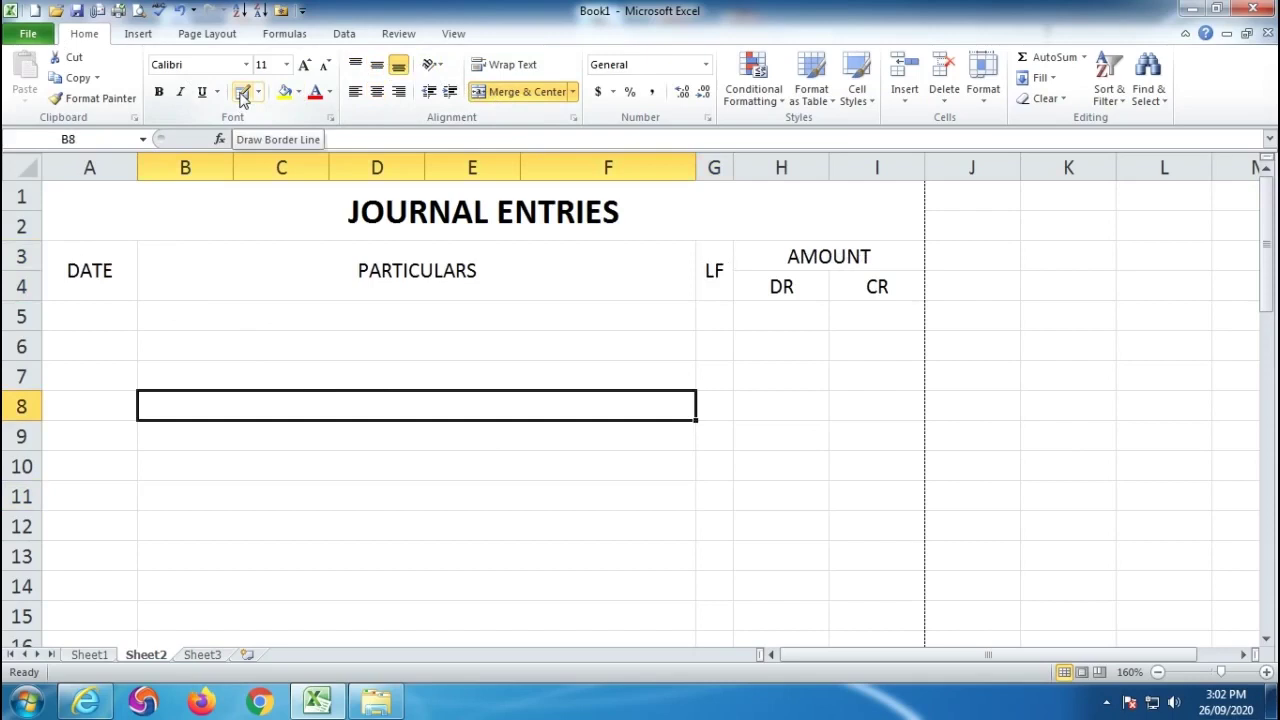
Draw the journal's outer border, header underline and column dividers, then preview the page.
left_click(243, 93)
mouse_move(53, 232)
left_mouse_down()
mouse_move(769, 307)
mouse_move(889, 457)
mouse_move(899, 652)
mouse_move(883, 409)
mouse_move(892, 420)
mouse_move(923, 404)
mouse_move(85, 411)
left_mouse_up()
scroll(468, 334, "up", 14)
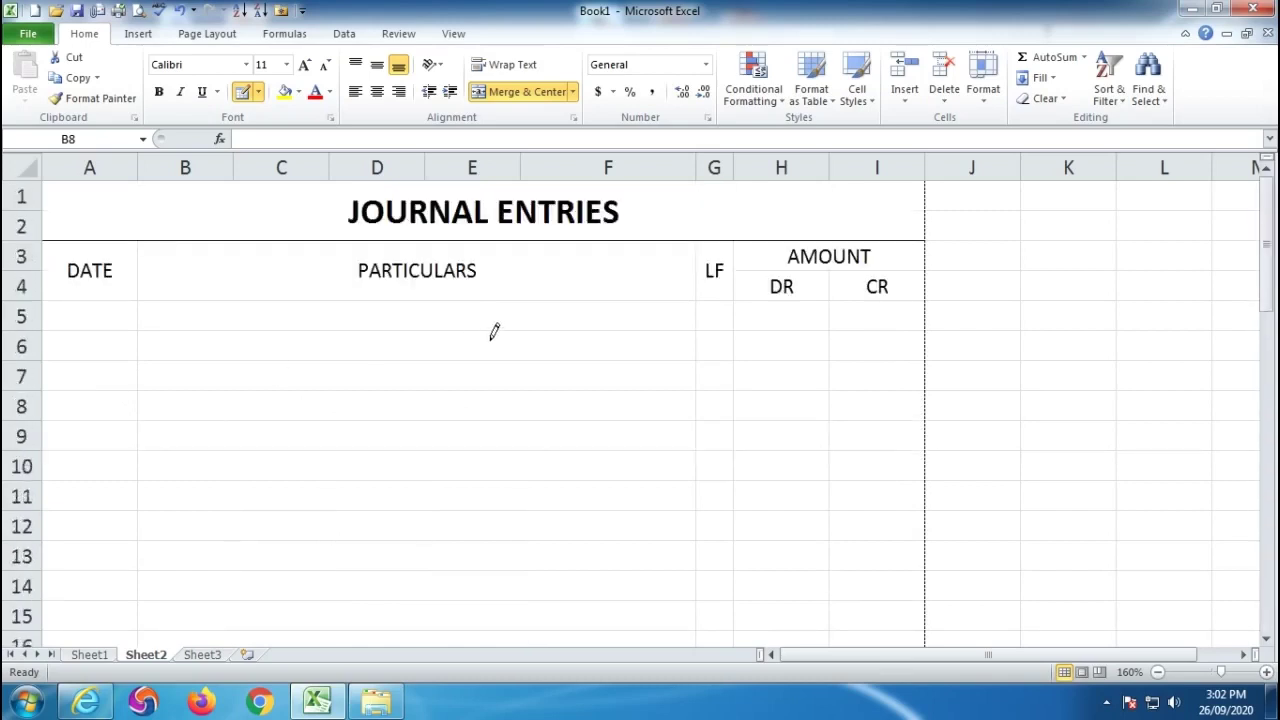
mouse_move(85, 285)
left_mouse_down()
mouse_move(106, 297)
mouse_move(906, 289)
mouse_move(750, 266)
left_mouse_up()
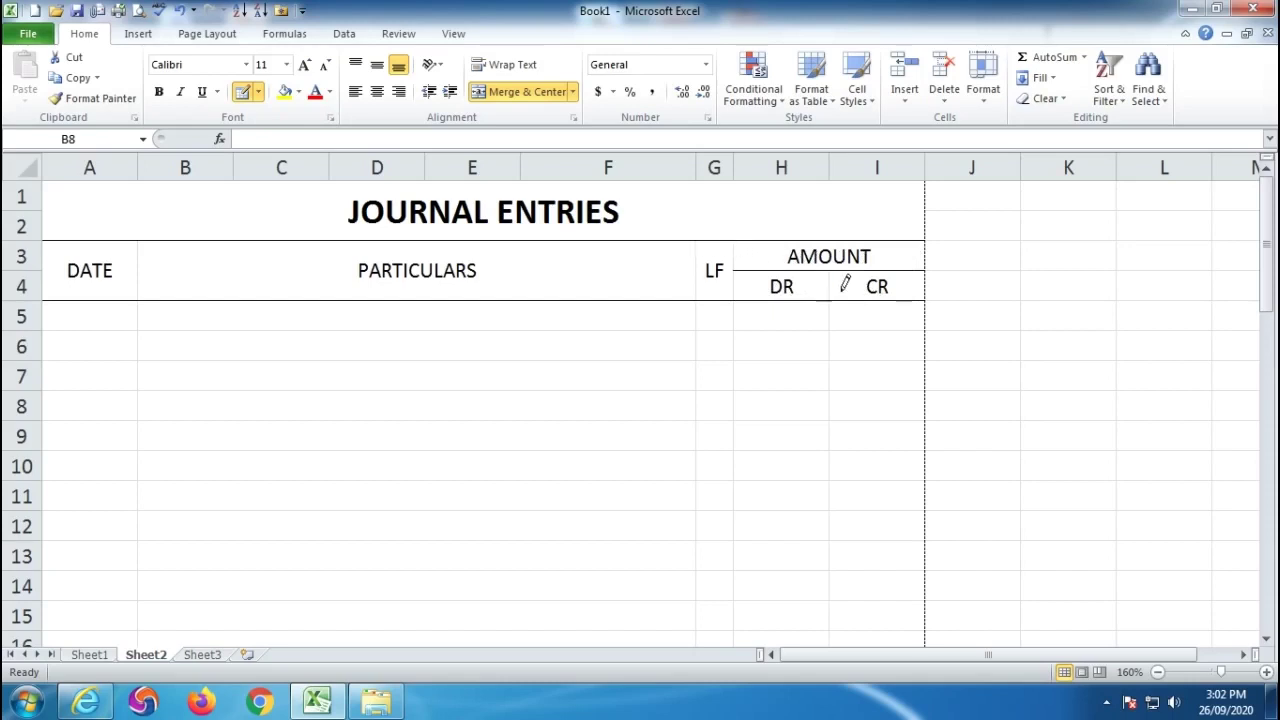
mouse_move(790, 307)
left_mouse_down()
mouse_move(798, 652)
mouse_move(777, 443)
mouse_move(777, 163)
mouse_move(783, 631)
mouse_move(774, 540)
mouse_move(779, 615)
left_mouse_up()
scroll(744, 508, "up", 4)
scroll(738, 514, "down", 5)
mouse_move(683, 527)
left_mouse_down()
mouse_move(440, 546)
mouse_move(418, 140)
mouse_move(417, 306)
mouse_move(421, 262)
left_mouse_up()
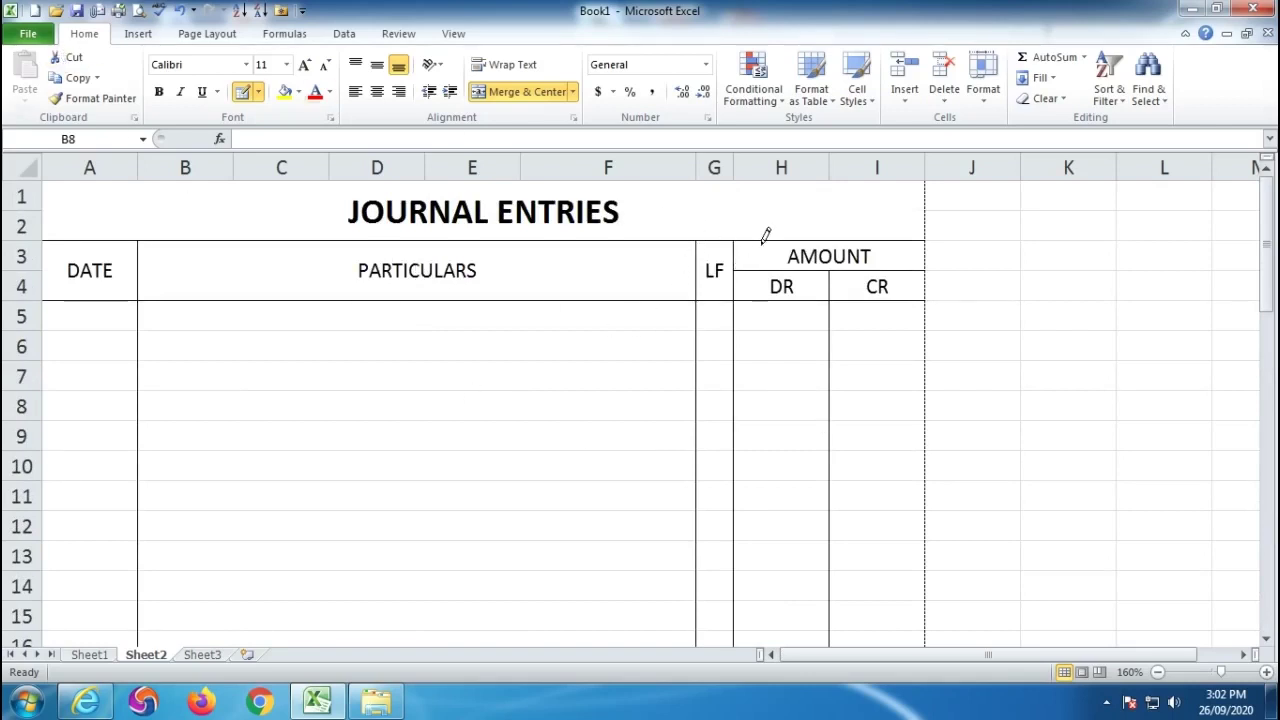
left_click(139, 11)
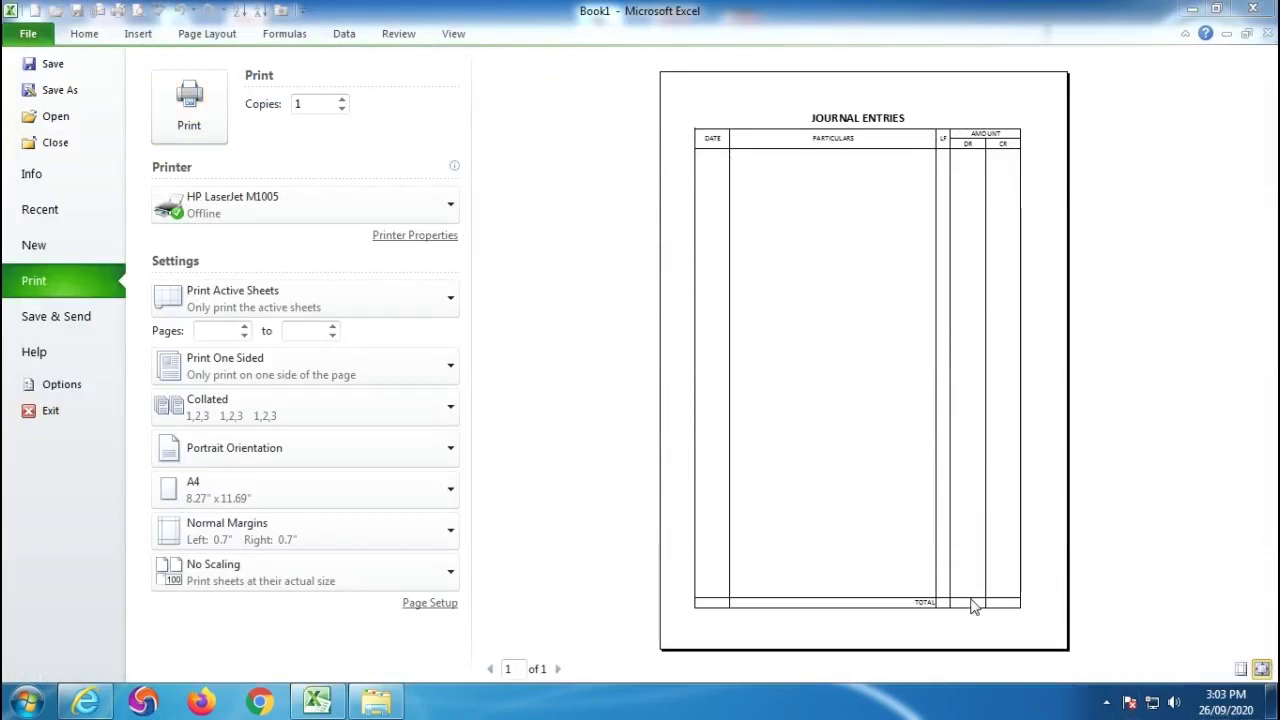
Close the Journal Entries print preview to return to Sheet2.
key("Escape")
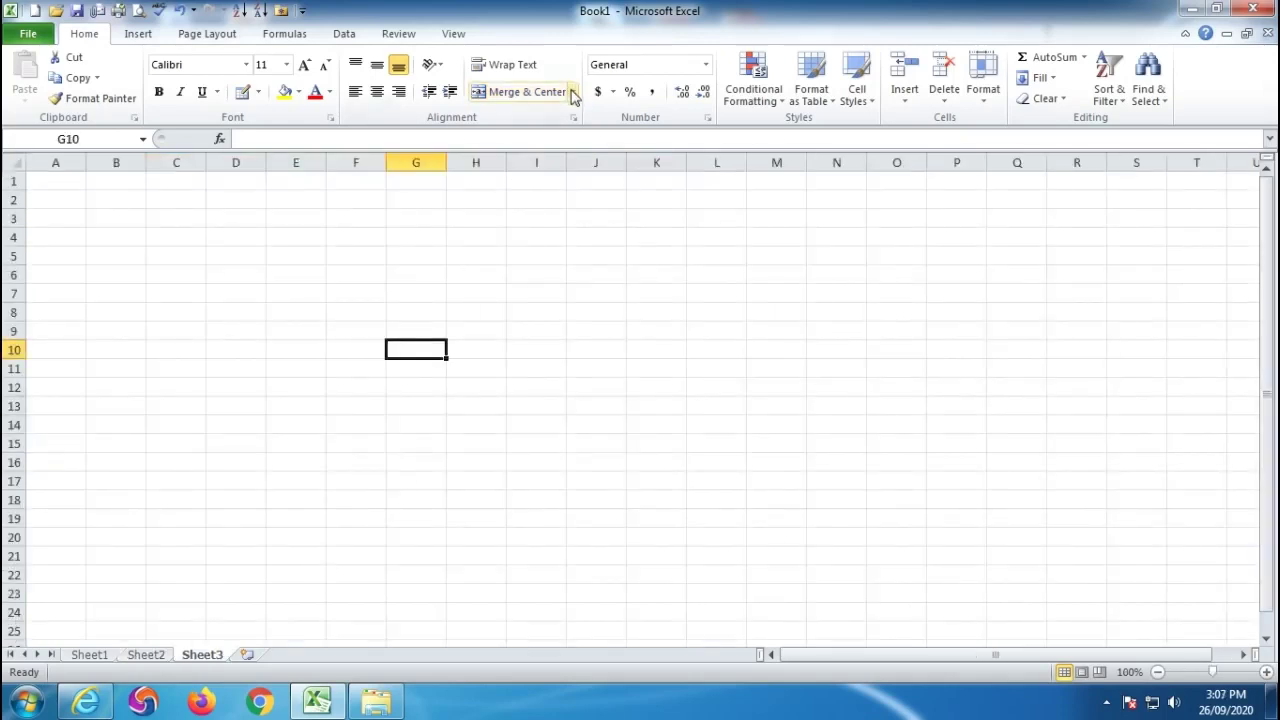
Merge and centre C4:I9 and enter mgm in it.
left_click(573, 92)
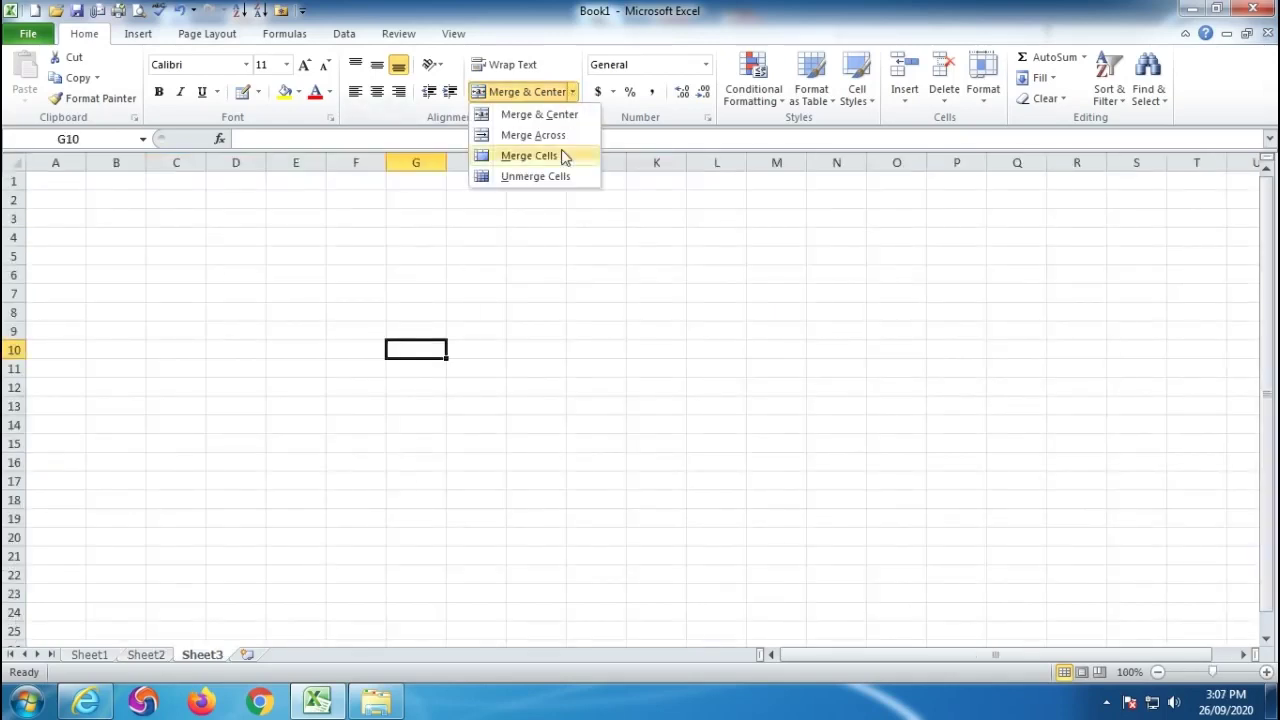
left_click(578, 412)
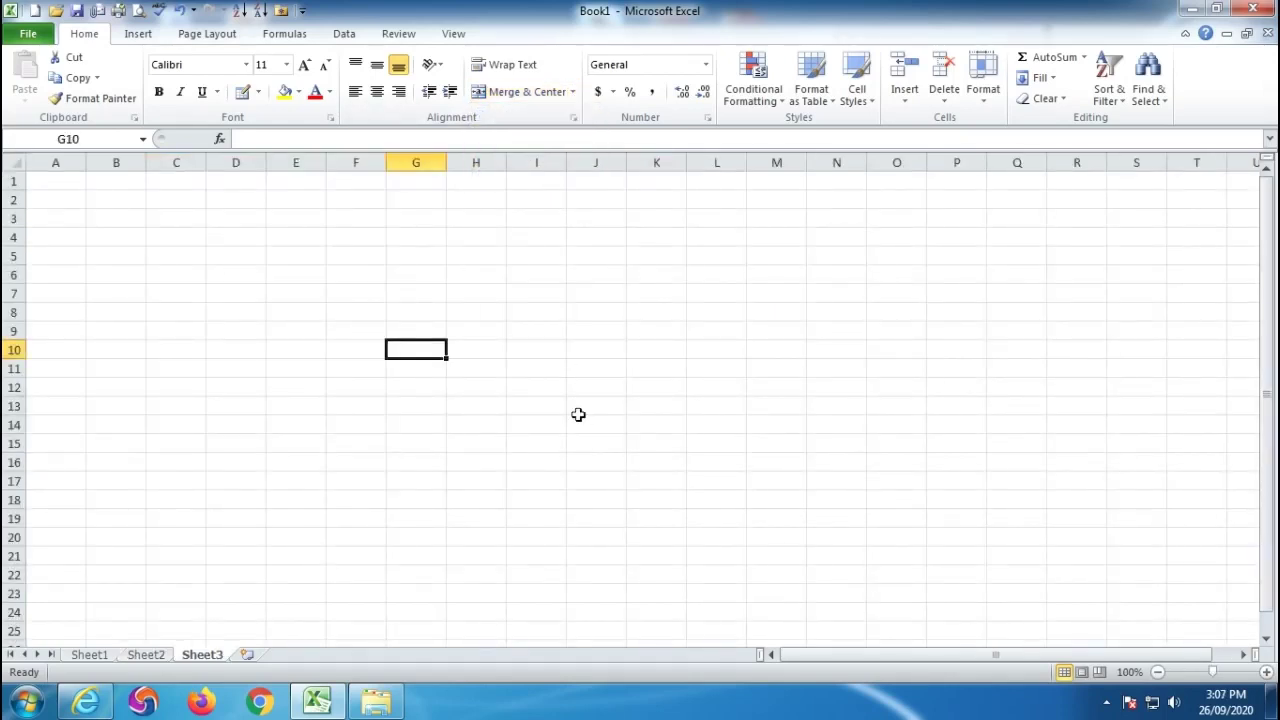
left_click(553, 407)
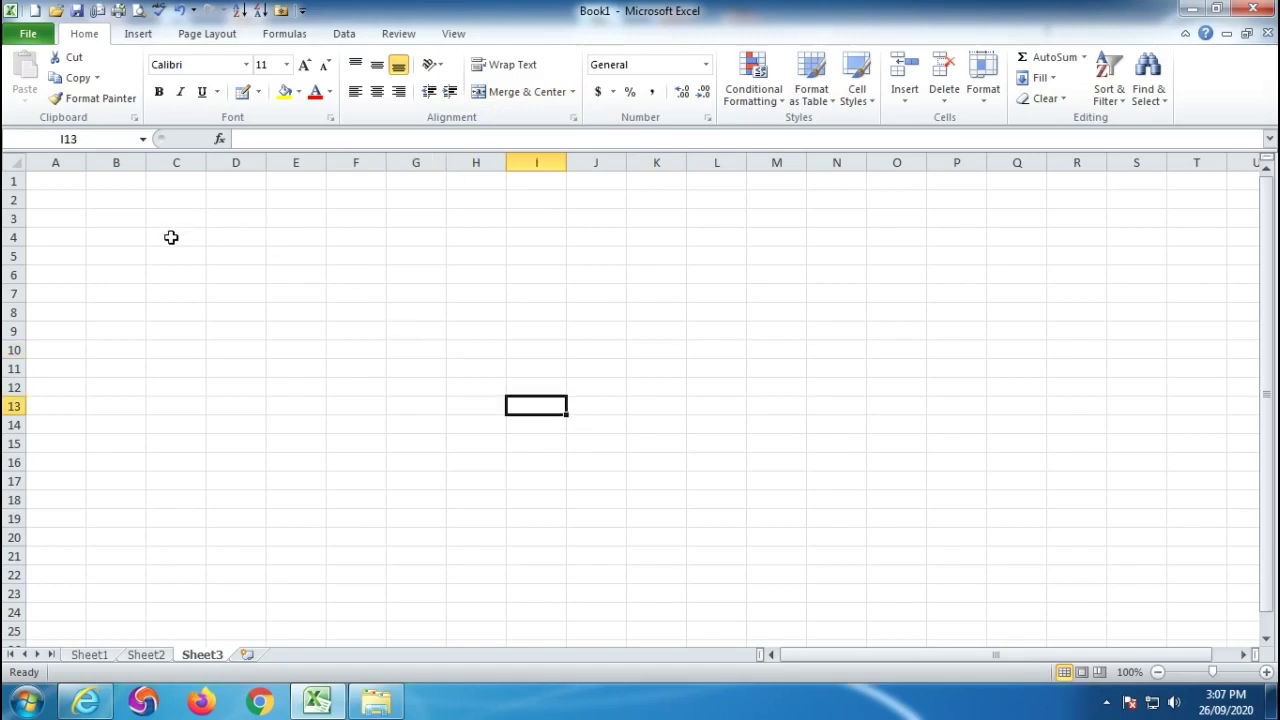
left_click_drag(171, 237, 508, 324)
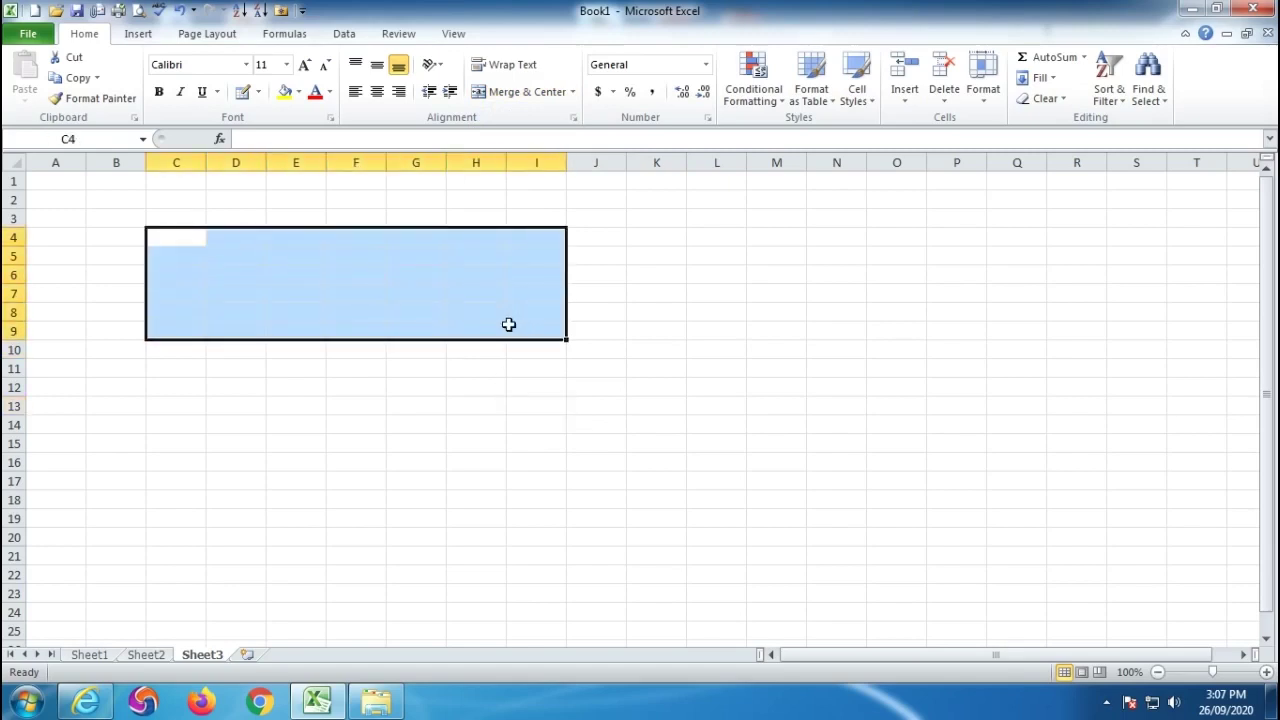
left_click(505, 97)
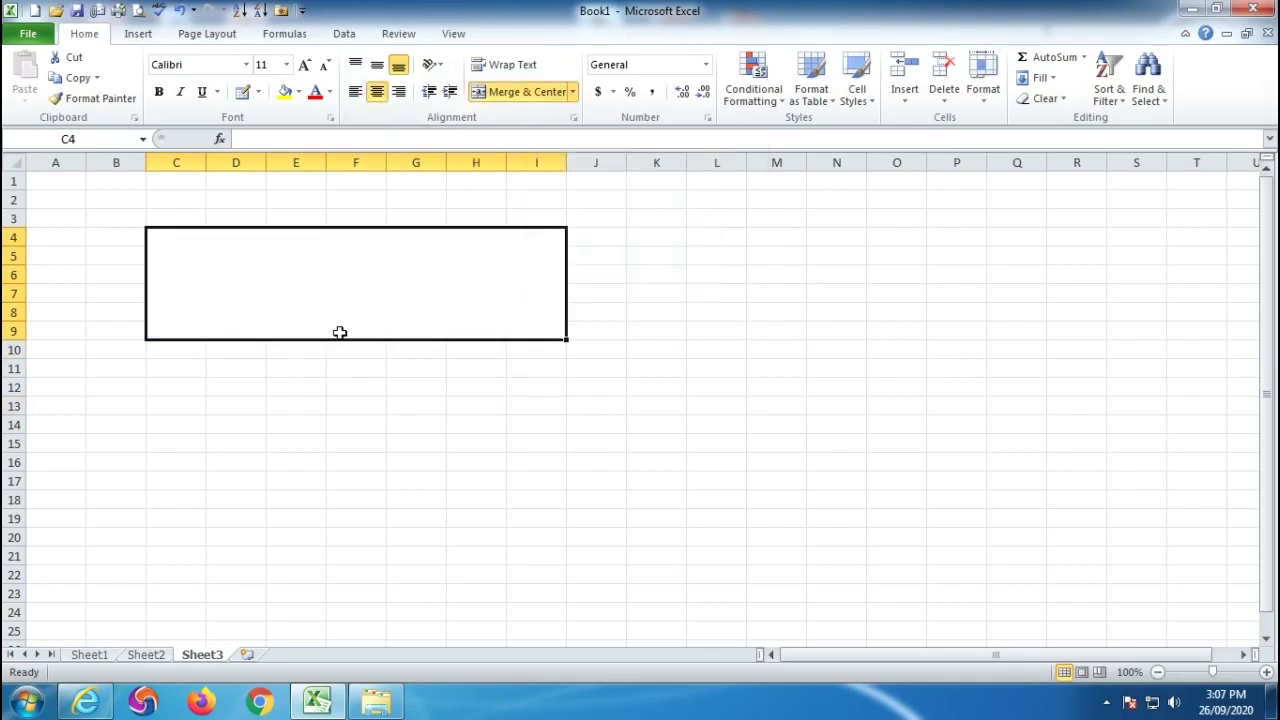
type("mgm")
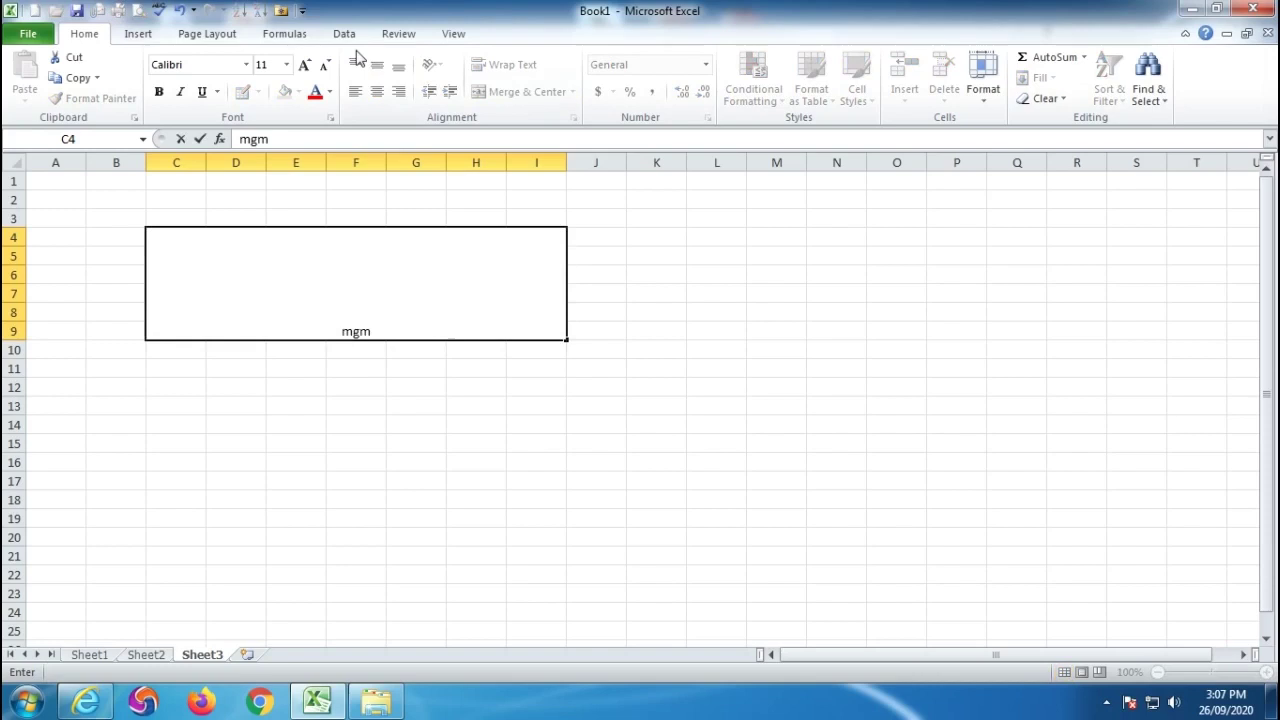
left_click(408, 476)
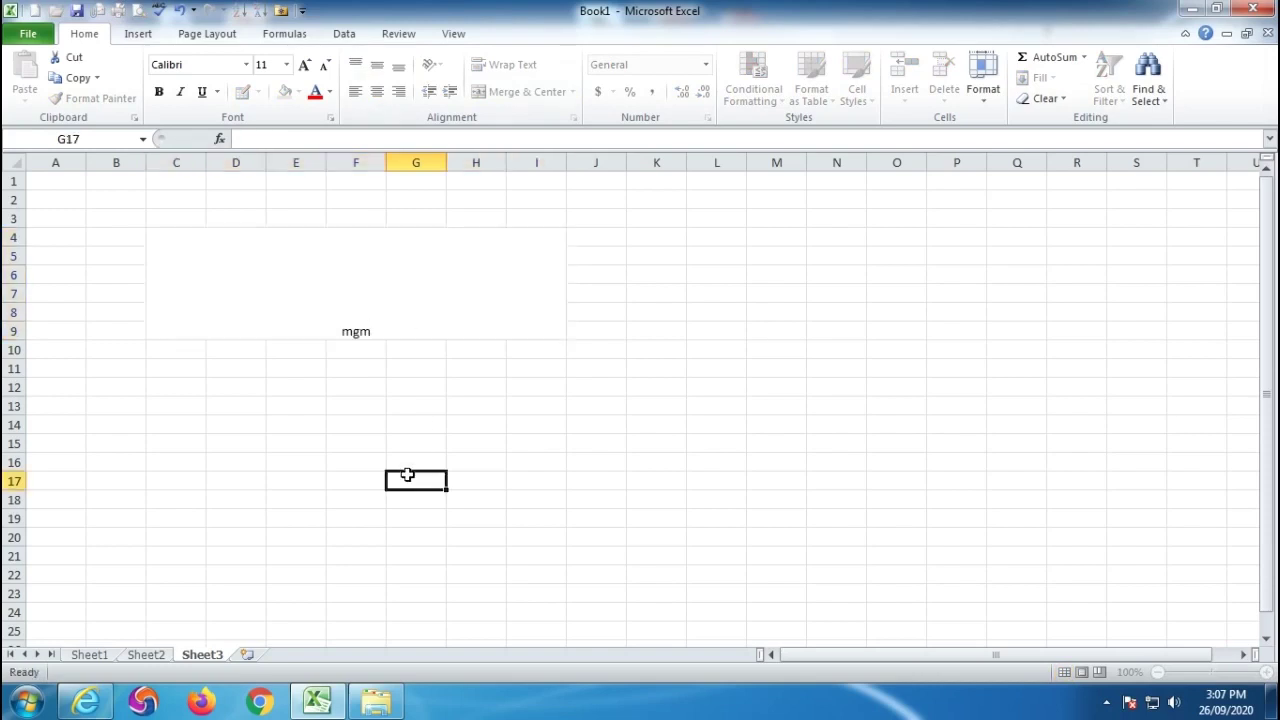
left_click(364, 304)
Merge C11:I14 without centring and enter 65465465 in it.
left_click_drag(171, 374, 537, 431)
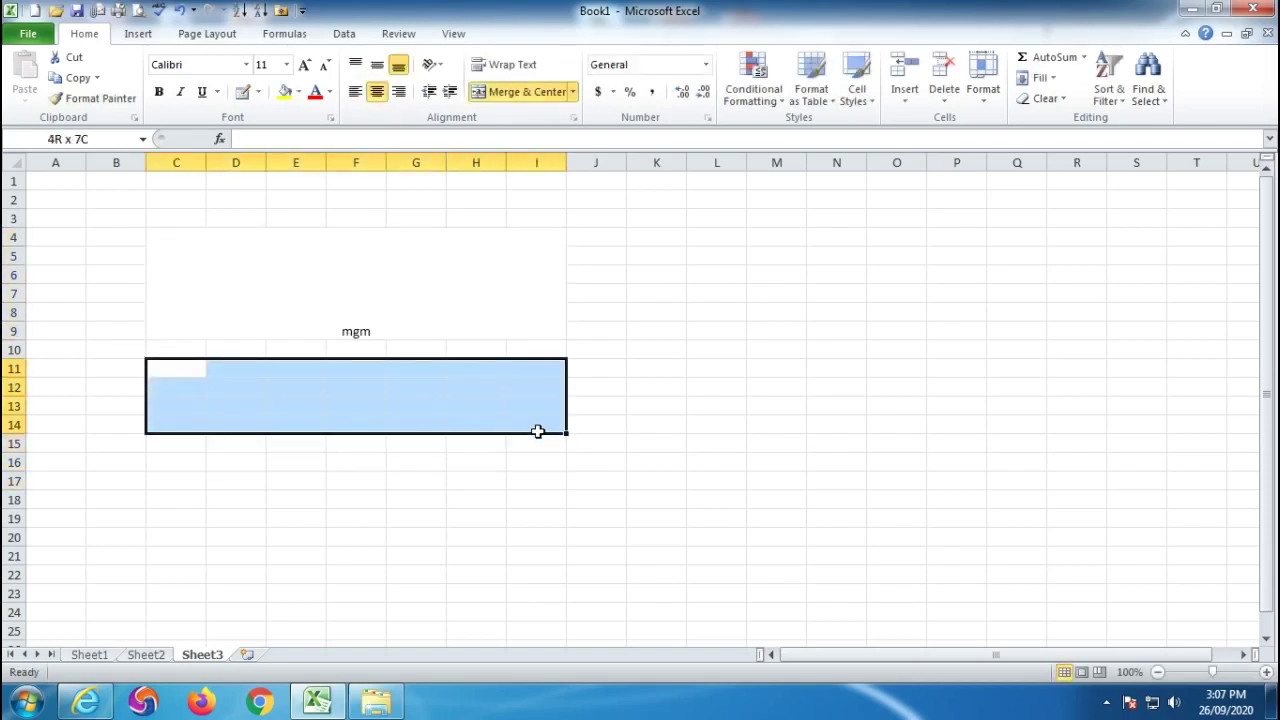
left_click(572, 91)
left_click(528, 156)
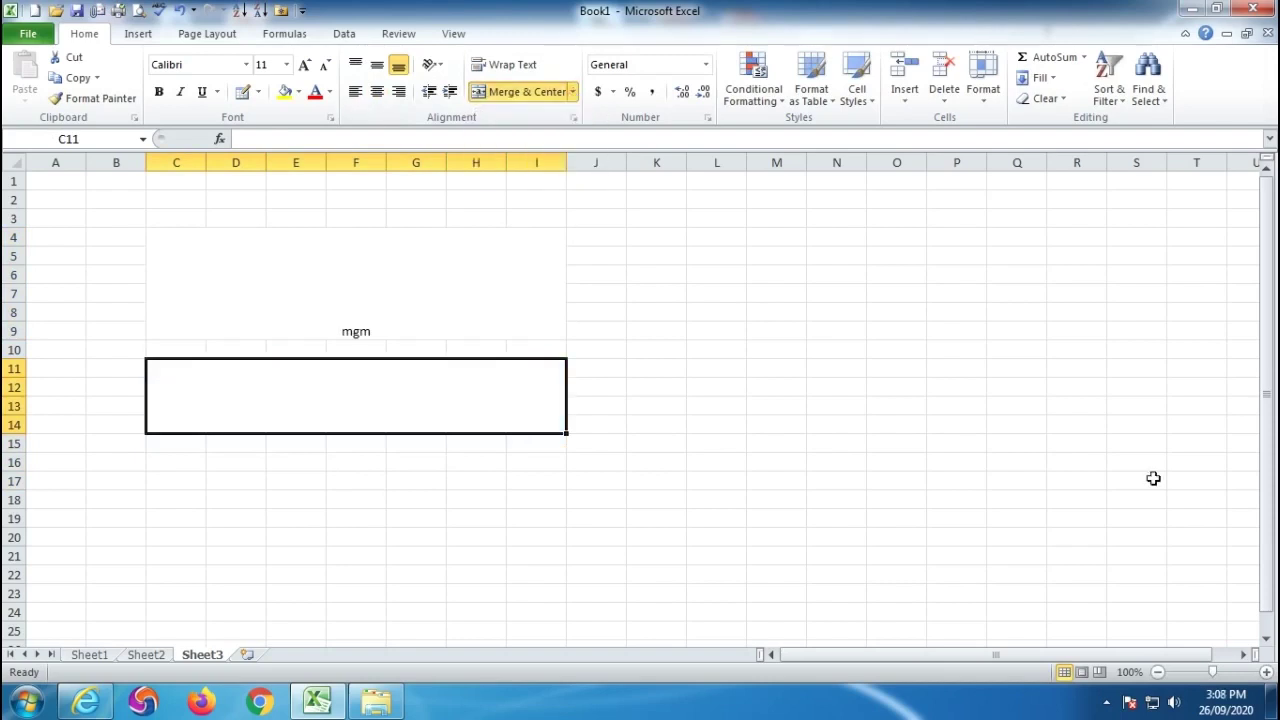
type("MGM")
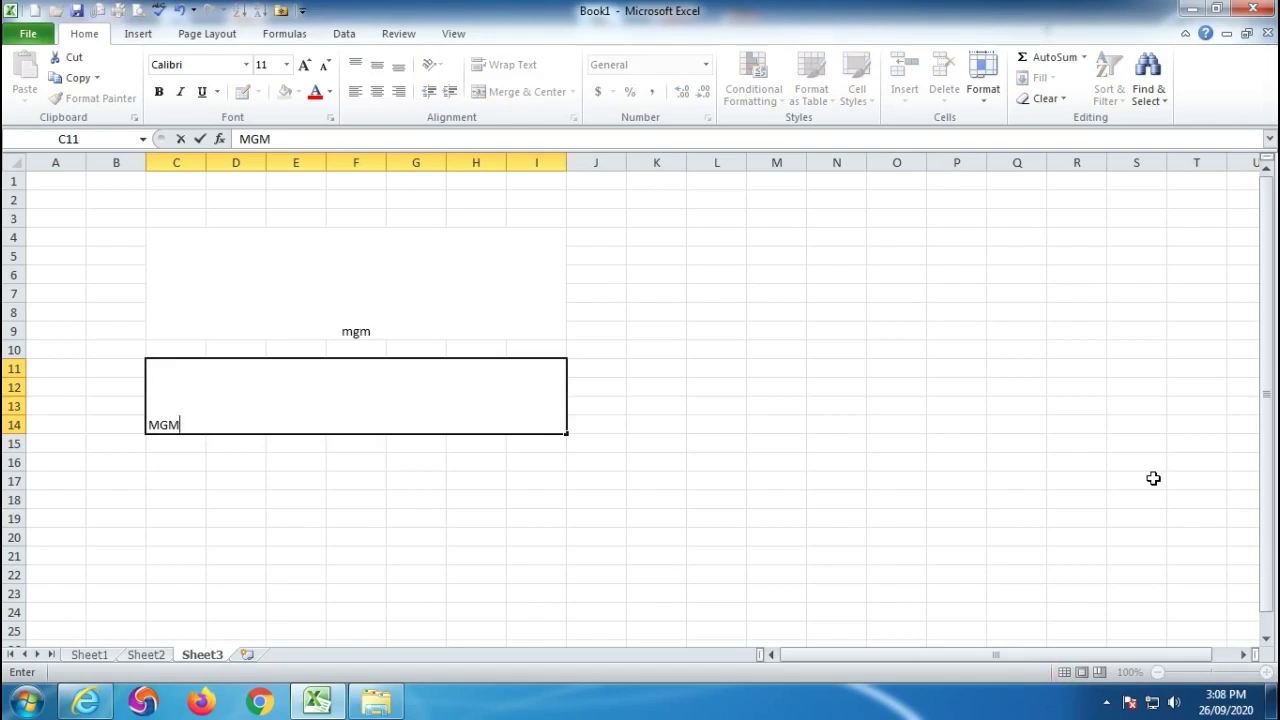
key("Return")
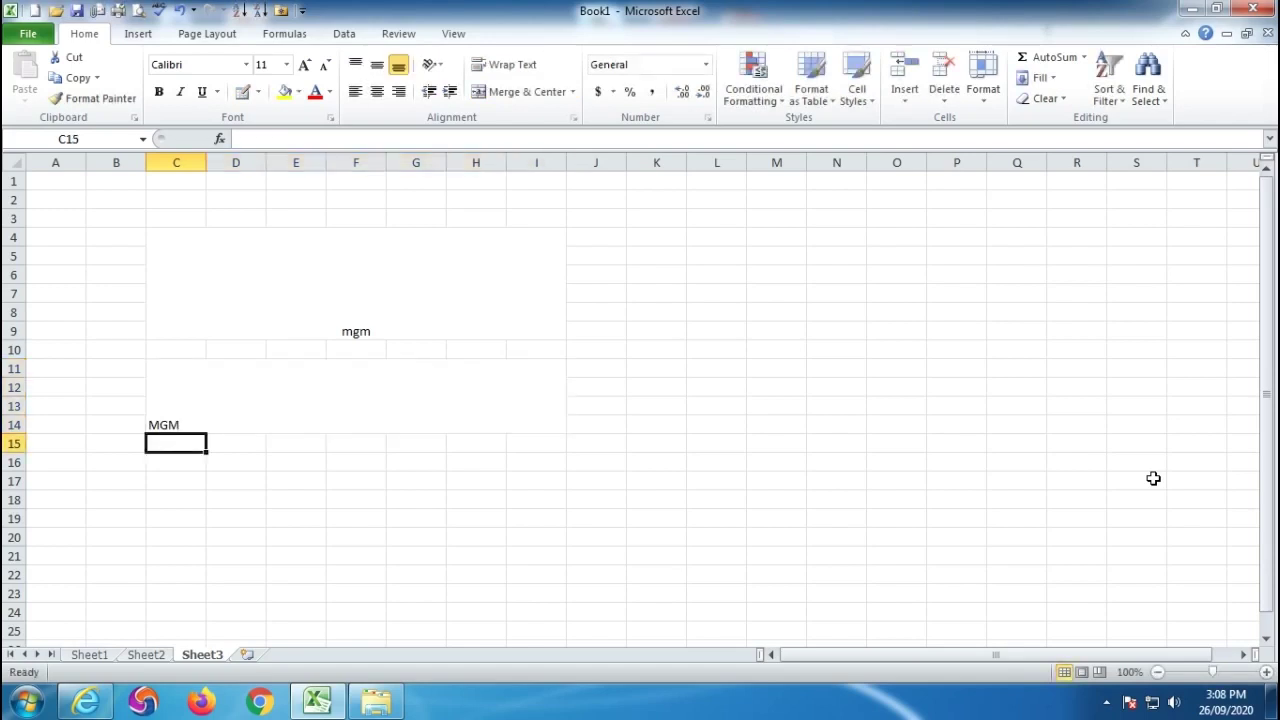
key("Up")
type("65465465")
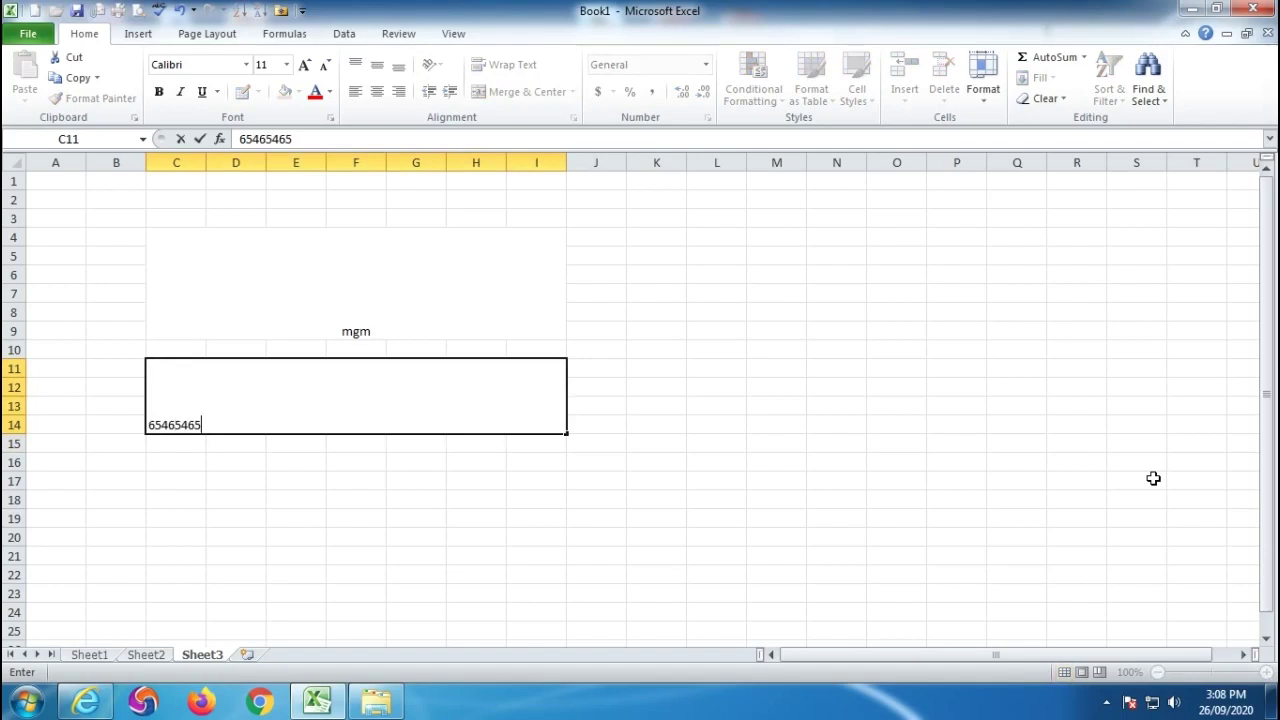
key("Return")
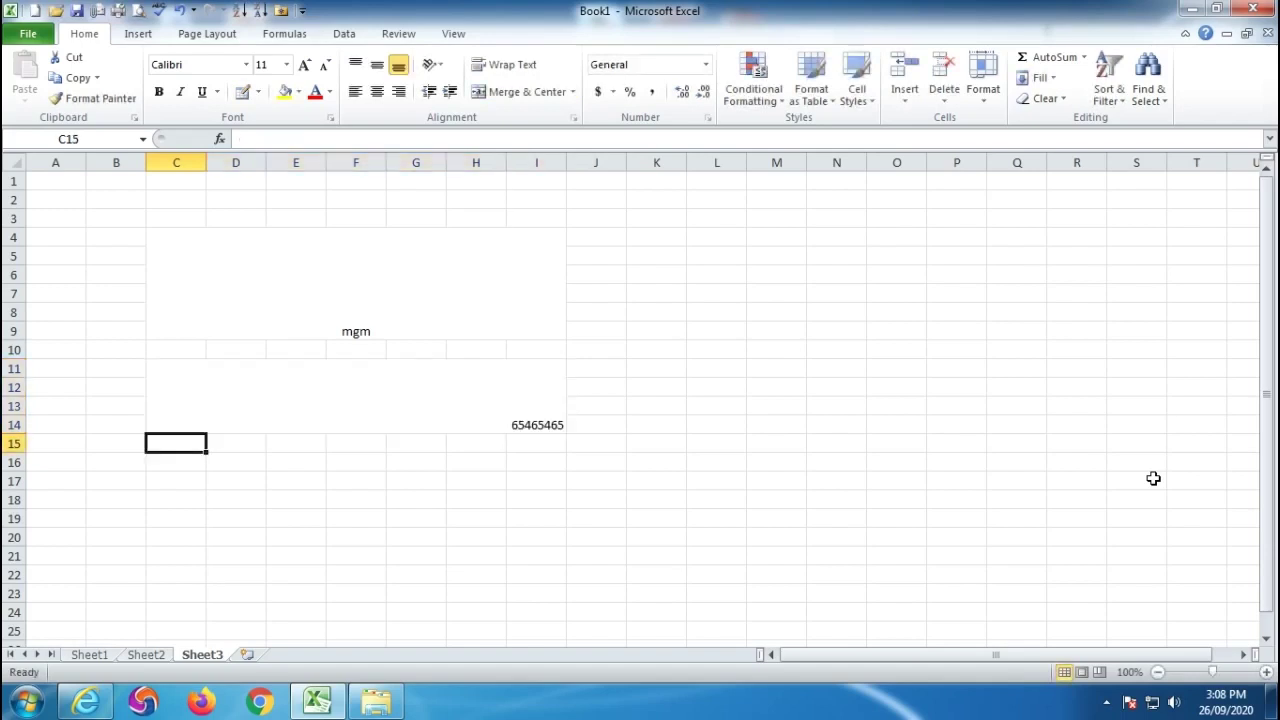
left_click(360, 270)
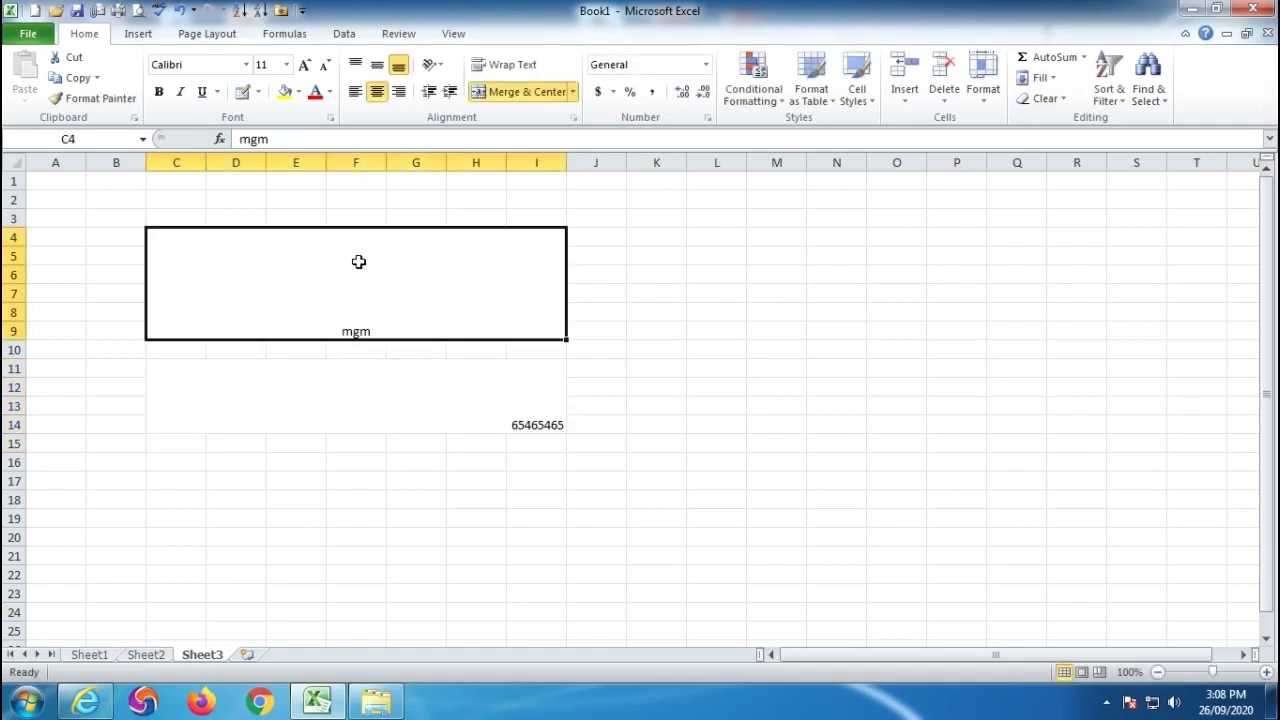
left_click(375, 394)
Apply Merge Across to C16:I20 so each row merges separately.
left_click_drag(172, 469, 550, 540)
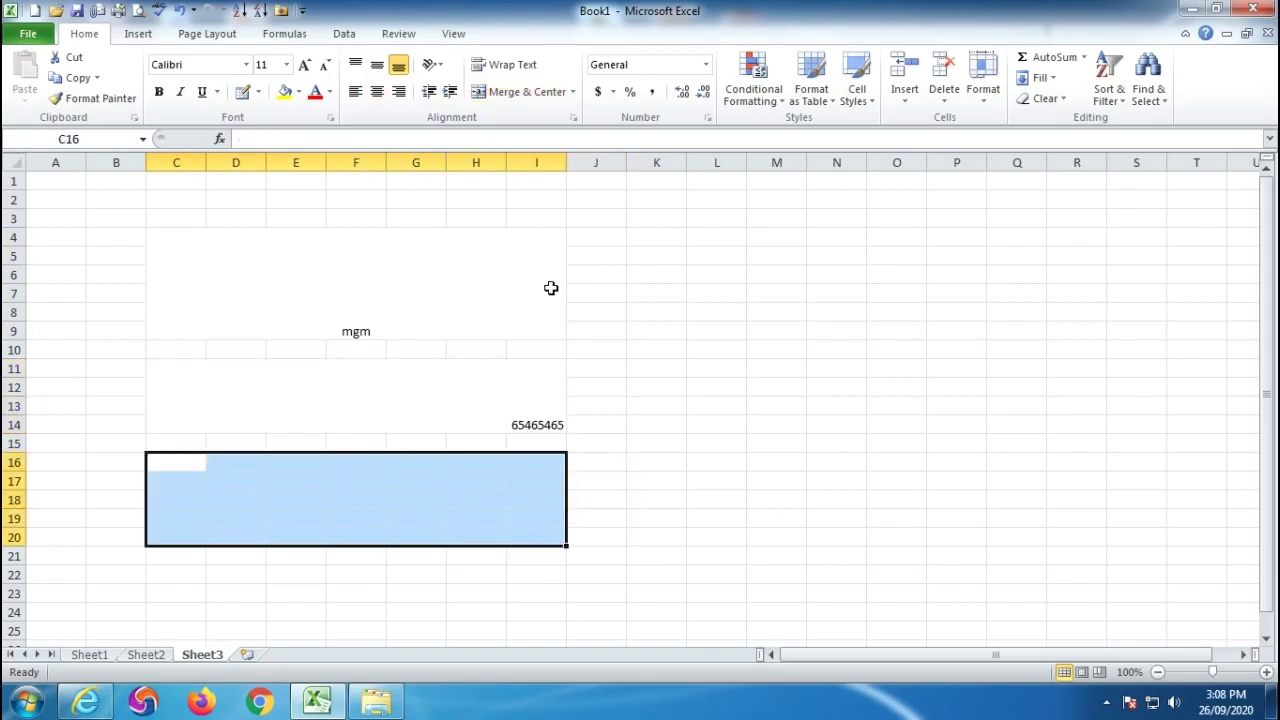
left_click(573, 97)
left_click(529, 134)
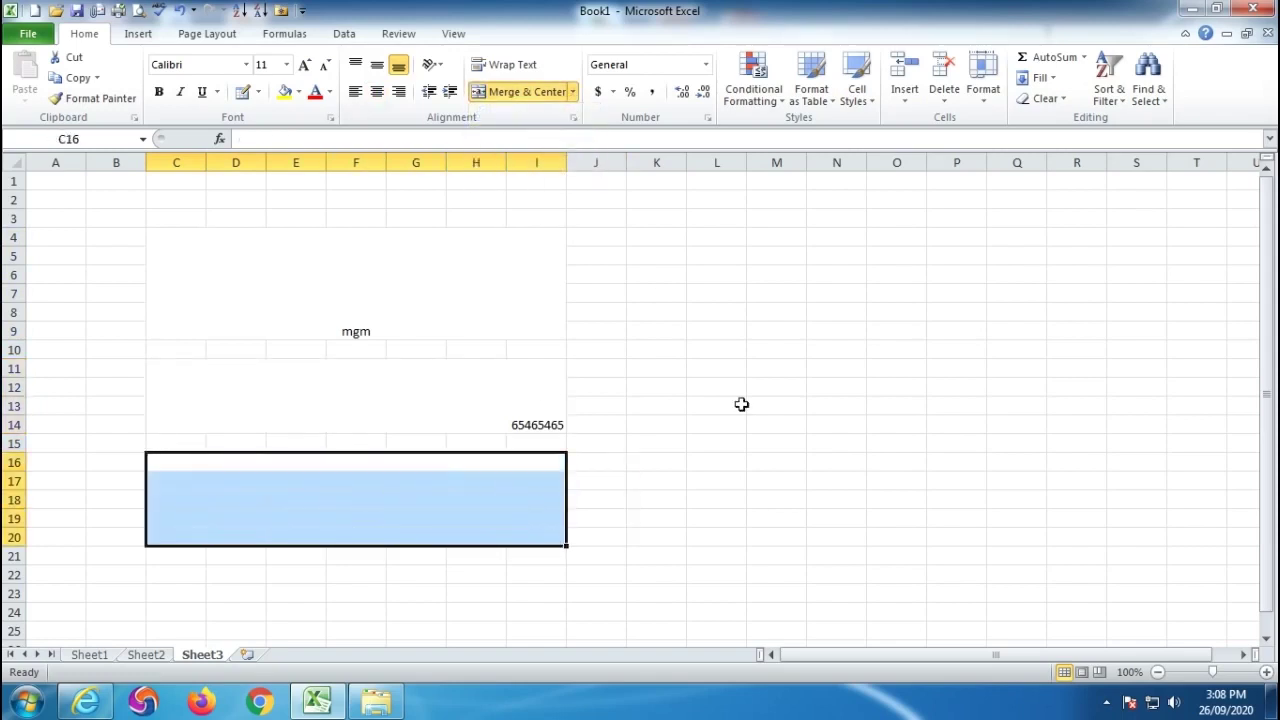
left_click(836, 496)
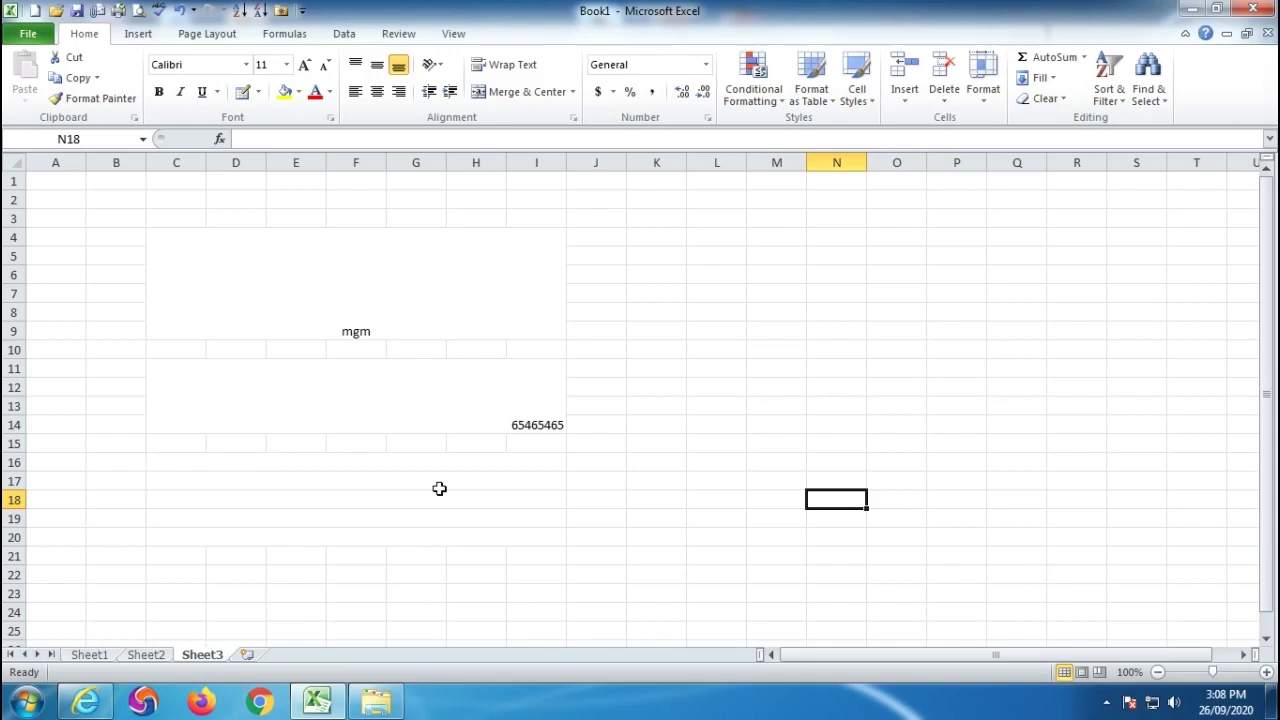
left_click(268, 290)
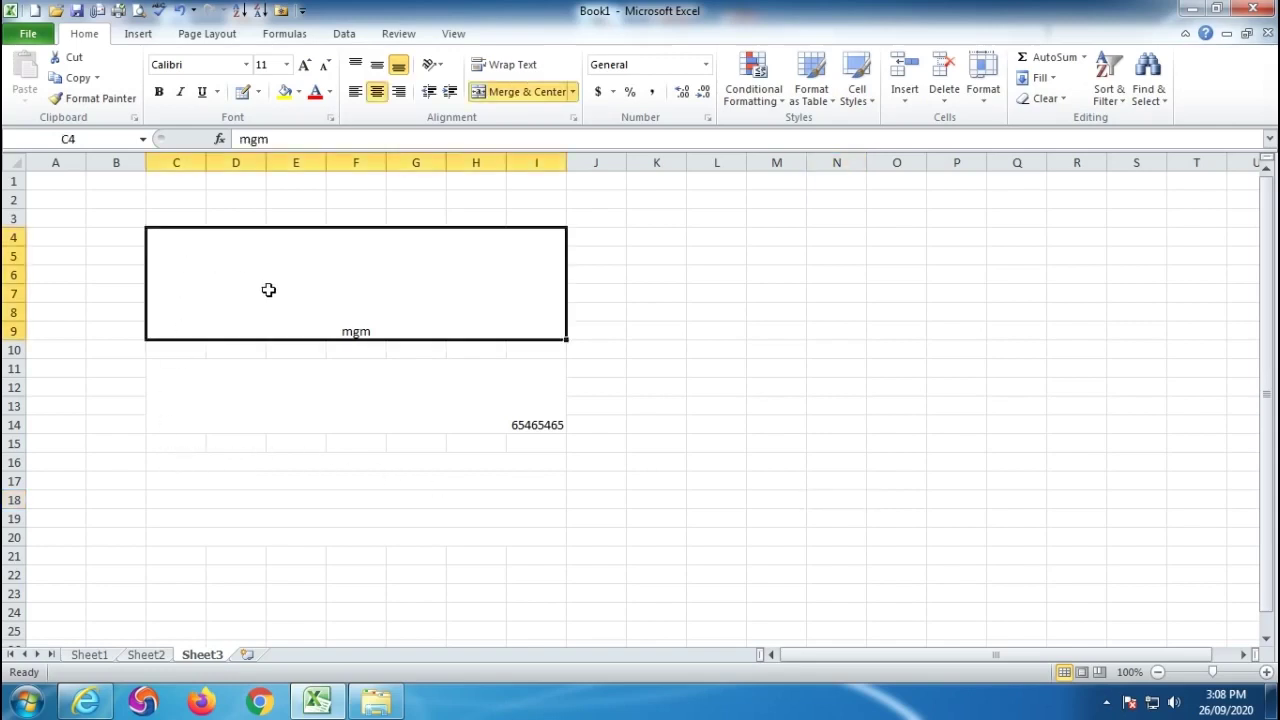
Unmerge the C4:I9, C11:I14 and C16:I20 blocks back into separate cells.
left_click(573, 92)
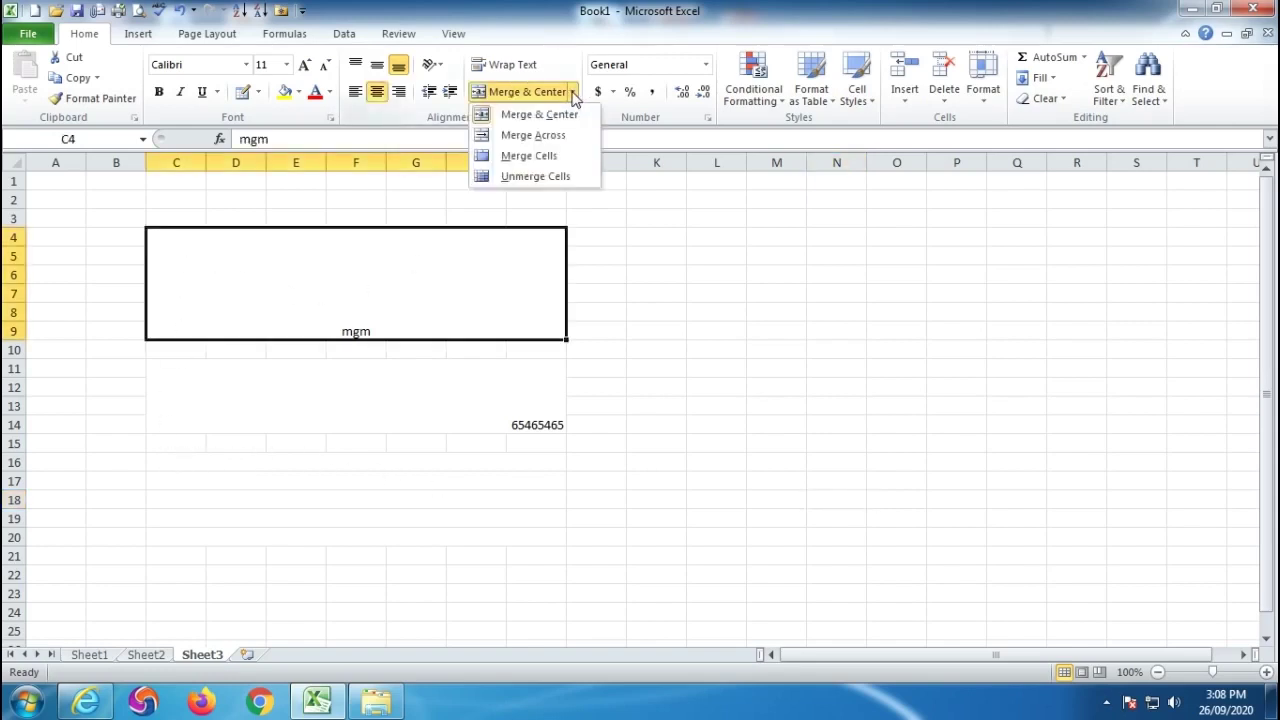
left_click(535, 176)
left_click(351, 400)
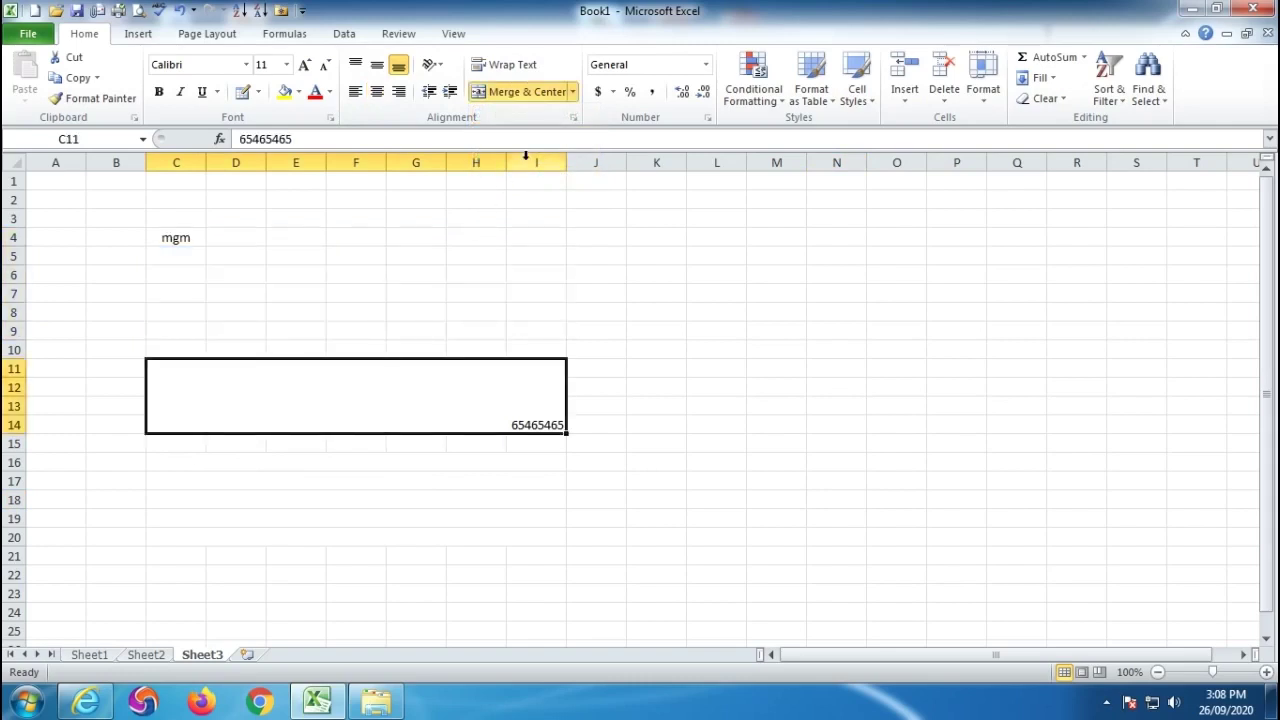
left_click(573, 92)
left_click(546, 179)
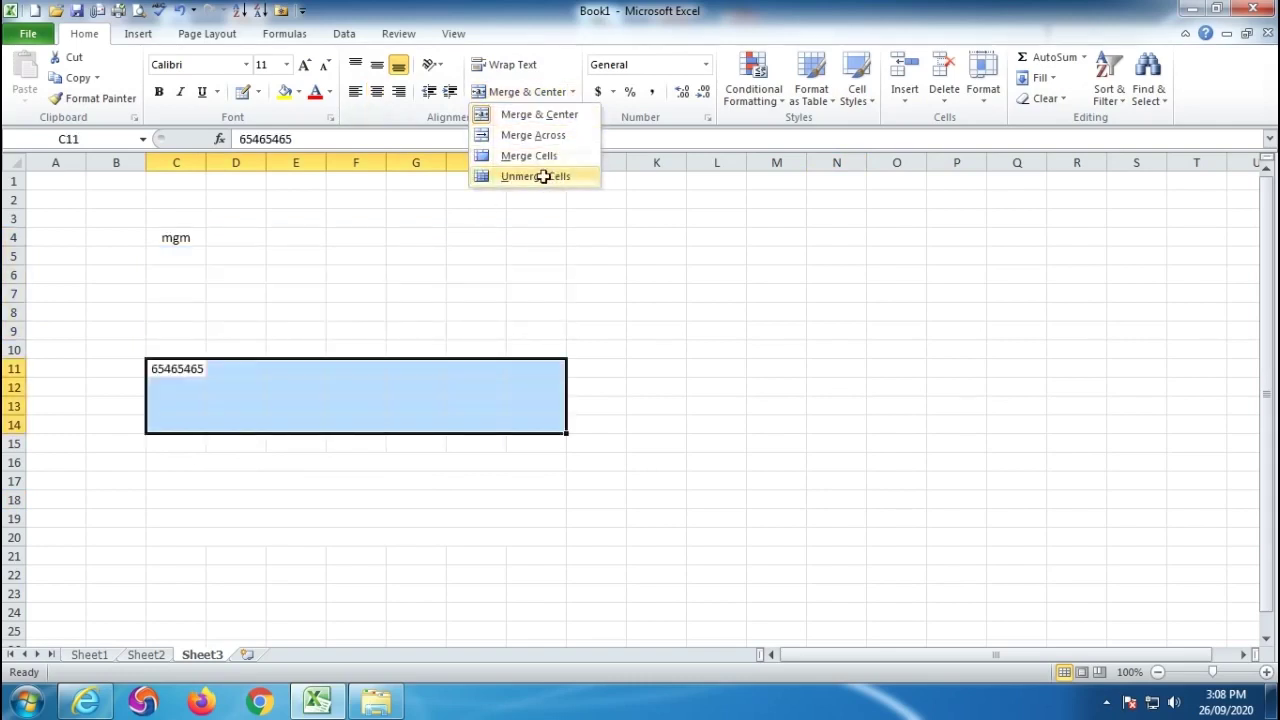
left_click_drag(174, 460, 530, 536)
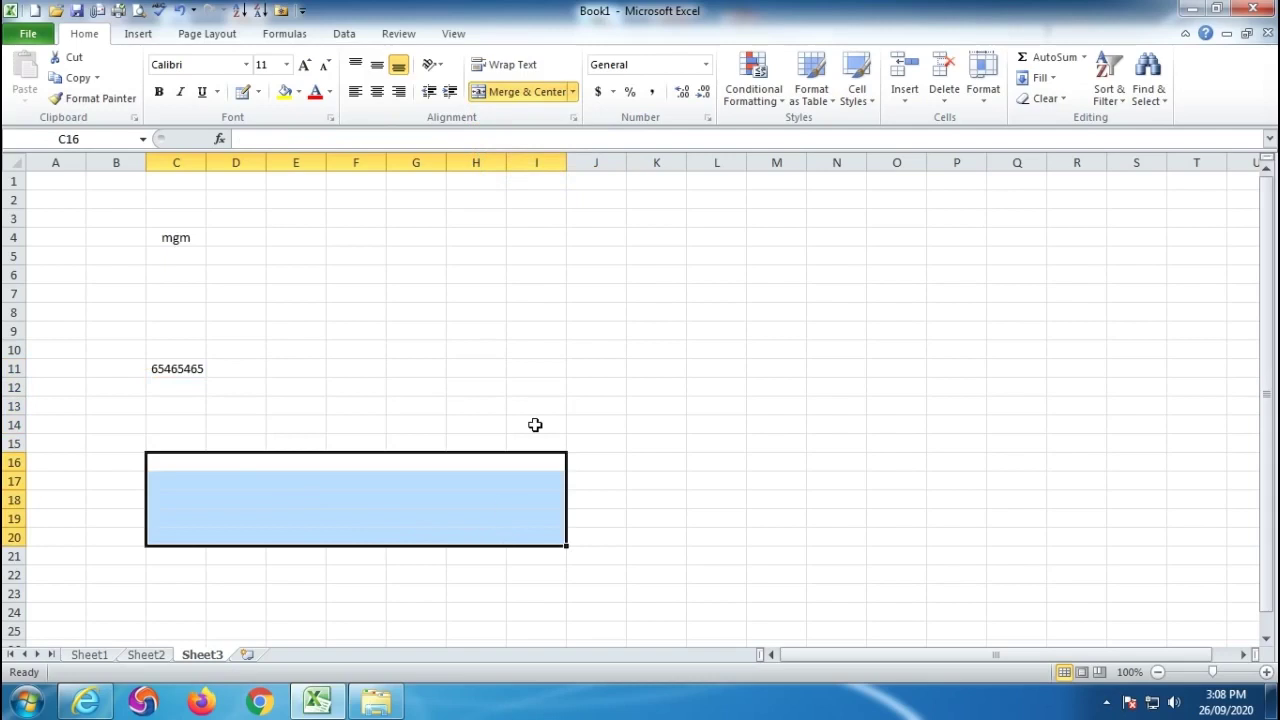
left_click(573, 92)
left_click(537, 183)
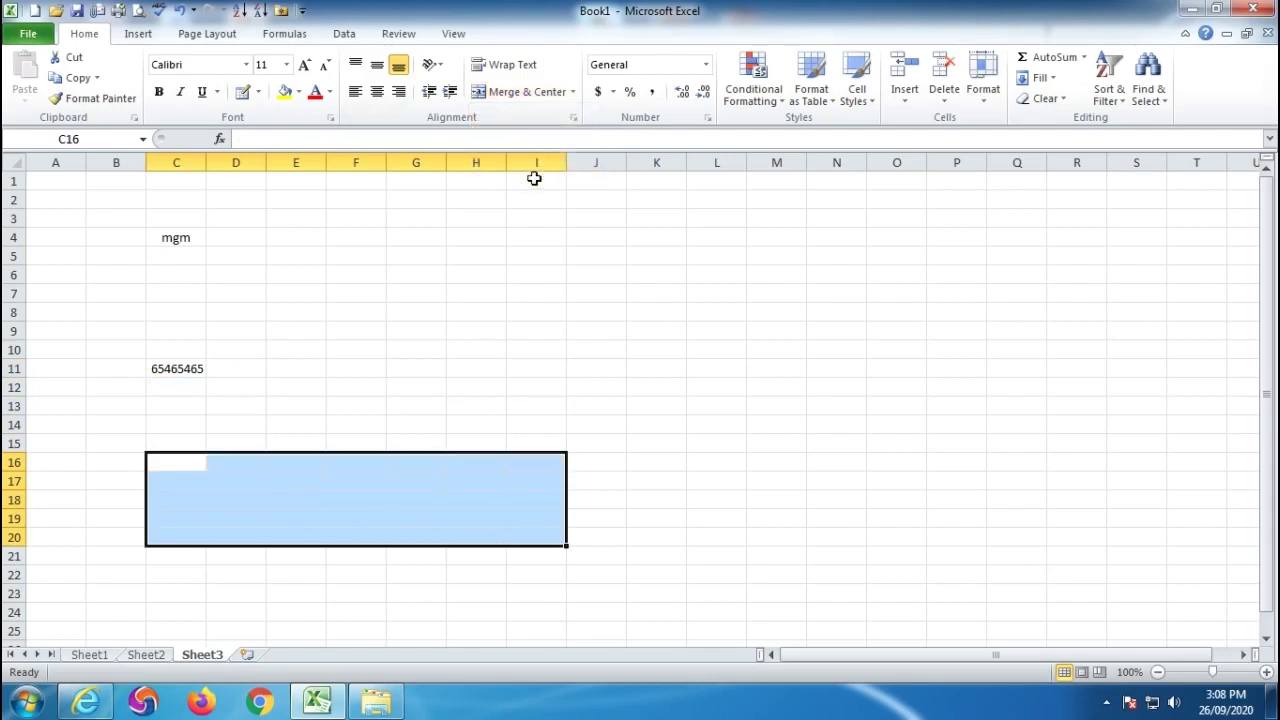
View the alignment settings for cell F5, then cancel without changes.
left_click(359, 260)
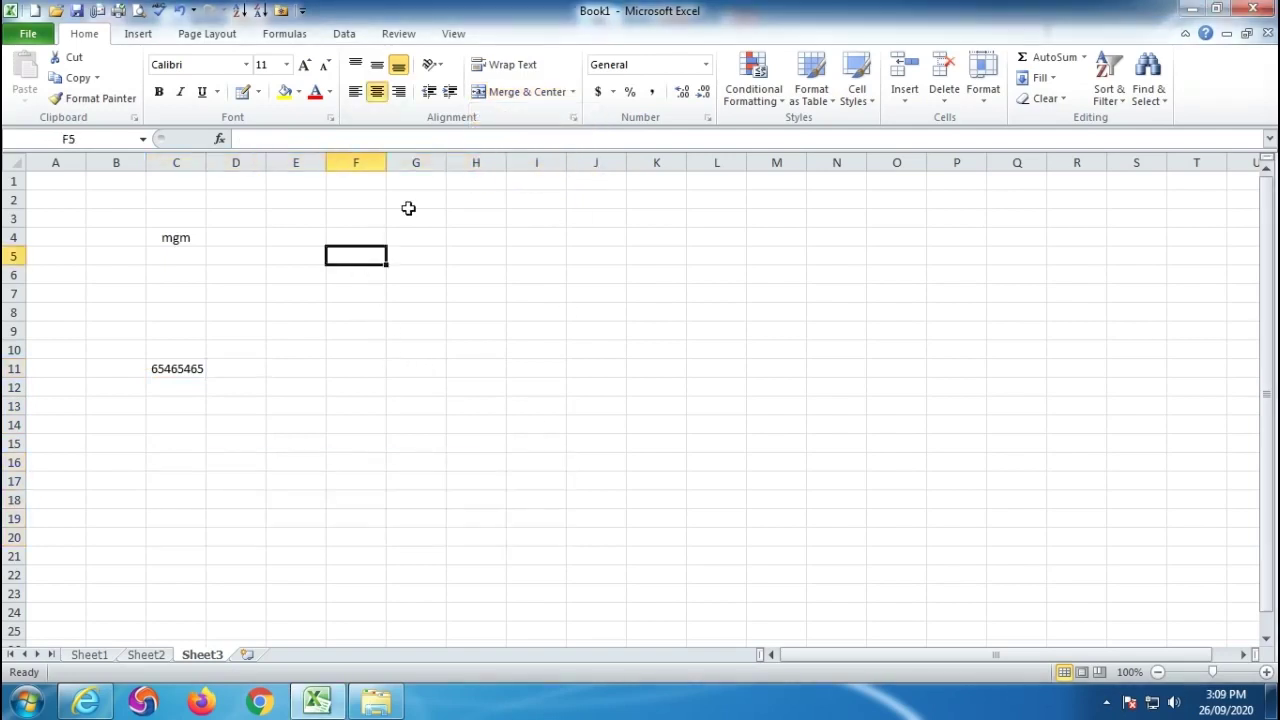
left_click(573, 118)
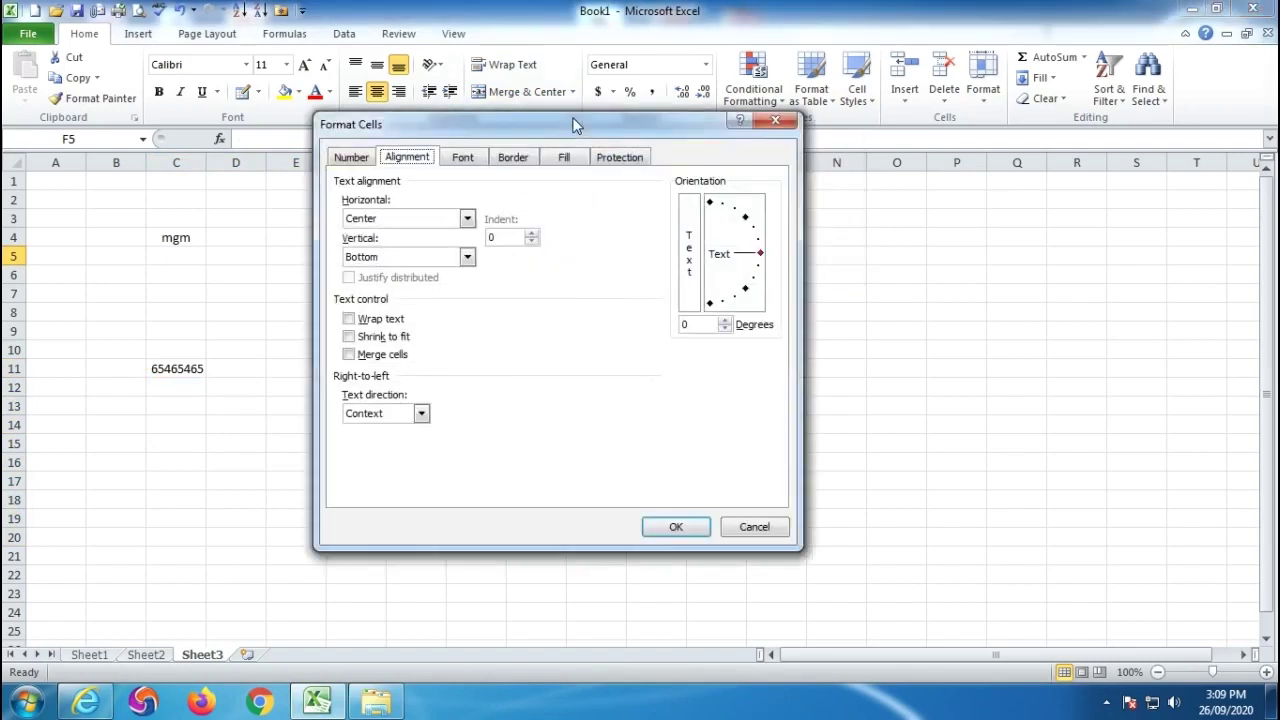
left_click(748, 530)
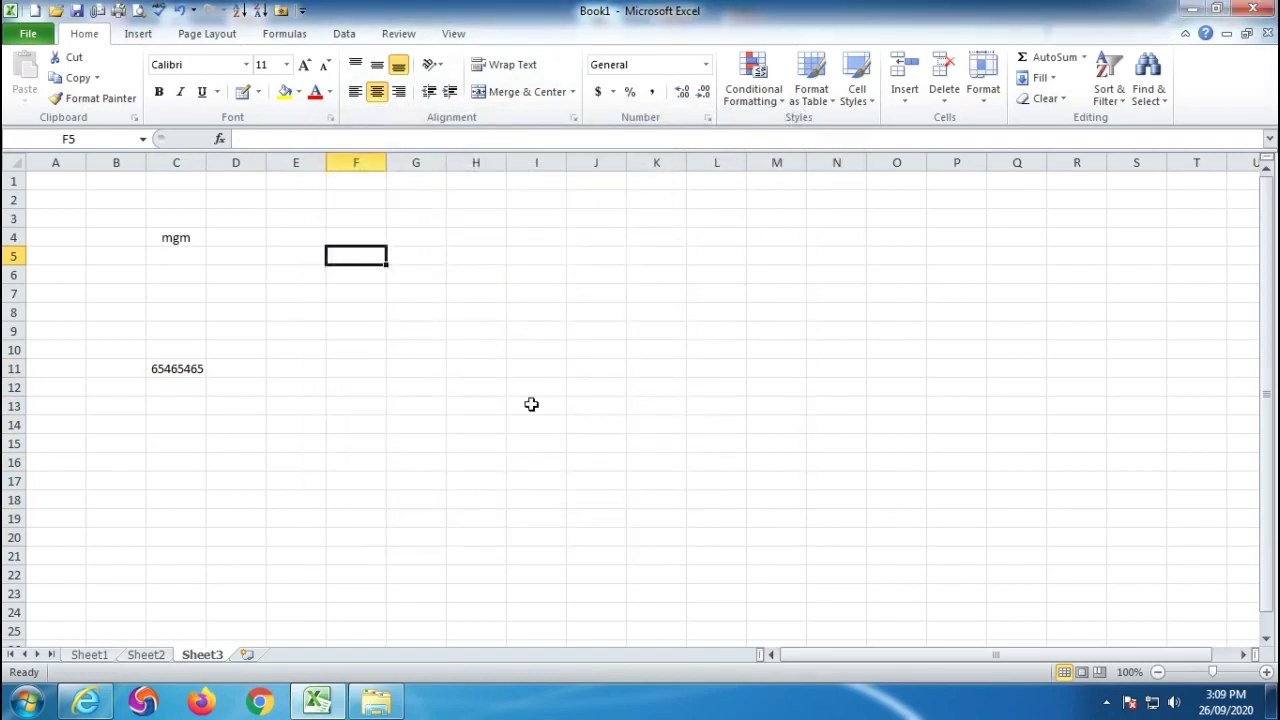